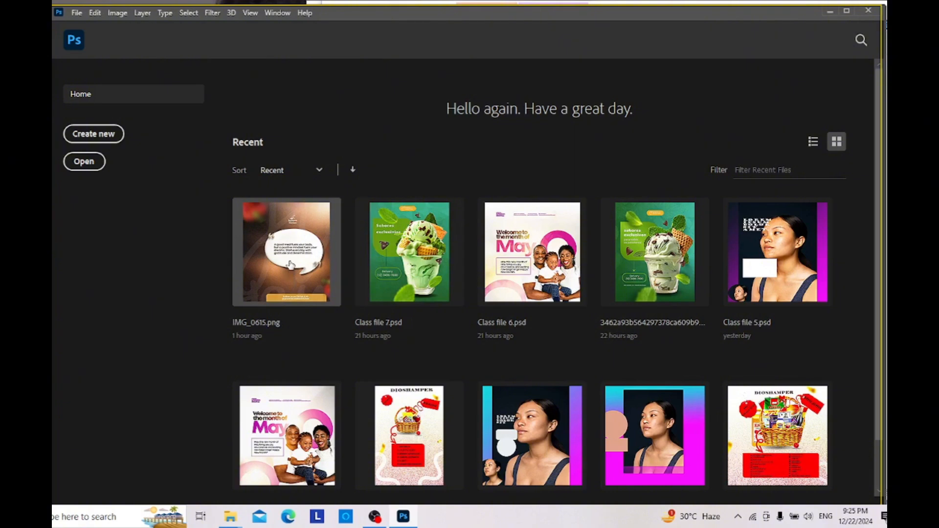
Step: Open the recent file IMG_0615.png as the reference design and check its canvas size
{"action": "left_click", "coordinate": [291, 264]}
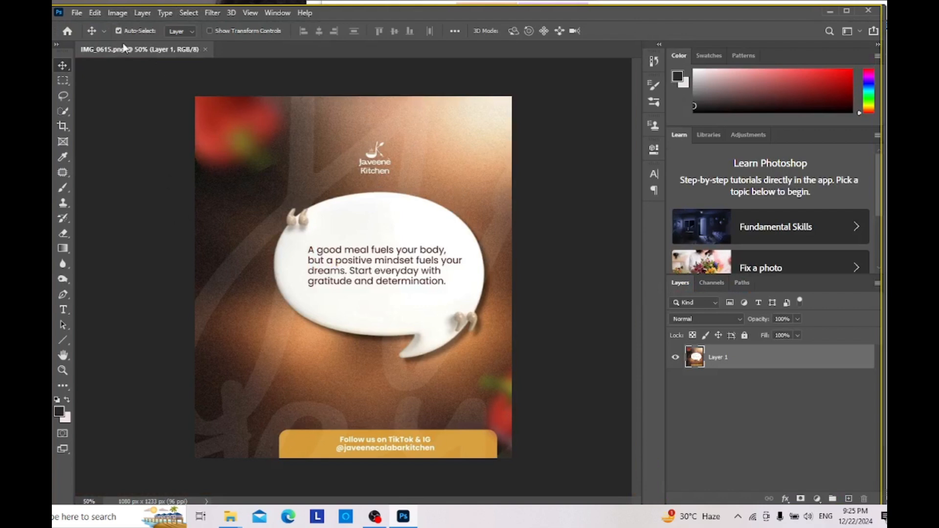
{"action": "left_click", "coordinate": [124, 13]}
{"action": "left_click", "coordinate": [180, 113]}
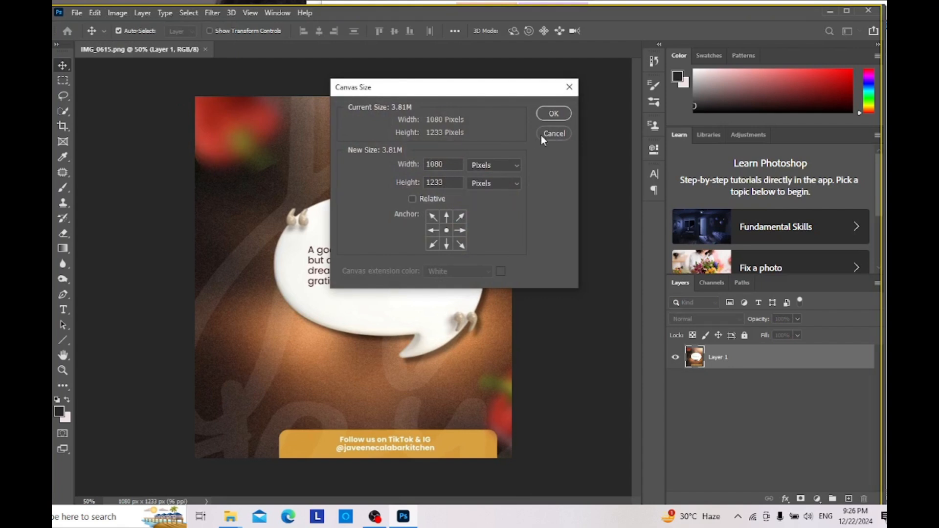
{"action": "left_click", "coordinate": [553, 114]}
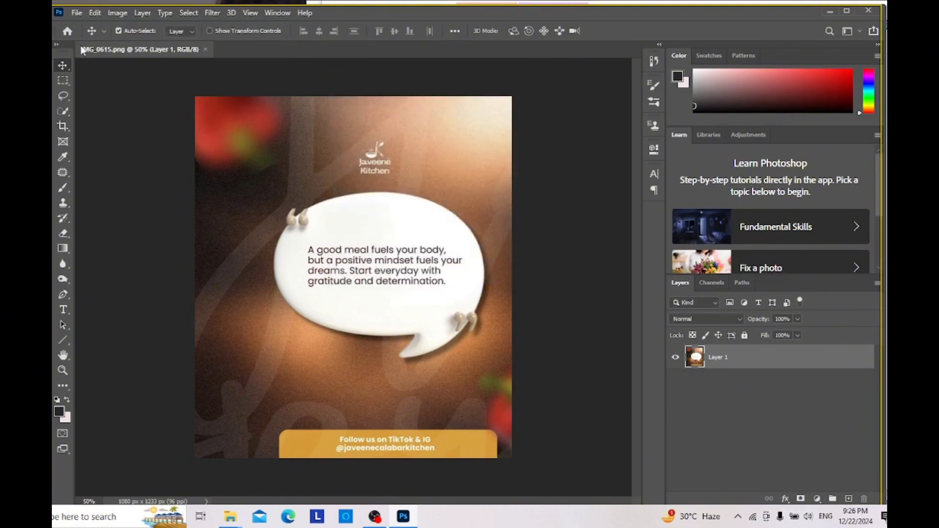
Step: Create a new 1080 x 1080 pixel document at 300 pixels/inch in RGB Color
{"action": "left_click", "coordinate": [67, 31]}
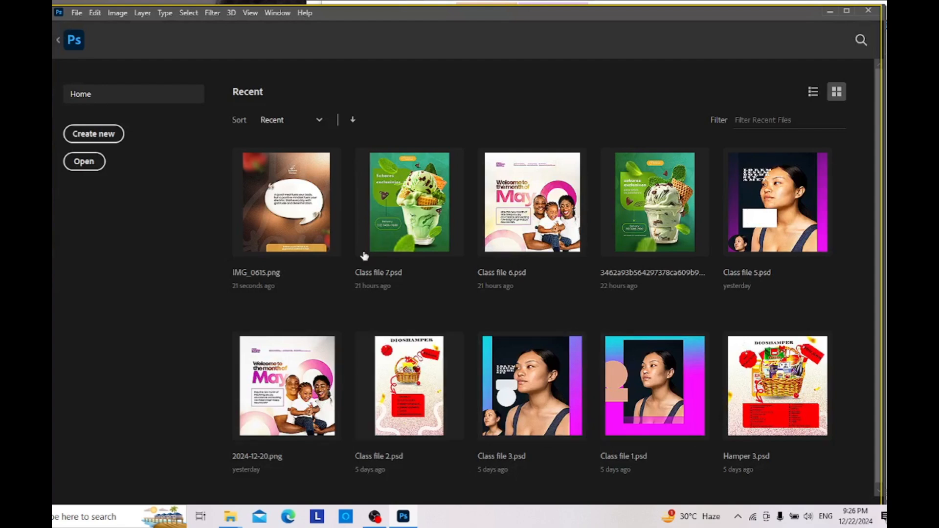
{"action": "left_click", "coordinate": [103, 136]}
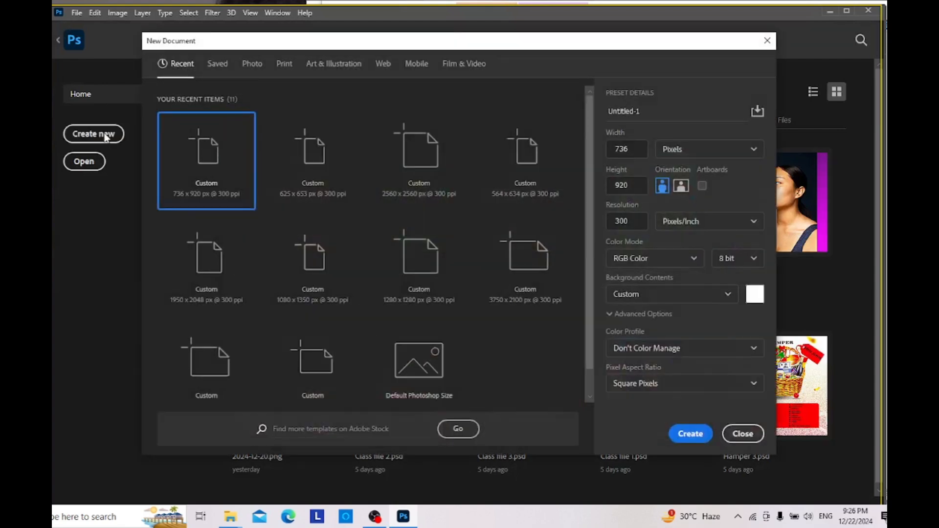
{"action": "left_click", "coordinate": [583, 155]}
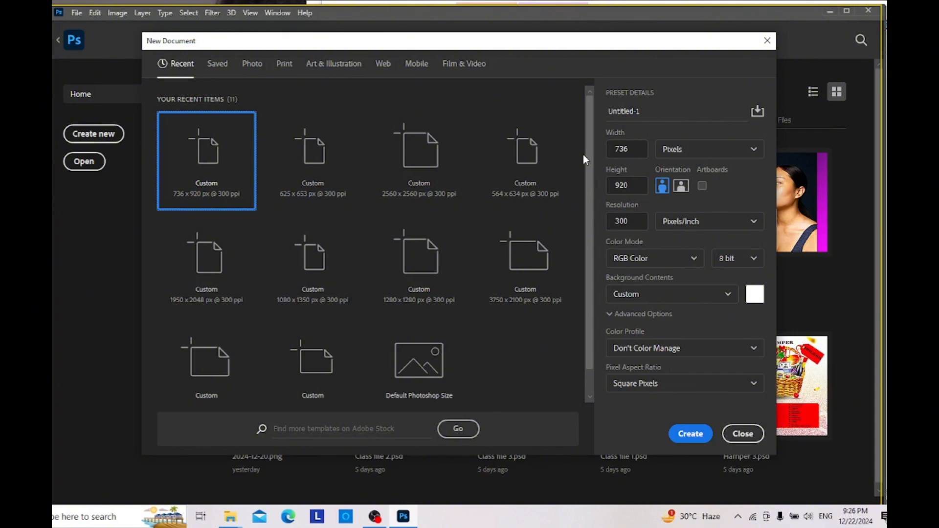
{"action": "left_click", "coordinate": [631, 148]}
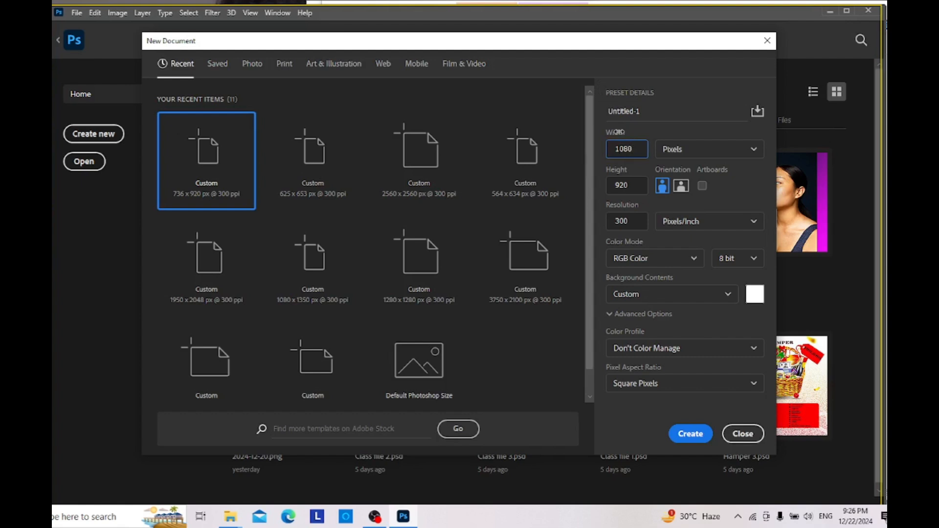
{"action": "left_click", "coordinate": [638, 186]}
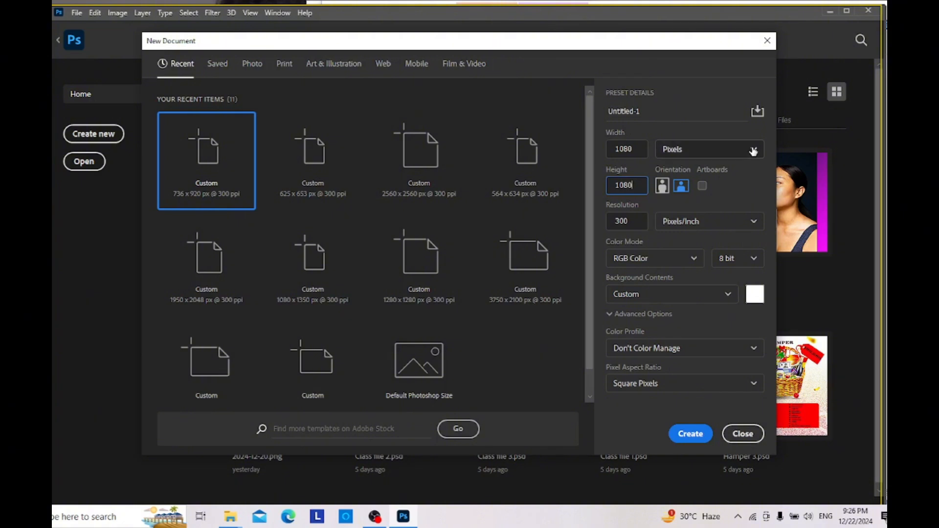
{"action": "left_click", "coordinate": [663, 185]}
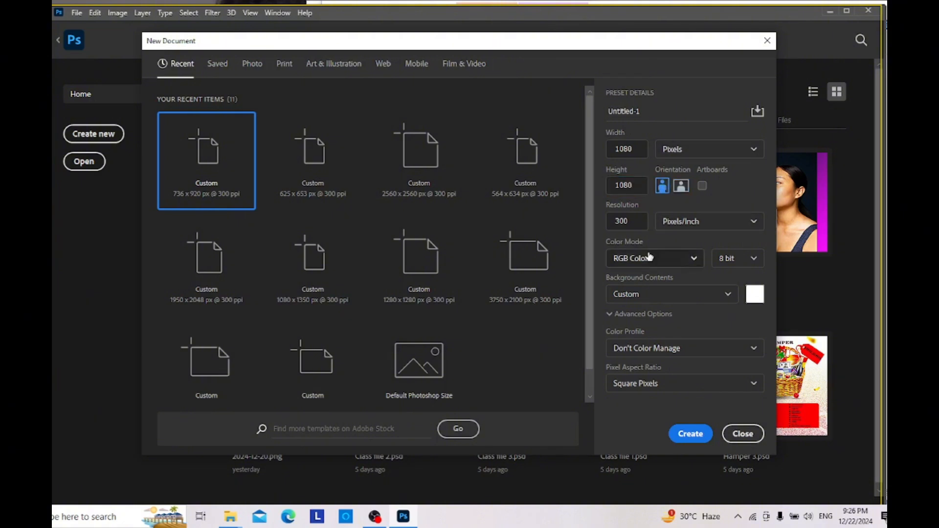
{"action": "left_click", "coordinate": [697, 437]}
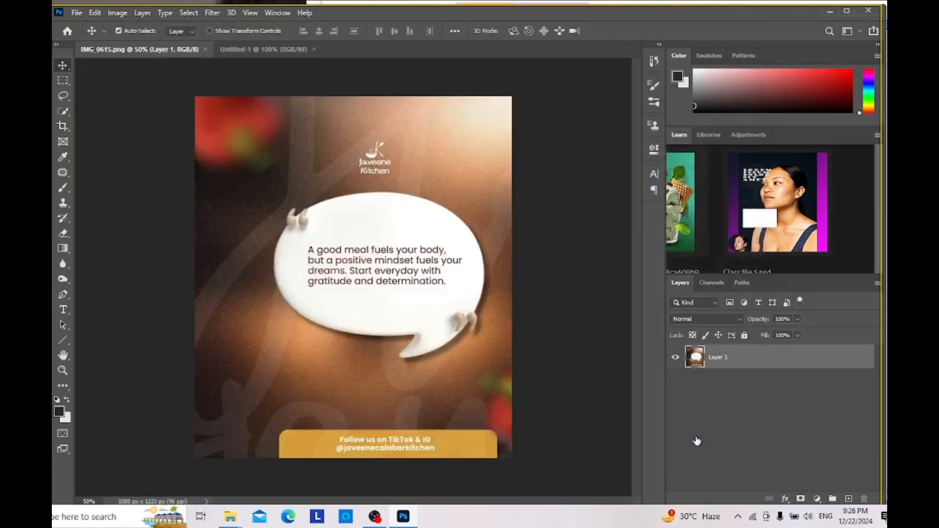
Step: Compare the IMG_0615.png reference design with the blank new document
{"action": "left_click", "coordinate": [180, 49]}
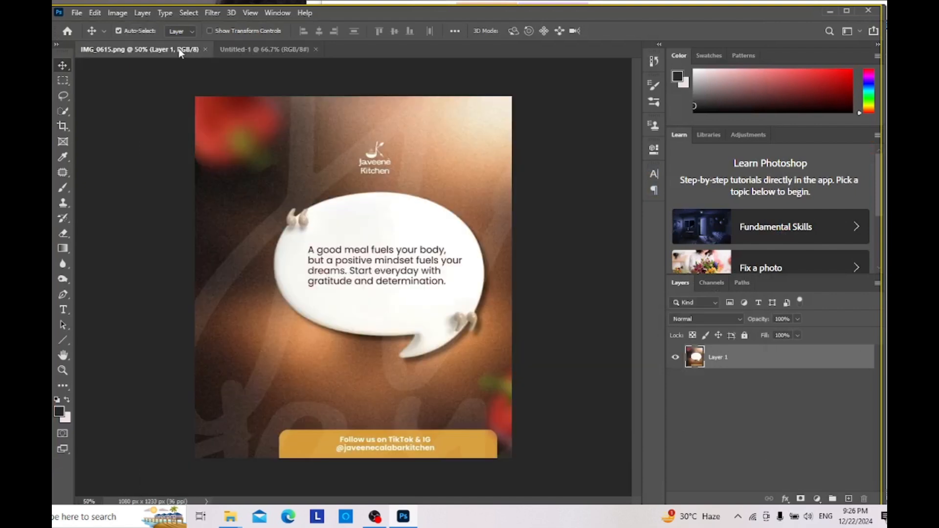
{"action": "left_click", "coordinate": [244, 47]}
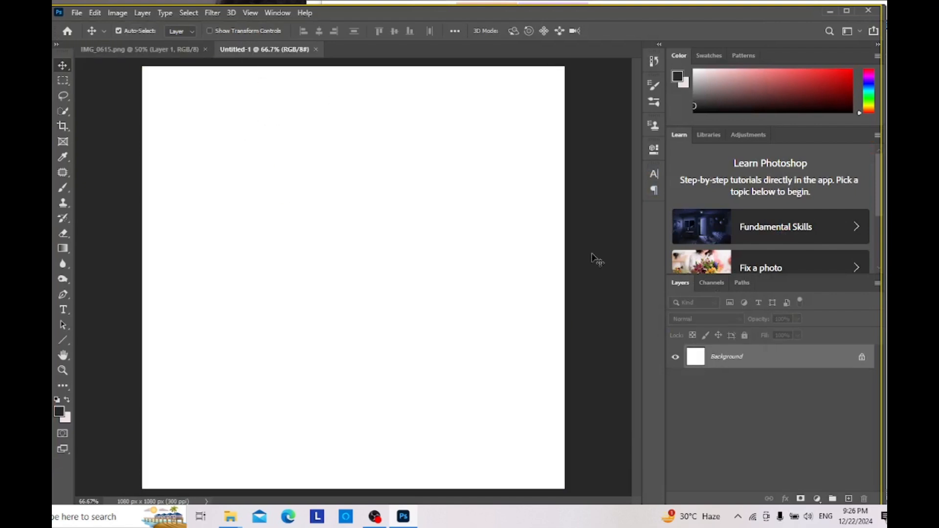
{"action": "left_click", "coordinate": [167, 47]}
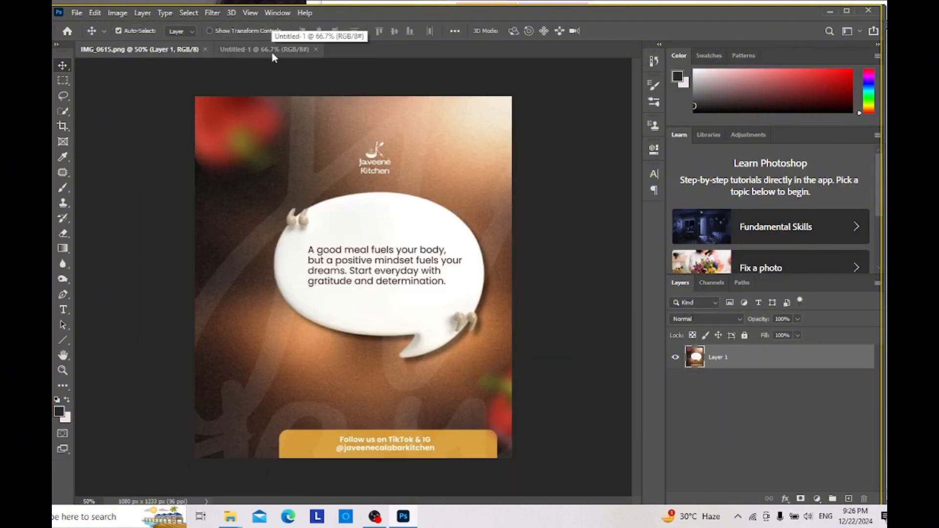
{"action": "left_click", "coordinate": [272, 52]}
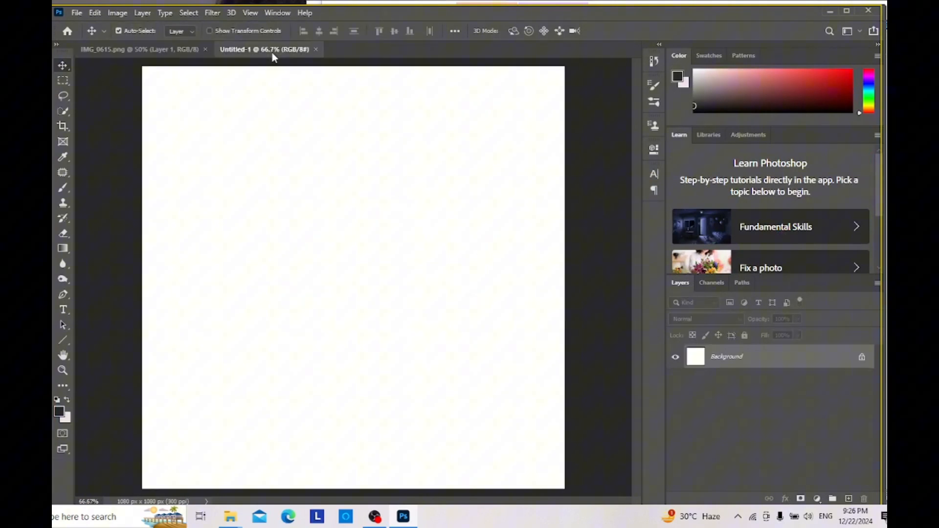
{"action": "left_click", "coordinate": [177, 48]}
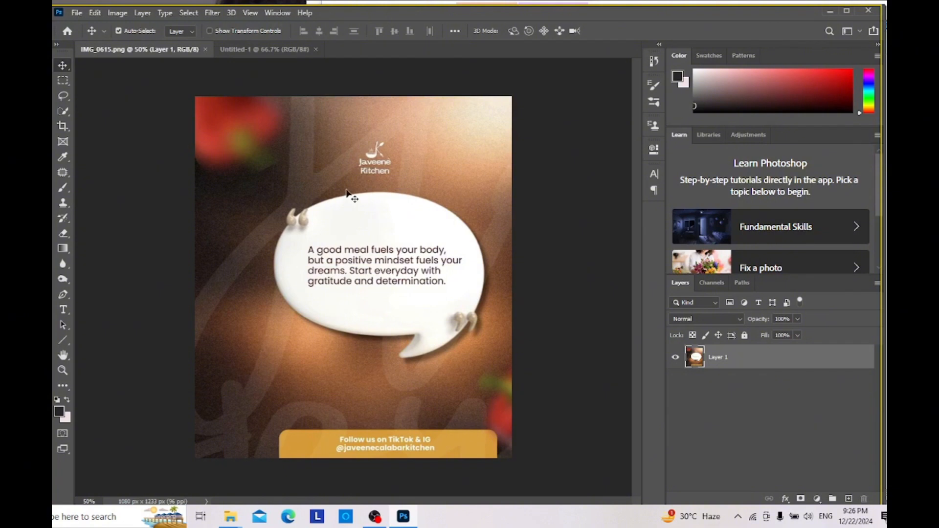
Step: Add a new empty layer above the background in the Untitled-1 document
{"action": "left_click", "coordinate": [241, 51]}
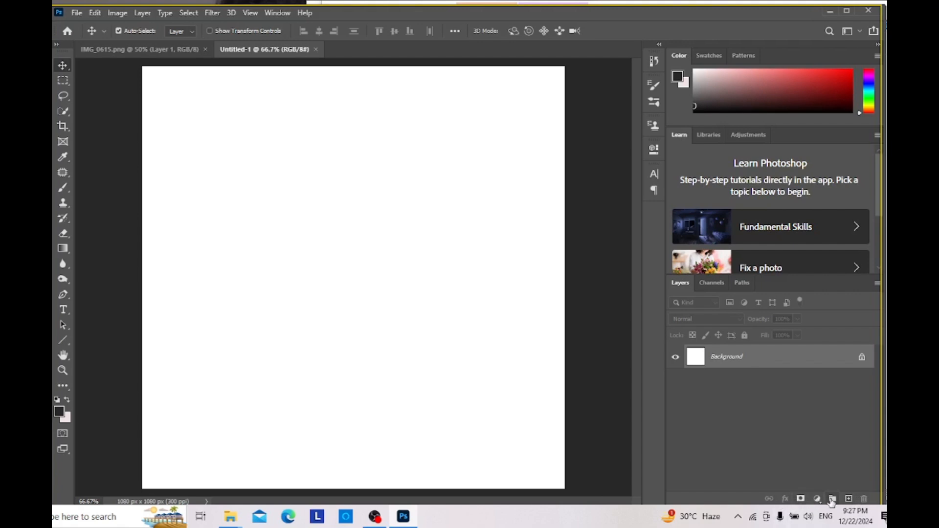
{"action": "left_click", "coordinate": [847, 497]}
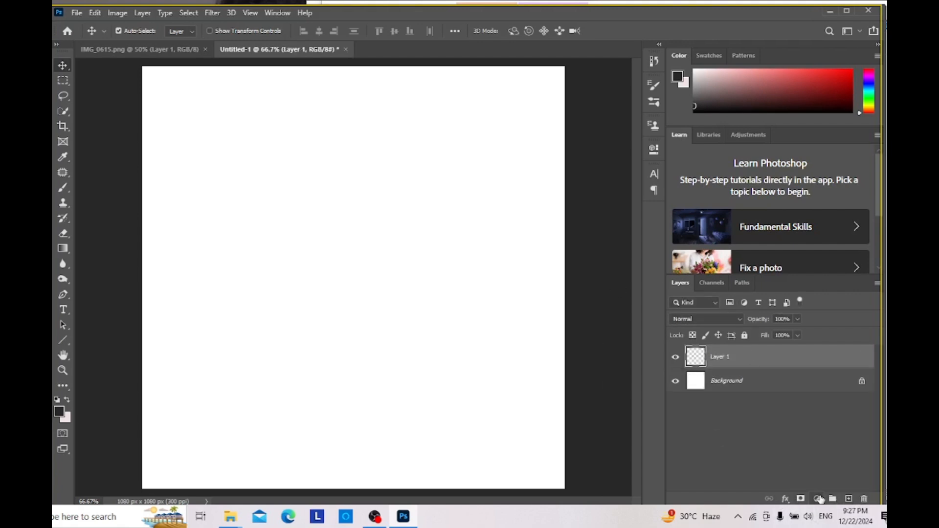
{"action": "left_click", "coordinate": [817, 499]}
{"action": "left_click", "coordinate": [841, 289]}
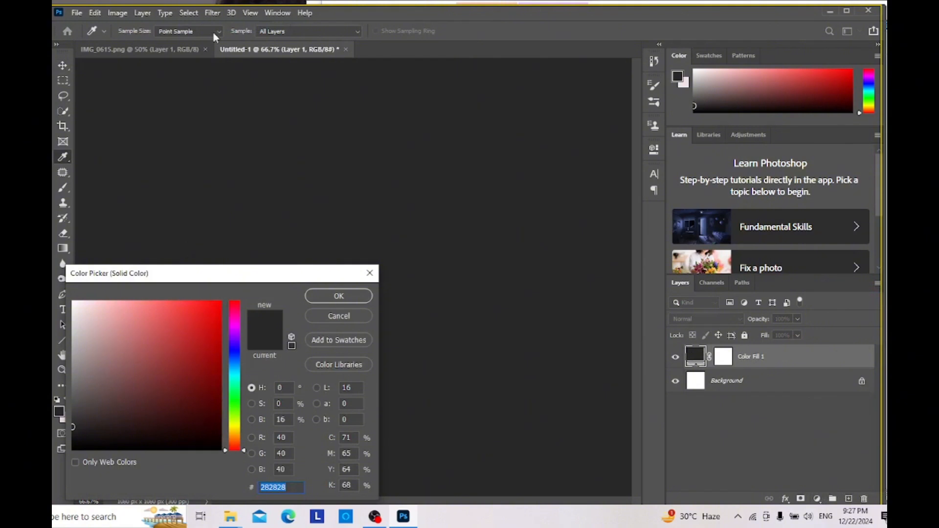
{"action": "left_click", "coordinate": [310, 294]}
{"action": "left_click", "coordinate": [183, 48]}
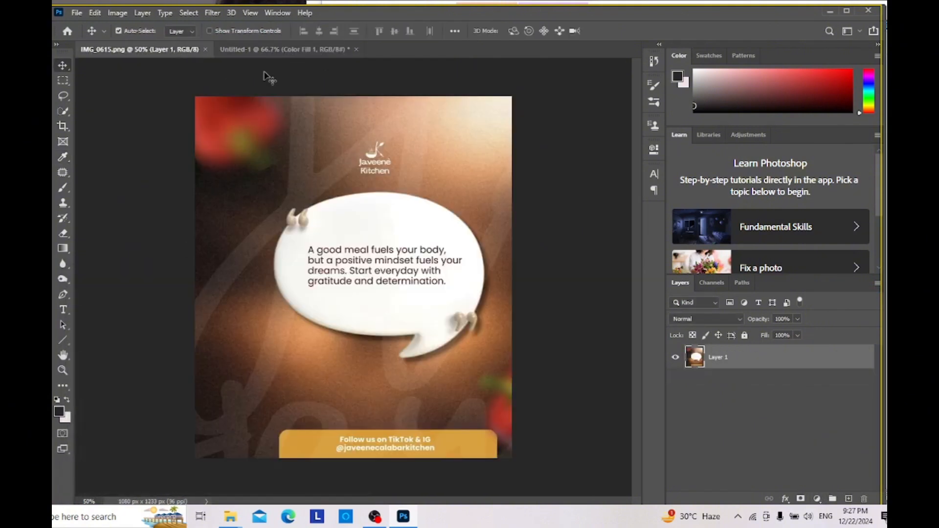
{"action": "left_click", "coordinate": [281, 48]}
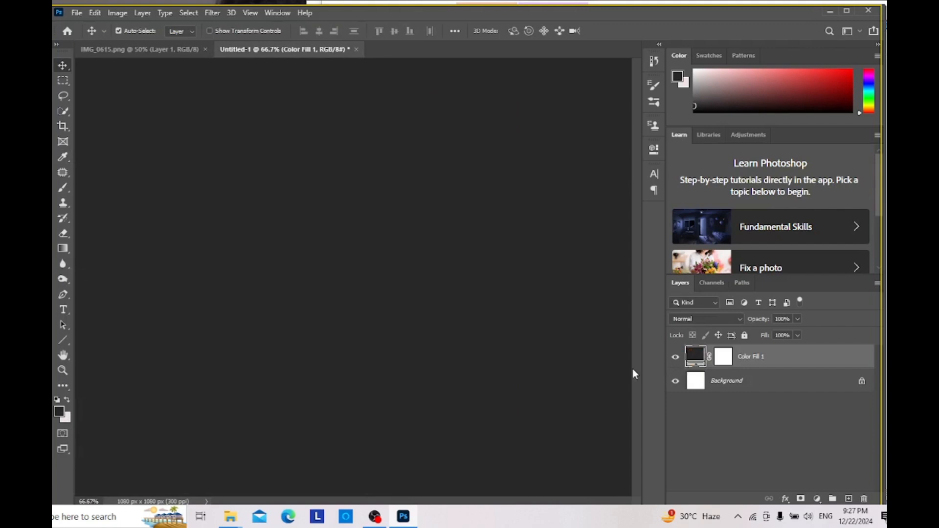
{"action": "key", "text": "ctrl+z"}
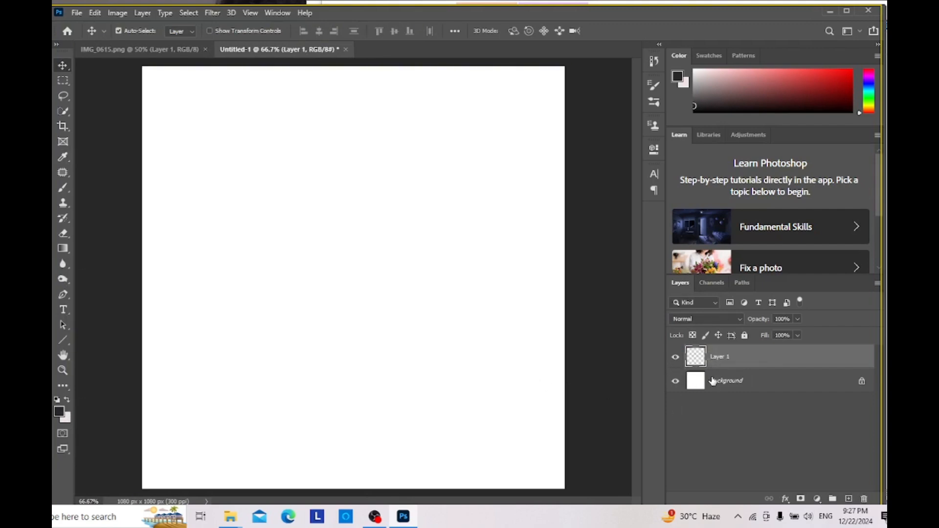
Step: Sample the dark brown from the shadowed area at the upper left of the speech bubble in IMG_0615.png as the foreground color
{"action": "left_click", "coordinate": [817, 498]}
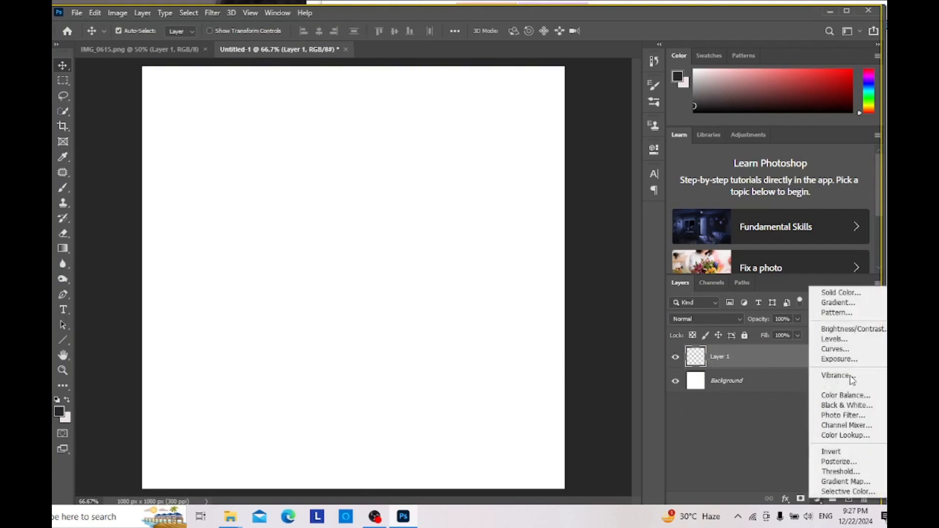
{"action": "left_click", "coordinate": [150, 52]}
{"action": "left_click", "coordinate": [151, 51]}
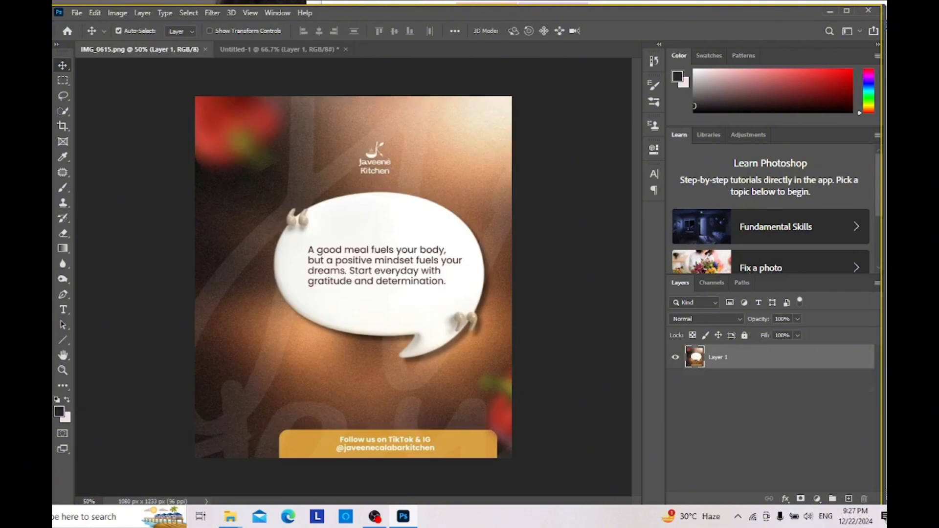
{"action": "left_click", "coordinate": [63, 157]}
{"action": "left_click", "coordinate": [227, 206]}
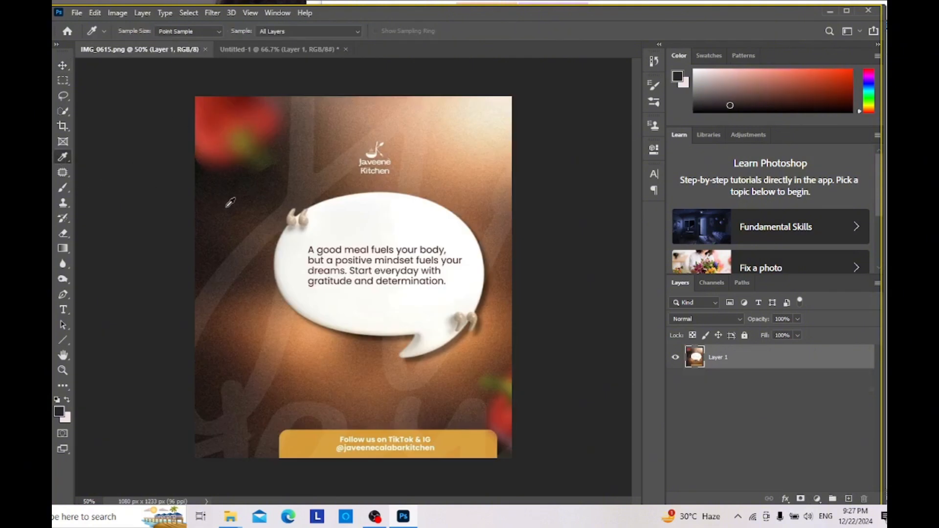
{"action": "left_click", "coordinate": [260, 50]}
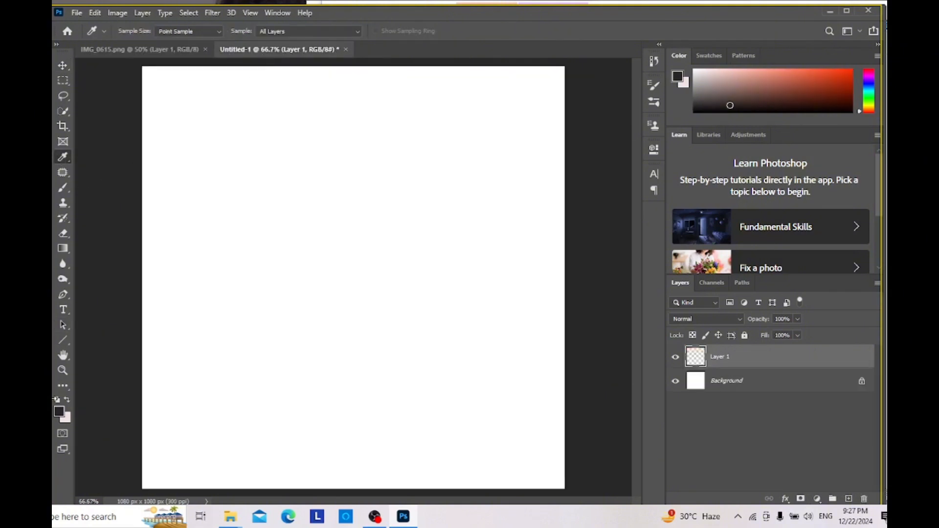
Step: Add a linear gradient fill layer to Untitled-1 using the Color to Transparent gradient at a 90° angle
{"action": "left_click", "coordinate": [63, 67]}
{"action": "left_click", "coordinate": [817, 498]}
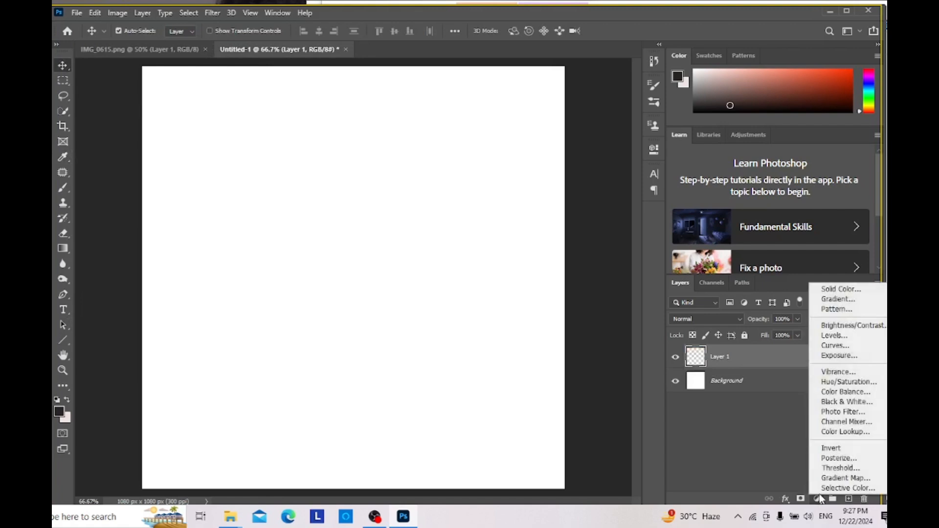
{"action": "left_click", "coordinate": [840, 300]}
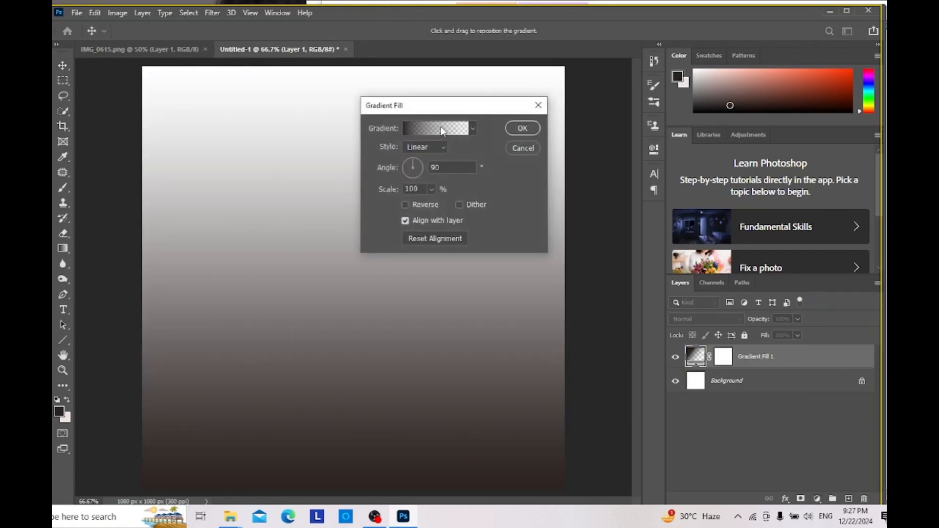
{"action": "left_click", "coordinate": [442, 129]}
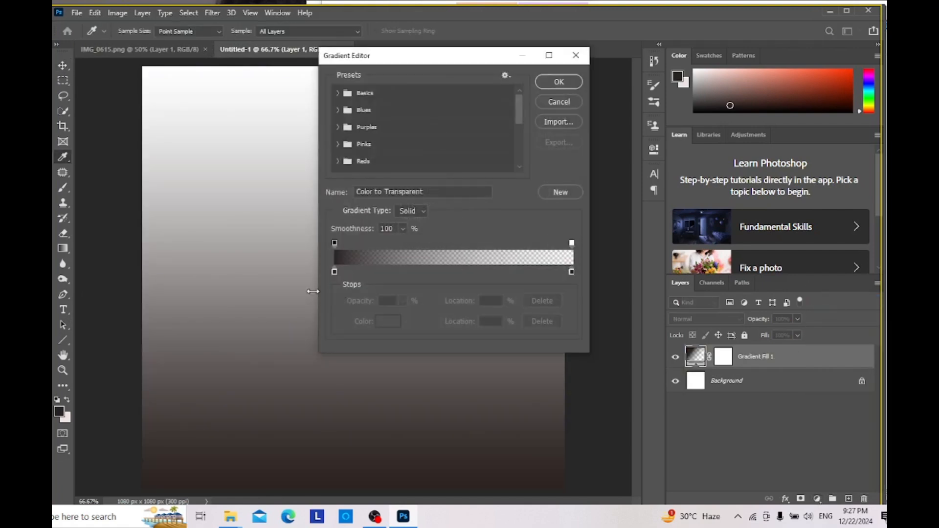
{"action": "left_click", "coordinate": [560, 83]}
{"action": "left_click", "coordinate": [521, 128]}
Step: Sample the orange-brown glow just below the speech bubble in IMG_0615.png as the foreground color
{"action": "left_click", "coordinate": [142, 49]}
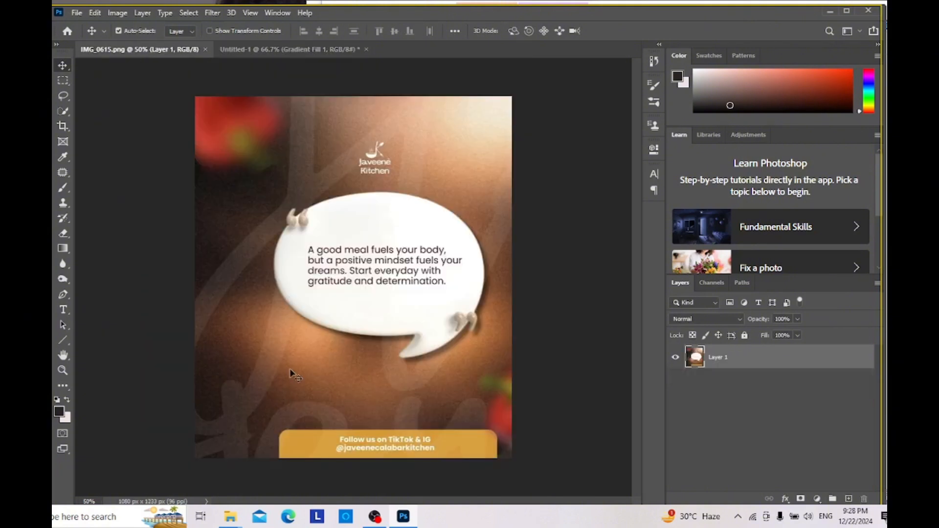
{"action": "key", "text": "i"}
{"action": "left_click", "coordinate": [317, 342]}
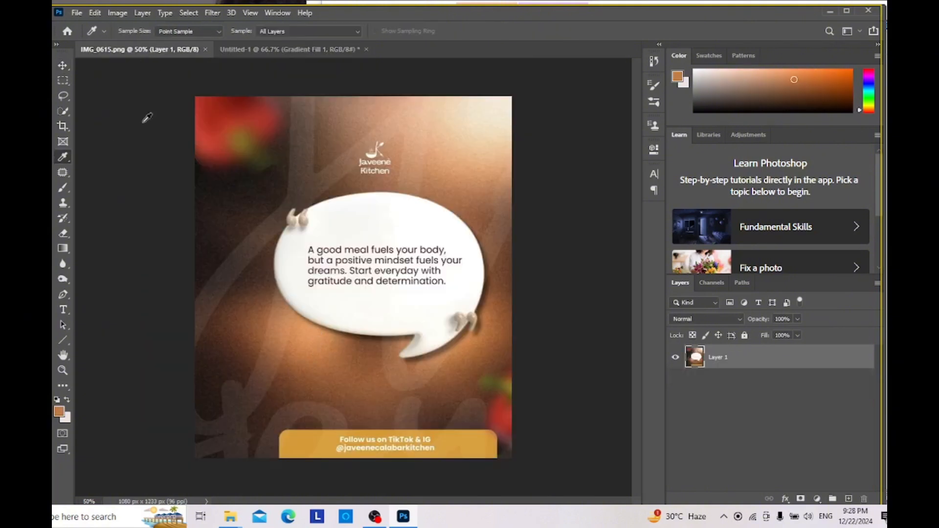
Step: Set the gradient fill's color stop at location 0% to the sampled orange-brown, c37c48
{"action": "left_click", "coordinate": [285, 49]}
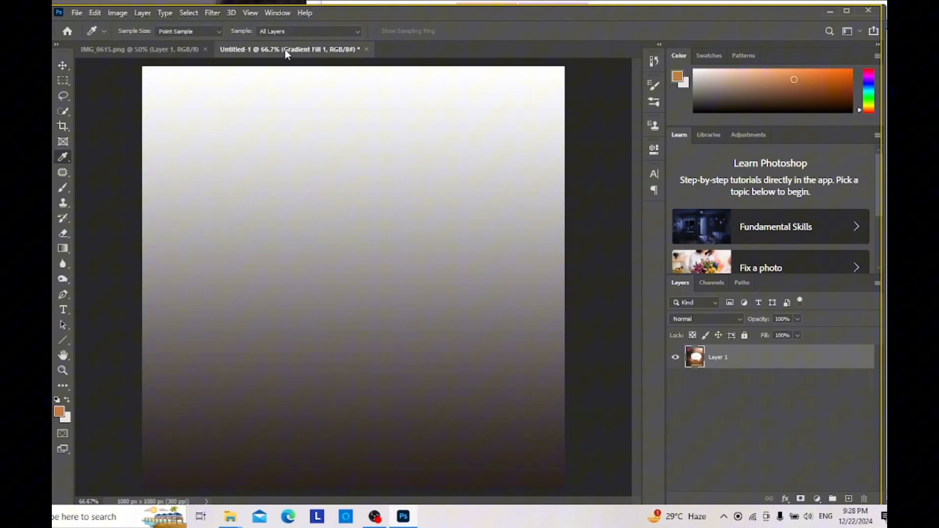
{"action": "left_click", "coordinate": [63, 65]}
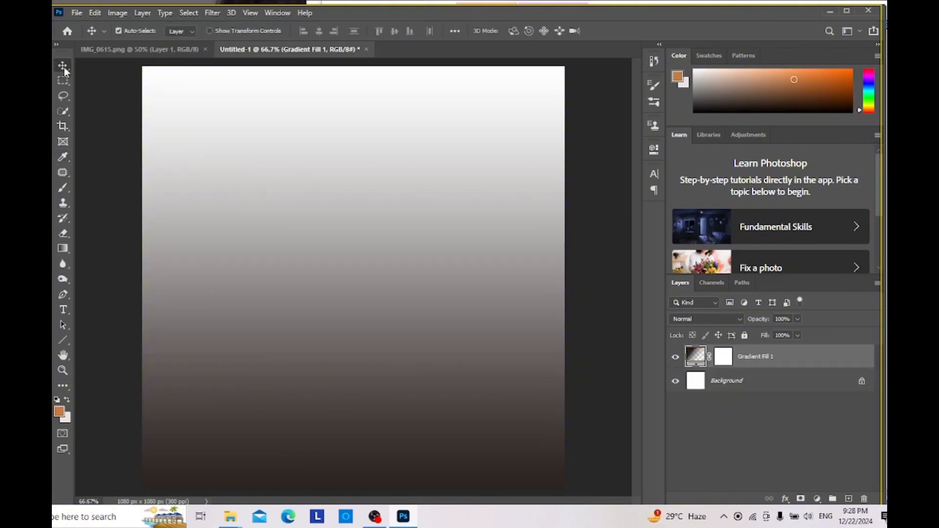
{"action": "double_click", "coordinate": [695, 356]}
{"action": "left_click", "coordinate": [444, 128]}
{"action": "left_click", "coordinate": [335, 272]}
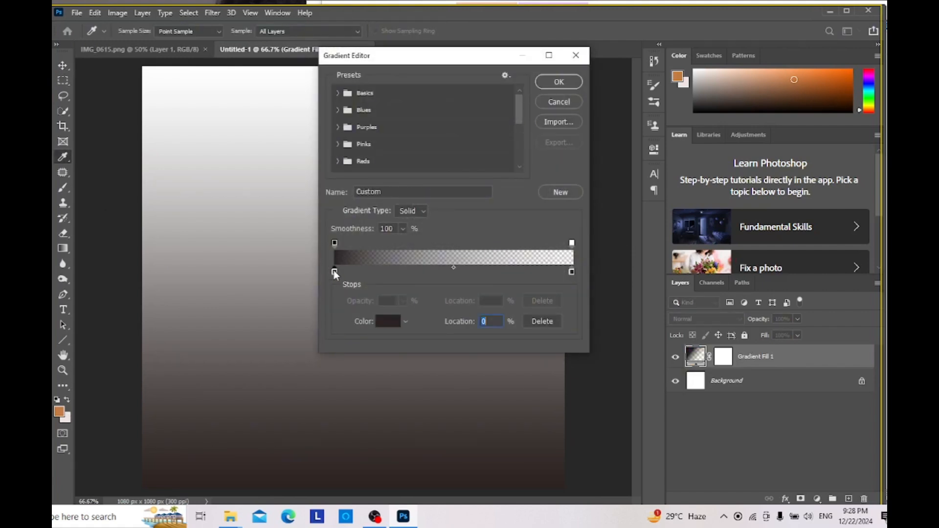
{"action": "left_click", "coordinate": [388, 321]}
{"action": "left_click", "coordinate": [61, 409]}
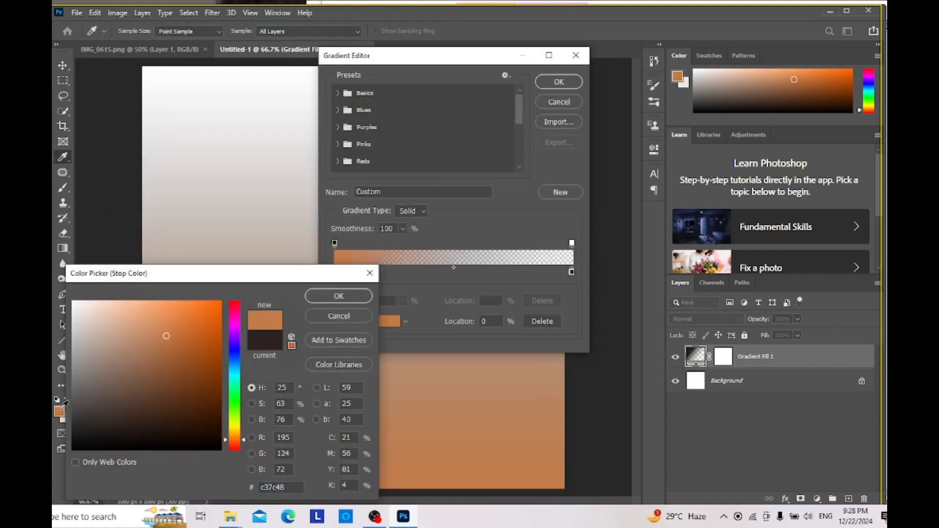
{"action": "left_click", "coordinate": [338, 296]}
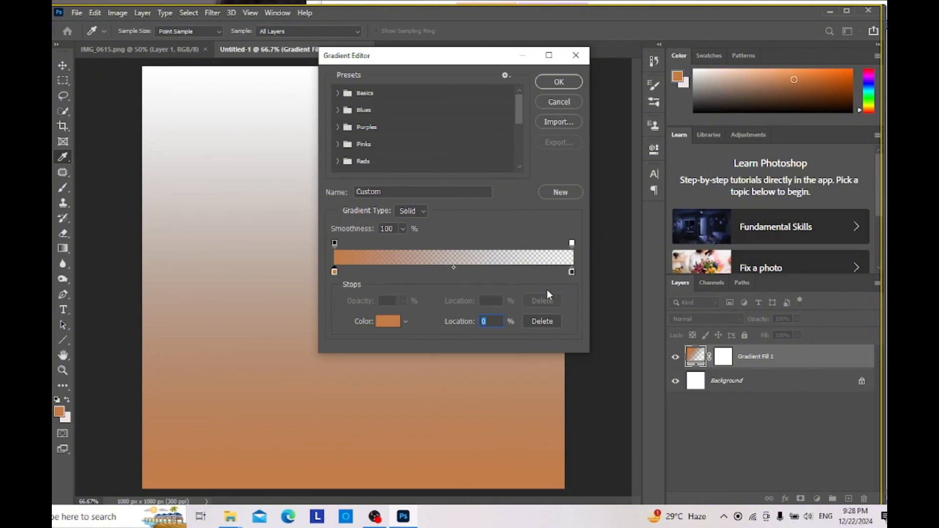
Step: Confirm the gradient's edited color stops and set the gradient fill's angle to 84.49°
{"action": "left_click", "coordinate": [571, 271]}
{"action": "left_click", "coordinate": [559, 83]}
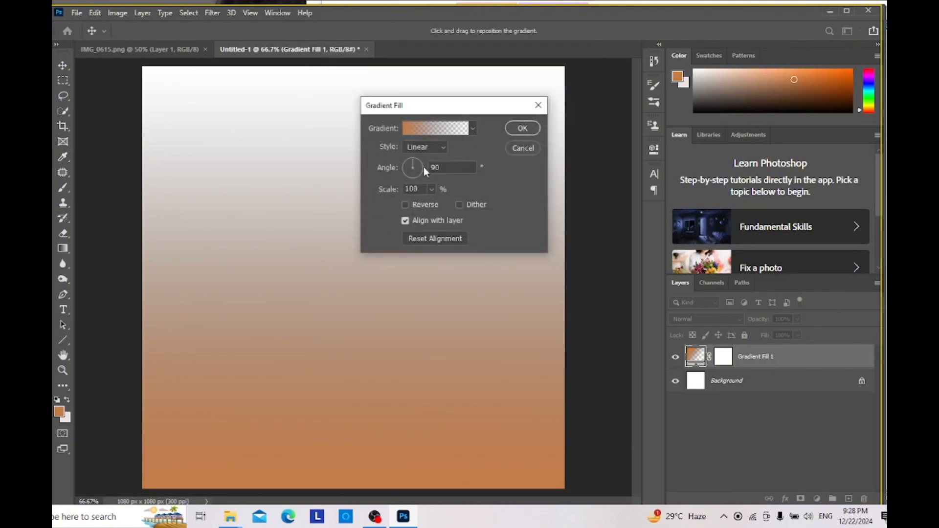
{"action": "mouse_move", "coordinate": [414, 160]}
{"action": "left_mouse_down"}
{"action": "mouse_move", "coordinate": [422, 175]}
{"action": "mouse_move", "coordinate": [413, 159]}
{"action": "left_mouse_up"}
{"action": "left_click", "coordinate": [521, 128]}
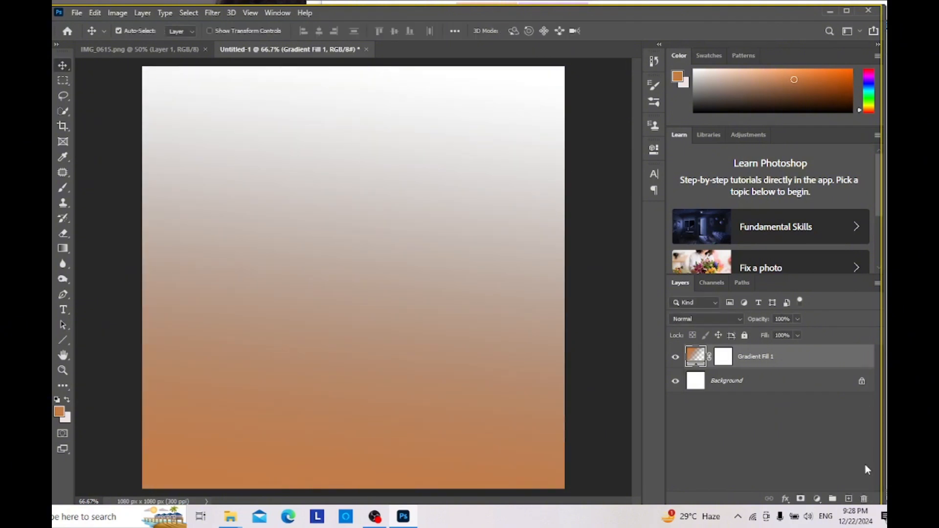
Step: Add an empty layer above the gradient fill and sample the dark brown near the upper-left edge of IMG_0615.png as the foreground color
{"action": "left_click", "coordinate": [849, 498]}
{"action": "left_click", "coordinate": [163, 51]}
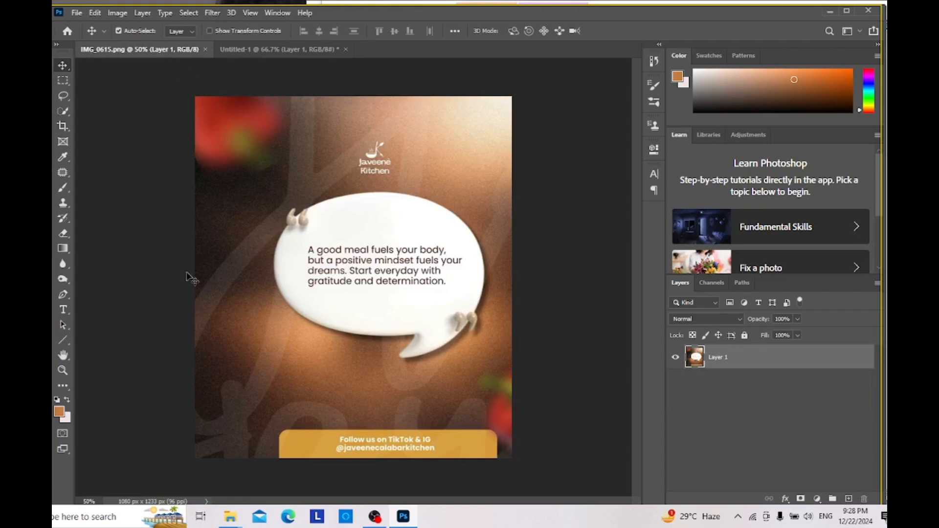
{"action": "left_click", "coordinate": [62, 156]}
{"action": "left_click", "coordinate": [241, 194]}
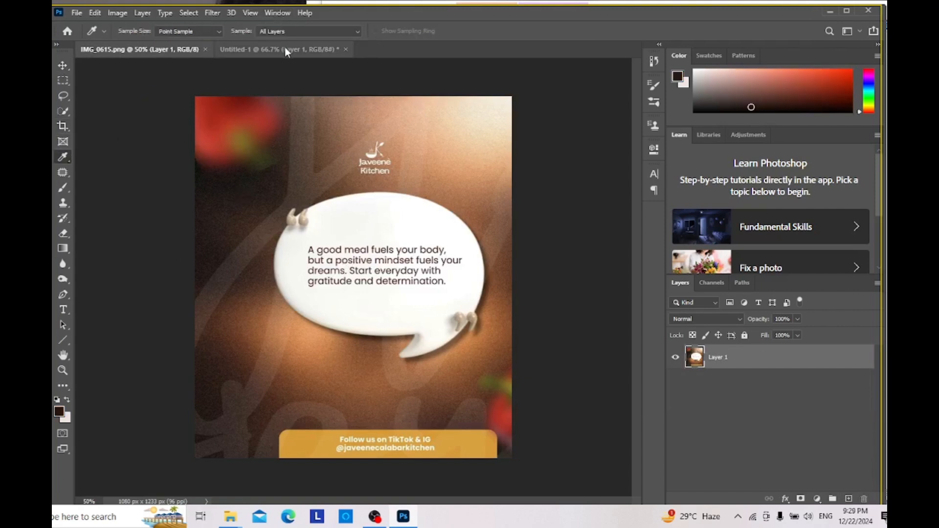
Step: Add a solid color fill layer in the sampled dark brown, 211715, to Untitled-1 and move Gradient Fill 1 above it
{"action": "left_click", "coordinate": [285, 49]}
{"action": "left_click", "coordinate": [63, 65]}
{"action": "left_click", "coordinate": [817, 498]}
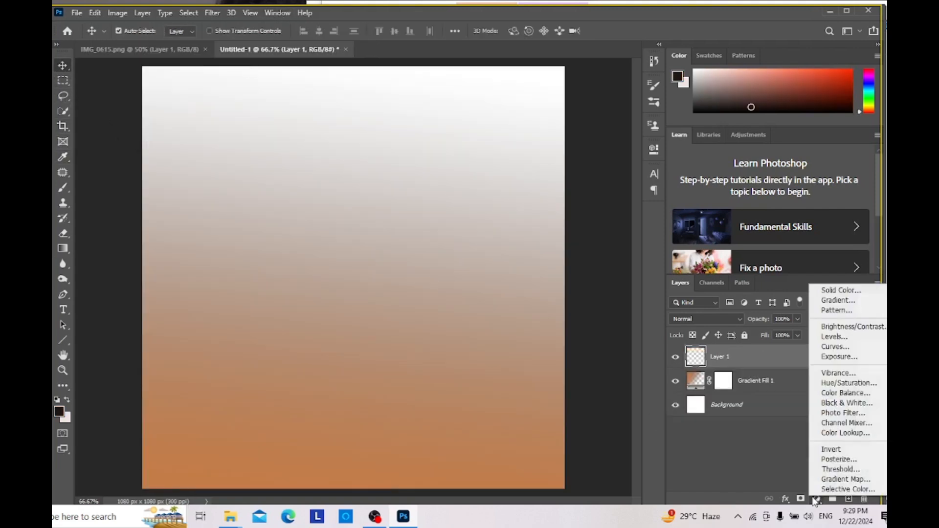
{"action": "left_click", "coordinate": [851, 296]}
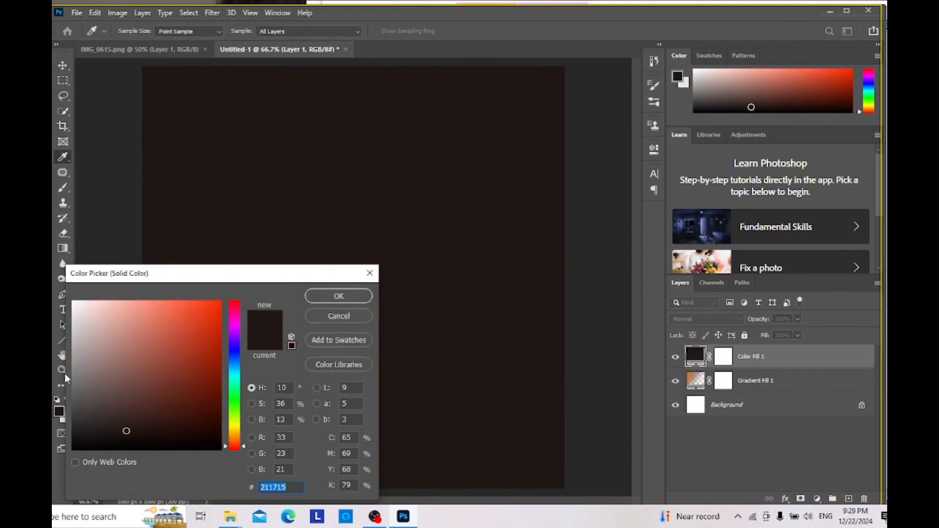
{"action": "left_click", "coordinate": [62, 406]}
{"action": "left_click", "coordinate": [339, 299]}
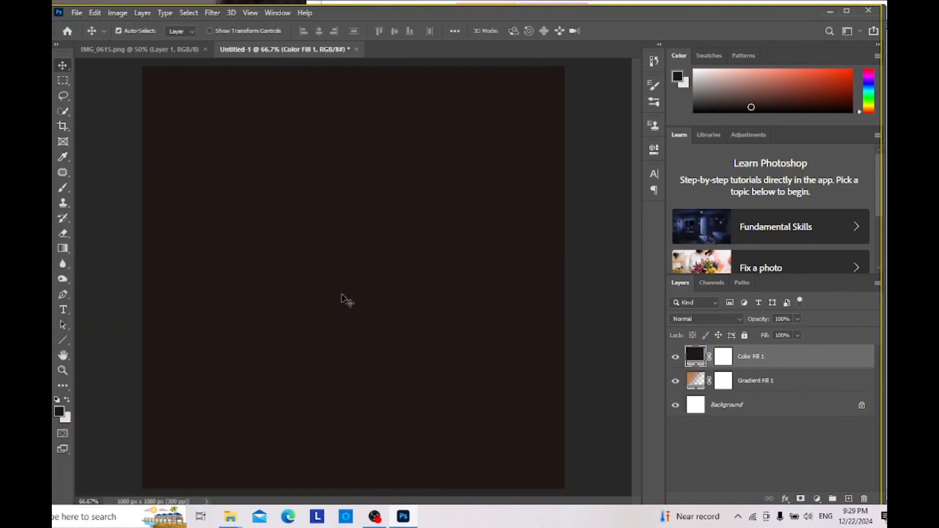
{"action": "left_click_drag", "start_coordinate": [782, 387], "coordinate": [768, 353]}
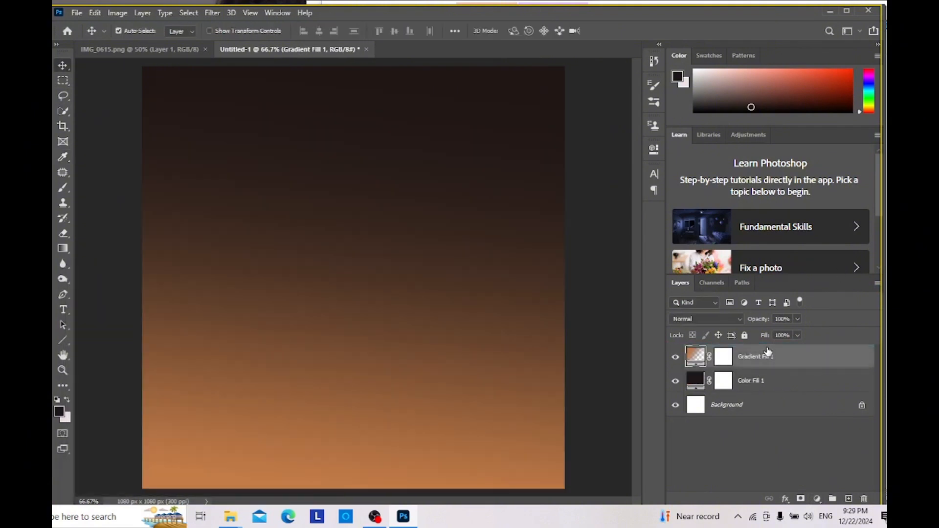
Step: Compare the gradient background in Untitled-1 with the background of the IMG_0615.png flyer
{"action": "left_click", "coordinate": [166, 54]}
{"action": "left_click", "coordinate": [303, 49]}
{"action": "left_click", "coordinate": [169, 51]}
{"action": "left_click", "coordinate": [249, 47]}
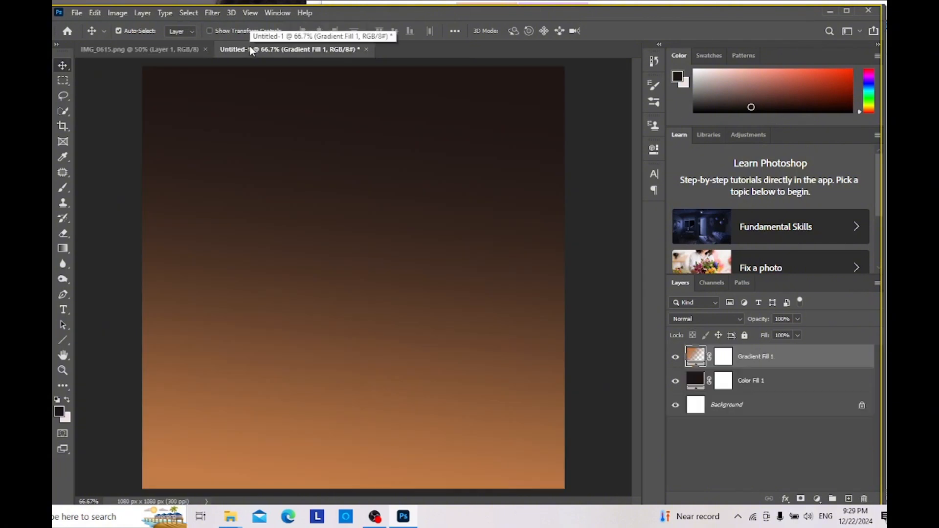
{"action": "left_click", "coordinate": [140, 49]}
{"action": "left_click", "coordinate": [286, 49]}
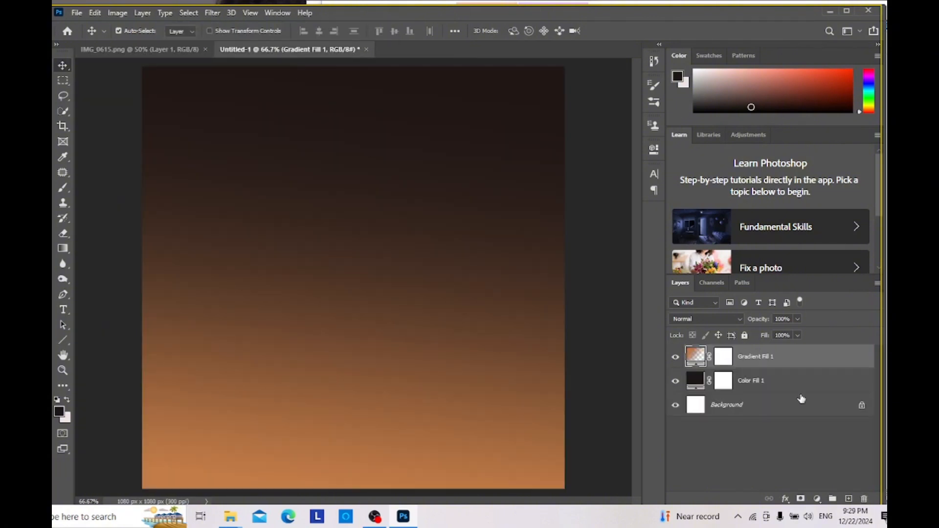
Step: Place close-up-gray-glitter-textured-background from VG Agency > new > New folder into Untitled-1 and stretch it vertically to fill the canvas
{"action": "mouse_move", "coordinate": [239, 519]}
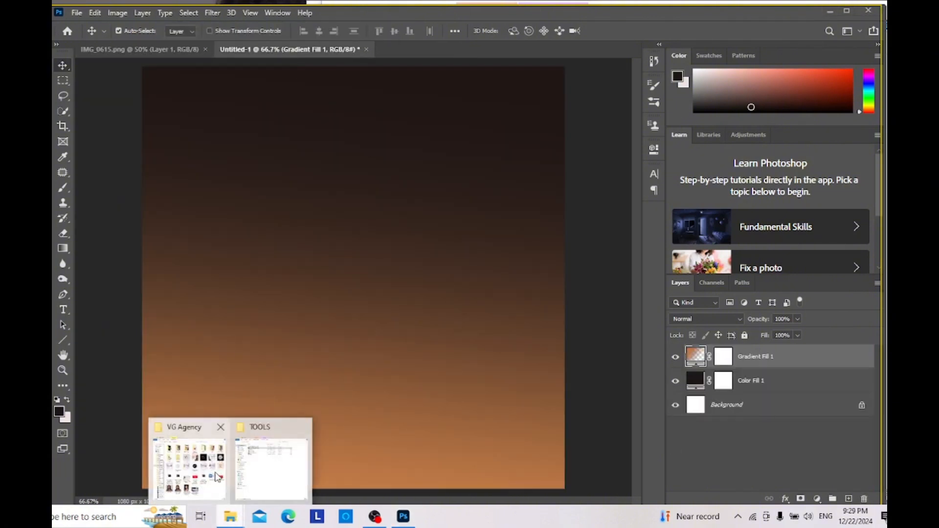
{"action": "left_click", "coordinate": [190, 455]}
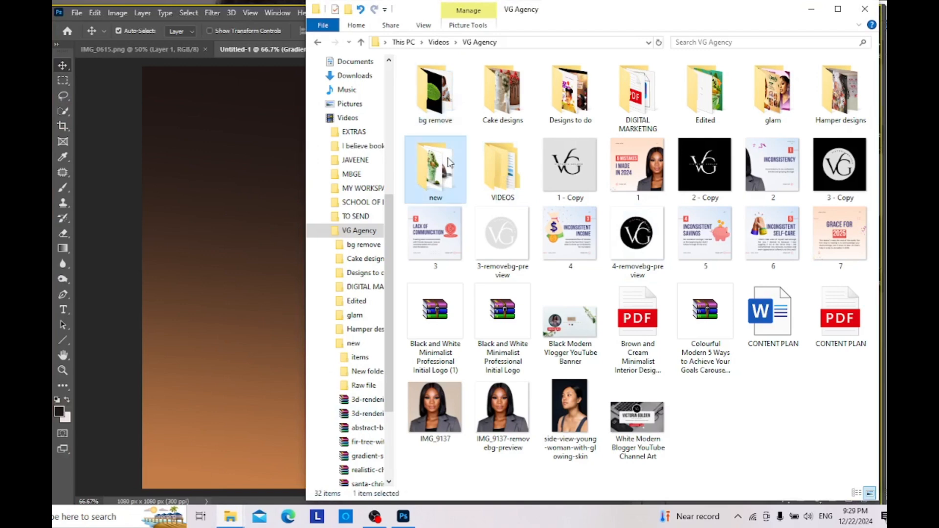
{"action": "double_click", "coordinate": [447, 196]}
{"action": "double_click", "coordinate": [507, 105]}
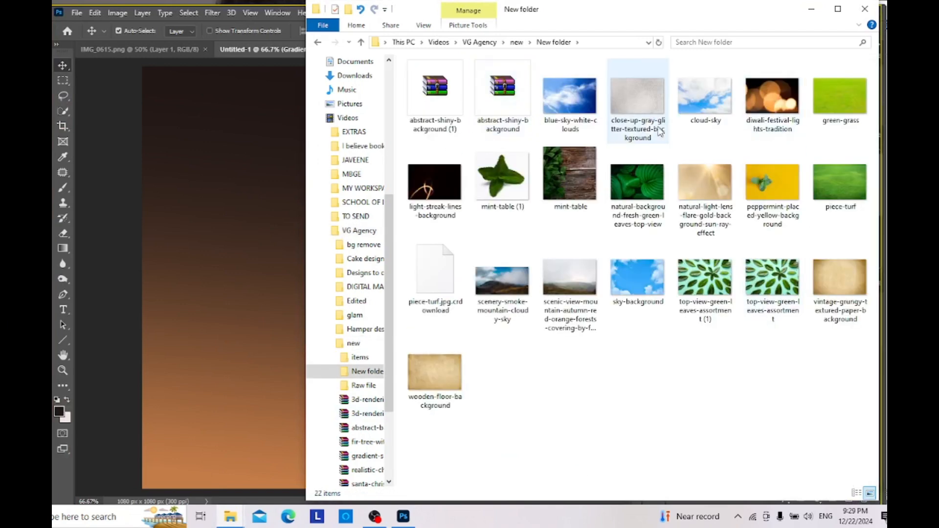
{"action": "left_click_drag", "start_coordinate": [663, 106], "coordinate": [289, 185]}
{"action": "left_click_drag", "start_coordinate": [354, 137], "coordinate": [354, 66]}
{"action": "left_click_drag", "start_coordinate": [356, 421], "coordinate": [356, 489]}
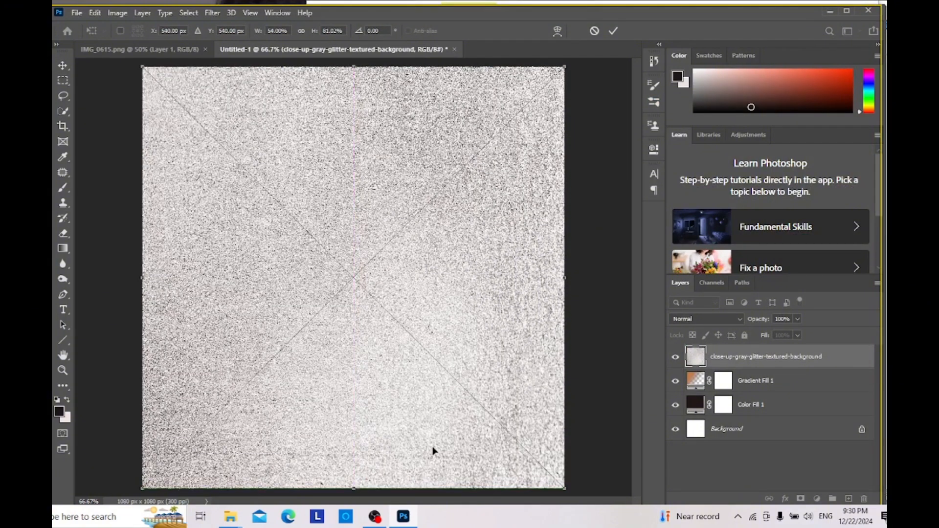
{"action": "key", "text": "Return"}
Step: Set the gray glitter texture layer's blend mode to Soft Light and its opacity to 33%
{"action": "left_click", "coordinate": [737, 318]}
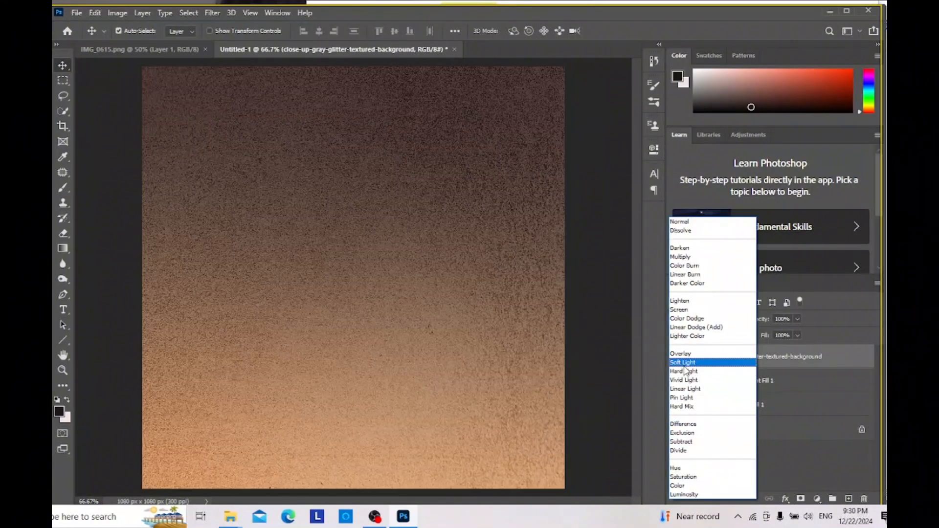
{"action": "left_click", "coordinate": [686, 366]}
{"action": "mouse_move", "coordinate": [771, 323]}
{"action": "left_mouse_down"}
{"action": "mouse_move", "coordinate": [735, 328]}
{"action": "mouse_move", "coordinate": [759, 323]}
{"action": "left_mouse_up"}
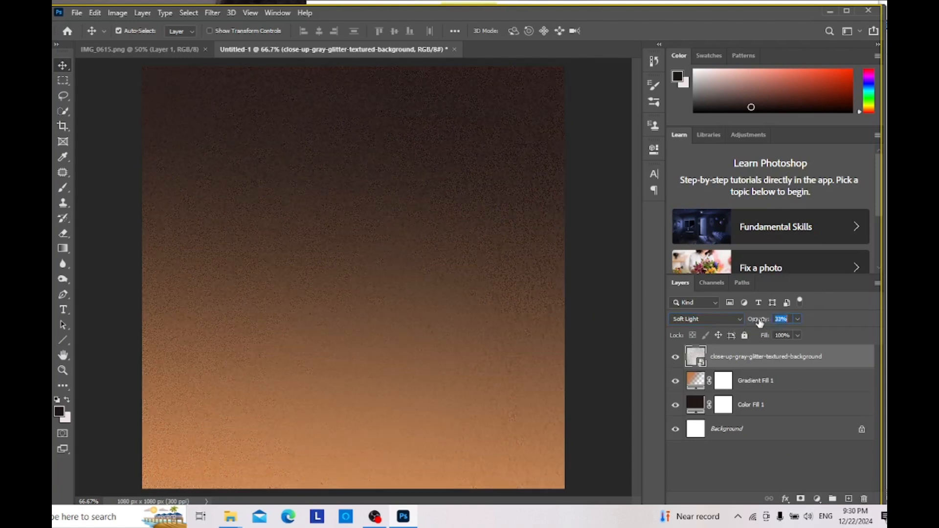
Step: Compare the background with IMG_0615.png, duplicate the Gradient Fill 1 layer and set the copy's gradient angle to -160.2°
{"action": "left_click", "coordinate": [185, 51]}
{"action": "left_click", "coordinate": [282, 50]}
{"action": "left_click", "coordinate": [185, 49]}
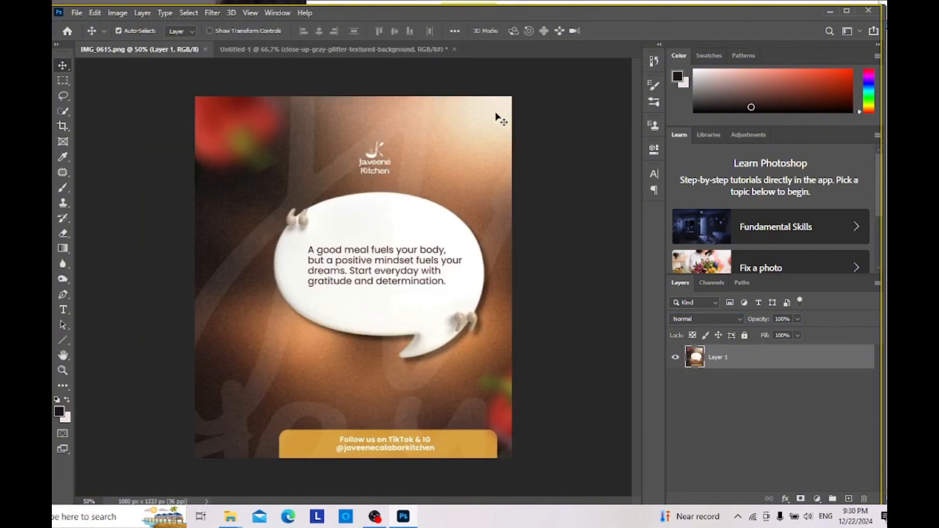
{"action": "left_click", "coordinate": [313, 50]}
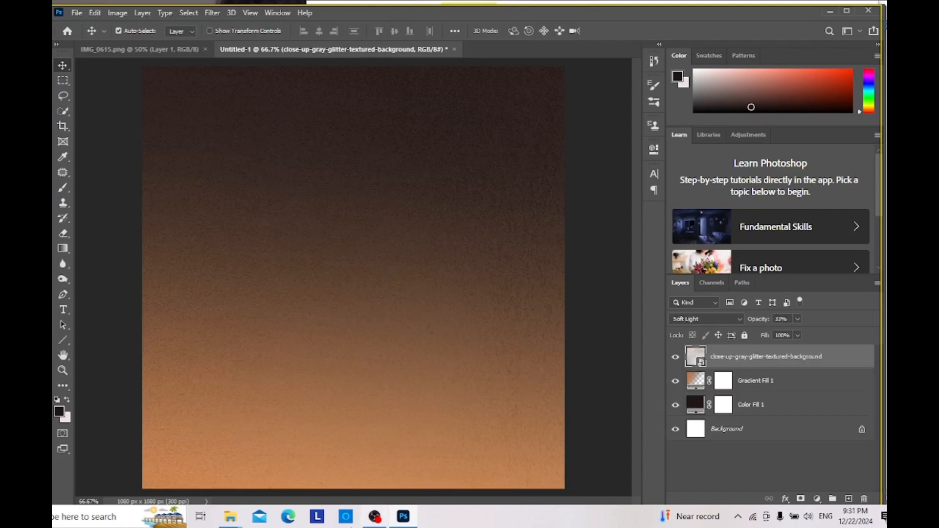
{"action": "mouse_move", "coordinate": [393, 515]}
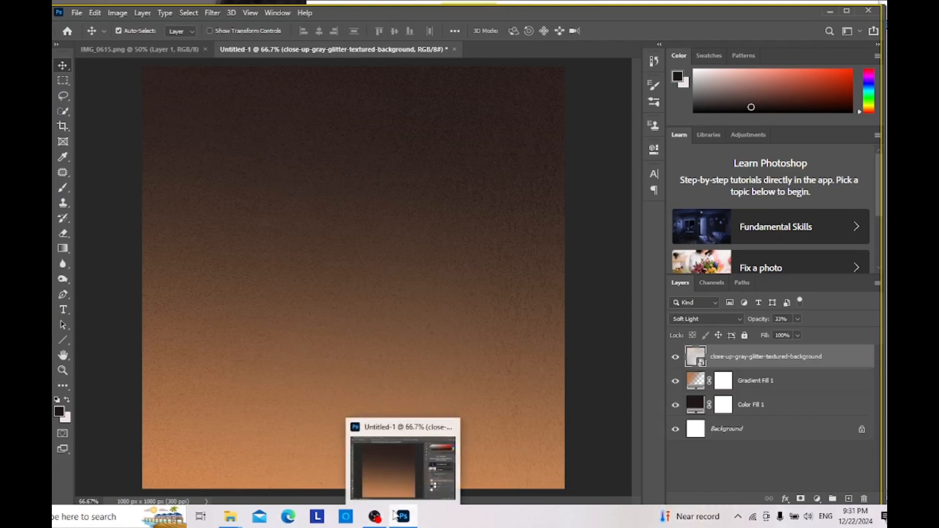
{"action": "right_click", "coordinate": [798, 382]}
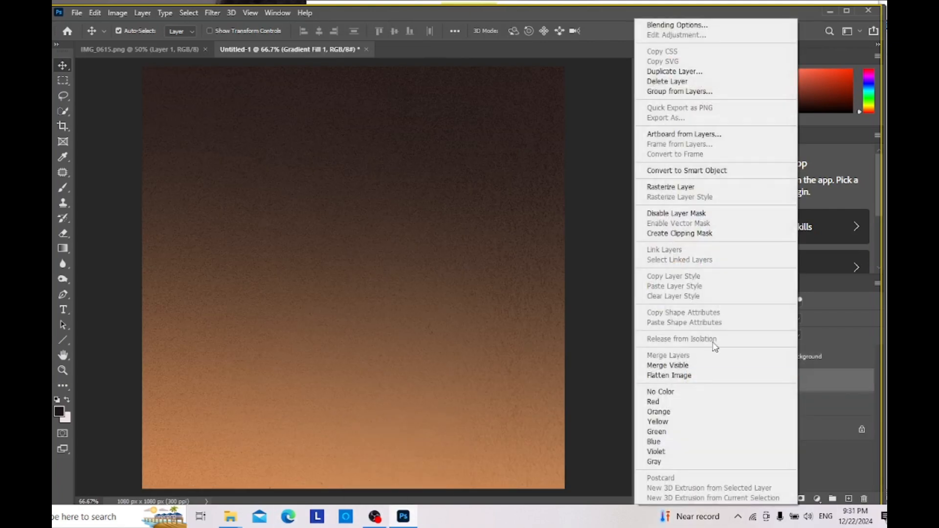
{"action": "left_click", "coordinate": [711, 72]}
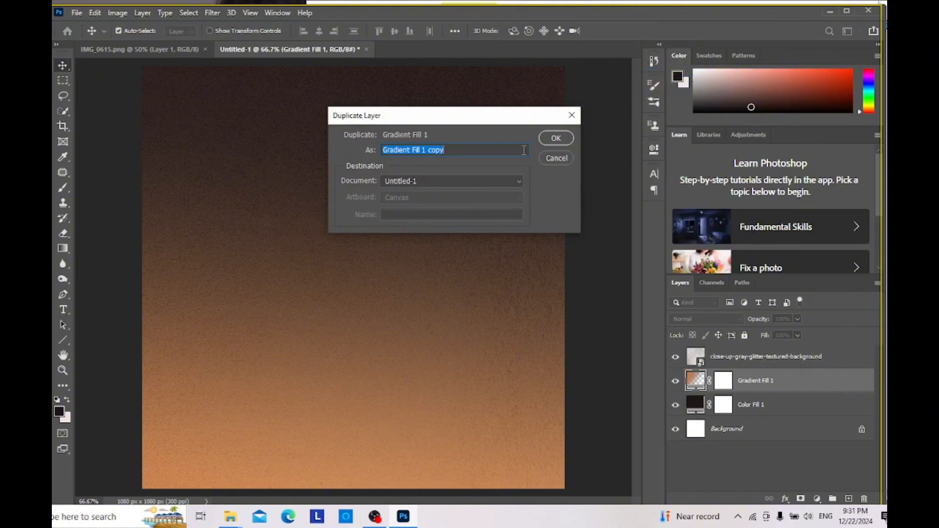
{"action": "left_click", "coordinate": [557, 139]}
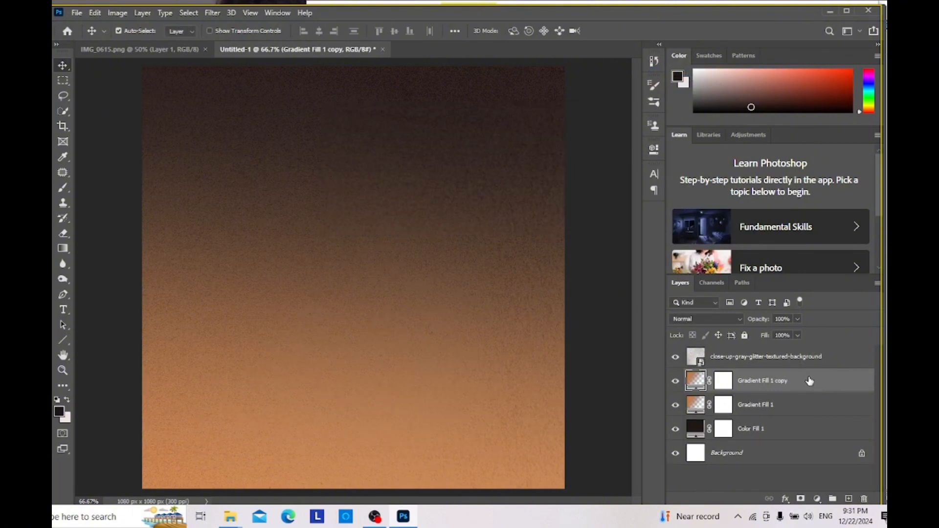
{"action": "double_click", "coordinate": [706, 381]}
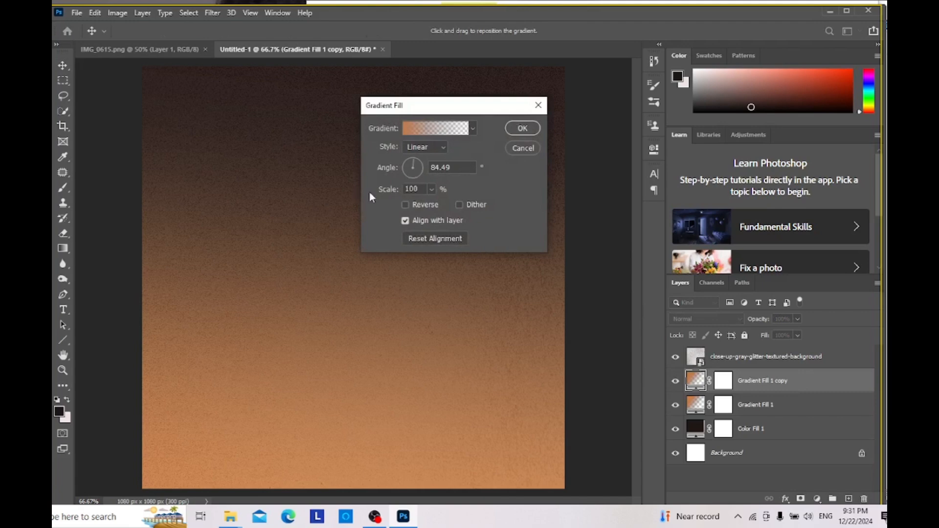
{"action": "mouse_move", "coordinate": [417, 160]}
{"action": "left_mouse_down"}
{"action": "mouse_move", "coordinate": [413, 179]}
{"action": "mouse_move", "coordinate": [403, 172]}
{"action": "left_mouse_up"}
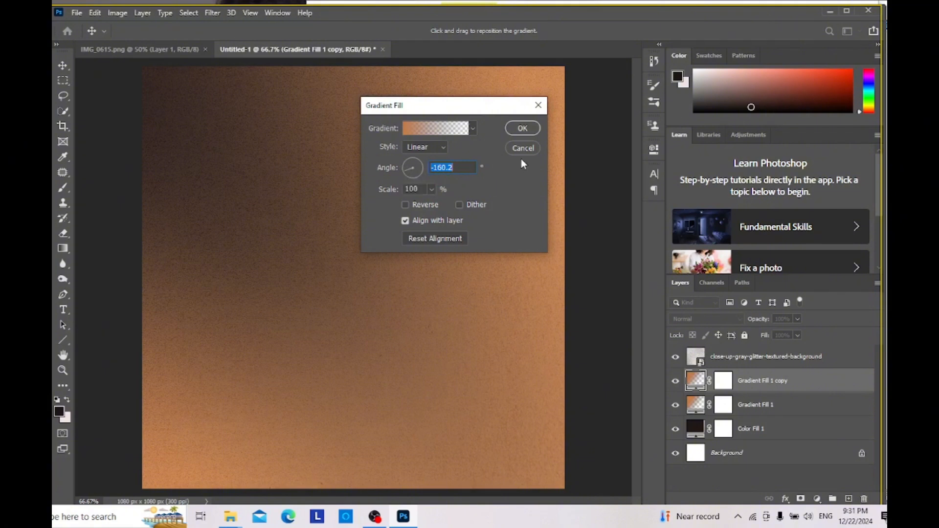
{"action": "left_click", "coordinate": [523, 129]}
Step: Place natural-light-lens-flare-gold-background-sun-ray-effect from New folder into Untitled-1, rotated and enlarged so its sunburst lies at the canvas's upper-right corner
{"action": "left_click", "coordinate": [177, 51]}
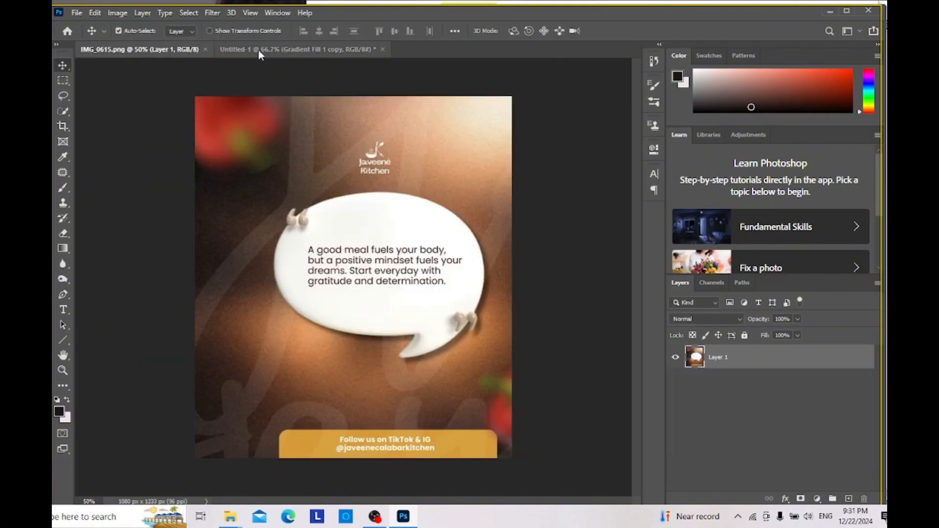
{"action": "left_click", "coordinate": [258, 50]}
{"action": "left_click", "coordinate": [147, 49]}
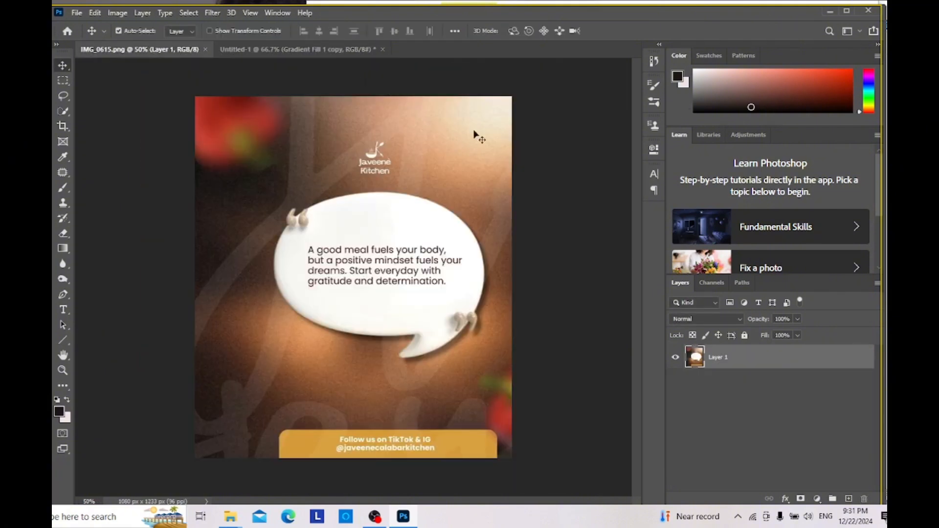
{"action": "left_click", "coordinate": [344, 55]}
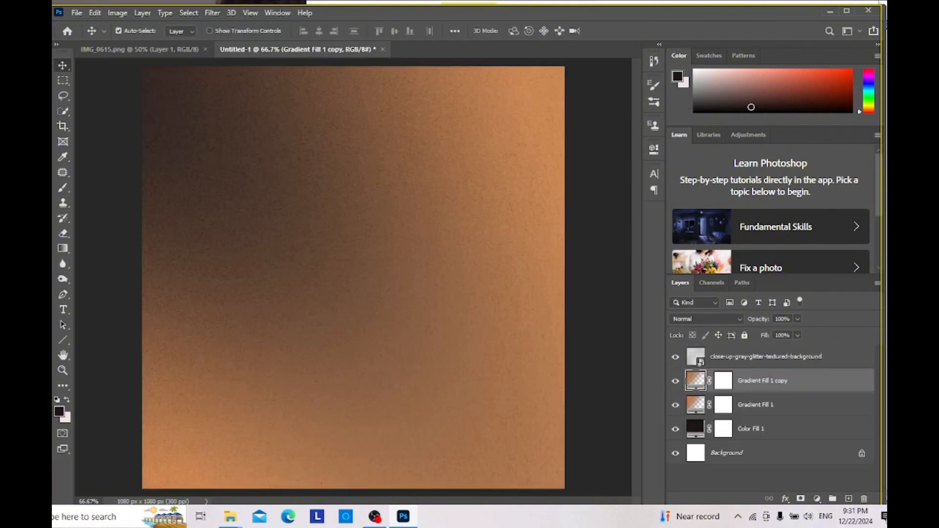
{"action": "left_click", "coordinate": [237, 518]}
{"action": "left_click", "coordinate": [195, 465]}
{"action": "scroll", "coordinate": [604, 378], "scroll_direction": "down", "scroll_amount": 5}
{"action": "scroll", "coordinate": [649, 341], "scroll_direction": "up", "scroll_amount": 5}
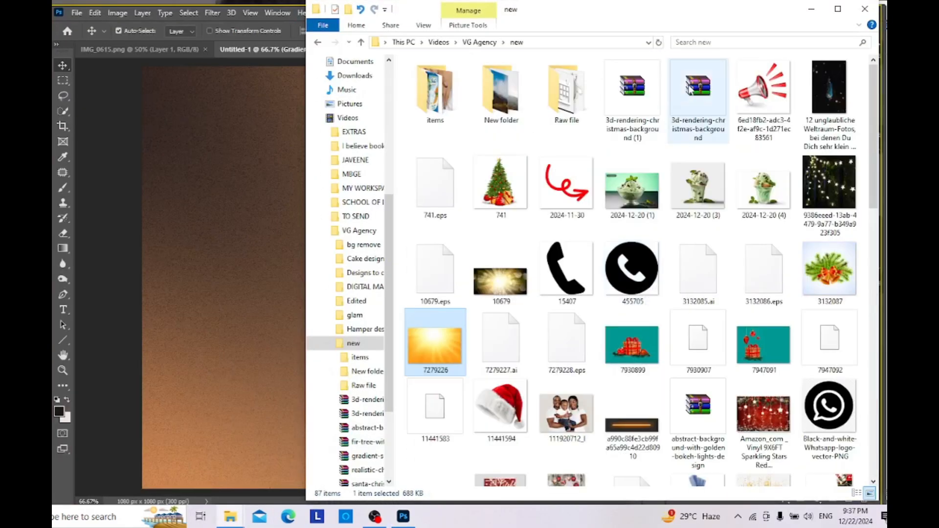
{"action": "double_click", "coordinate": [491, 95]}
{"action": "left_click_drag", "start_coordinate": [693, 172], "coordinate": [278, 218]}
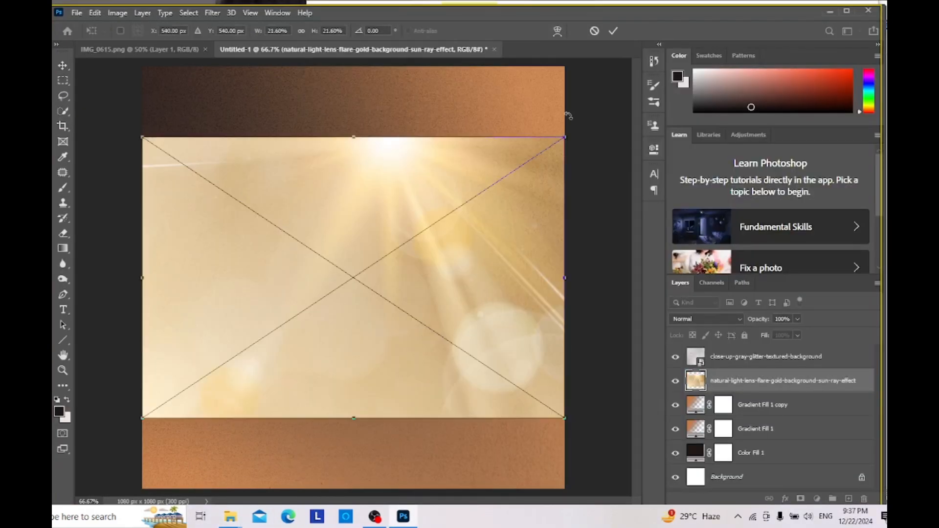
{"action": "left_click_drag", "start_coordinate": [567, 116], "coordinate": [539, 126]}
{"action": "key", "text": "Return"}
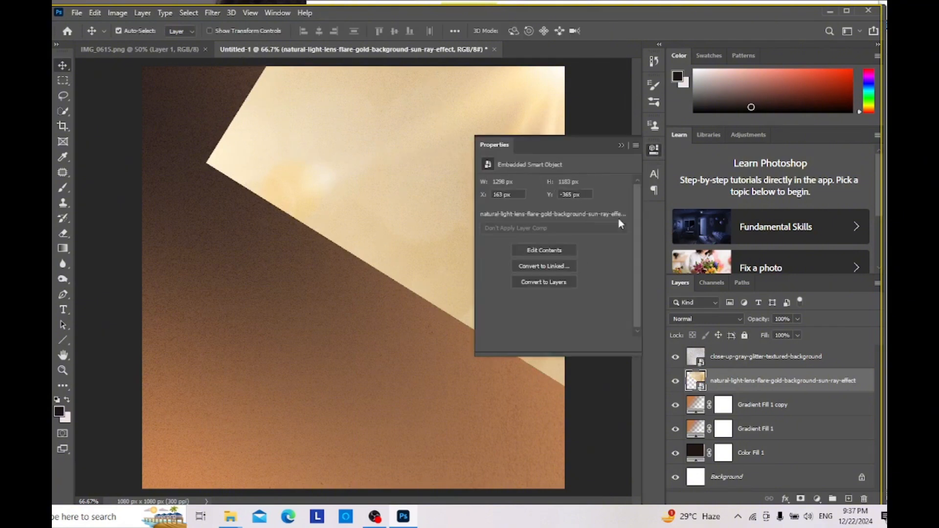
Step: Rasterize the placed sun-ray effect layer
{"action": "left_click", "coordinate": [622, 145]}
{"action": "right_click", "coordinate": [759, 380]}
{"action": "left_click", "coordinate": [799, 211]}
Step: Try the Remove Background quick action on the sun-ray effect layer and undo it
{"action": "left_click", "coordinate": [654, 150]}
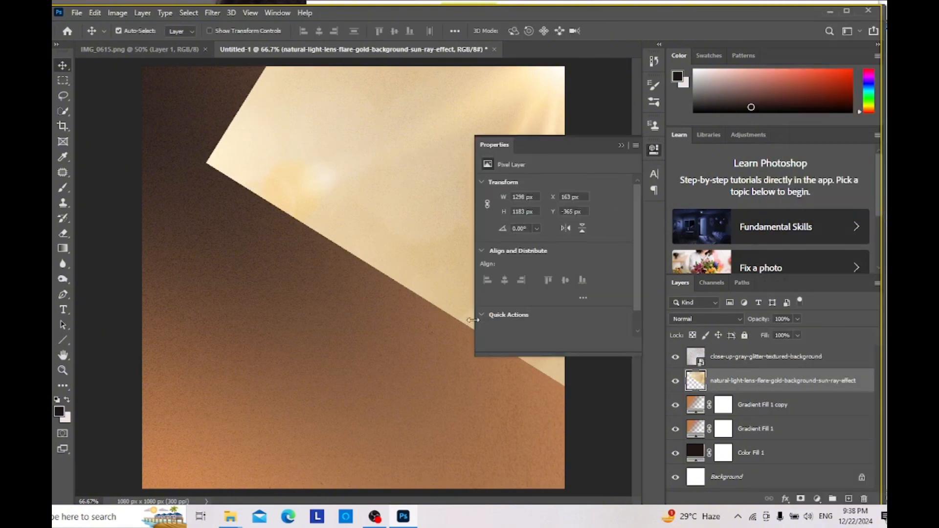
{"action": "scroll", "coordinate": [514, 313], "scroll_direction": "down", "scroll_amount": 2}
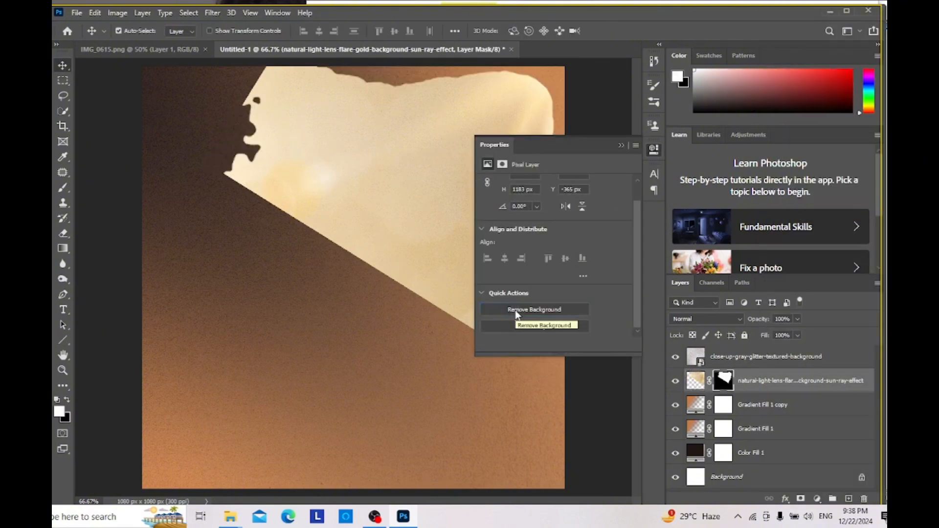
{"action": "key", "text": "ctrl+z"}
{"action": "left_click", "coordinate": [621, 146]}
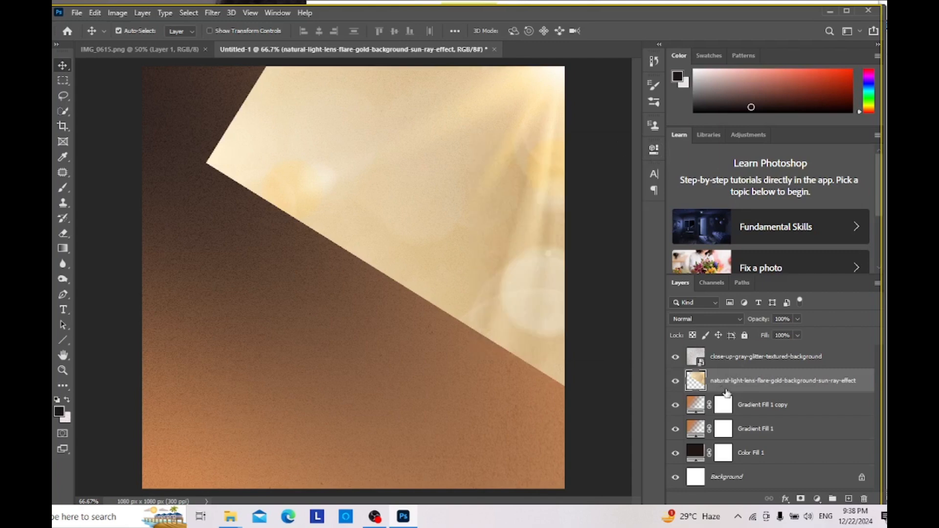
Step: Convert the sun-ray effect layer to a smart object and set its blend mode to Darken
{"action": "right_click", "coordinate": [731, 376]}
{"action": "left_click", "coordinate": [776, 171]}
{"action": "left_click", "coordinate": [708, 319]}
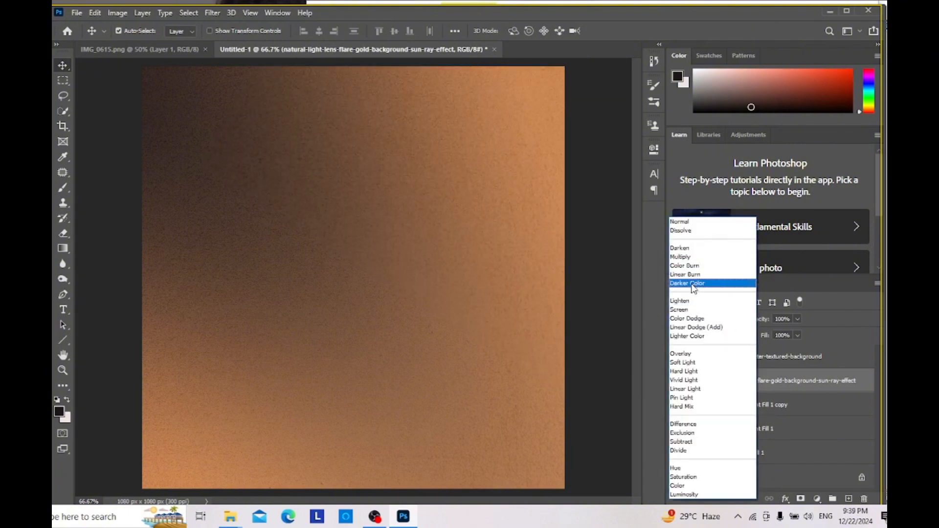
{"action": "left_click", "coordinate": [701, 249]}
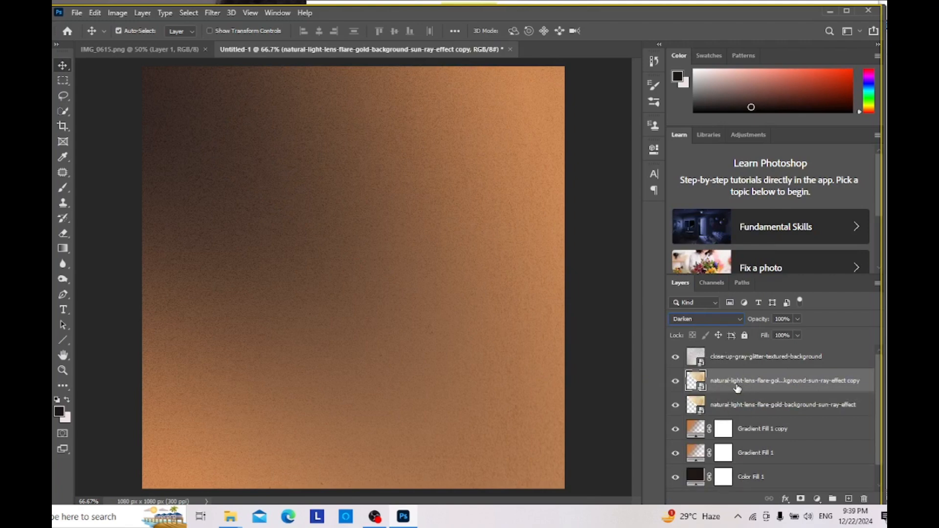
Step: Delete both sun-ray effect layers, the copy and the original
{"action": "right_click", "coordinate": [767, 386]}
{"action": "left_click", "coordinate": [633, 37]}
{"action": "left_click", "coordinate": [459, 194]}
{"action": "right_click", "coordinate": [773, 387]}
{"action": "left_click", "coordinate": [625, 41]}
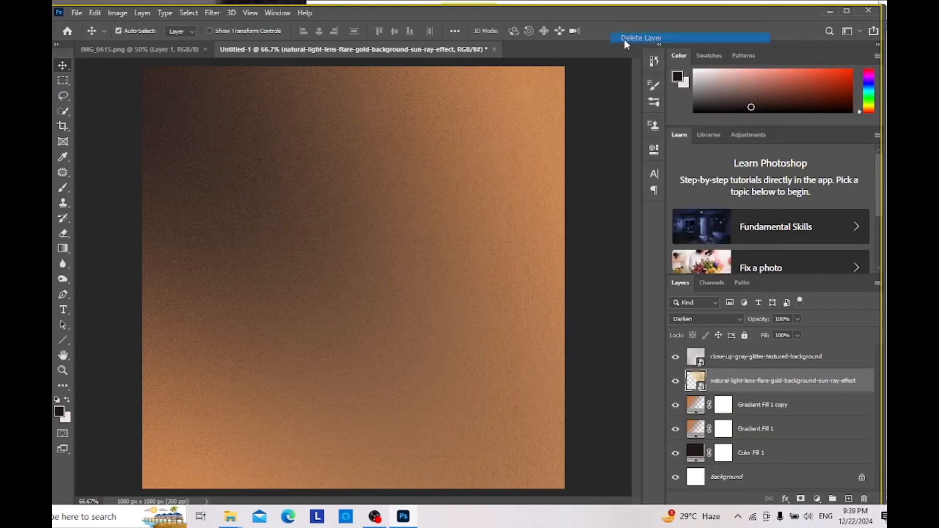
{"action": "left_click", "coordinate": [459, 194]}
Step: Examine the reference flyer in IMG_0615.png, then look through the bg remove folder in File Explorer for a matching decoration image
{"action": "left_click", "coordinate": [174, 50]}
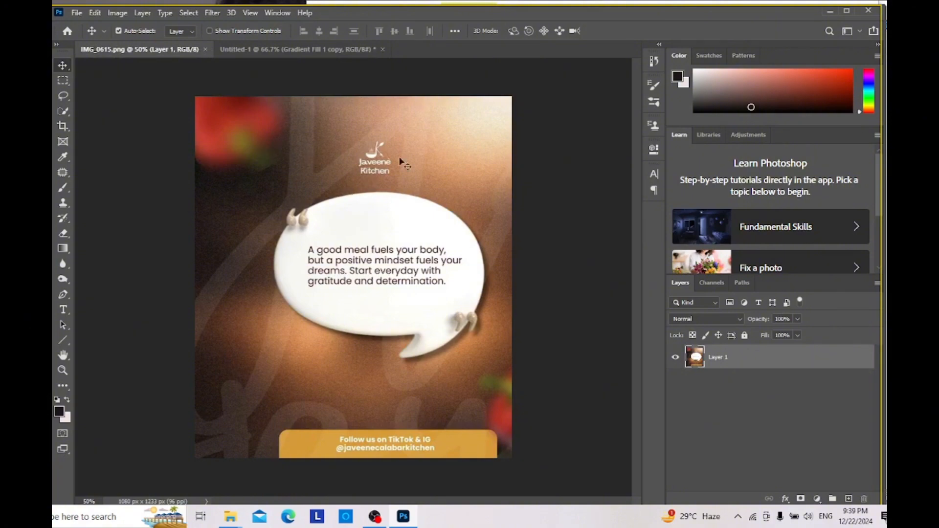
{"action": "left_click", "coordinate": [313, 51]}
{"action": "left_click", "coordinate": [230, 517]}
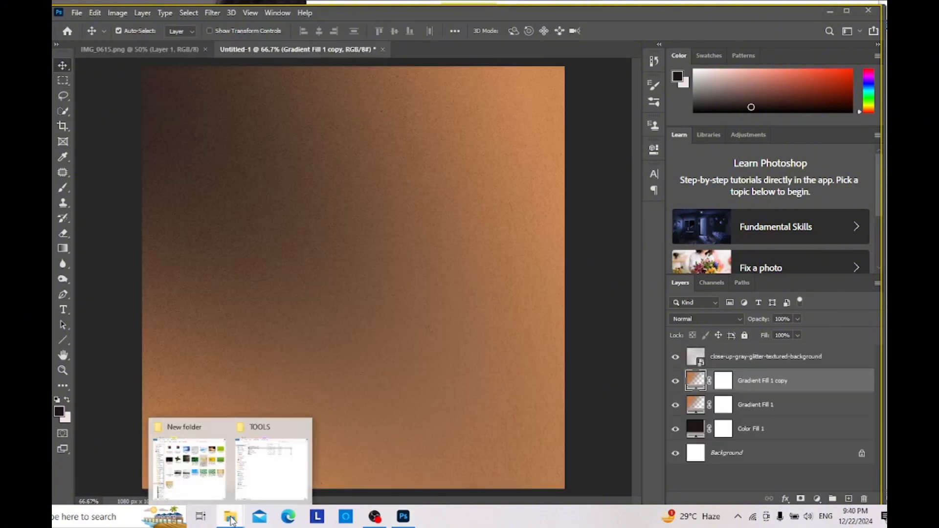
{"action": "left_click", "coordinate": [189, 464]}
{"action": "left_click", "coordinate": [519, 44]}
{"action": "left_click", "coordinate": [439, 43]}
{"action": "double_click", "coordinate": [413, 165]}
{"action": "double_click", "coordinate": [431, 88]}
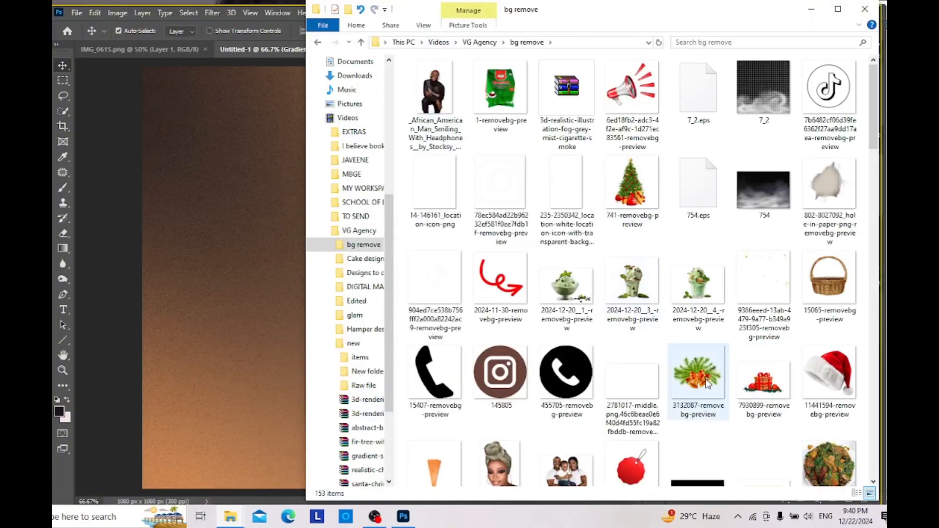
{"action": "scroll", "coordinate": [644, 250], "scroll_direction": "down", "scroll_amount": 10}
{"action": "scroll", "coordinate": [648, 252], "scroll_direction": "down", "scroll_amount": 10}
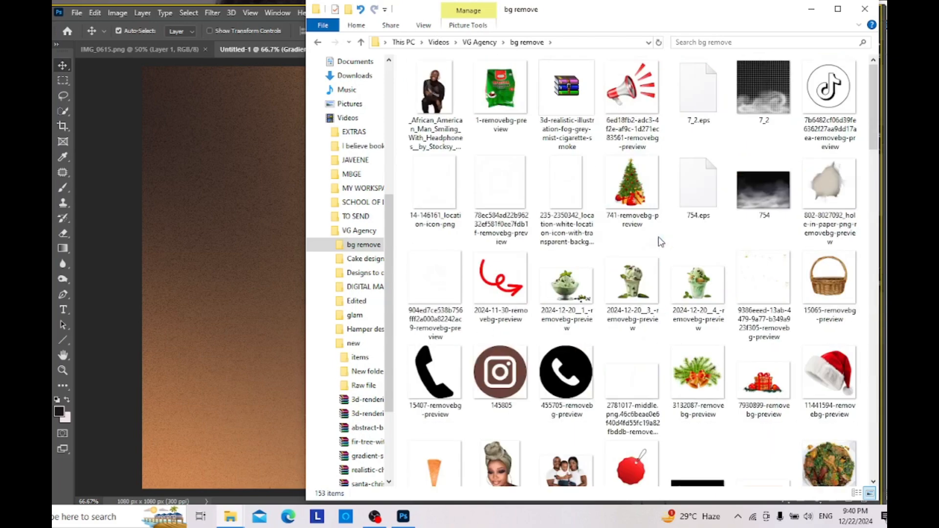
Step: Place the chili_3-removebg-preview image from the Raw file folder into the Untitled-1 document
{"action": "left_click", "coordinate": [489, 43]}
{"action": "double_click", "coordinate": [435, 169]}
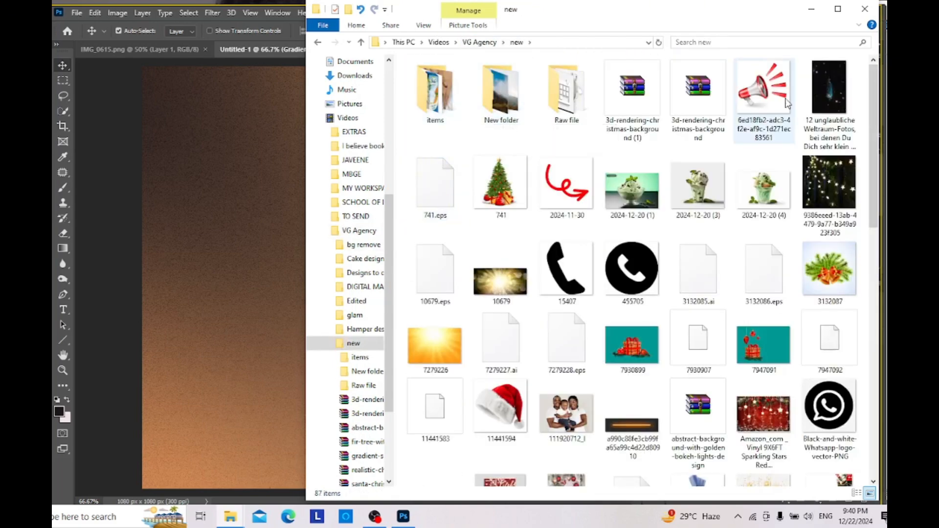
{"action": "double_click", "coordinate": [566, 95]}
{"action": "scroll", "coordinate": [566, 115], "scroll_direction": "down", "scroll_amount": 5}
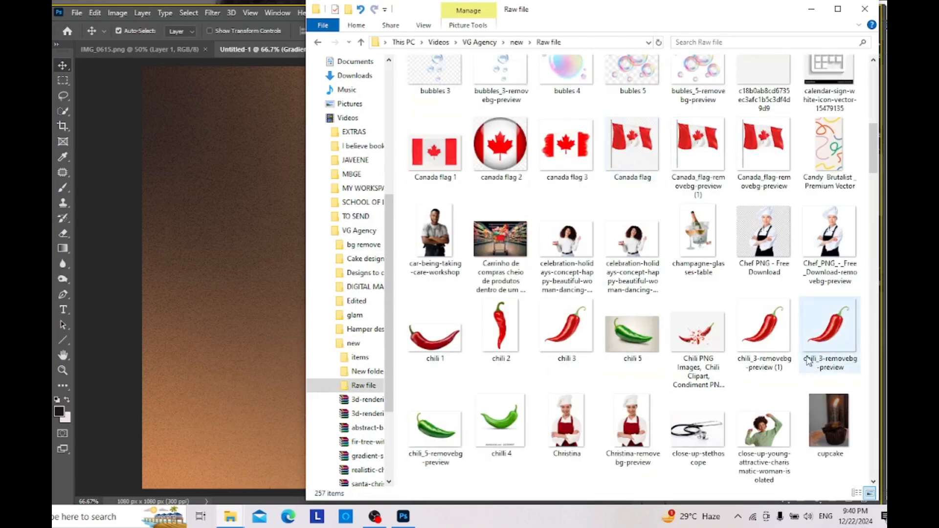
{"action": "left_click_drag", "start_coordinate": [827, 340], "coordinate": [244, 313]}
Step: Rotate the placed chili to about 75° and scale it to about 36% by 41% in the canvas's upper-left area
{"action": "left_click_drag", "start_coordinate": [586, 71], "coordinate": [414, 318]}
{"action": "left_click_drag", "start_coordinate": [388, 343], "coordinate": [217, 159]}
{"action": "left_click_drag", "start_coordinate": [442, 245], "coordinate": [486, 256]}
{"action": "left_click_drag", "start_coordinate": [220, 178], "coordinate": [109, 209]}
{"action": "left_click_drag", "start_coordinate": [474, 110], "coordinate": [504, 102]}
{"action": "left_click_drag", "start_coordinate": [351, 323], "coordinate": [352, 384]}
{"action": "left_click_drag", "start_coordinate": [564, 327], "coordinate": [292, 219]}
{"action": "left_click_drag", "start_coordinate": [221, 134], "coordinate": [271, 193]}
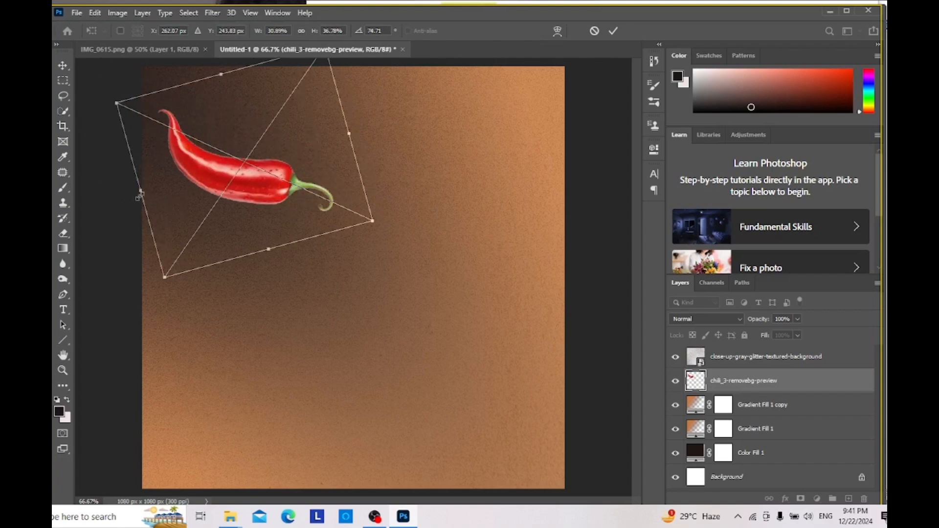
{"action": "left_click_drag", "start_coordinate": [140, 192], "coordinate": [118, 195]}
{"action": "left_click_drag", "start_coordinate": [209, 78], "coordinate": [202, 51]}
{"action": "left_click_drag", "start_coordinate": [346, 120], "coordinate": [348, 119]}
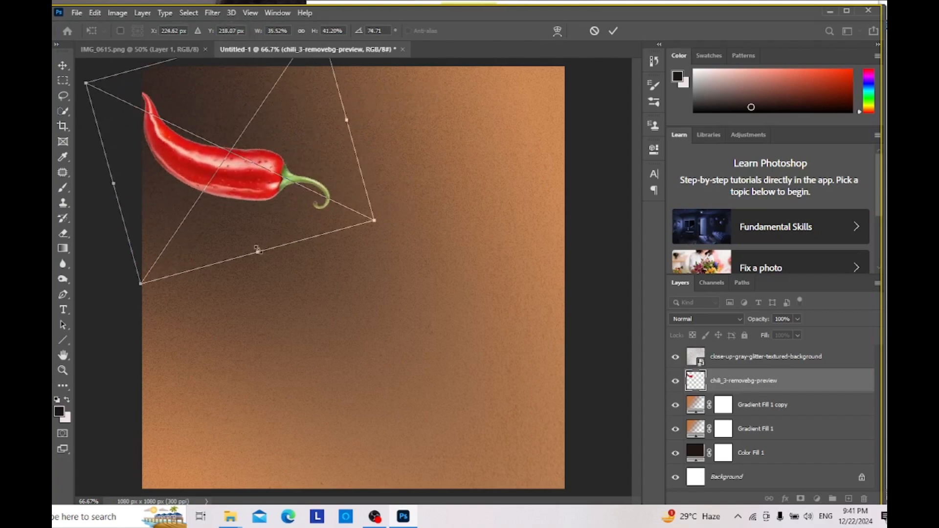
Step: Rotate the chili to about 98°, move it partly past the canvas's upper-left corner and commit the placement
{"action": "left_click_drag", "start_coordinate": [258, 251], "coordinate": [263, 268]}
{"action": "left_click_drag", "start_coordinate": [260, 215], "coordinate": [189, 145]}
{"action": "left_click_drag", "start_coordinate": [339, 180], "coordinate": [308, 224]}
{"action": "left_click_drag", "start_coordinate": [220, 146], "coordinate": [251, 157]}
{"action": "left_click_drag", "start_coordinate": [339, 226], "coordinate": [297, 259]}
{"action": "left_click_drag", "start_coordinate": [203, 156], "coordinate": [190, 184]}
{"action": "left_click_drag", "start_coordinate": [282, 287], "coordinate": [307, 271]}
{"action": "left_click_drag", "start_coordinate": [235, 247], "coordinate": [225, 171]}
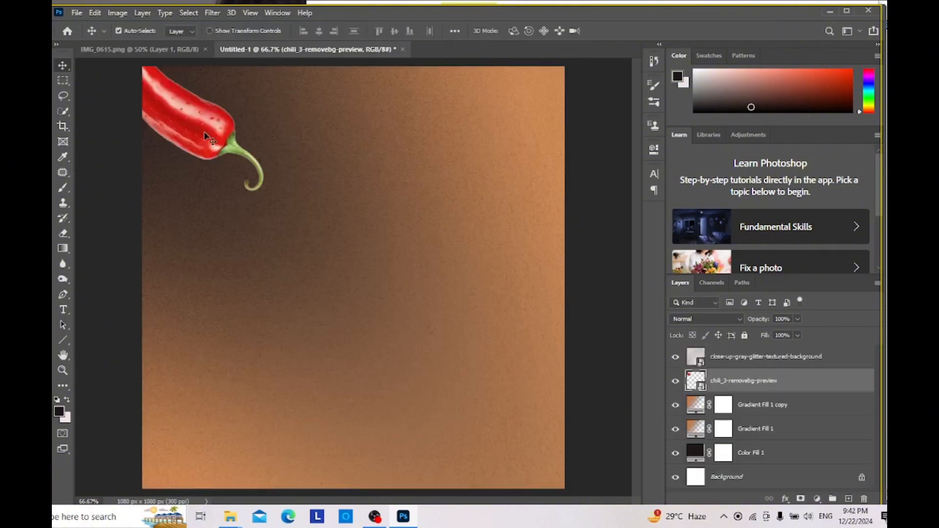
{"action": "key", "text": "ctrl+t"}
{"action": "key", "text": "Return"}
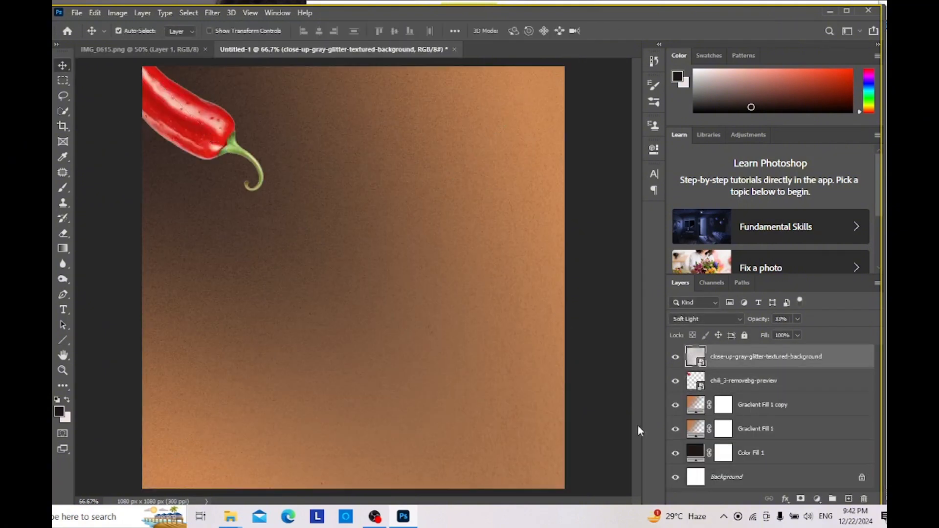
Step: Enlarge the chili to about 66% of its original size
{"action": "left_click", "coordinate": [715, 383]}
{"action": "key", "text": "ctrl+t"}
{"action": "left_click_drag", "start_coordinate": [316, 111], "coordinate": [463, 126]}
{"action": "left_click_drag", "start_coordinate": [247, 216], "coordinate": [214, 490]}
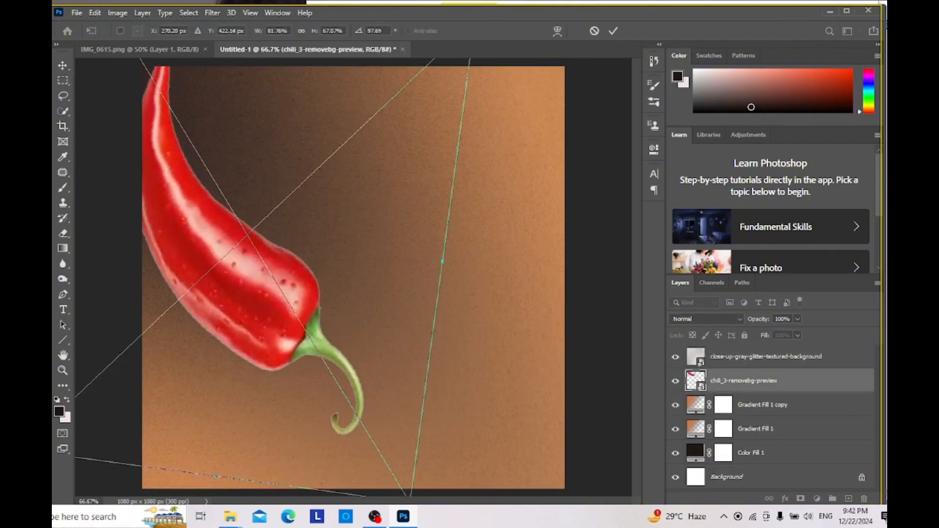
{"action": "left_click_drag", "start_coordinate": [295, 351], "coordinate": [440, 399]}
{"action": "left_click_drag", "start_coordinate": [196, 269], "coordinate": [51, 294]}
{"action": "left_click_drag", "start_coordinate": [239, 291], "coordinate": [194, 422]}
{"action": "left_click_drag", "start_coordinate": [380, 171], "coordinate": [386, 108]}
{"action": "left_click_drag", "start_coordinate": [587, 133], "coordinate": [831, 73]}
{"action": "left_click_drag", "start_coordinate": [399, 354], "coordinate": [153, 101]}
{"action": "left_click_drag", "start_coordinate": [491, 435], "coordinate": [292, 212]}
{"action": "left_click_drag", "start_coordinate": [206, 165], "coordinate": [370, 324]}
{"action": "left_click_drag", "start_coordinate": [455, 372], "coordinate": [324, 226]}
{"action": "left_click_drag", "start_coordinate": [239, 174], "coordinate": [373, 390]}
{"action": "left_click_drag", "start_coordinate": [307, 101], "coordinate": [414, 65]}
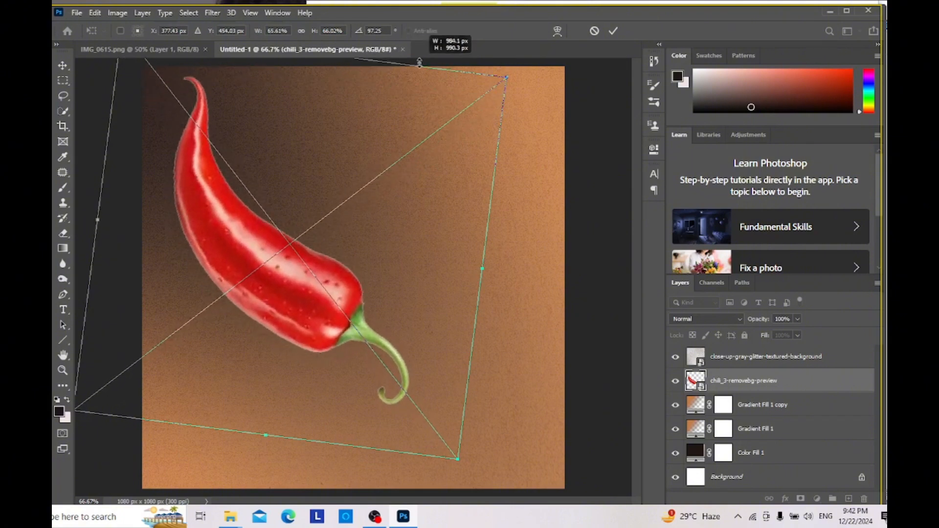
Step: Scale the chili to about 76% by 73% and position it so only its stem end shows in the canvas's upper-left corner
{"action": "left_click_drag", "start_coordinate": [506, 81], "coordinate": [633, 40]}
{"action": "left_click_drag", "start_coordinate": [316, 444], "coordinate": [166, 243]}
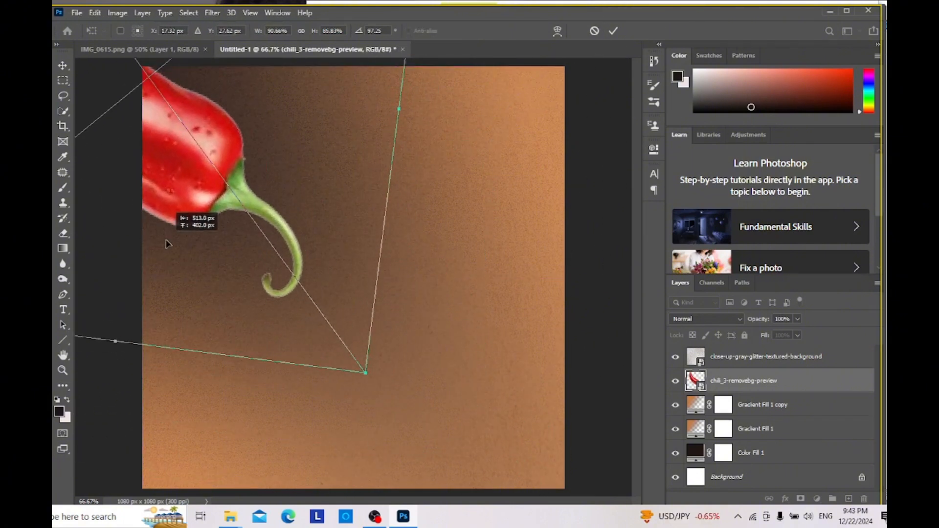
{"action": "left_click_drag", "start_coordinate": [368, 374], "coordinate": [310, 285]}
{"action": "left_click_drag", "start_coordinate": [230, 201], "coordinate": [258, 239]}
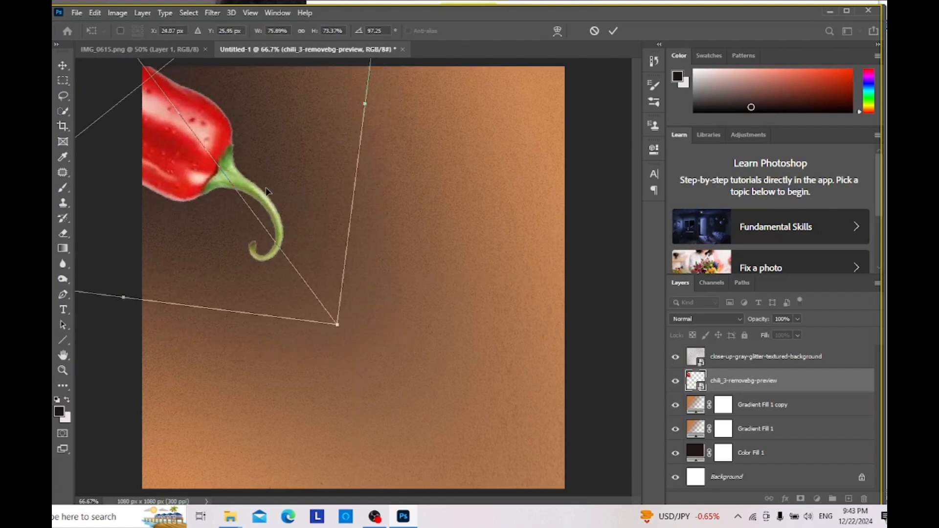
{"action": "left_click_drag", "start_coordinate": [272, 239], "coordinate": [253, 236]}
{"action": "key", "text": "Return"}
Step: Rasterize the chili layer and erase the curled end of its stem
{"action": "left_click", "coordinate": [184, 49]}
{"action": "left_click", "coordinate": [251, 51]}
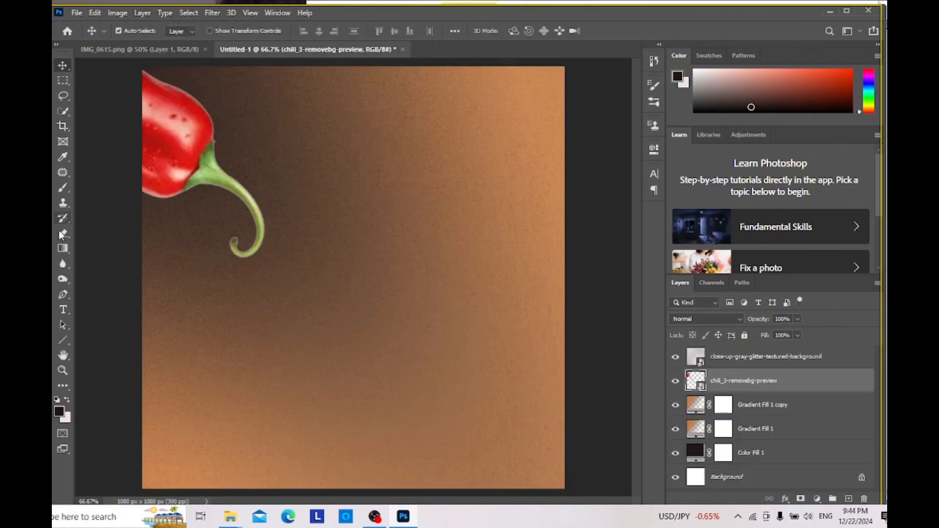
{"action": "left_click", "coordinate": [240, 208]}
{"action": "key", "text": "Return"}
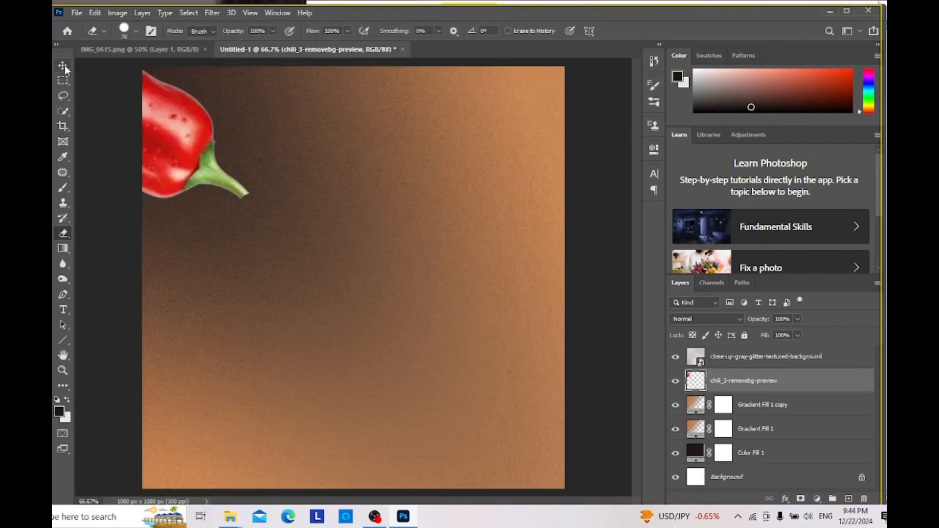
{"action": "left_click", "coordinate": [182, 136]}
Step: Apply a Gaussian Blur to the chili layer to match the soft decoration in the reference flyer
{"action": "left_click", "coordinate": [184, 50]}
{"action": "left_click", "coordinate": [245, 50]}
{"action": "left_click", "coordinate": [212, 13]}
{"action": "left_click", "coordinate": [725, 381]}
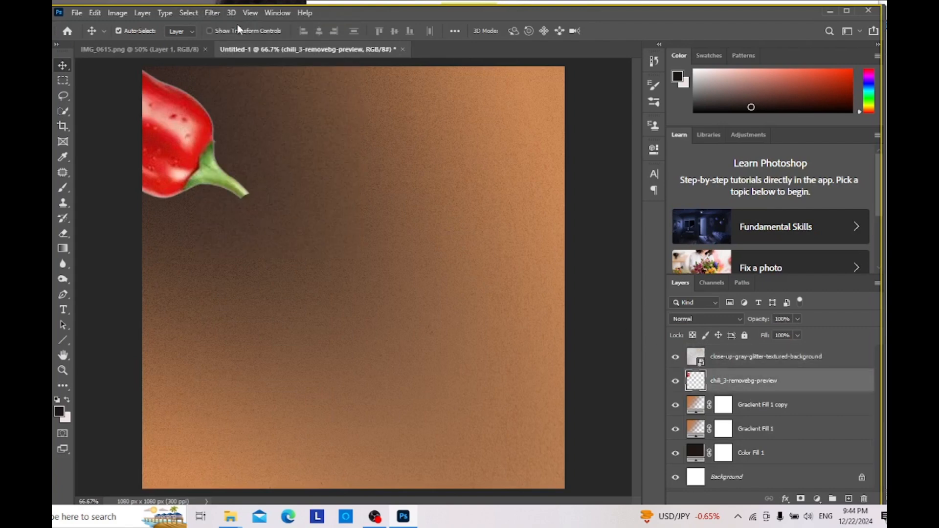
{"action": "left_click", "coordinate": [213, 13]}
{"action": "mouse_move", "coordinate": [231, 13]}
{"action": "mouse_move", "coordinate": [245, 144]}
{"action": "left_click", "coordinate": [382, 188]}
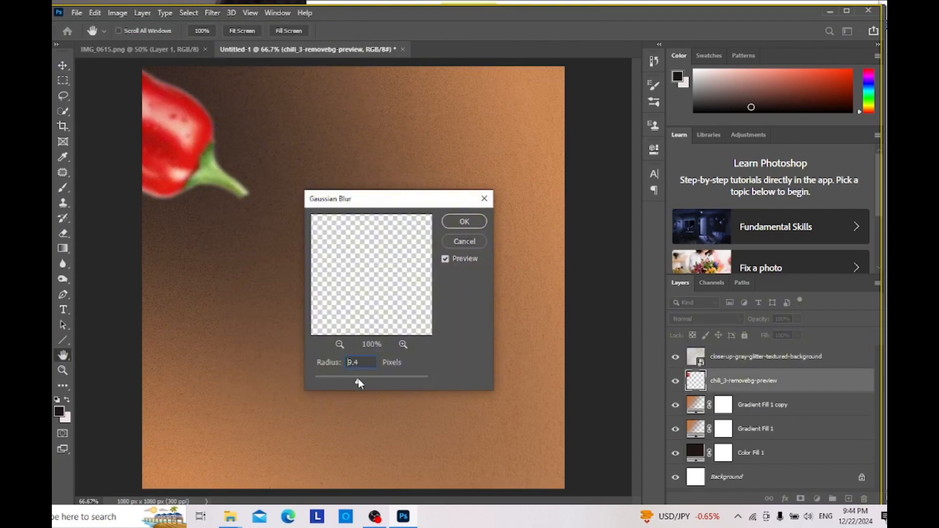
{"action": "left_click_drag", "start_coordinate": [359, 383], "coordinate": [380, 383]}
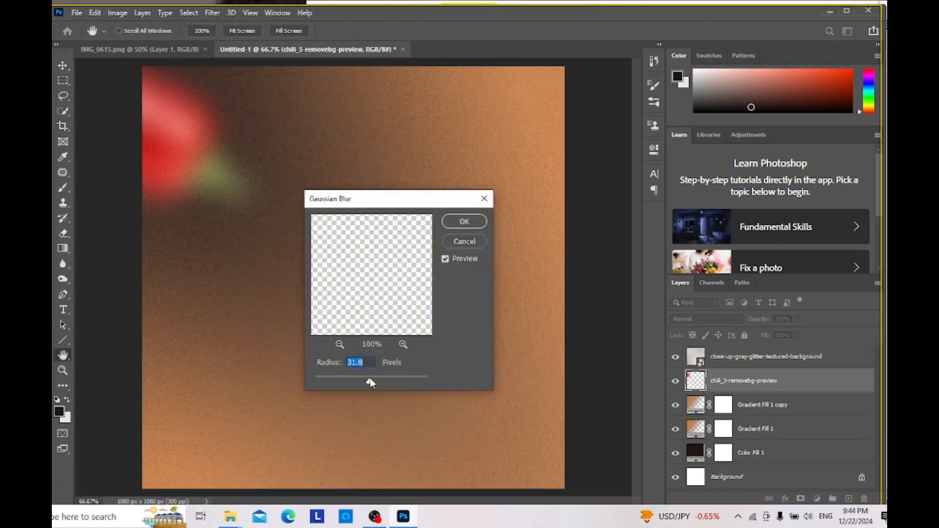
{"action": "key", "text": "Return"}
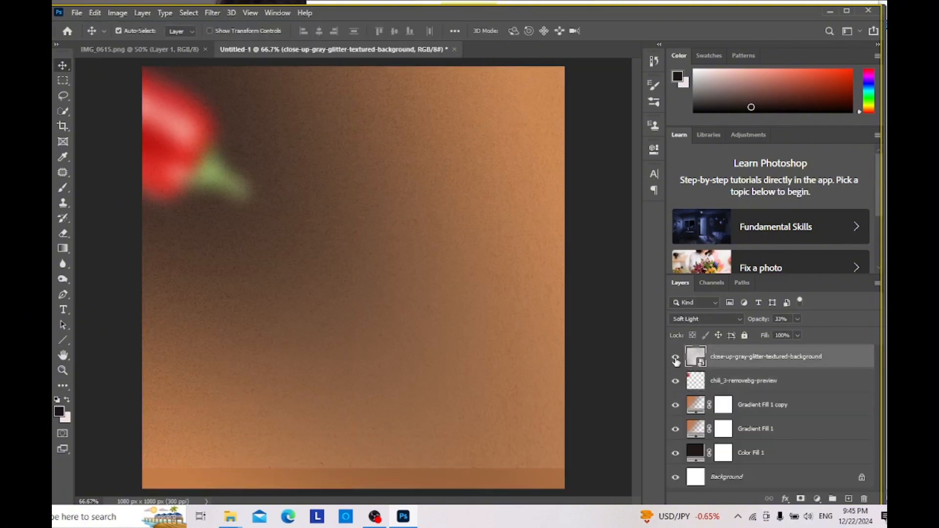
Step: Rotate the blurred chili so its stem points more steeply down, tuck it into the upper-left corner and duplicate its layer
{"action": "left_click", "coordinate": [713, 374]}
{"action": "key", "text": "ctrl+t"}
{"action": "left_click_drag", "start_coordinate": [296, 229], "coordinate": [243, 267]}
{"action": "left_click_drag", "start_coordinate": [169, 166], "coordinate": [213, 149]}
{"action": "key", "text": "Return"}
{"action": "key", "text": "ctrl+j"}
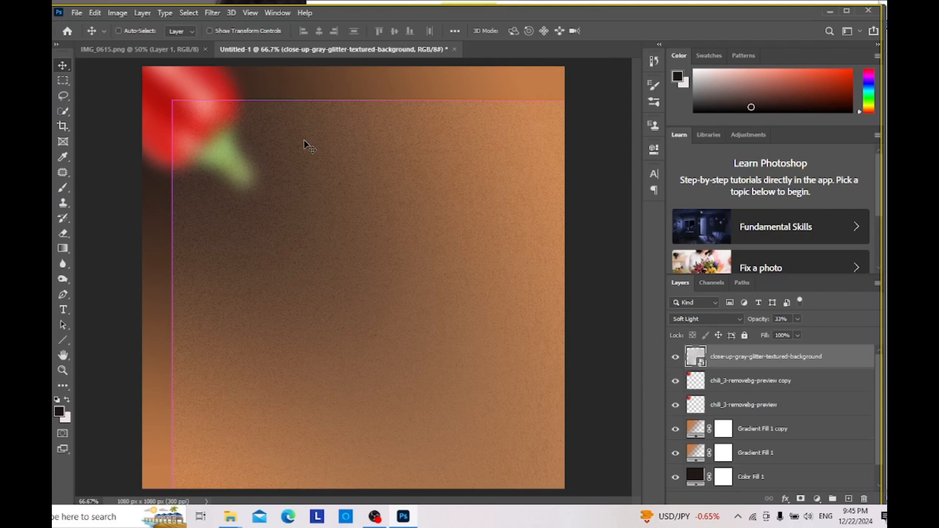
Step: Undo the glitter texture's shift and move the chili copy to the canvas's right edge
{"action": "key", "text": "ctrl+z"}
{"action": "left_click", "coordinate": [167, 48]}
{"action": "left_click", "coordinate": [288, 52]}
{"action": "left_click", "coordinate": [748, 385]}
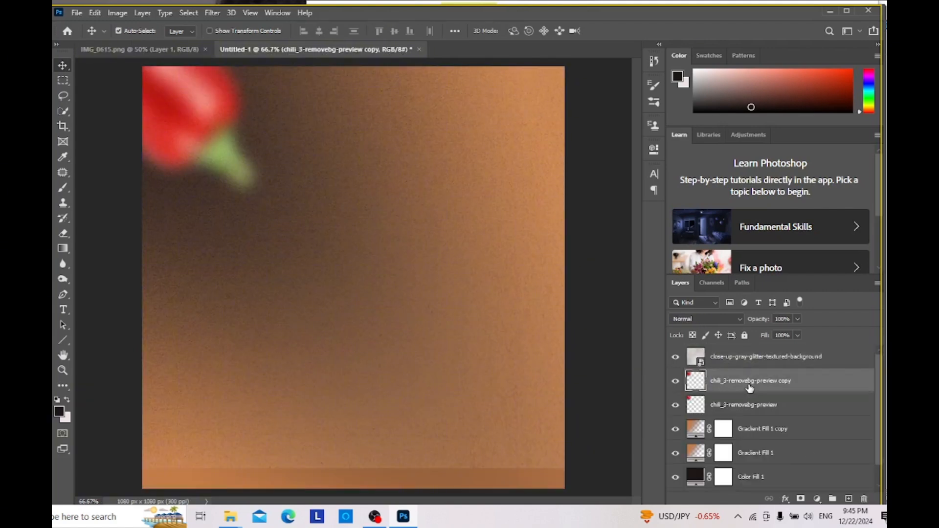
{"action": "left_click_drag", "start_coordinate": [192, 75], "coordinate": [603, 377]}
{"action": "left_click_drag", "start_coordinate": [391, 386], "coordinate": [388, 411]}
{"action": "key", "text": "Return"}
Step: Move the glitter texture layer down 52 px so it covers the whole canvas
{"action": "left_click_drag", "start_coordinate": [319, 387], "coordinate": [319, 405]}
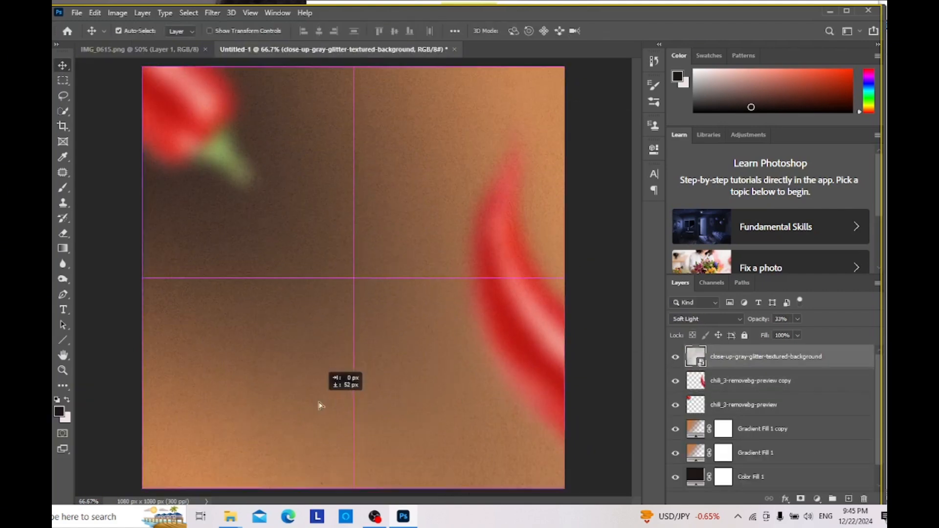
{"action": "left_click", "coordinate": [103, 49]}
{"action": "left_click", "coordinate": [289, 49]}
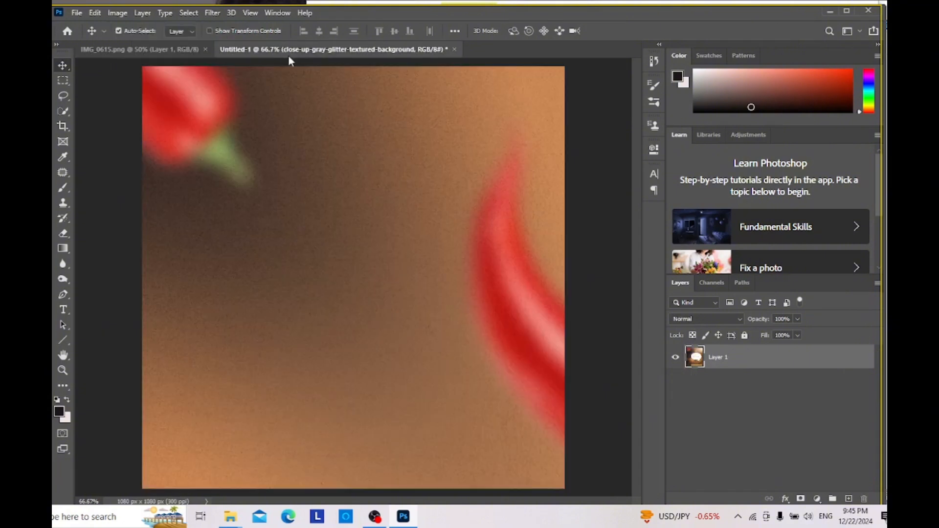
Step: Rotate the chili copy by about 174° and position it partly outside the canvas's lower-right corner
{"action": "left_click", "coordinate": [749, 380]}
{"action": "key", "text": "ctrl+t"}
{"action": "left_click_drag", "start_coordinate": [441, 101], "coordinate": [611, 354]}
{"action": "left_click_drag", "start_coordinate": [599, 300], "coordinate": [598, 514]}
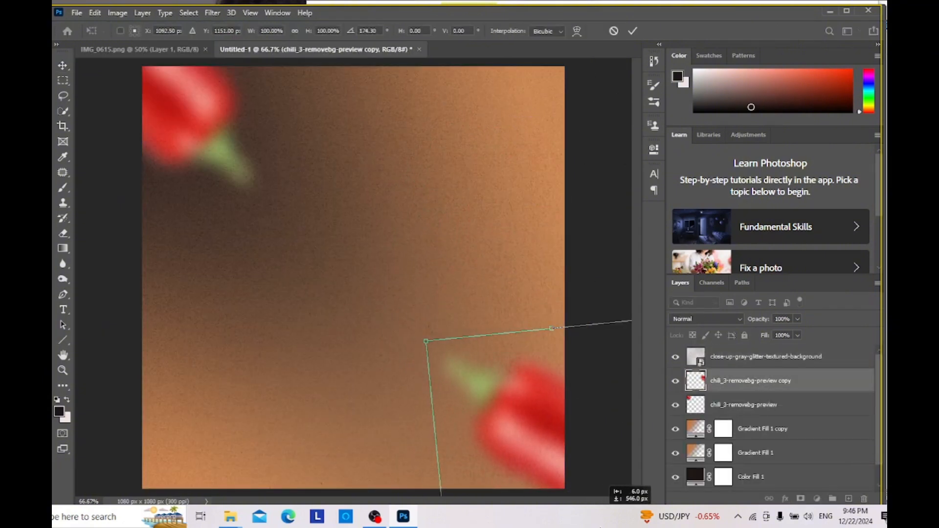
{"action": "left_click_drag", "start_coordinate": [552, 416], "coordinate": [595, 478]}
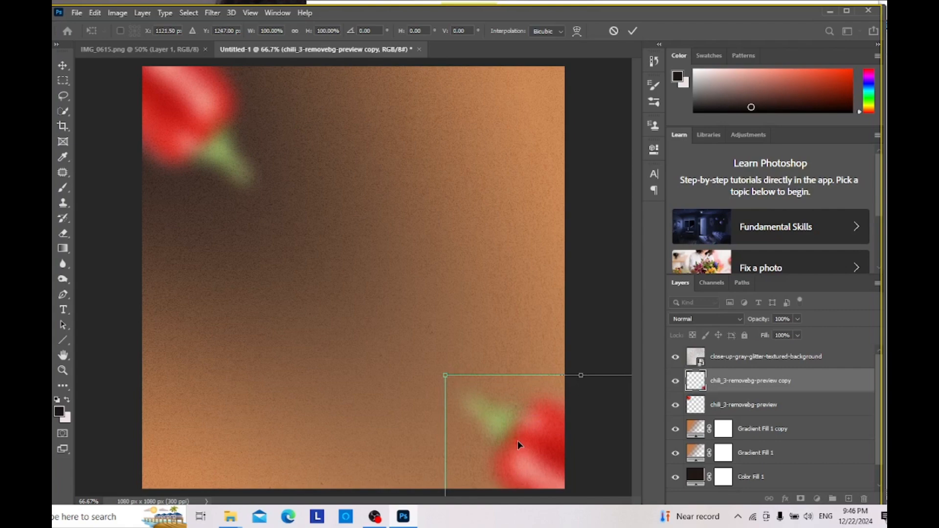
{"action": "key", "text": "Return"}
{"action": "left_click", "coordinate": [102, 50]}
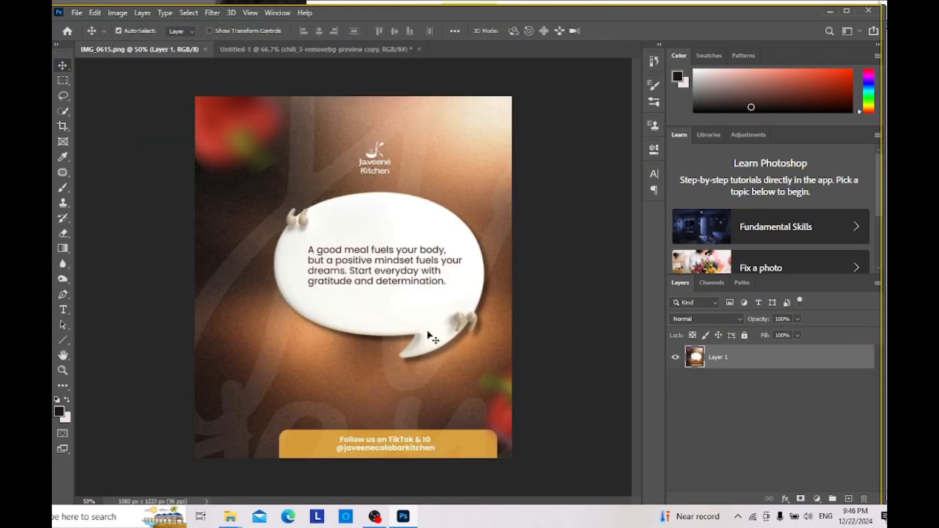
{"action": "left_click", "coordinate": [316, 49]}
{"action": "left_click", "coordinate": [230, 517]}
{"action": "left_click", "coordinate": [206, 477]}
{"action": "scroll", "coordinate": [685, 352], "scroll_direction": "down", "scroll_amount": 15}
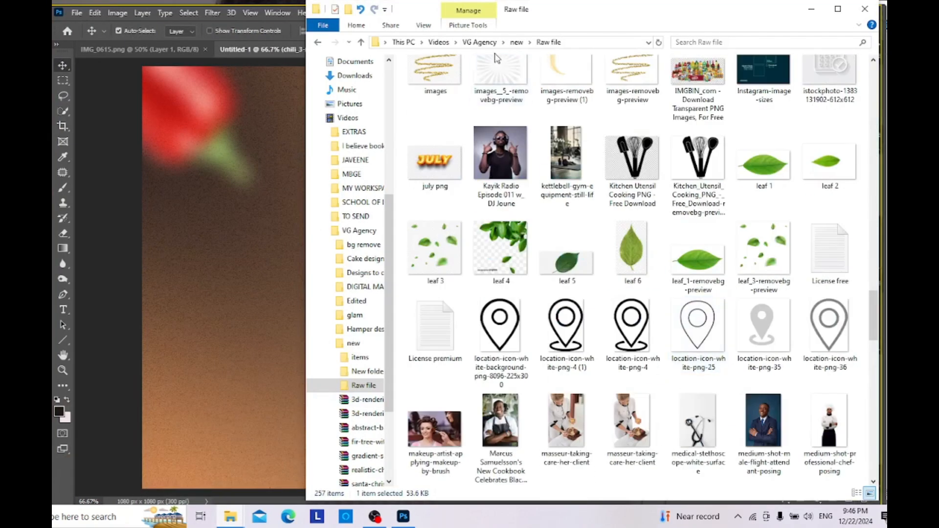
{"action": "left_click", "coordinate": [479, 42]}
{"action": "double_click", "coordinate": [437, 101]}
{"action": "scroll", "coordinate": [765, 456], "scroll_direction": "down", "scroll_amount": 15}
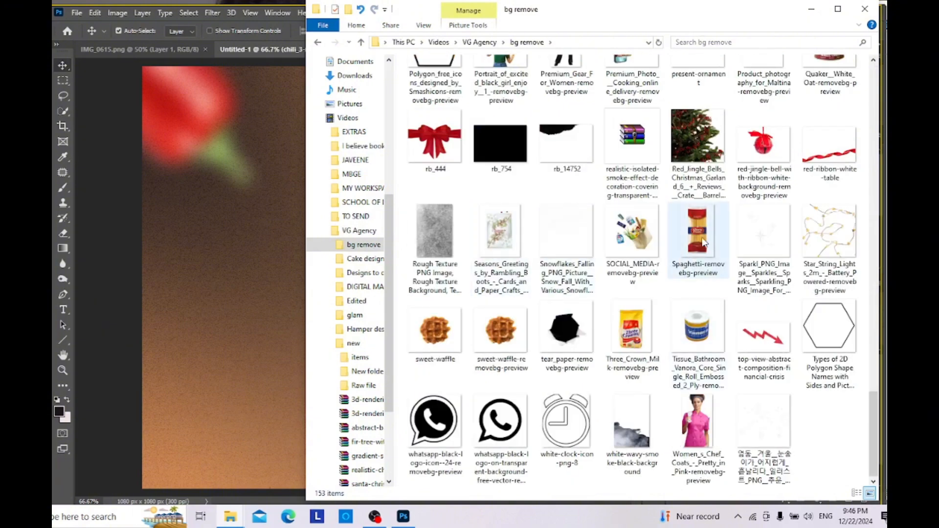
{"action": "scroll", "coordinate": [766, 456], "scroll_direction": "up", "scroll_amount": 6}
{"action": "left_click_drag", "start_coordinate": [698, 362], "coordinate": [182, 352]}
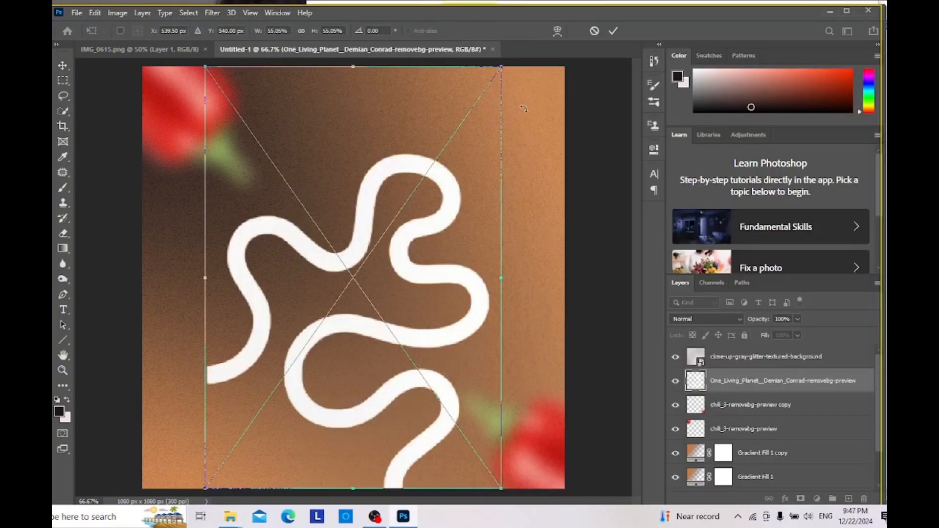
{"action": "key", "text": "Escape"}
Step: Place Candy__Brutalist___Premium_Vector-removebg-preview from the bg remove folder and stretch it to the full canvas width
{"action": "left_click", "coordinate": [230, 517]}
{"action": "scroll", "coordinate": [545, 300], "scroll_direction": "up", "scroll_amount": 10}
{"action": "left_click_drag", "start_coordinate": [545, 300], "coordinate": [268, 375]}
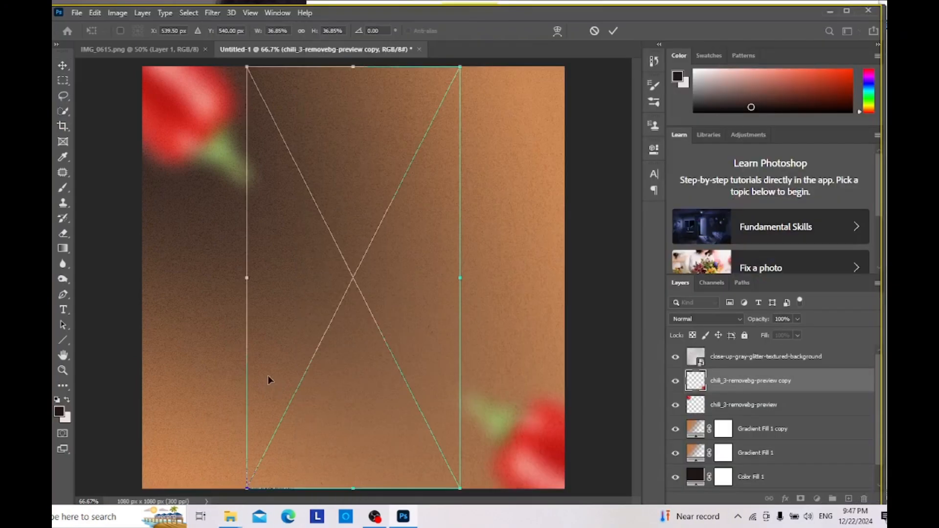
{"action": "left_click_drag", "start_coordinate": [463, 279], "coordinate": [564, 278]}
{"action": "left_click_drag", "start_coordinate": [247, 278], "coordinate": [142, 277]}
{"action": "key", "text": "Return"}
Step: Set the squiggle-line layer's blend mode to Luminosity and its opacity to 16%
{"action": "left_click", "coordinate": [706, 318]}
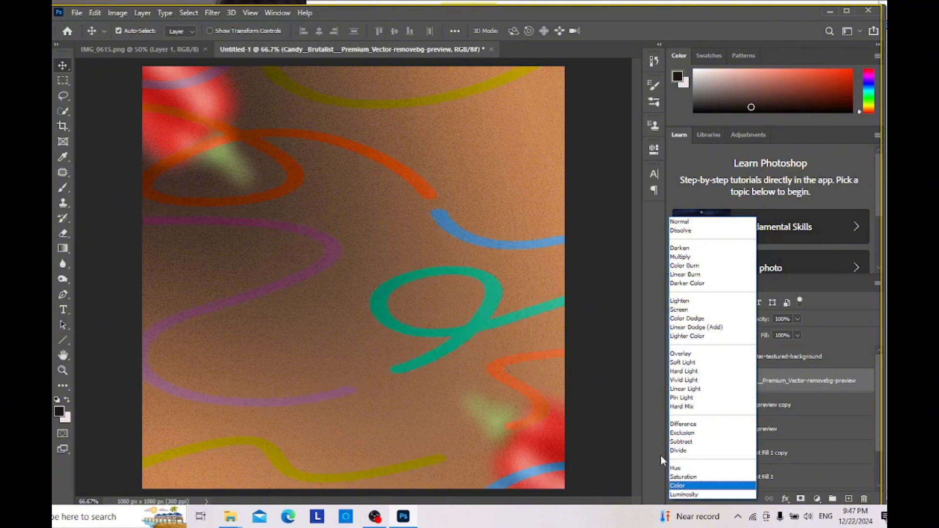
{"action": "left_click", "coordinate": [685, 495]}
{"action": "left_click_drag", "start_coordinate": [769, 323], "coordinate": [719, 348]}
{"action": "left_click", "coordinate": [709, 319]}
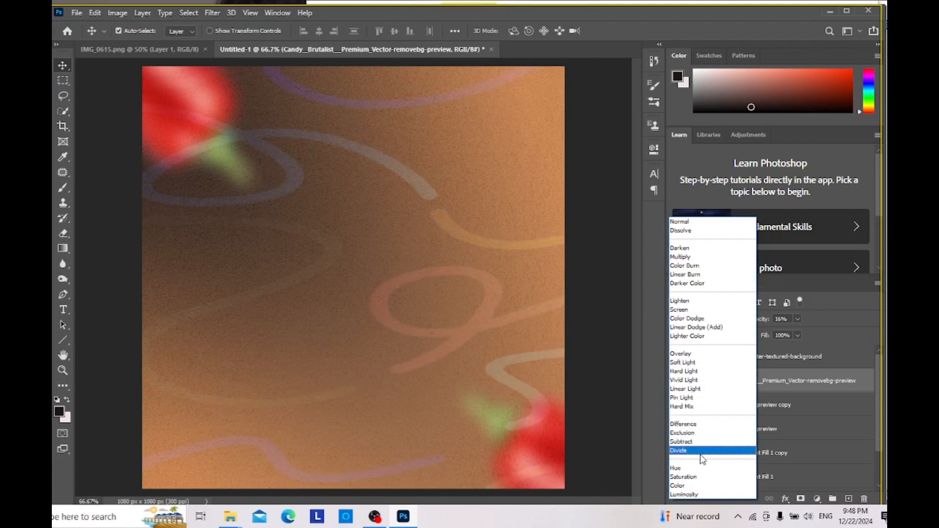
{"action": "left_click", "coordinate": [701, 495]}
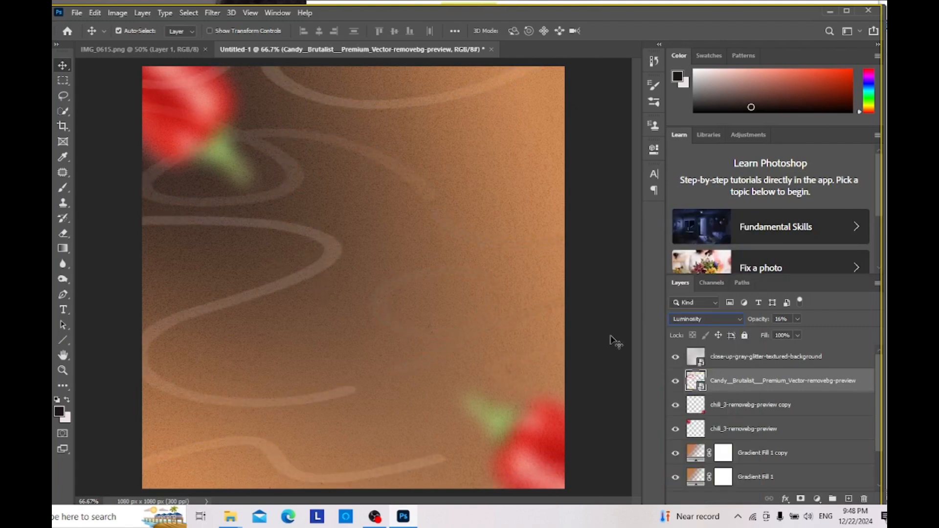
Step: Shift the squiggle lines slightly up and to the right on the canvas and compare the layout with the reference flyer IMG_0615.png
{"action": "mouse_move", "coordinate": [304, 98]}
{"action": "left_mouse_down"}
{"action": "mouse_move", "coordinate": [283, 130]}
{"action": "mouse_move", "coordinate": [321, 90]}
{"action": "mouse_move", "coordinate": [261, 78]}
{"action": "mouse_move", "coordinate": [322, 82]}
{"action": "left_mouse_up"}
{"action": "mouse_move", "coordinate": [325, 202]}
{"action": "left_mouse_down"}
{"action": "mouse_move", "coordinate": [325, 139]}
{"action": "mouse_move", "coordinate": [347, 125]}
{"action": "mouse_move", "coordinate": [335, 125]}
{"action": "left_mouse_up"}
{"action": "key", "text": "ctrl+Tab"}
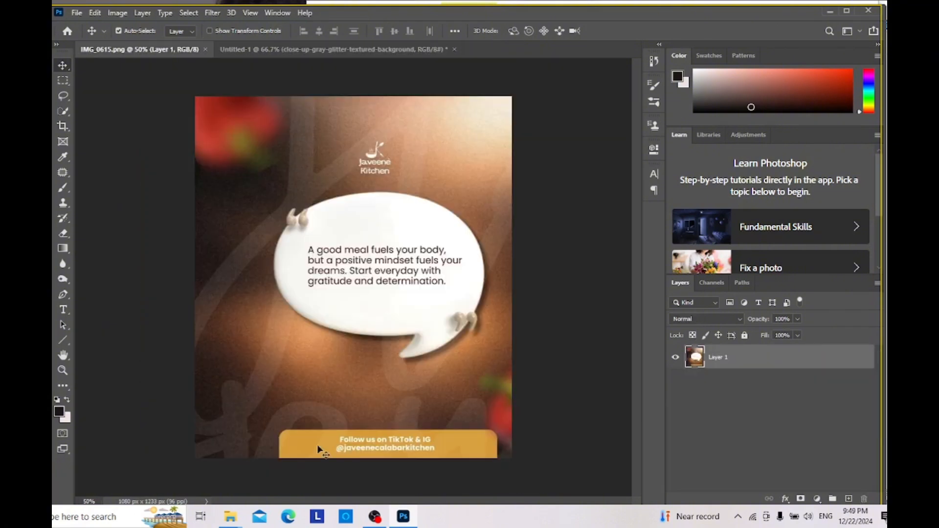
{"action": "key", "text": "ctrl+Tab"}
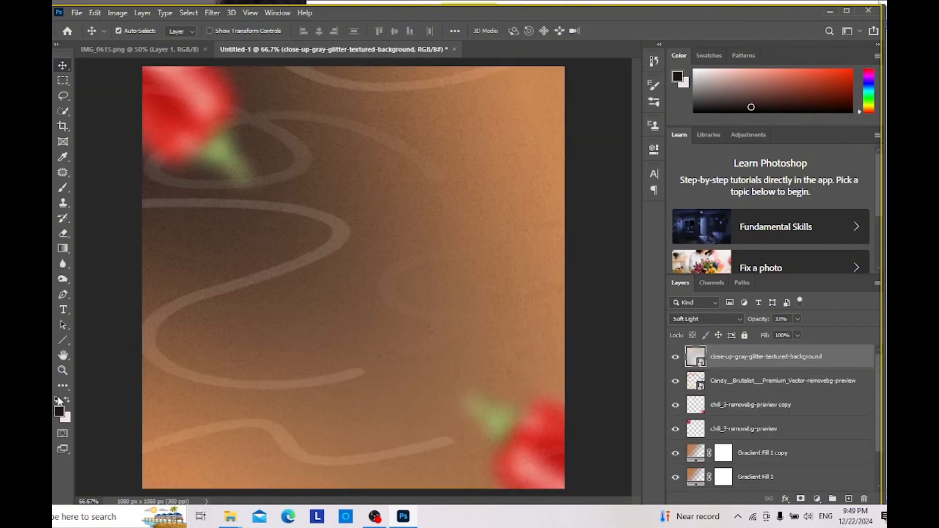
Step: Draw a wide rectangle shape about 725 by 124 px near the canvas's lower edge
{"action": "right_click", "coordinate": [63, 340]}
{"action": "left_click", "coordinate": [98, 339]}
{"action": "left_click_drag", "start_coordinate": [210, 480], "coordinate": [211, 481]}
{"action": "left_click_drag", "start_coordinate": [474, 434], "coordinate": [497, 434]}
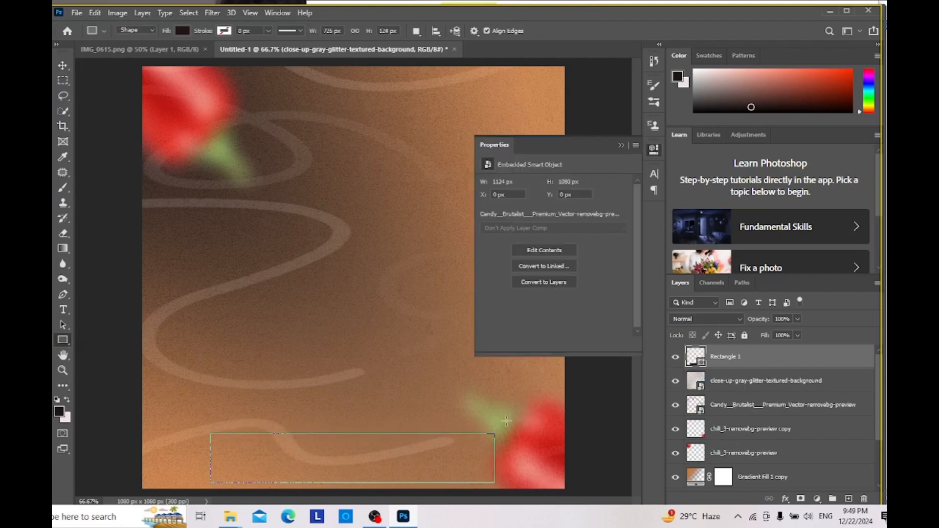
Step: Fill the rectangle with the gold sampled from the reference flyer's footer banner and round all its corners to 37 px
{"action": "key", "text": "ctrl+Tab"}
{"action": "key", "text": "i"}
{"action": "left_click", "coordinate": [291, 441]}
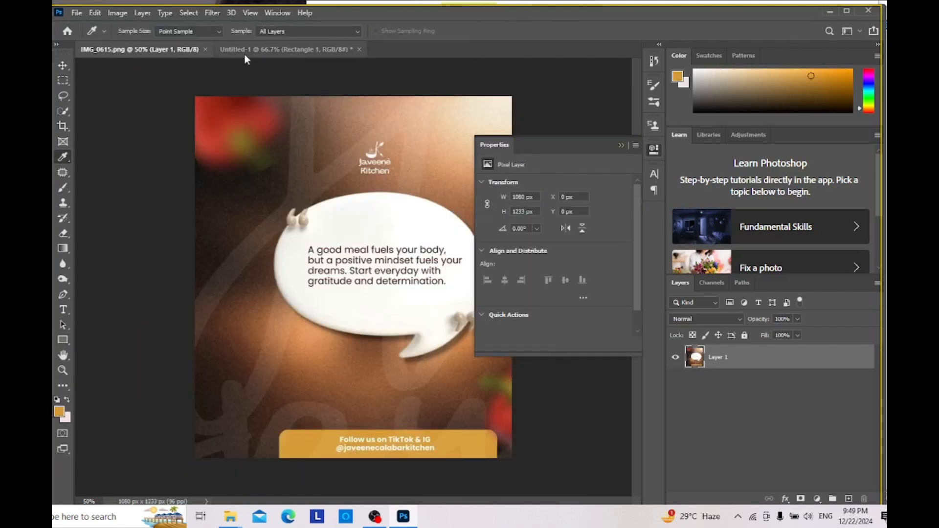
{"action": "left_click", "coordinate": [248, 48]}
{"action": "left_click", "coordinate": [488, 219]}
{"action": "left_click", "coordinate": [489, 282]}
{"action": "left_click", "coordinate": [537, 212]}
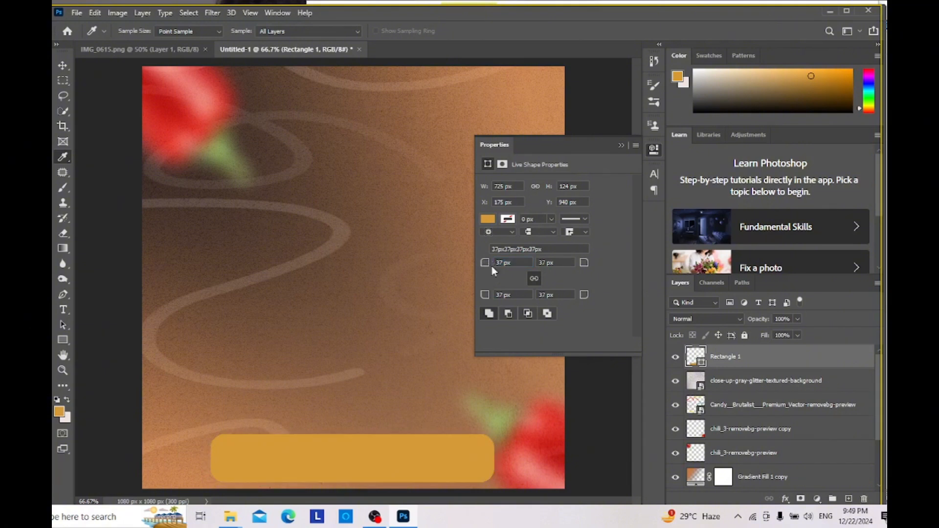
{"action": "left_click", "coordinate": [621, 145]}
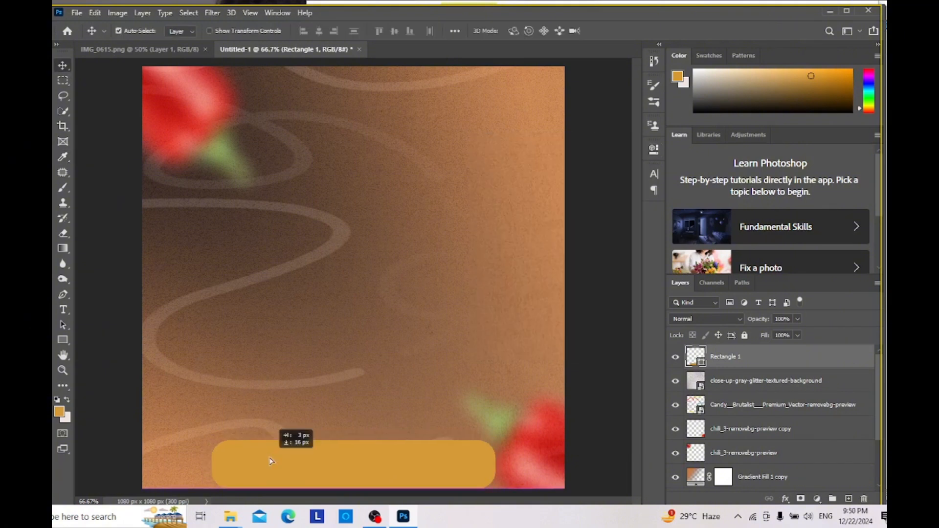
Step: Lower the gold banner by about 16 px and move its layer beneath the squiggle-line layer, checking against the reference flyer
{"action": "left_click_drag", "start_coordinate": [725, 383], "coordinate": [759, 416]}
{"action": "left_click", "coordinate": [177, 49]}
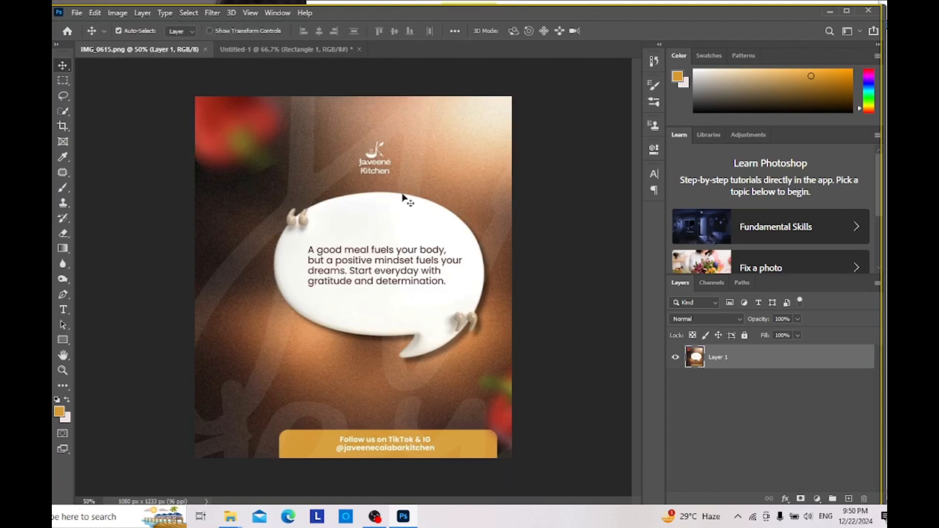
{"action": "left_click", "coordinate": [273, 51]}
Step: Duplicate the squiggle-line layer and move the copy about 648 px right and 89 px down
{"action": "left_click", "coordinate": [761, 382]}
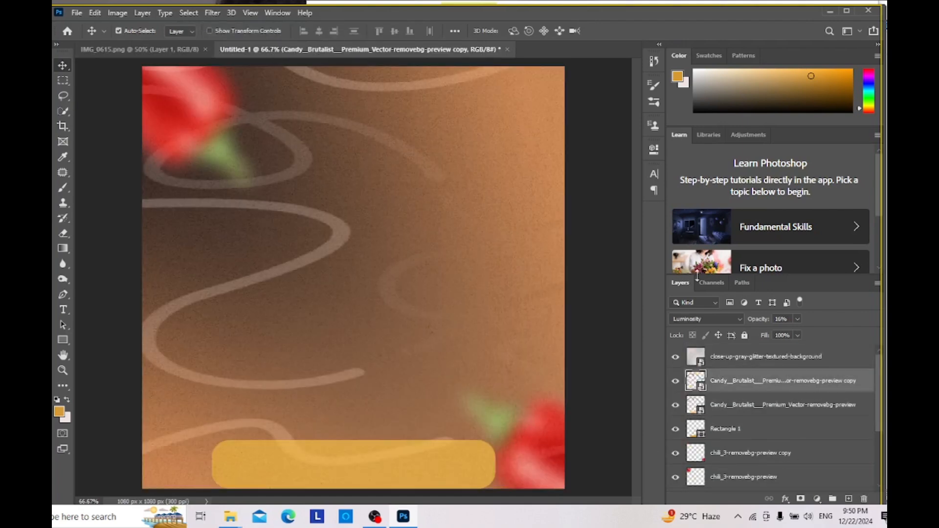
{"action": "key", "text": "ctrl+t"}
{"action": "left_click_drag", "start_coordinate": [293, 211], "coordinate": [562, 264]}
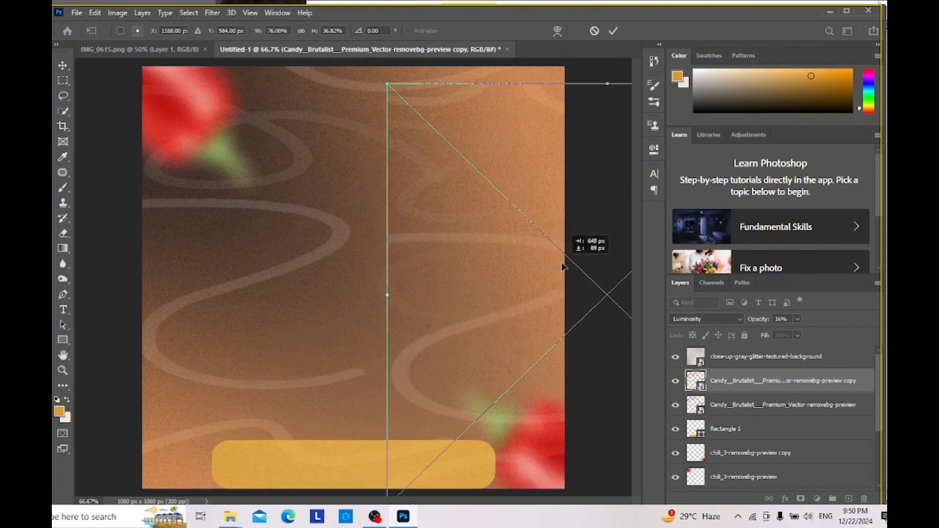
{"action": "key", "text": "Return"}
Step: Try rotating the squiggle copy by about -159° and repositioning it across the canvas
{"action": "key", "text": "ctrl+t"}
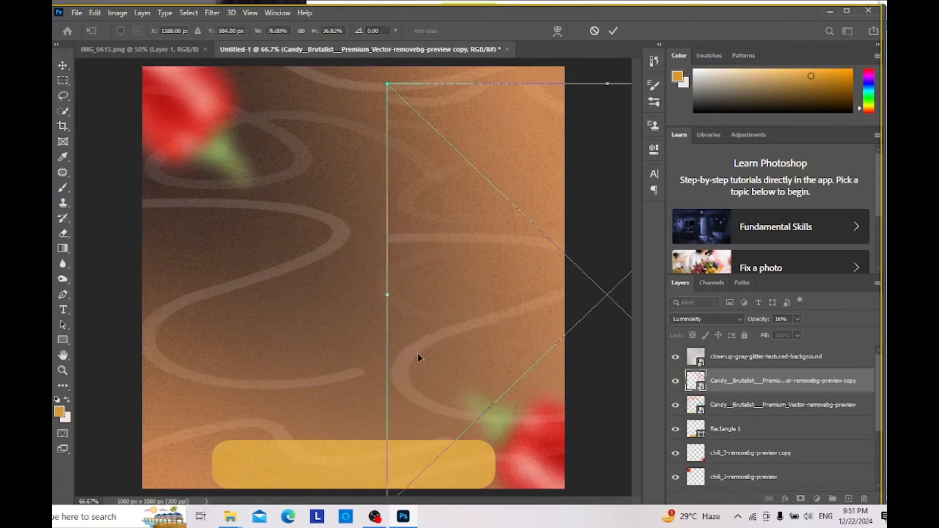
{"action": "left_click_drag", "start_coordinate": [419, 355], "coordinate": [103, 382]}
{"action": "left_click_drag", "start_coordinate": [523, 107], "coordinate": [122, 397]}
{"action": "left_click_drag", "start_coordinate": [247, 351], "coordinate": [373, 249]}
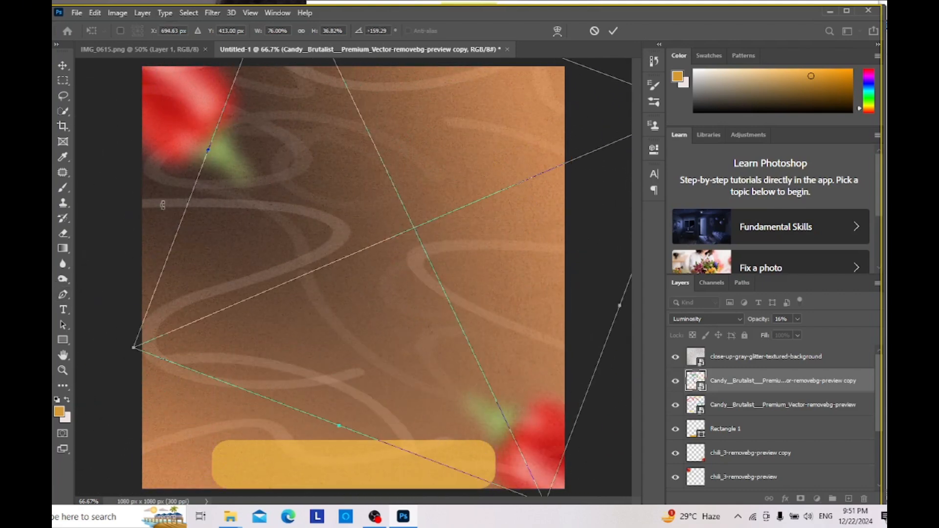
{"action": "key", "text": "ctrl+z"}
{"action": "key", "text": "ctrl+z"}
{"action": "key", "text": "ctrl+z"}
Step: Move the squiggle copy about 108 px left and 407 px down into the canvas's lower-right area
{"action": "left_click_drag", "start_coordinate": [557, 206], "coordinate": [476, 214]}
{"action": "left_click_drag", "start_coordinate": [519, 223], "coordinate": [526, 360]}
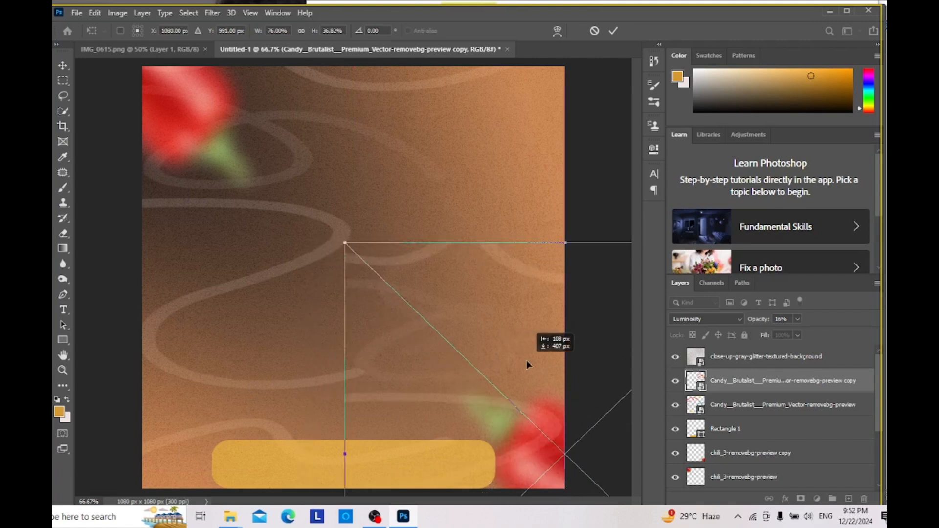
{"action": "key", "text": "Return"}
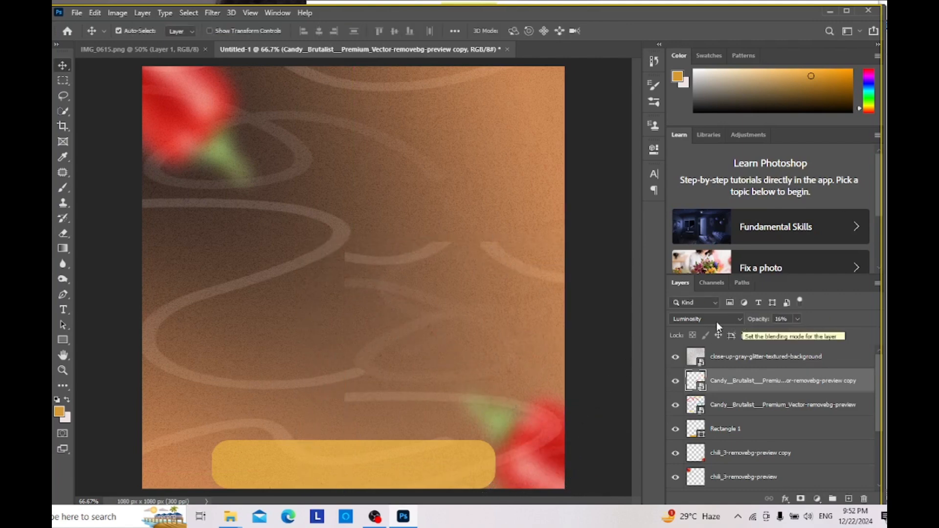
Step: Rasterize the squiggle copy and erase its upper strokes and the strokes around the lower-right chili, keeping the middle loop
{"action": "left_click", "coordinate": [66, 234]}
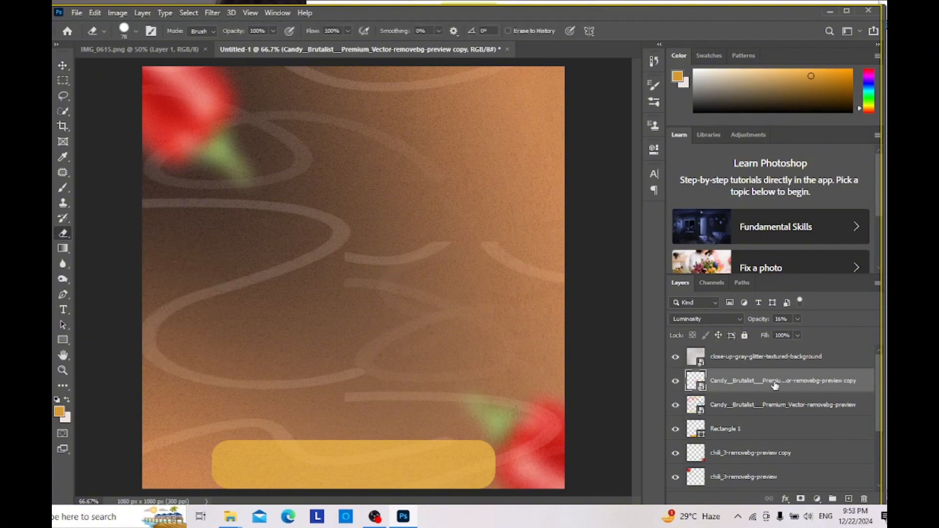
{"action": "left_click", "coordinate": [406, 255]}
{"action": "left_click", "coordinate": [449, 213]}
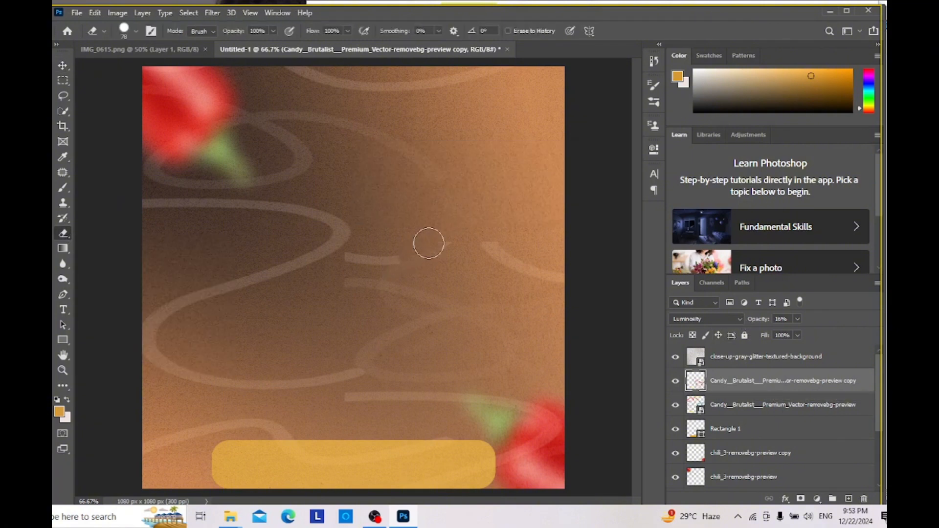
{"action": "mouse_move", "coordinate": [585, 410]}
{"action": "left_mouse_down"}
{"action": "mouse_move", "coordinate": [387, 399]}
{"action": "mouse_move", "coordinate": [559, 398]}
{"action": "mouse_move", "coordinate": [545, 437]}
{"action": "mouse_move", "coordinate": [518, 451]}
{"action": "left_mouse_up"}
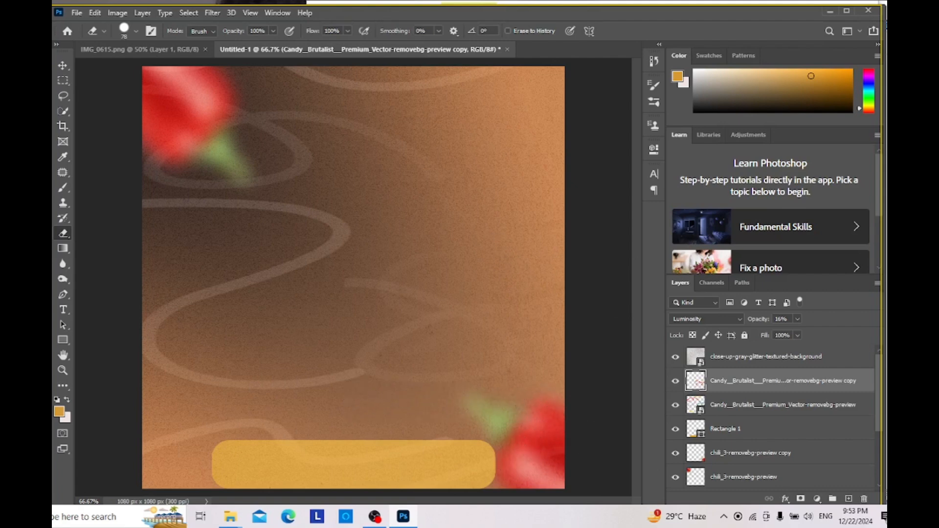
Step: Duplicate the partly erased squiggle layer in place and check the reference flyer
{"action": "key", "text": "v"}
{"action": "key", "text": "ctrl+j"}
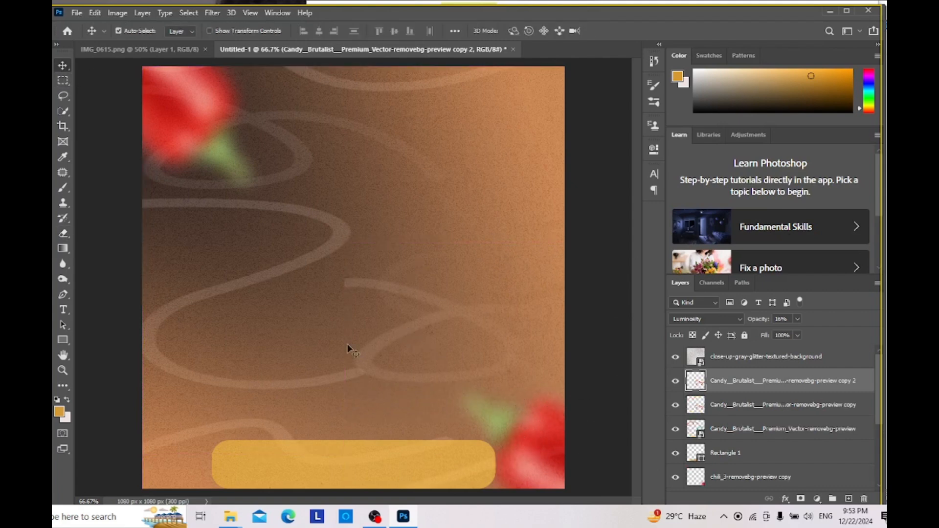
{"action": "left_click", "coordinate": [169, 50]}
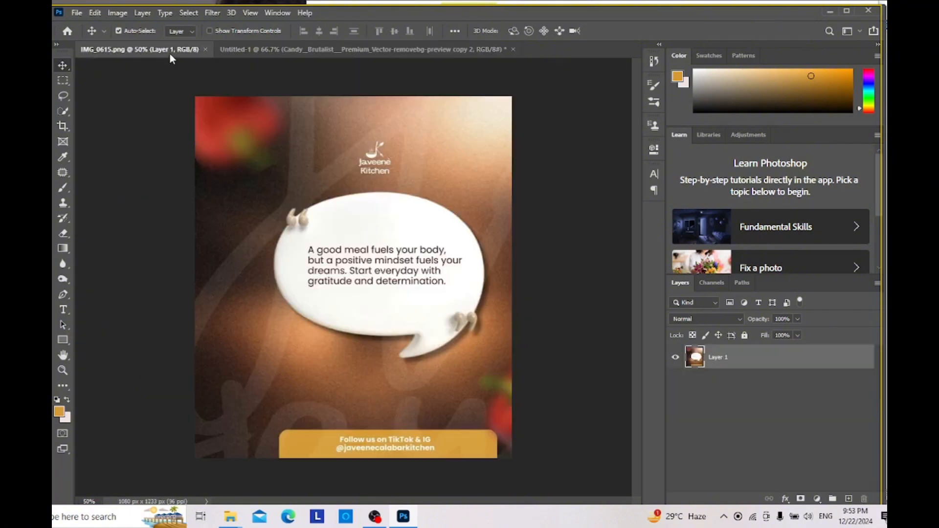
{"action": "left_click", "coordinate": [236, 49]}
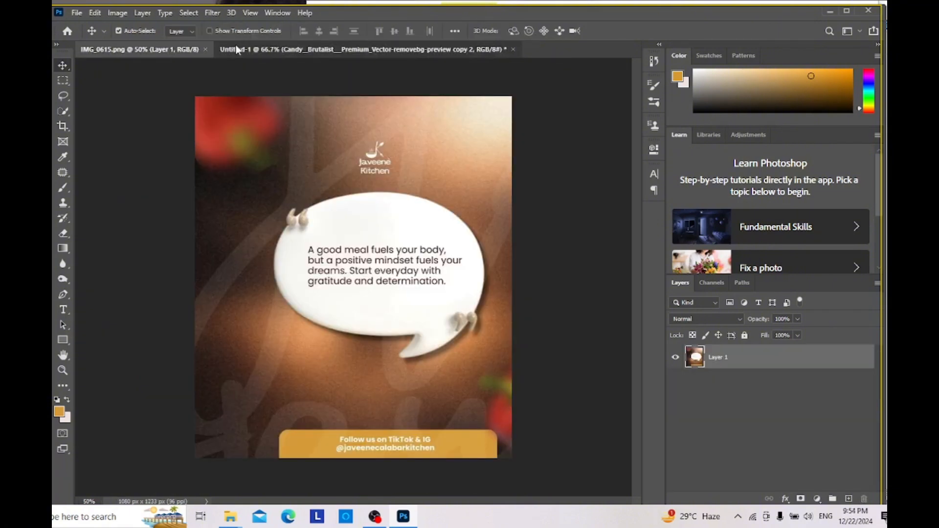
Step: Draw an ellipse shape about 522 by 346 px in the middle of the canvas, modelled on the reference speech bubble
{"action": "left_click", "coordinate": [64, 343]}
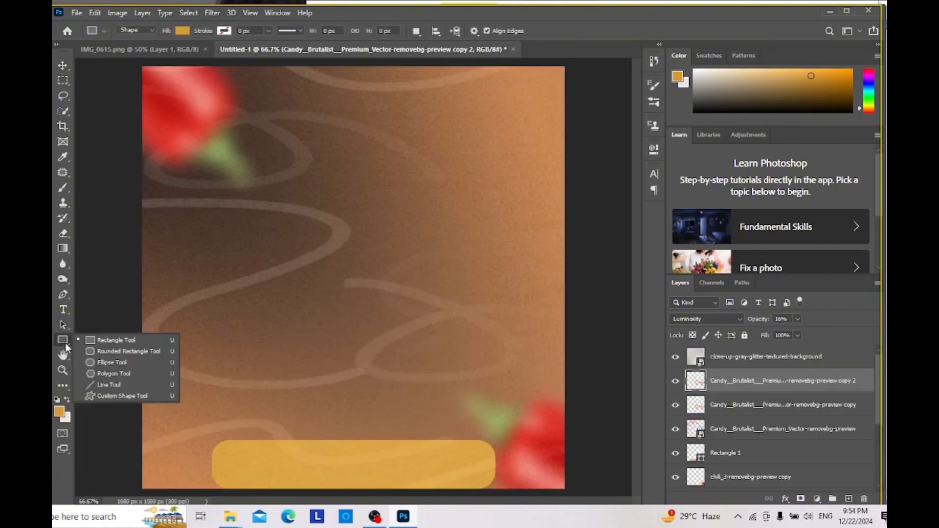
{"action": "left_click", "coordinate": [121, 364]}
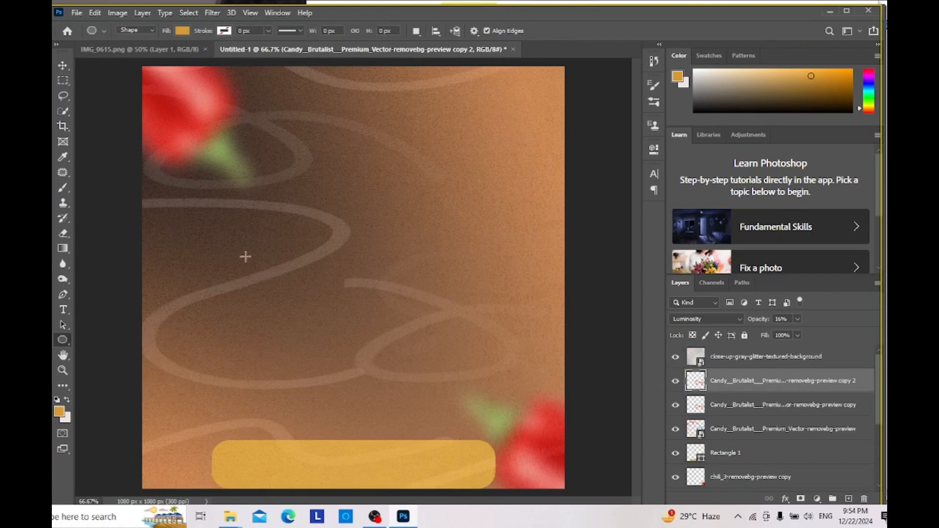
{"action": "left_click_drag", "start_coordinate": [252, 231], "coordinate": [455, 364]}
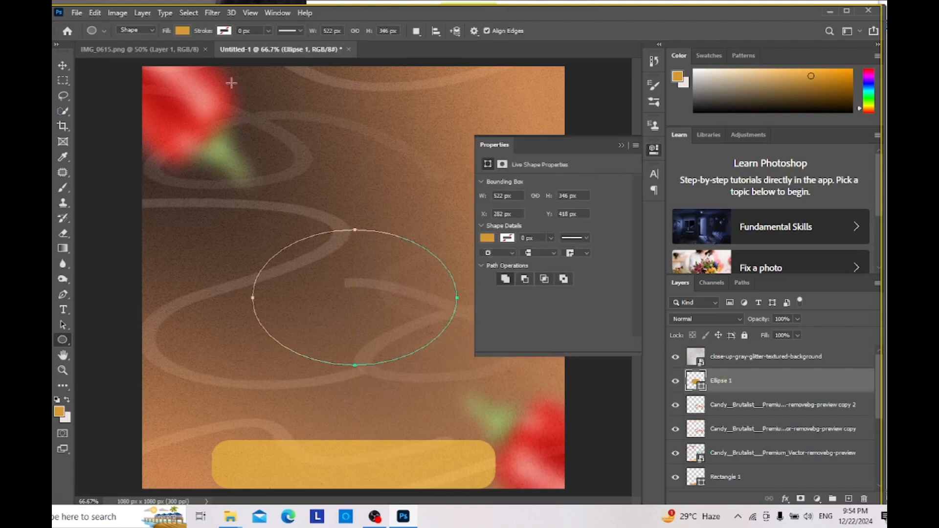
{"action": "left_click", "coordinate": [184, 53]}
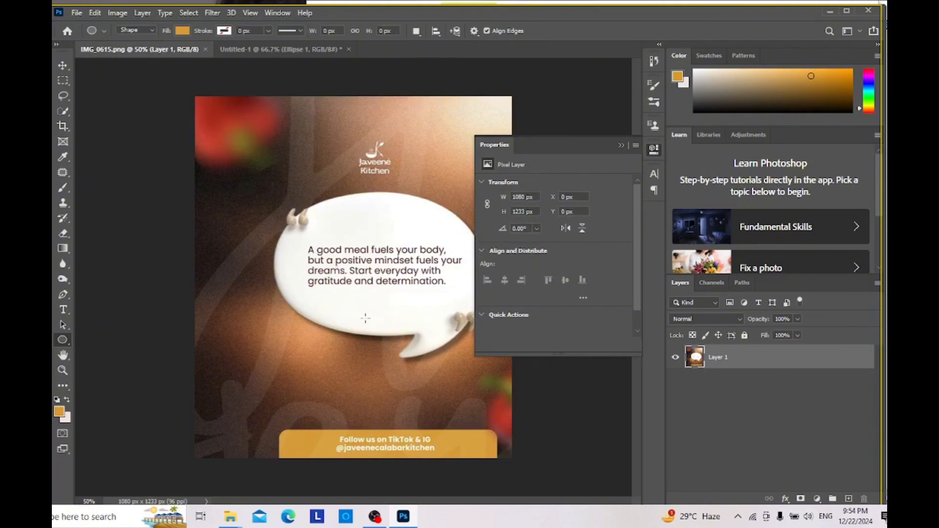
{"action": "left_click", "coordinate": [286, 53]}
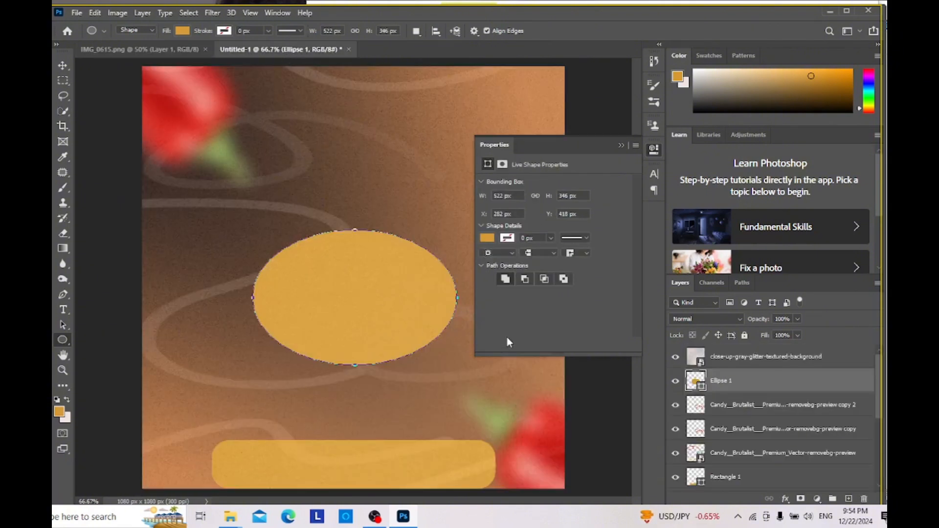
Step: Fill the ellipse with the off-white sampled from the reference flyer's speech bubble
{"action": "left_click", "coordinate": [149, 49]}
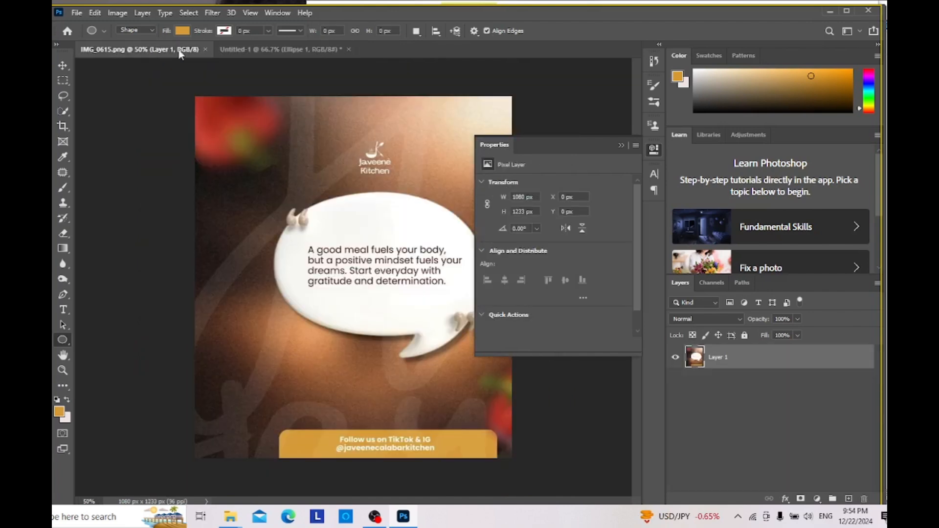
{"action": "left_click", "coordinate": [63, 156]}
{"action": "left_click", "coordinate": [393, 219]}
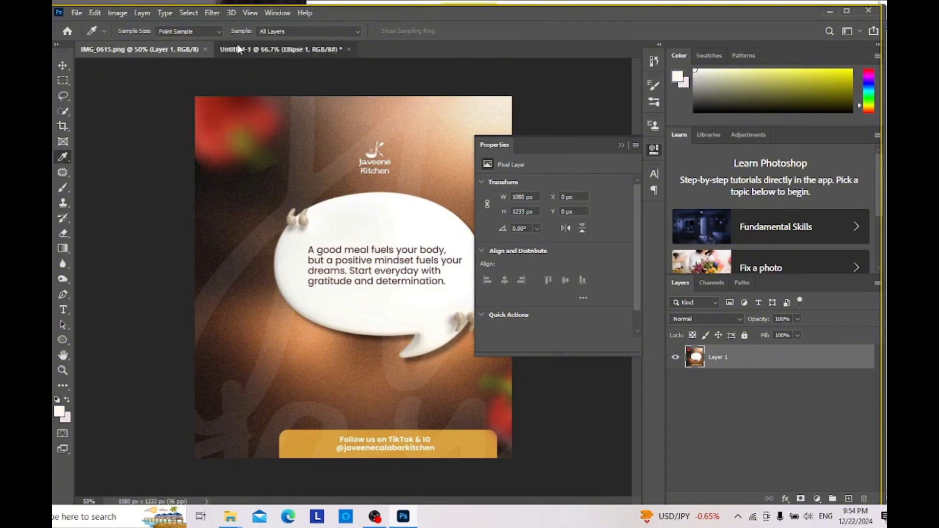
{"action": "left_click", "coordinate": [274, 48]}
{"action": "left_click", "coordinate": [488, 238]}
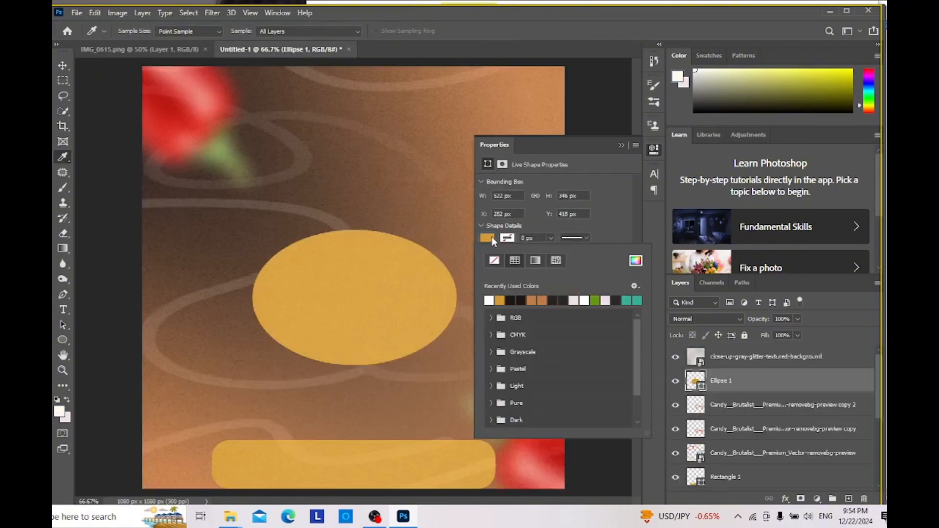
{"action": "left_click", "coordinate": [489, 300]}
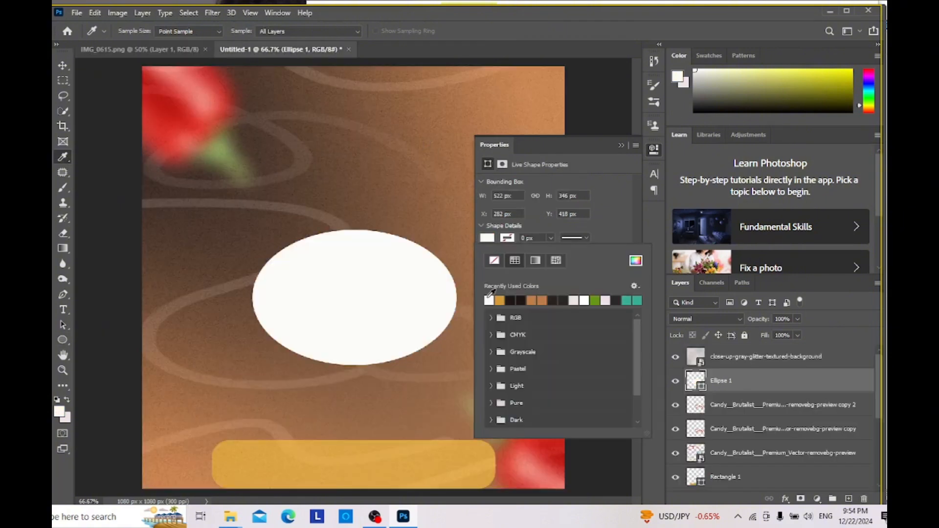
Step: Compare the white ellipse with the shape and shading of the speech bubble in IMG_0615.png
{"action": "left_click", "coordinate": [176, 47]}
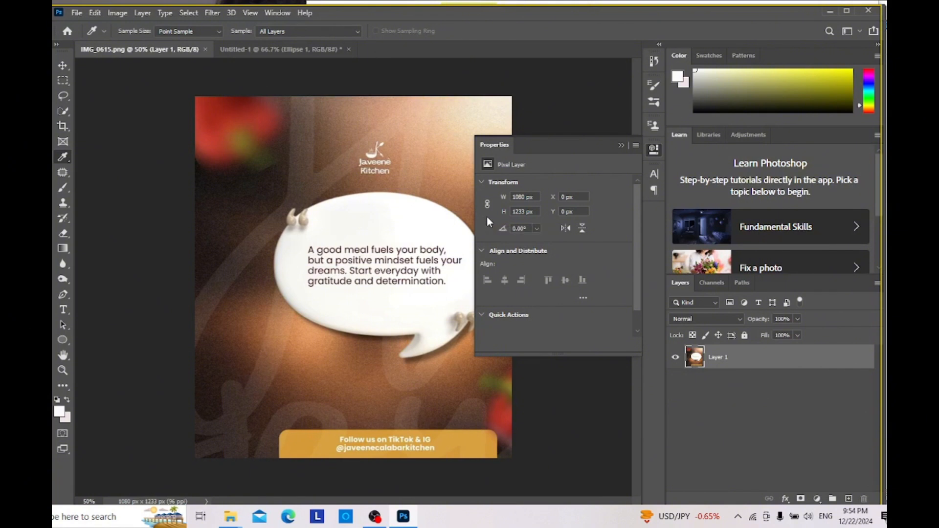
{"action": "left_click", "coordinate": [261, 46]}
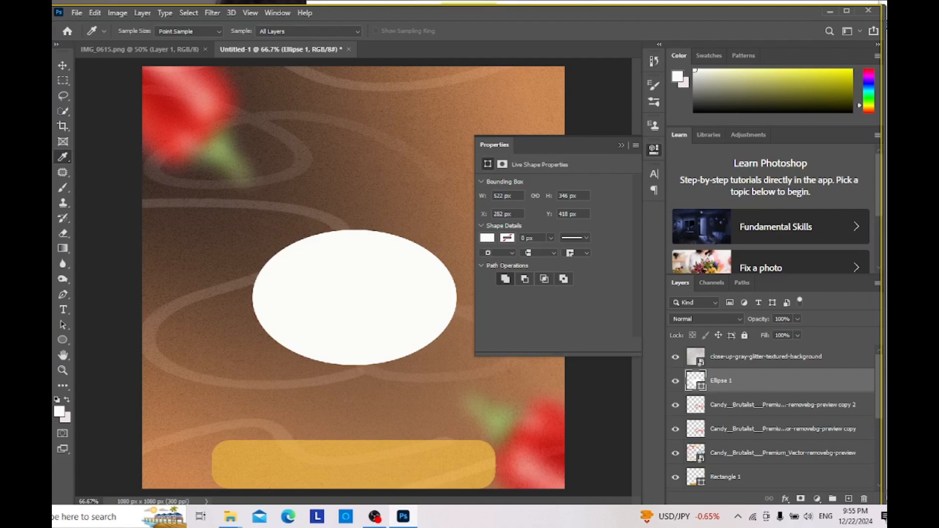
{"action": "key", "text": "d"}
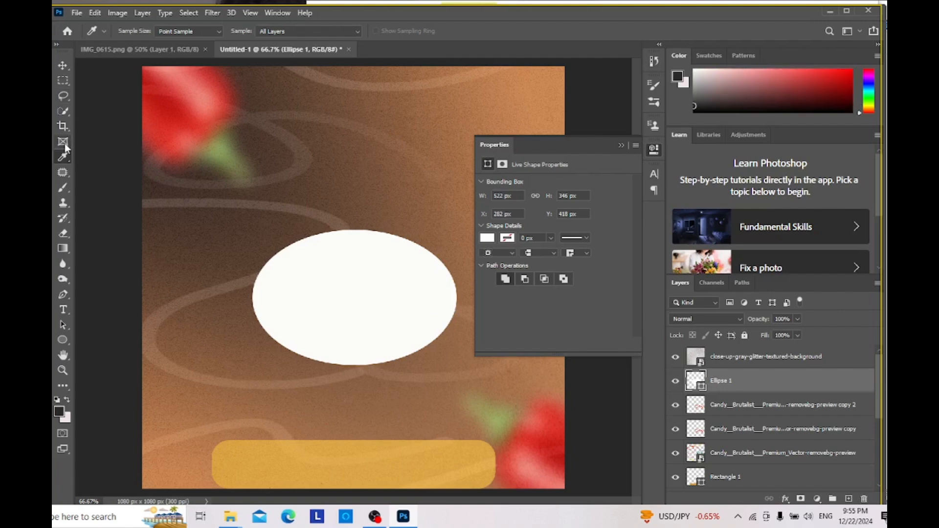
{"action": "left_click", "coordinate": [62, 65]}
{"action": "left_click", "coordinate": [142, 49]}
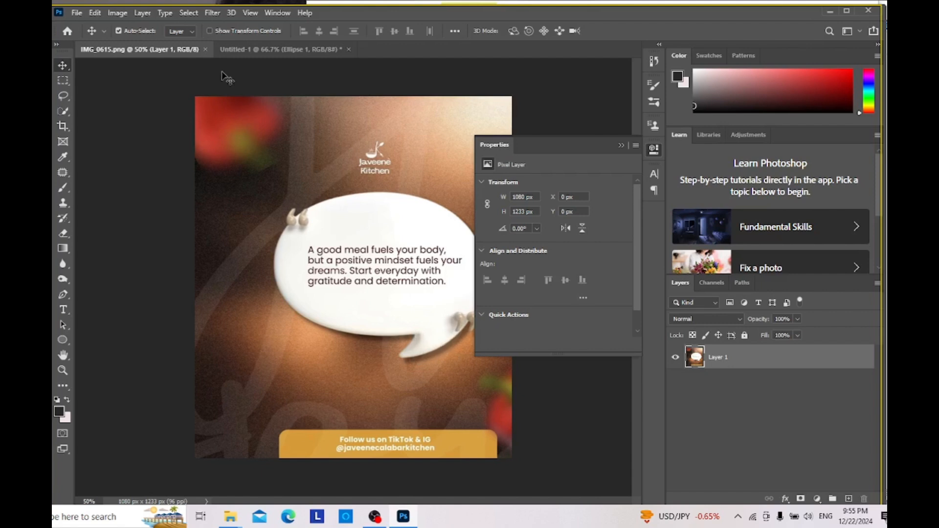
{"action": "left_click", "coordinate": [239, 49]}
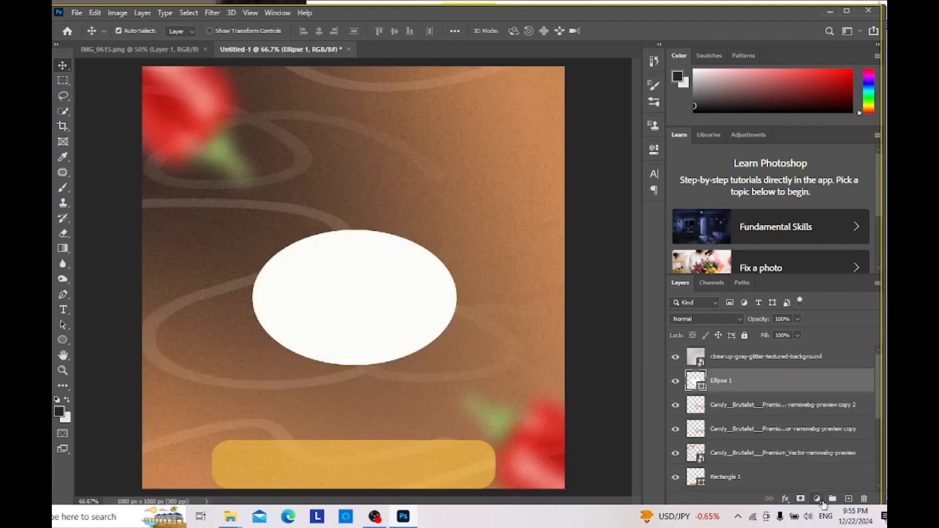
Step: Add a drop shadow to the white ellipse with its opacity set to 60%
{"action": "left_click", "coordinate": [818, 500]}
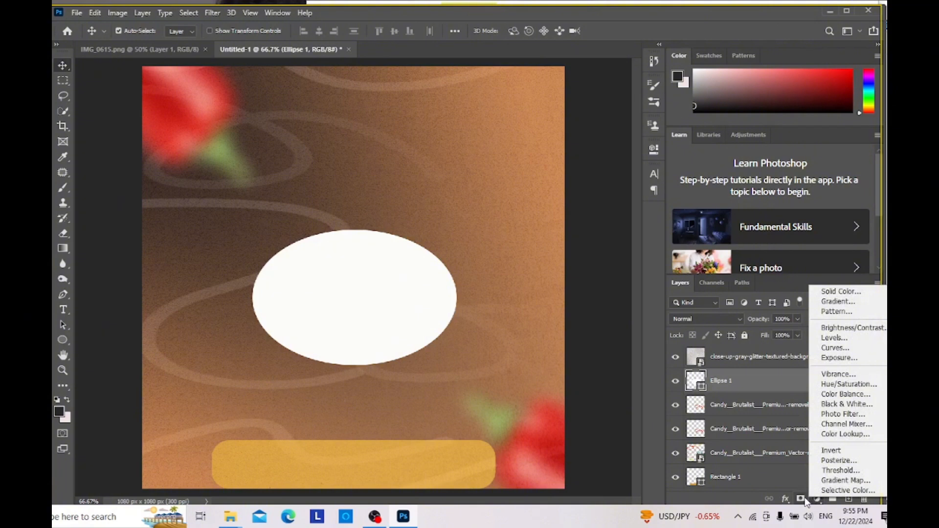
{"action": "left_click", "coordinate": [785, 501]}
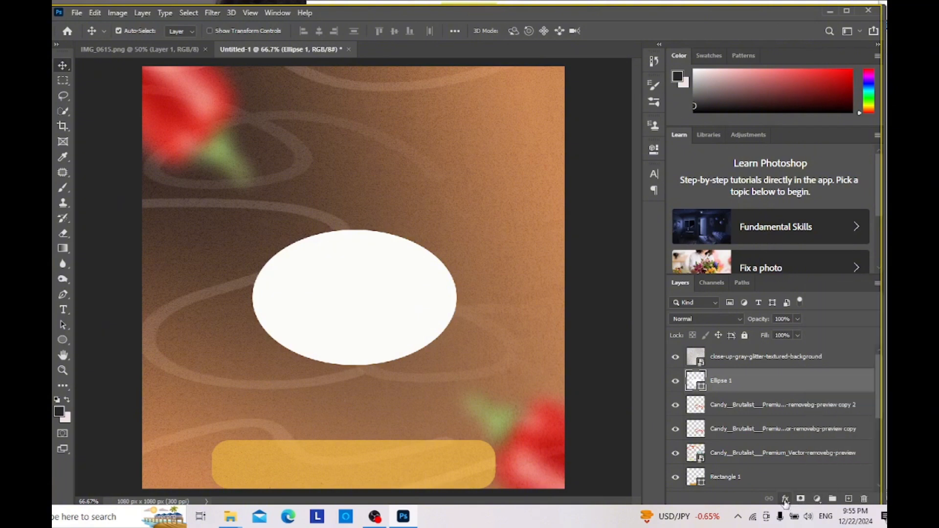
{"action": "left_click", "coordinate": [786, 501]}
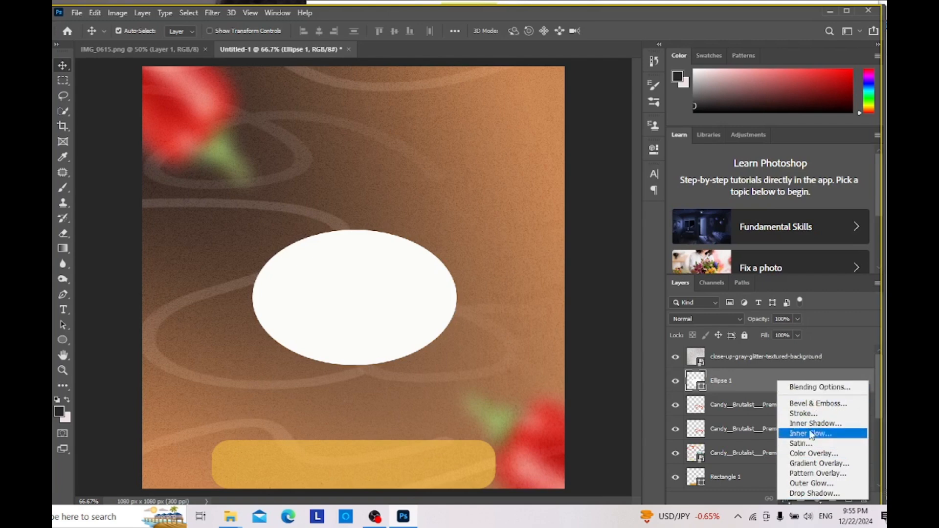
{"action": "left_click", "coordinate": [792, 494]}
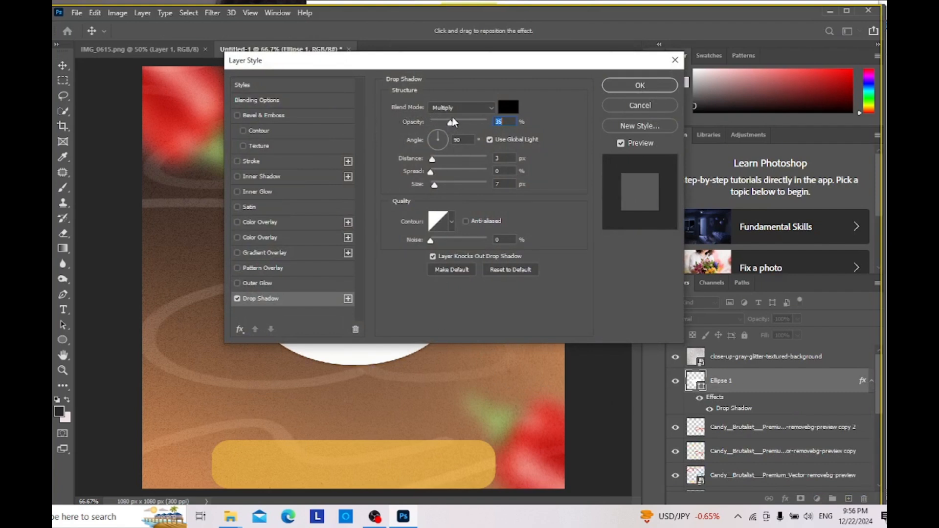
{"action": "key", "text": "BackSpace"}
{"action": "type", "text": "60"}
{"action": "left_click_drag", "start_coordinate": [430, 59], "coordinate": [620, 41]}
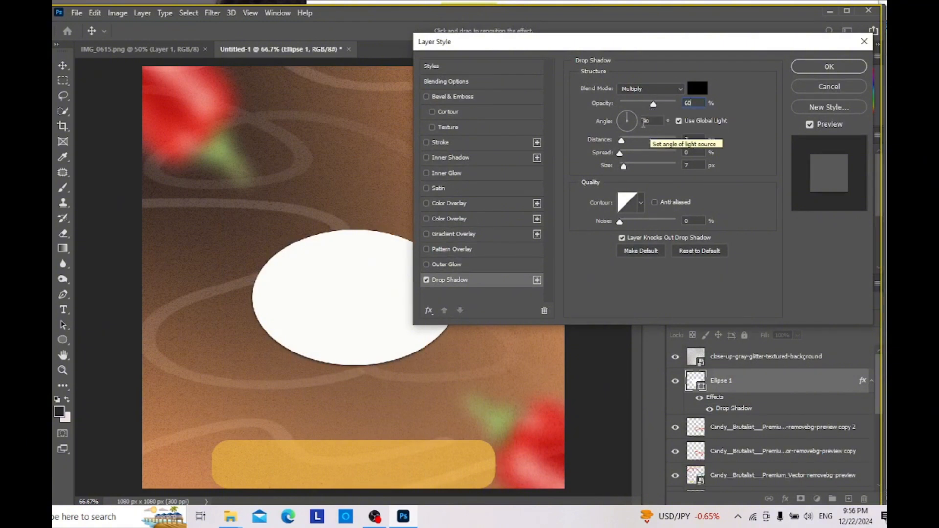
Step: Set the ellipse's drop shadow angle to 120° and its distance to 13 px
{"action": "left_click", "coordinate": [630, 118]}
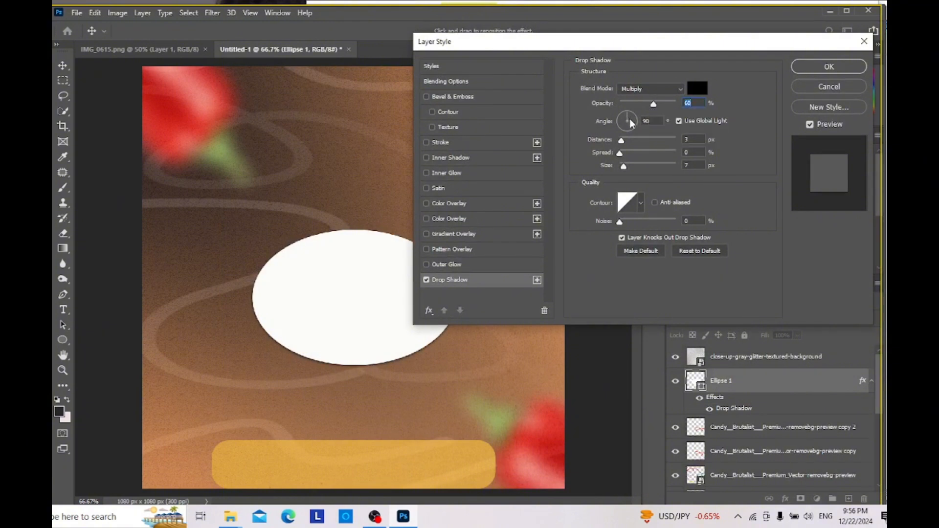
{"action": "left_click_drag", "start_coordinate": [633, 111], "coordinate": [624, 115]}
{"action": "left_click_drag", "start_coordinate": [621, 140], "coordinate": [630, 142]}
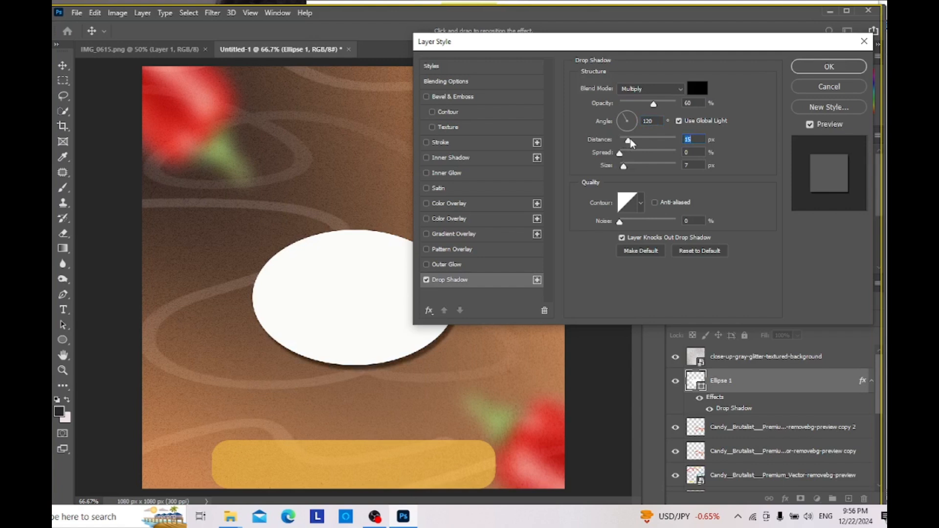
{"action": "type", "text": "14"}
{"action": "left_click_drag", "start_coordinate": [628, 139], "coordinate": [627, 139]}
Step: Set the ellipse's drop shadow size to 18 px and apply the effect
{"action": "left_click_drag", "start_coordinate": [623, 166], "coordinate": [629, 167]}
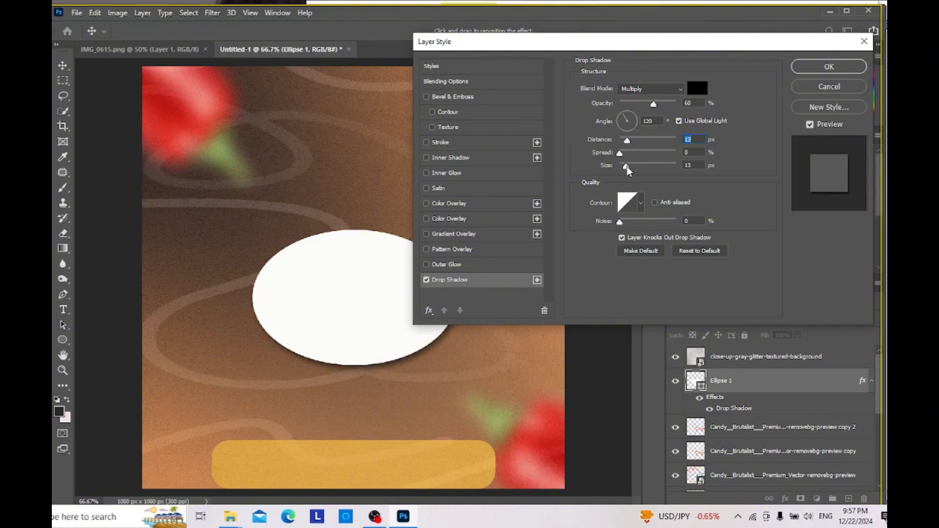
{"action": "left_click_drag", "start_coordinate": [627, 167], "coordinate": [626, 166]}
{"action": "left_click", "coordinate": [626, 165]}
{"action": "left_click_drag", "start_coordinate": [626, 166], "coordinate": [628, 165]}
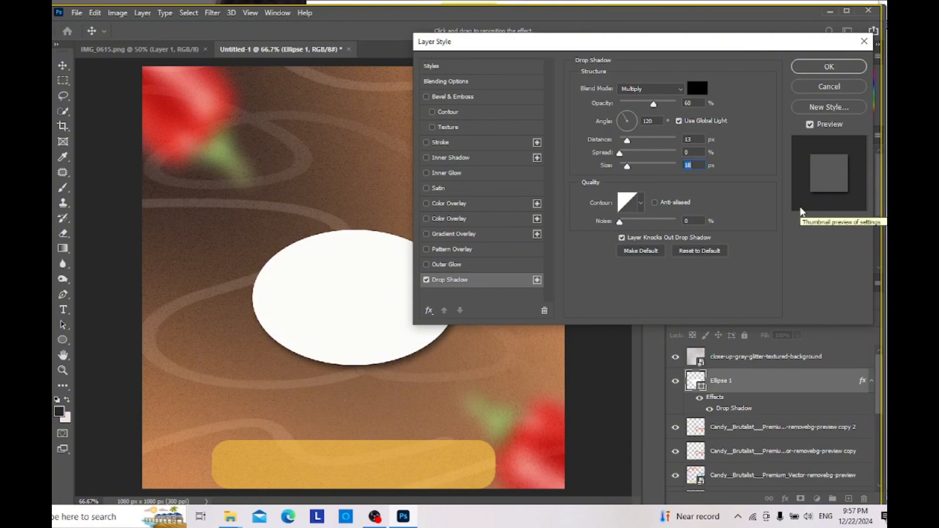
{"action": "left_click", "coordinate": [827, 68]}
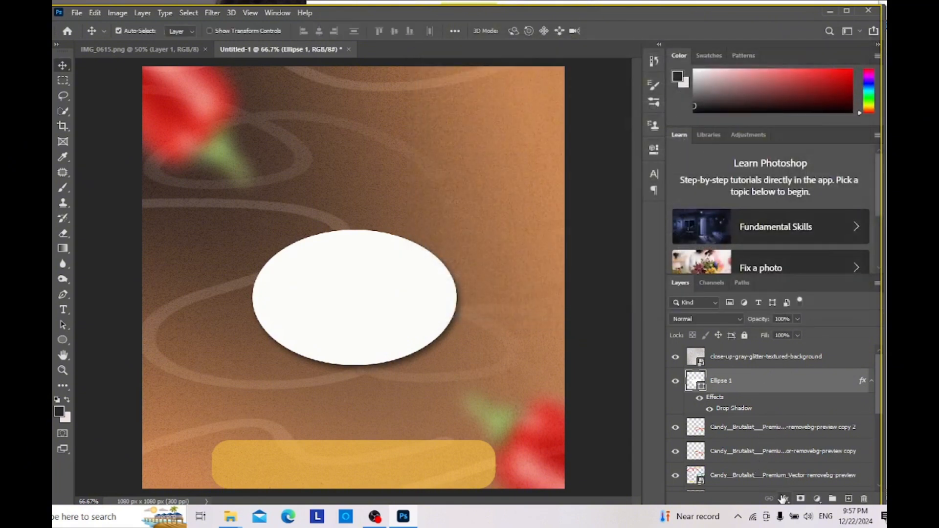
Step: Add an inner shadow to the white ellipse with its opacity set to 29%
{"action": "left_click", "coordinate": [783, 499]}
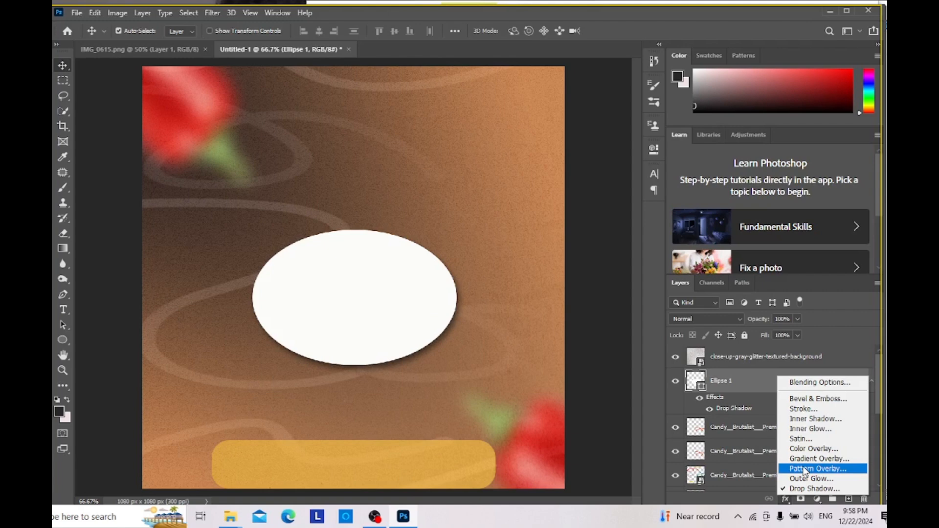
{"action": "left_click", "coordinate": [819, 420]}
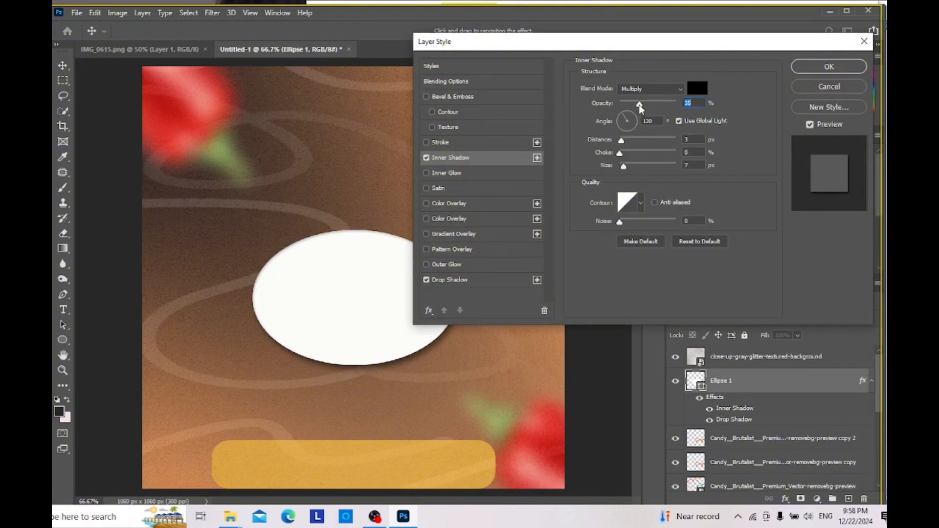
{"action": "left_click_drag", "start_coordinate": [639, 105], "coordinate": [636, 105]}
{"action": "key", "text": "Down"}
{"action": "key", "text": "Down"}
Step: Set the ellipse's inner shadow distance to 7 px and size to 10 px, and apply the effect
{"action": "left_click_drag", "start_coordinate": [621, 142], "coordinate": [629, 140]}
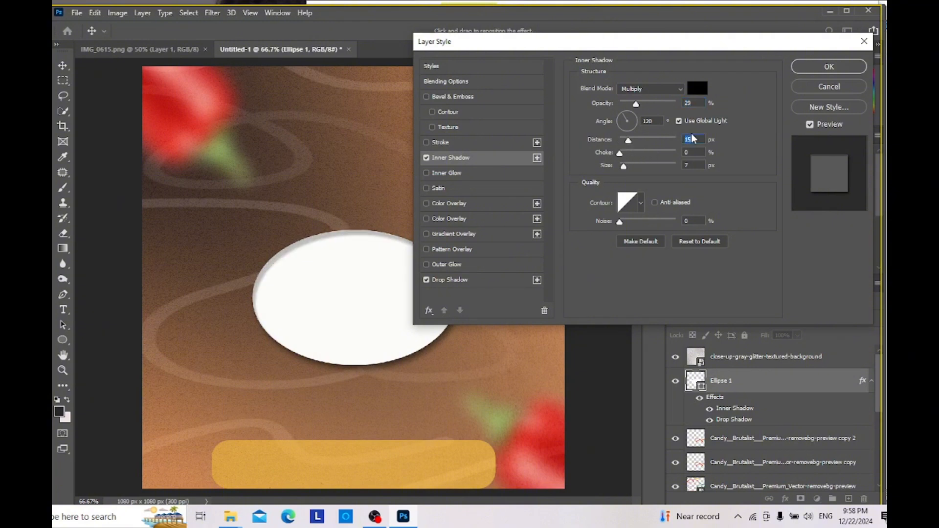
{"action": "left_click_drag", "start_coordinate": [627, 140], "coordinate": [624, 142]}
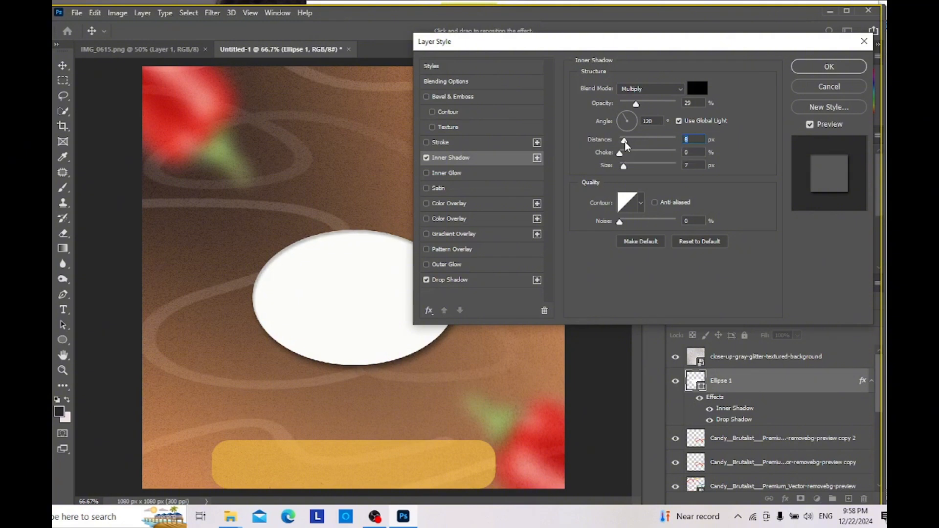
{"action": "key", "text": "Down"}
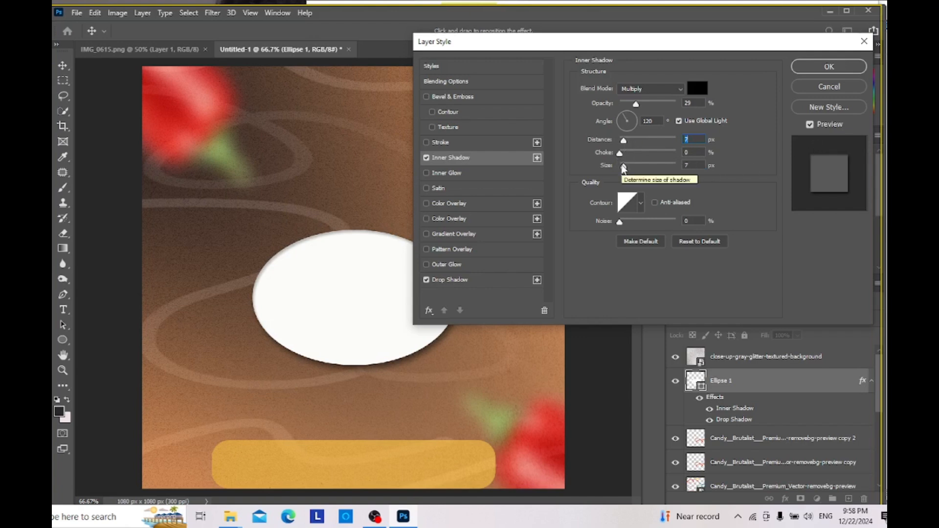
{"action": "left_click_drag", "start_coordinate": [623, 168], "coordinate": [629, 171]}
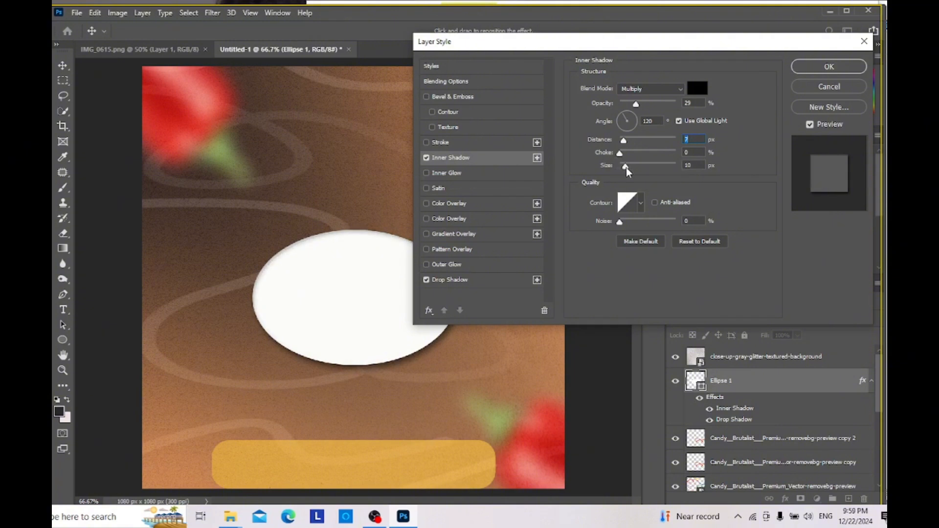
{"action": "key", "text": "Tab"}
{"action": "key", "text": "Tab"}
{"action": "left_click", "coordinate": [832, 72]}
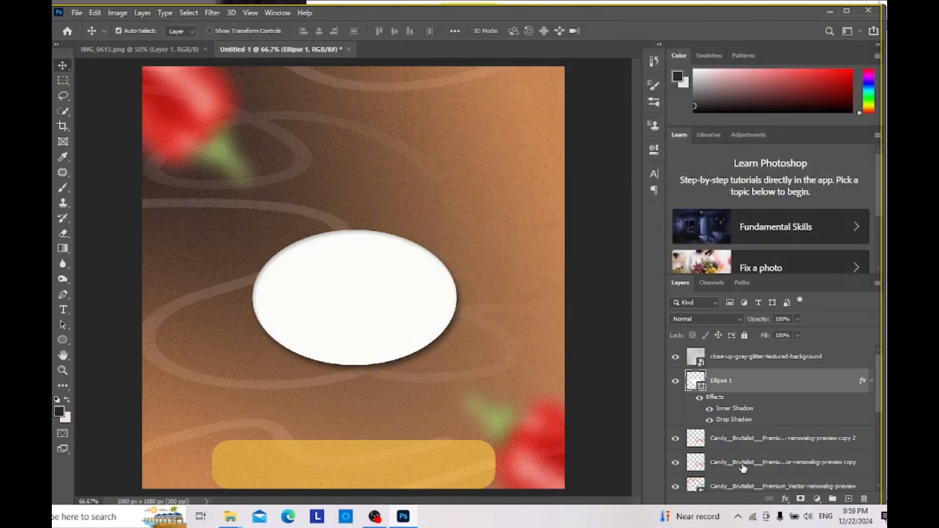
Step: Add an outer glow to the white ellipse in the pale pinkish grey e5d9d9
{"action": "left_click", "coordinate": [785, 499]}
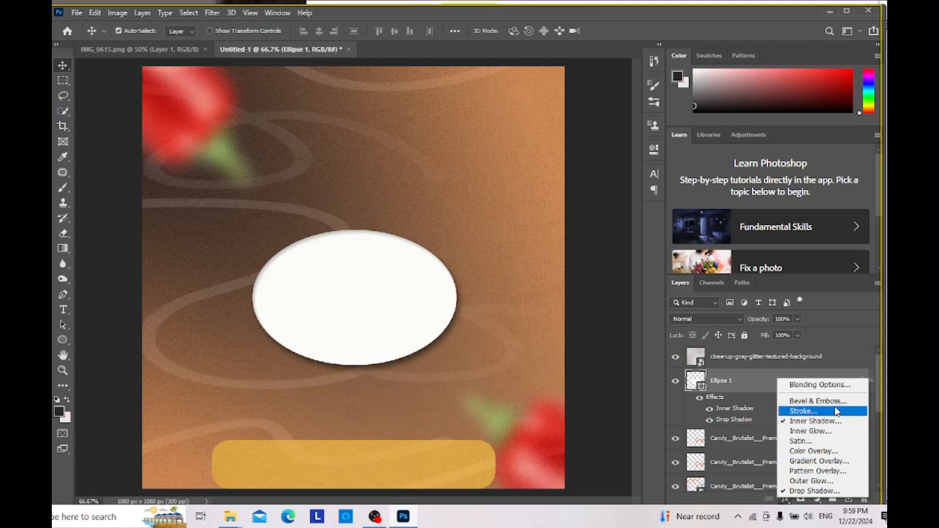
{"action": "left_click", "coordinate": [804, 481]}
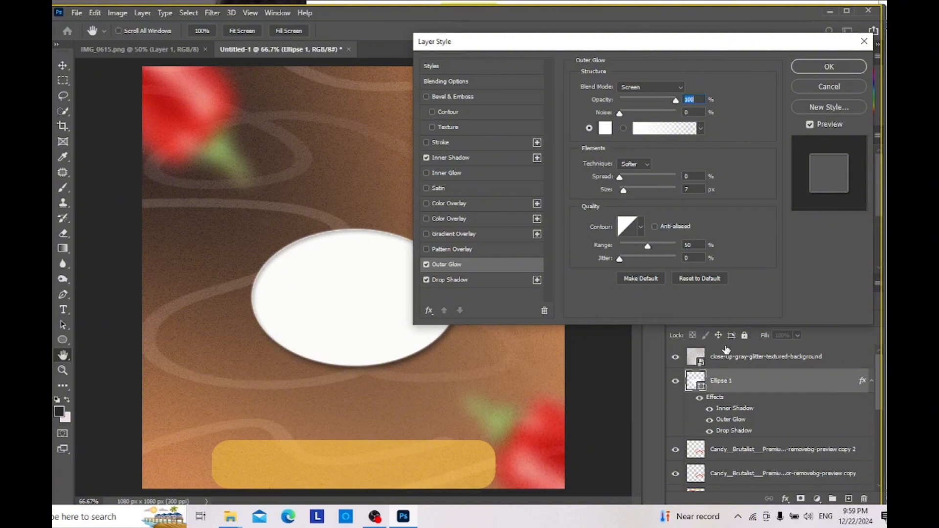
{"action": "left_click", "coordinate": [605, 129]}
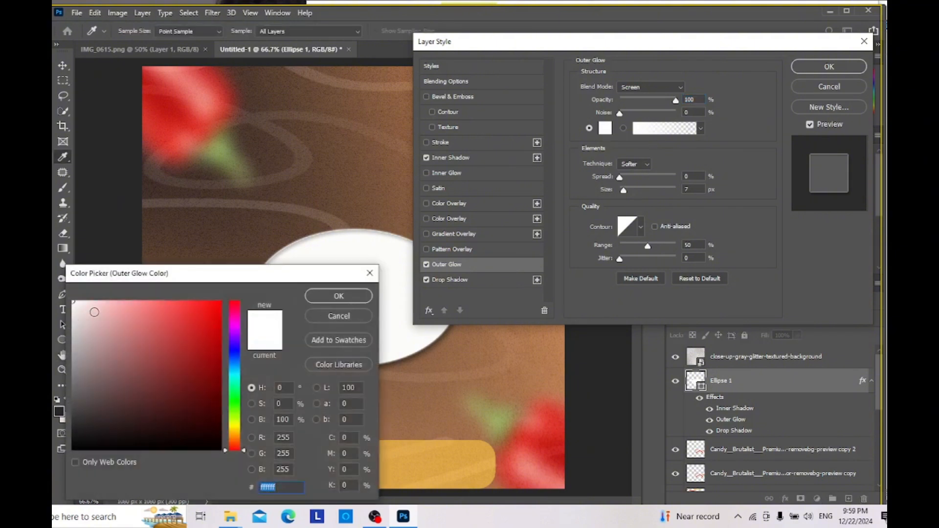
{"action": "left_click", "coordinate": [86, 310]}
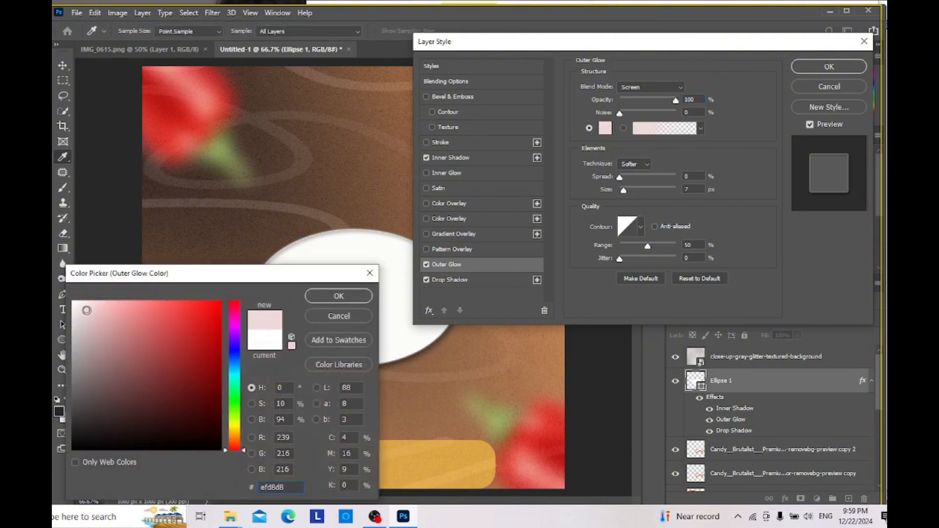
{"action": "left_click", "coordinate": [87, 307]}
{"action": "left_click_drag", "start_coordinate": [86, 307], "coordinate": [74, 305]}
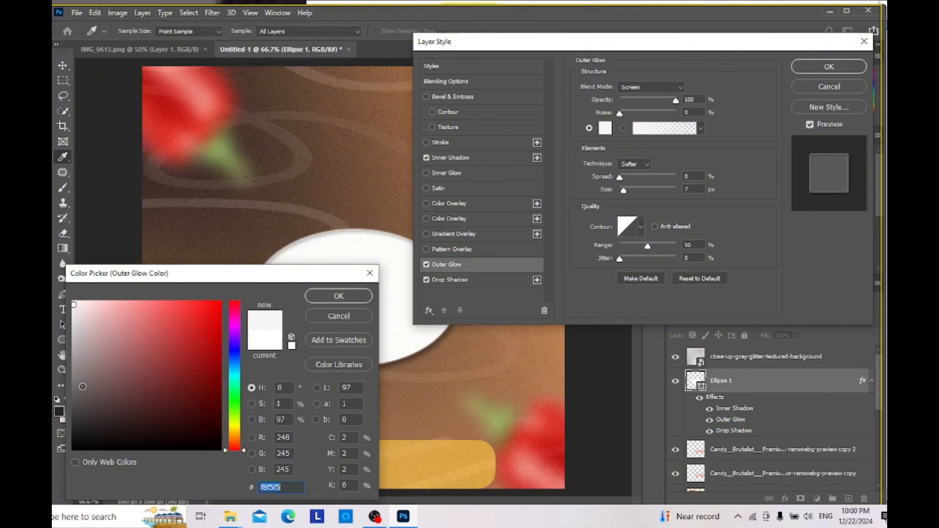
{"action": "left_click_drag", "start_coordinate": [83, 387], "coordinate": [79, 316]}
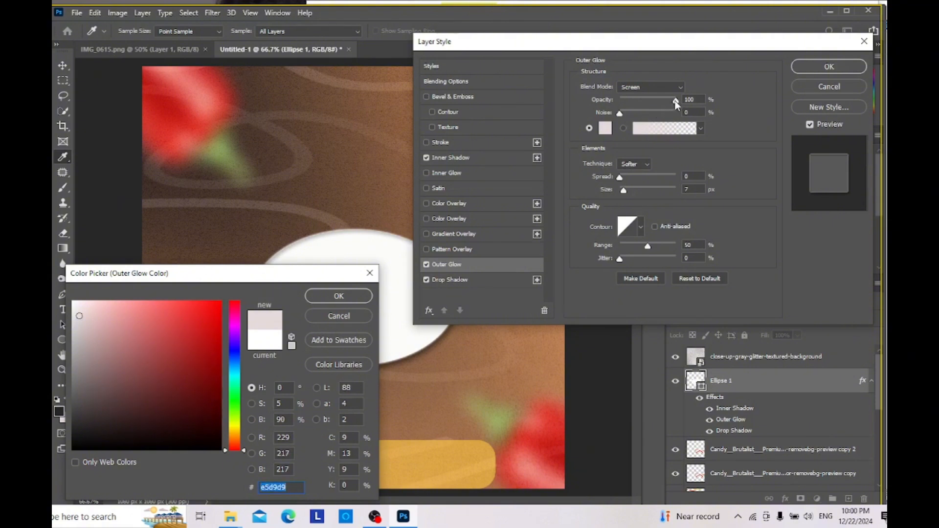
{"action": "left_click", "coordinate": [324, 297]}
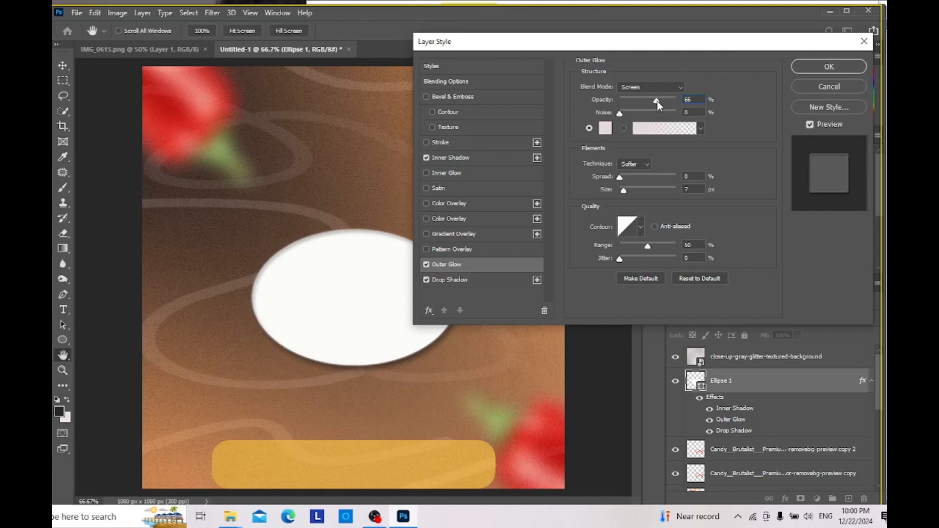
Step: Set the ellipse's outer glow to 40% opacity, 5% spread and 10 px size, and apply it
{"action": "left_click_drag", "start_coordinate": [661, 99], "coordinate": [654, 101]}
{"action": "left_click_drag", "start_coordinate": [647, 106], "coordinate": [646, 107]}
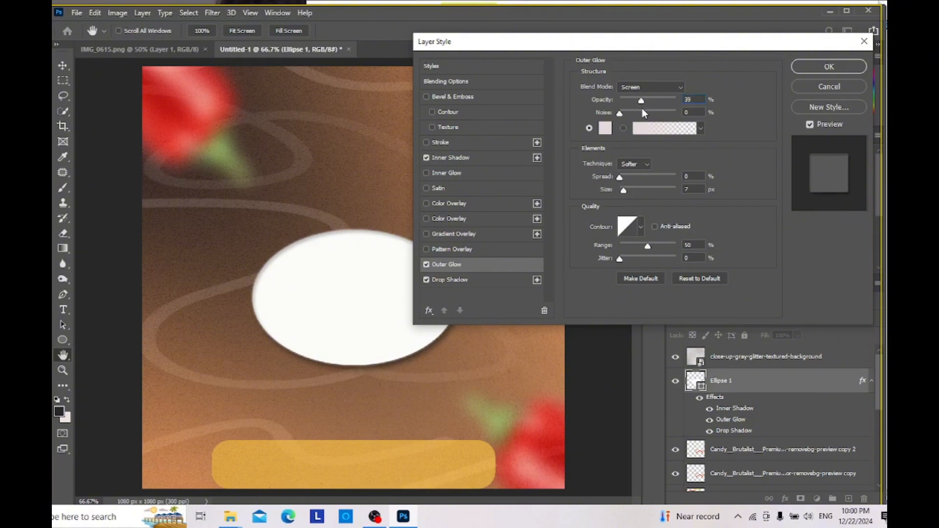
{"action": "left_click_drag", "start_coordinate": [642, 107], "coordinate": [643, 107]}
{"action": "left_click_drag", "start_coordinate": [620, 178], "coordinate": [623, 176]}
{"action": "left_click_drag", "start_coordinate": [623, 191], "coordinate": [630, 192]}
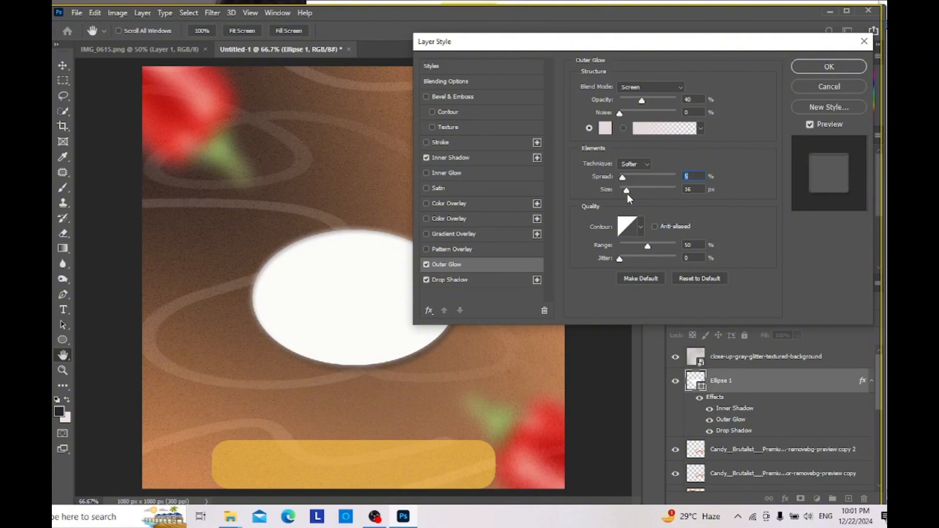
{"action": "left_click_drag", "start_coordinate": [627, 193], "coordinate": [626, 194]}
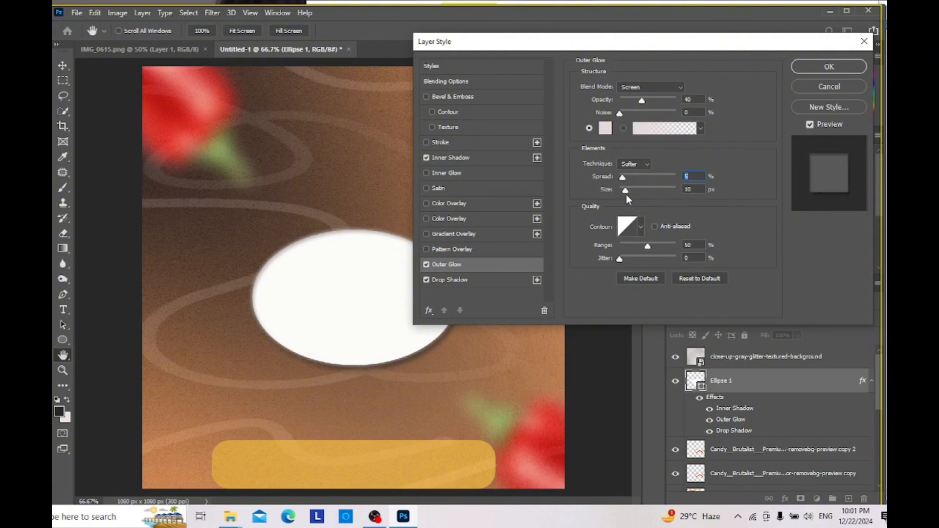
{"action": "key", "text": "Tab"}
{"action": "left_click", "coordinate": [829, 67]}
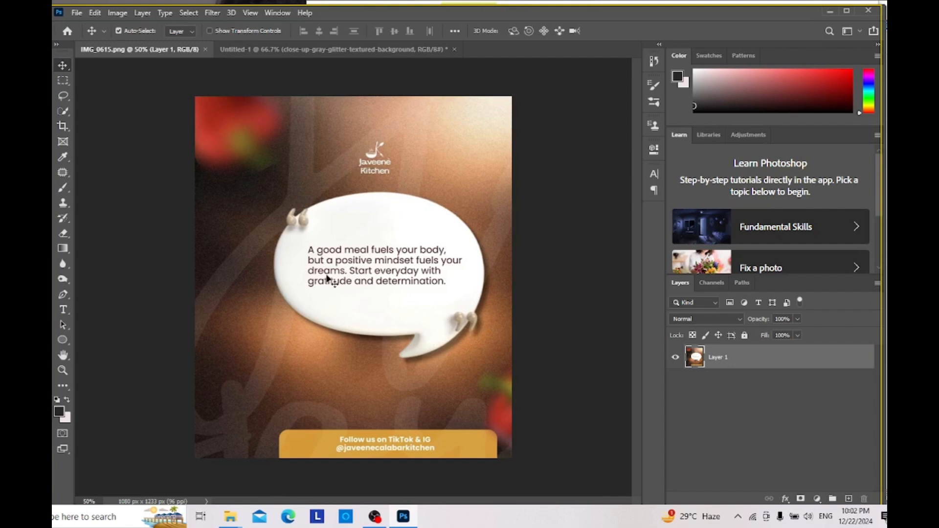
Step: Return from the reference flyer to the Untitled-1 document and activate the Pen tool
{"action": "left_click", "coordinate": [337, 49]}
{"action": "left_click", "coordinate": [63, 82]}
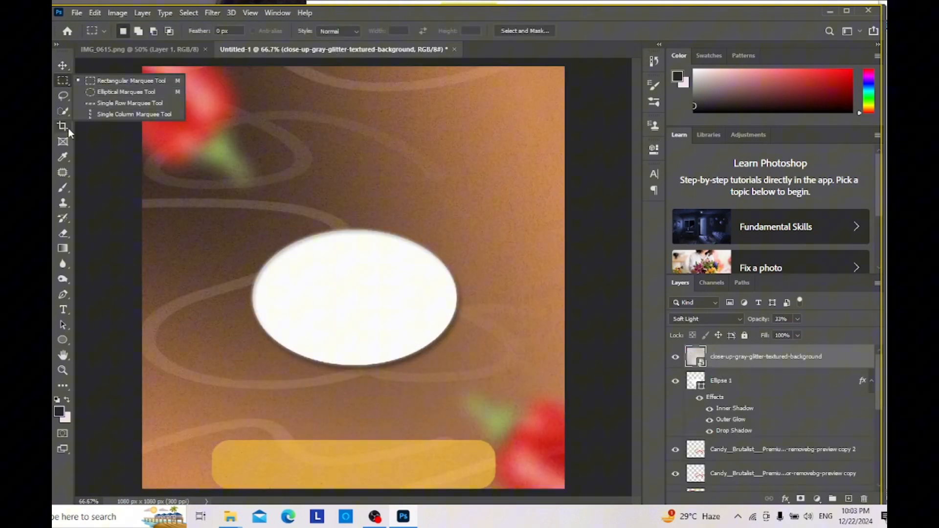
{"action": "left_click", "coordinate": [64, 96]}
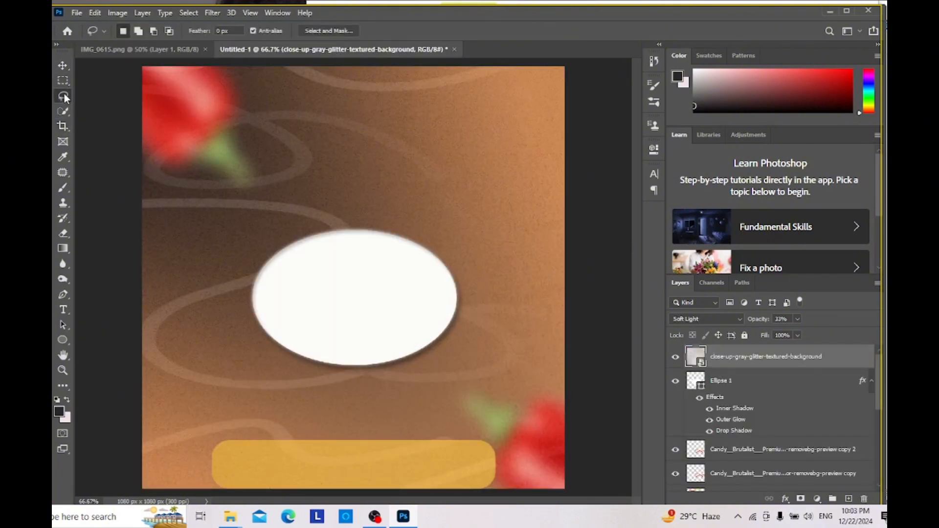
{"action": "left_click", "coordinate": [67, 294]}
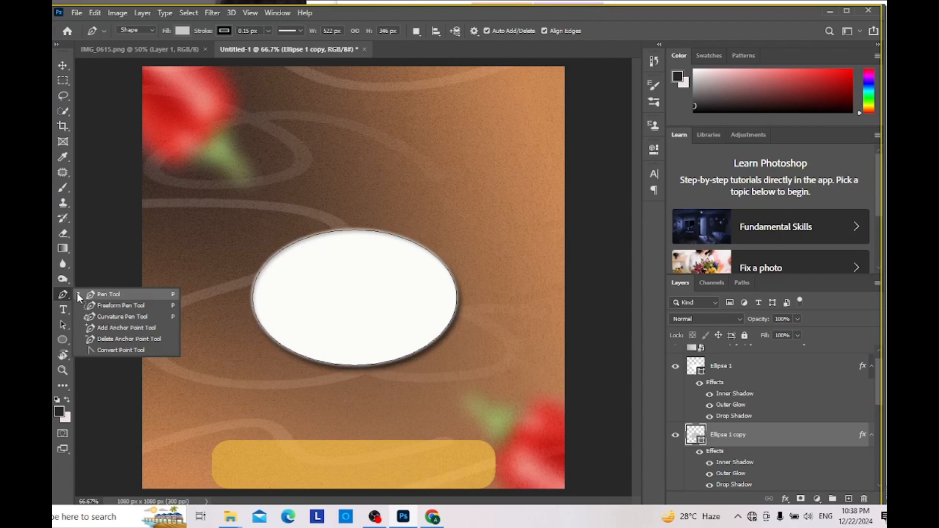
{"action": "left_click", "coordinate": [87, 293]}
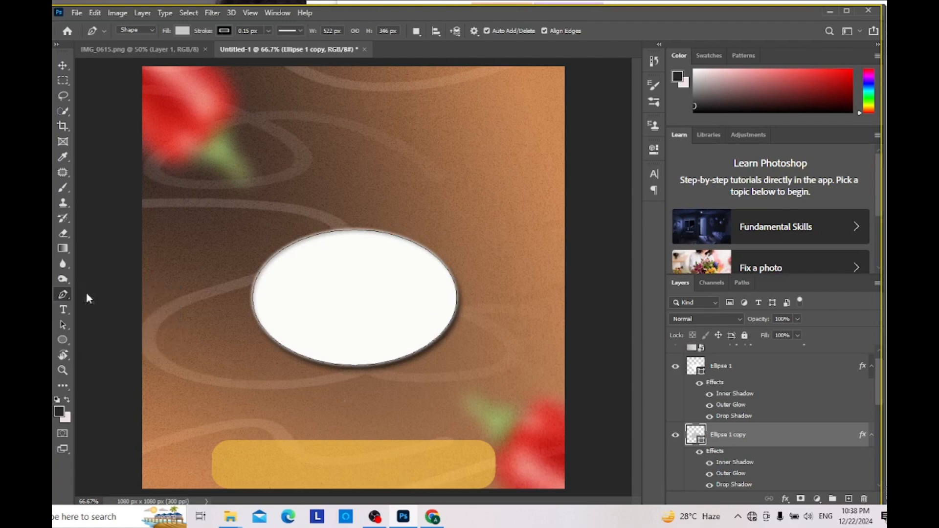
{"action": "left_click", "coordinate": [136, 31]}
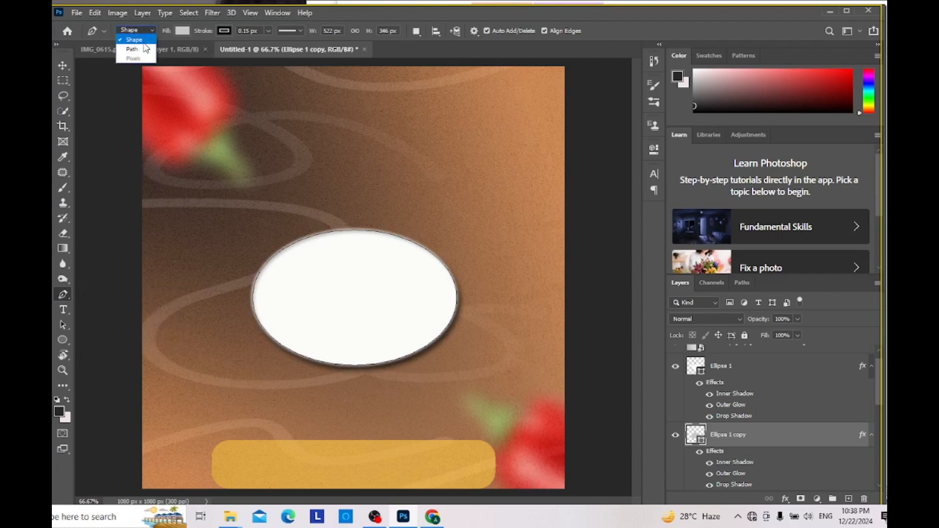
{"action": "left_click", "coordinate": [144, 42]}
{"action": "left_click", "coordinate": [142, 32]}
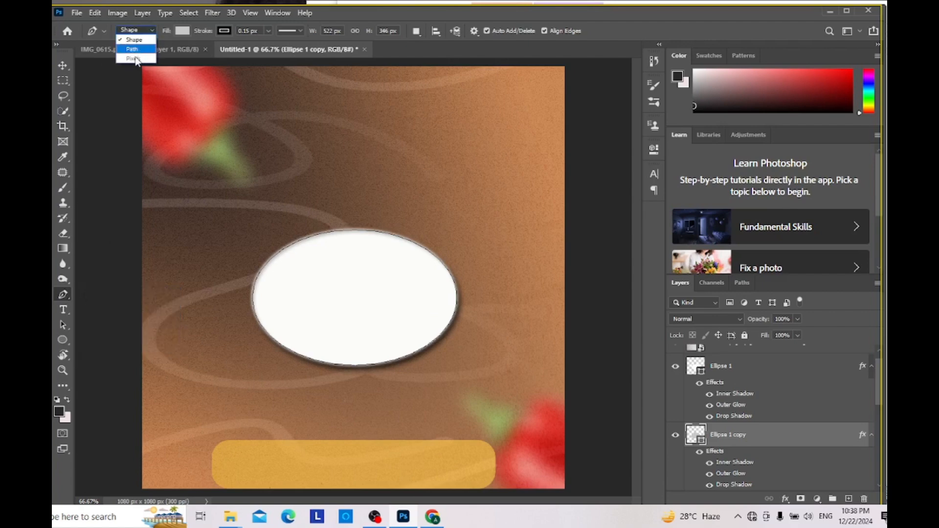
{"action": "left_click", "coordinate": [136, 51]}
{"action": "left_click", "coordinate": [139, 30]}
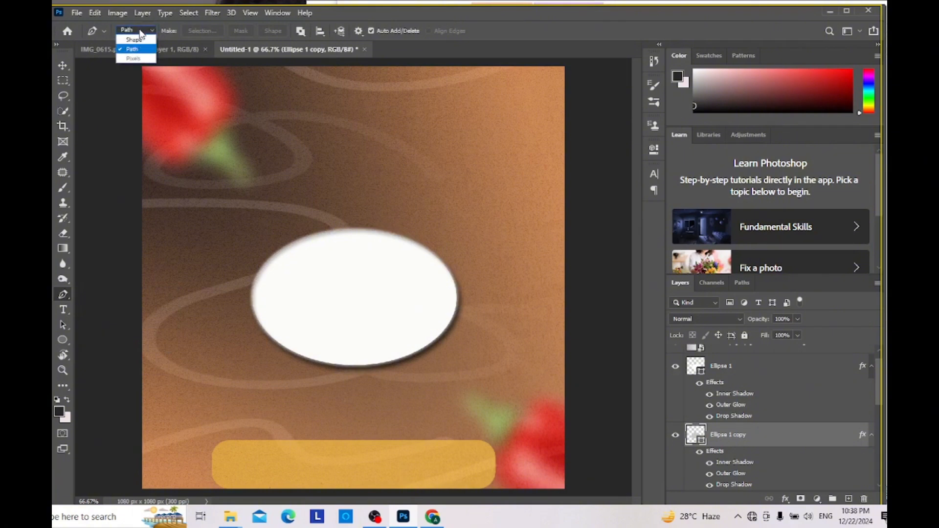
{"action": "left_click", "coordinate": [141, 40]}
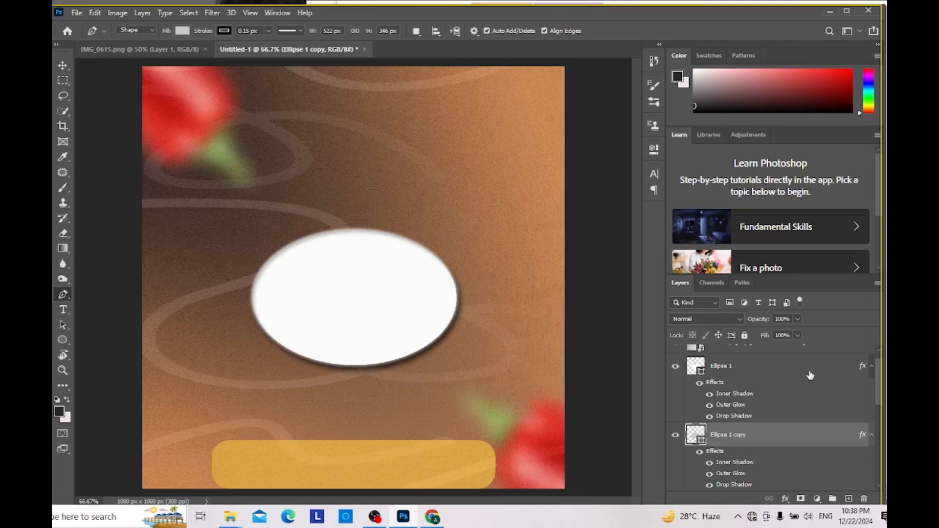
Step: Above the Ellipse 1 layer, draw a pointed speech-bubble tail about 95 x 90 px at the ellipse's lower-right edge with the Pen tool
{"action": "left_click", "coordinate": [794, 367]}
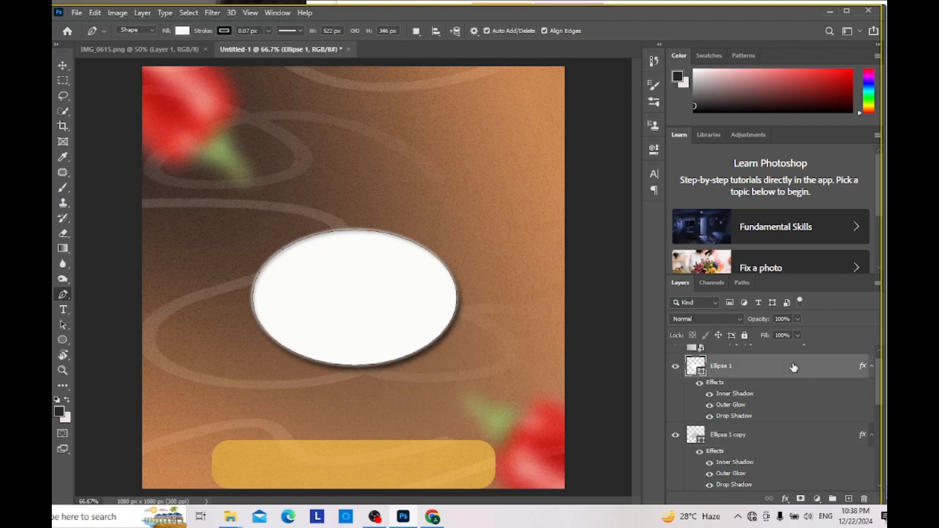
{"action": "left_click", "coordinate": [404, 359]}
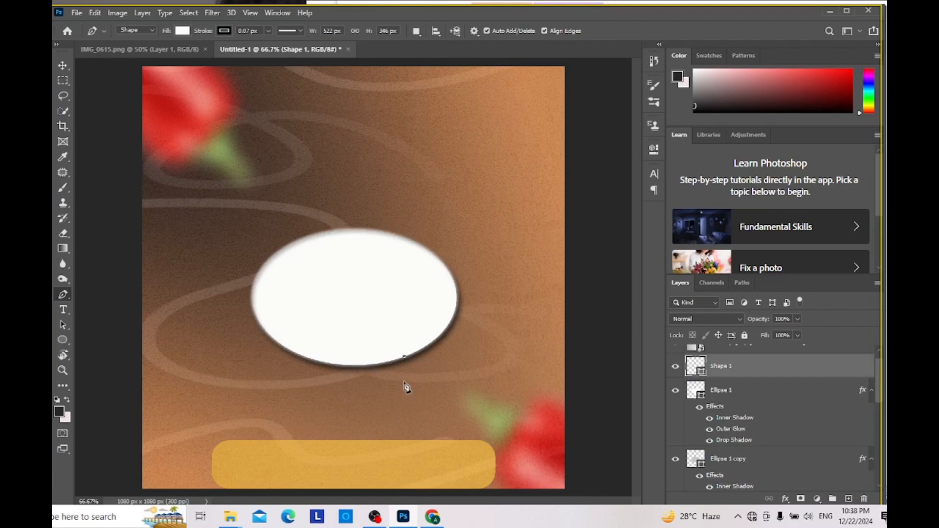
{"action": "left_click", "coordinate": [404, 382]}
{"action": "key", "text": "ctrl+z"}
{"action": "left_click", "coordinate": [390, 383]}
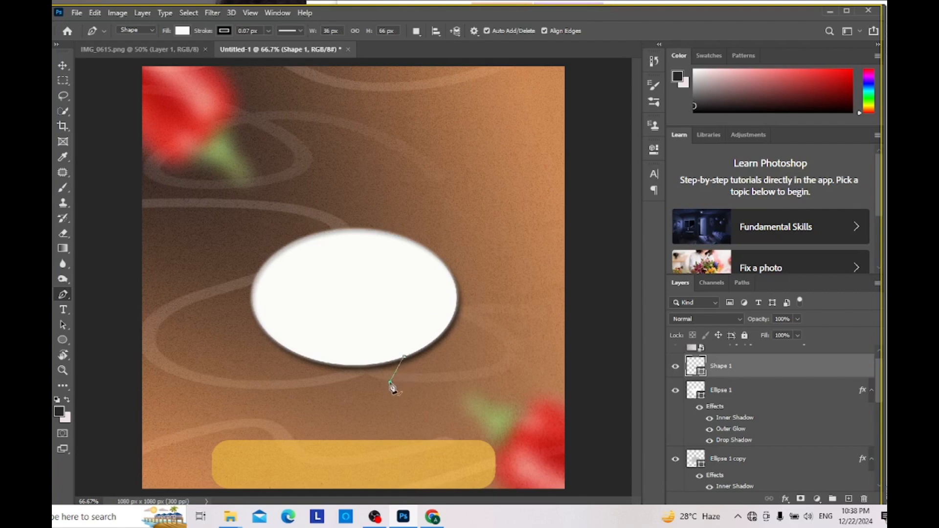
{"action": "left_click", "coordinate": [427, 348]}
{"action": "left_click", "coordinate": [62, 65]}
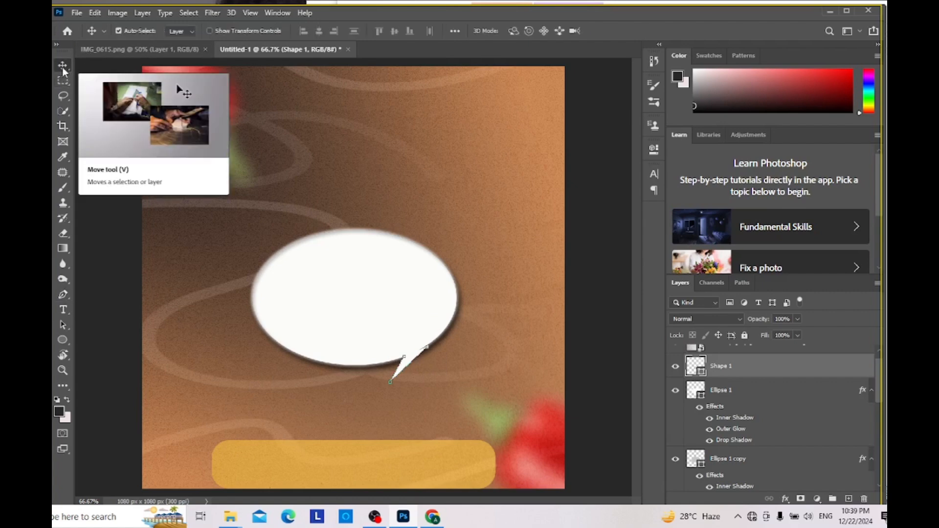
{"action": "left_click", "coordinate": [406, 358]}
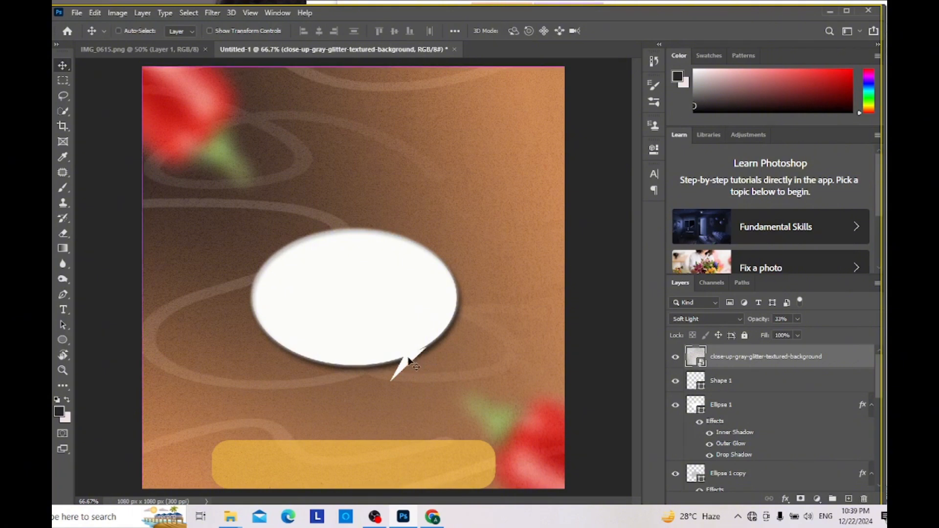
{"action": "key", "text": "ctrl+t"}
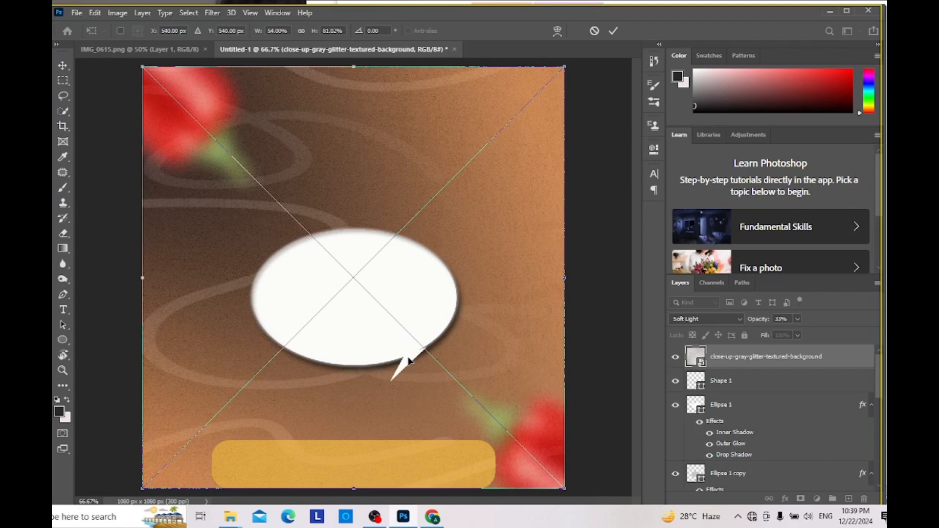
{"action": "key", "text": "Return"}
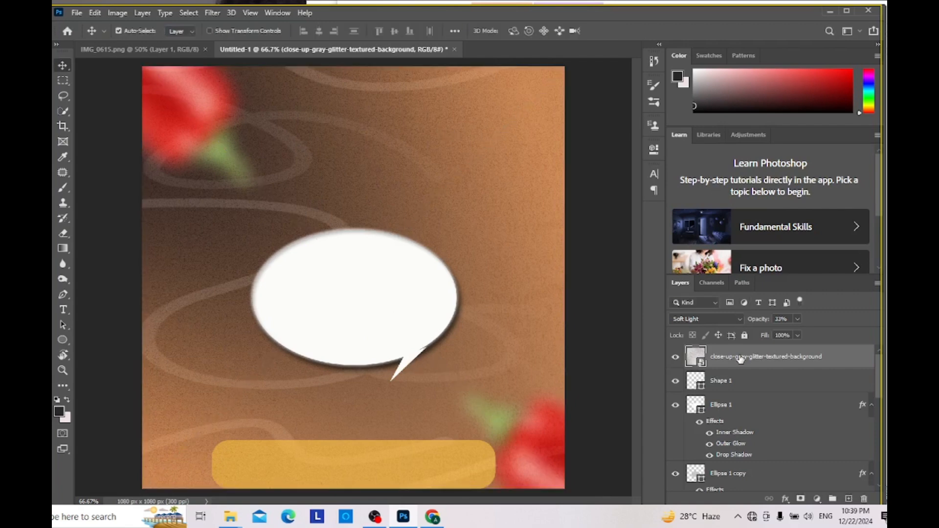
Step: Scale the tail layer Shape 1 up slightly to about 102.3% with Free Transform
{"action": "left_click", "coordinate": [734, 383]}
{"action": "key", "text": "ctrl+t"}
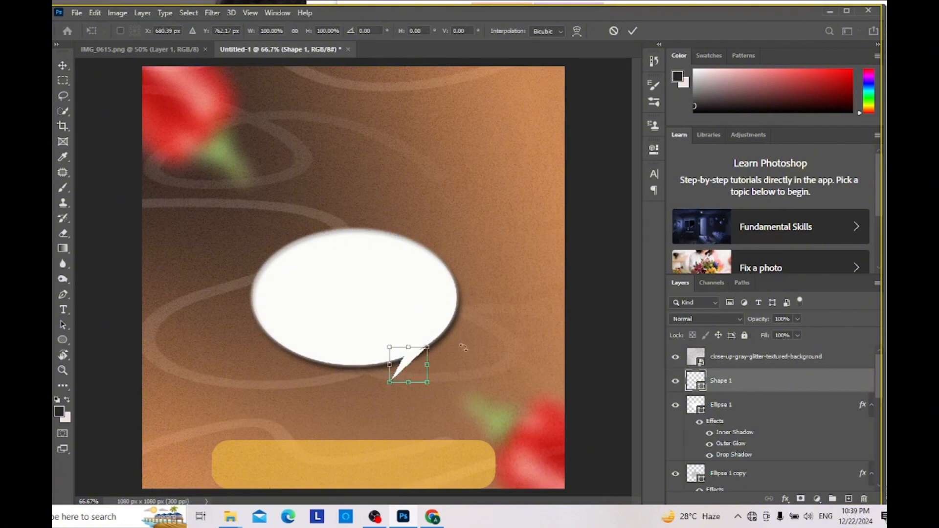
{"action": "left_click_drag", "start_coordinate": [428, 348], "coordinate": [427, 344]}
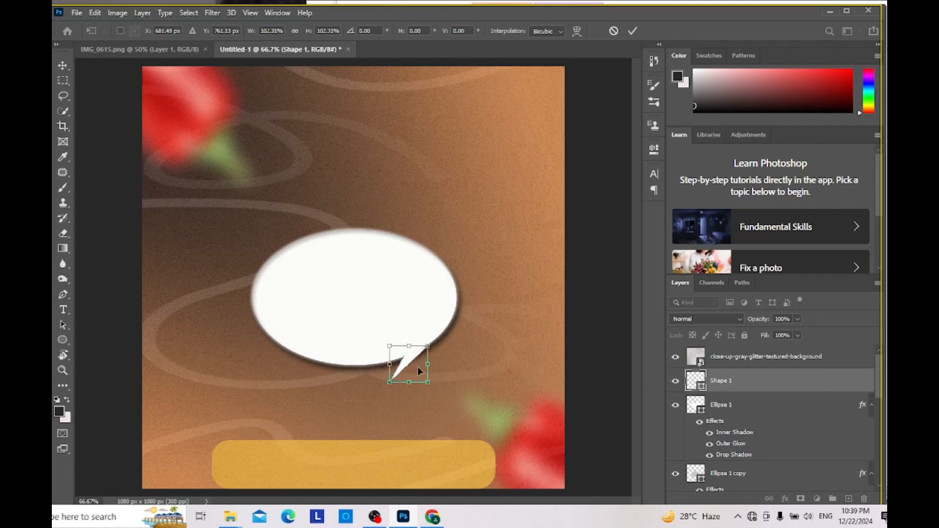
{"action": "key", "text": "Return"}
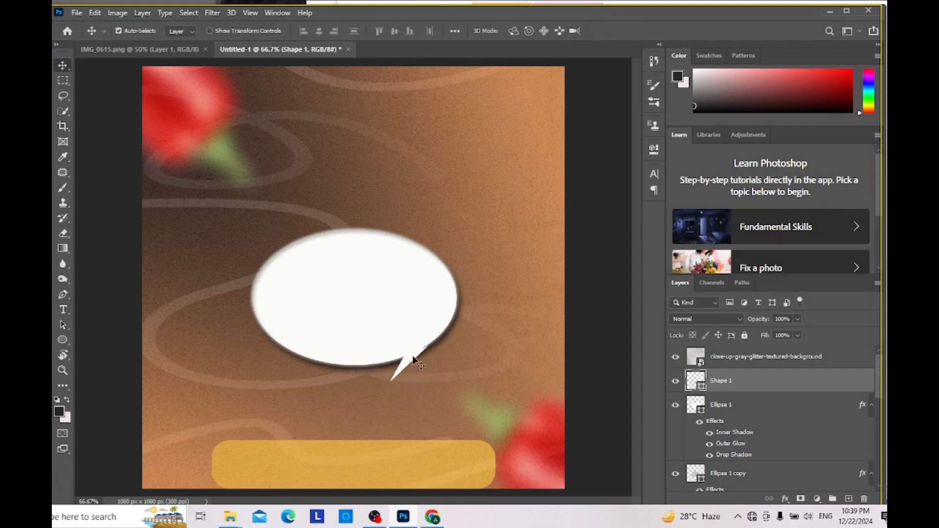
Step: Move the glitter texture layer upward until its lower edge lies across the lower half of the ellipse
{"action": "left_click", "coordinate": [413, 358]}
{"action": "left_click_drag", "start_coordinate": [413, 354], "coordinate": [426, 180]}
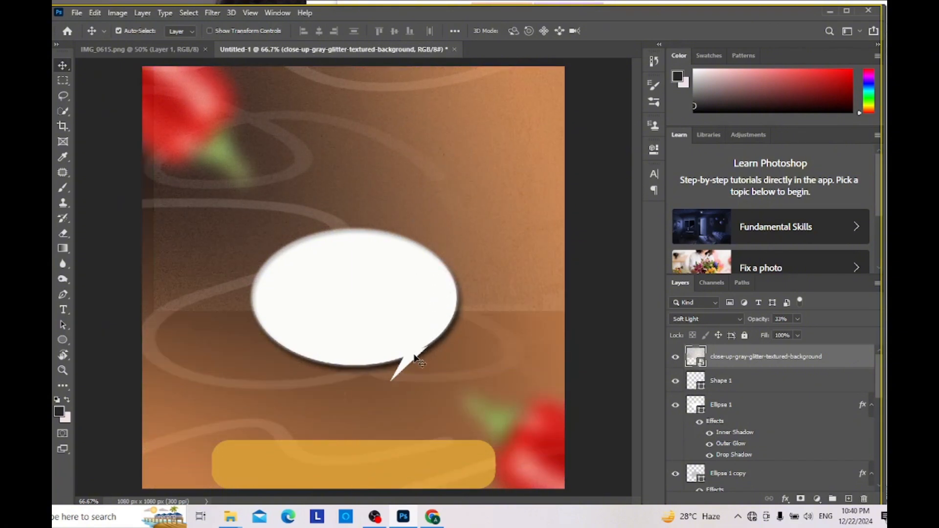
{"action": "left_click_drag", "start_coordinate": [415, 358], "coordinate": [415, 359]}
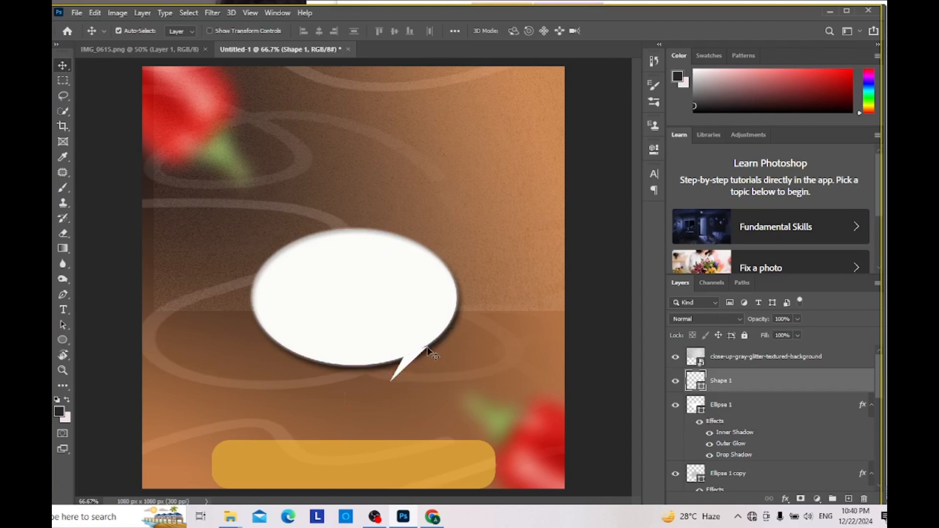
Step: Rotate the tail layer Shape 1 counterclockwise by about 3° with Free Transform to fit the ellipse's edge
{"action": "key", "text": "ctrl"}
{"action": "key", "text": "ctrl+t"}
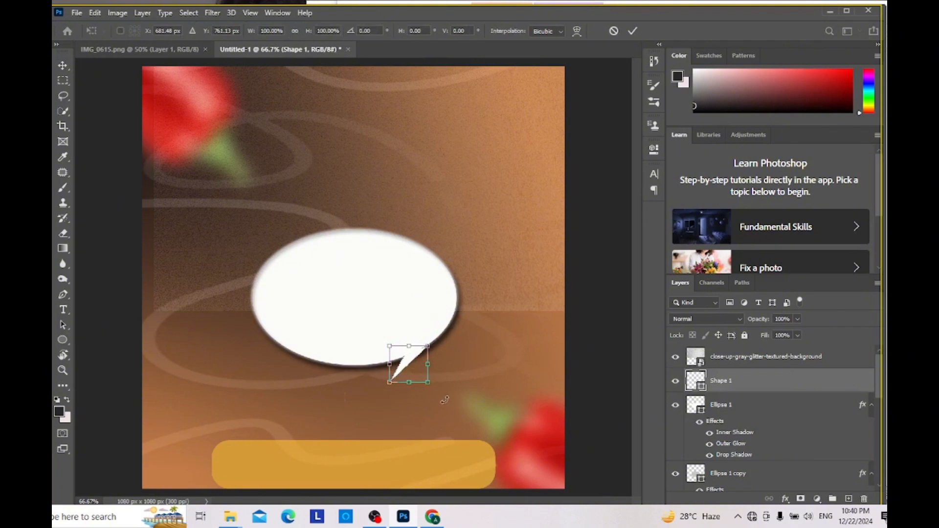
{"action": "left_click_drag", "start_coordinate": [444, 400], "coordinate": [435, 383]}
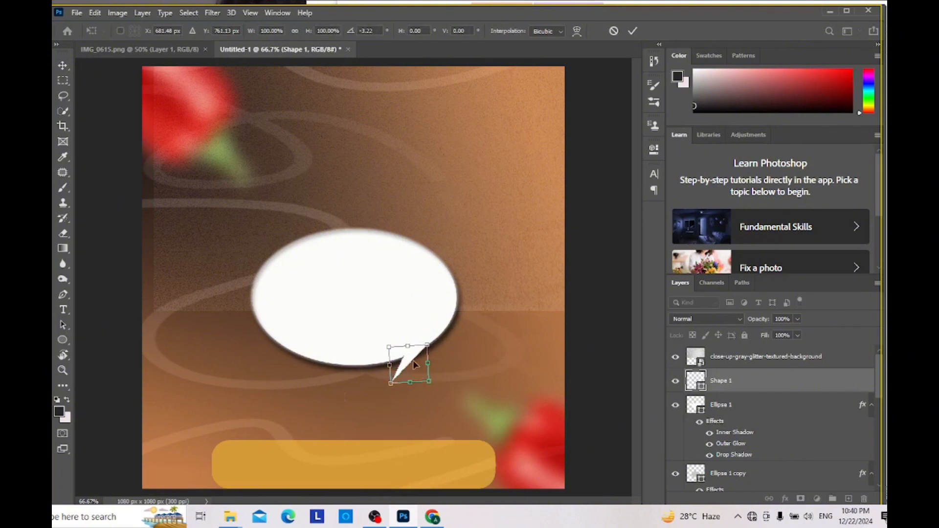
{"action": "key", "text": "Return"}
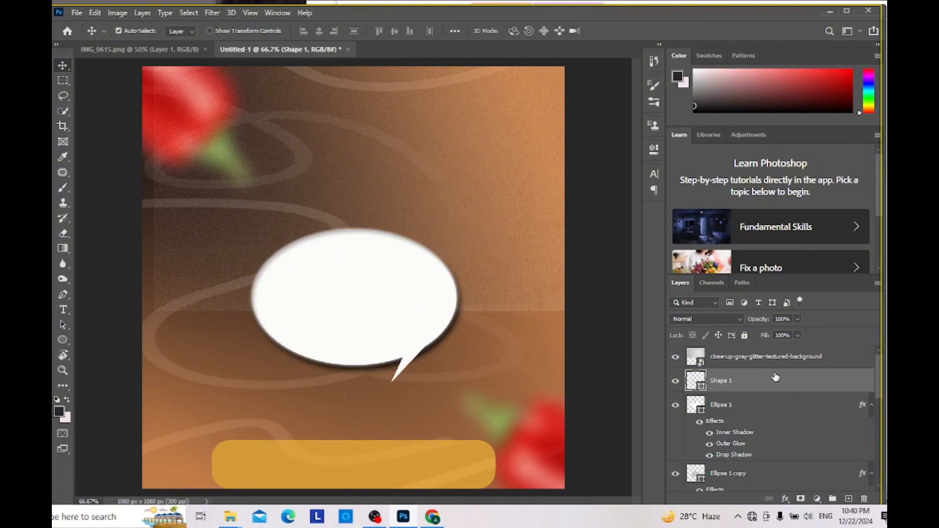
Step: Try merging the Shape 1, Ellipse 1 and Ellipse 1 copy layers into a single speech-bubble shape
{"action": "left_click", "coordinate": [760, 409], "text": "shift"}
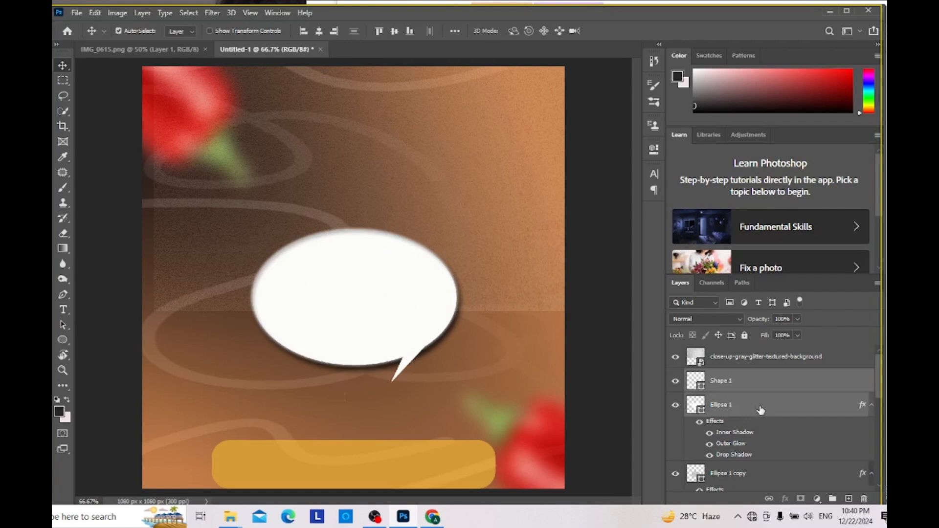
{"action": "left_click", "coordinate": [744, 470], "text": "shift"}
{"action": "scroll", "coordinate": [744, 402], "scroll_direction": "down", "scroll_amount": 1}
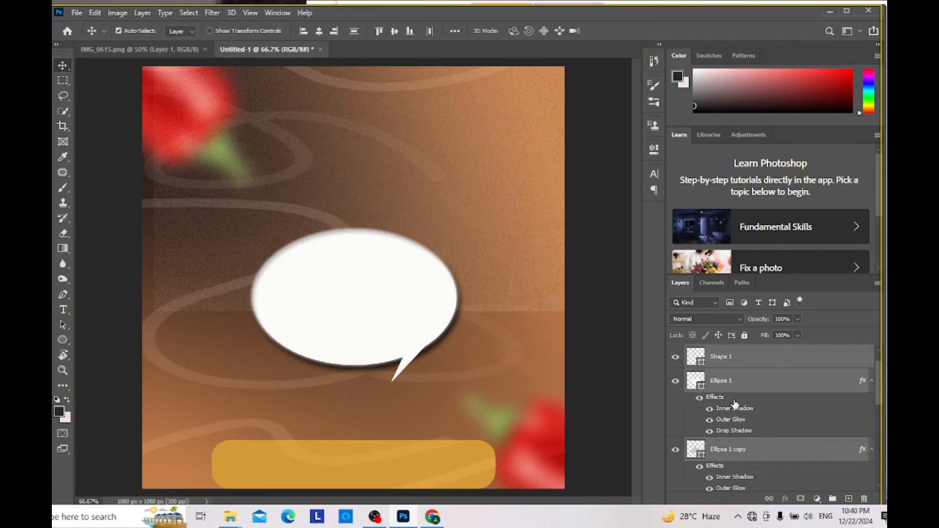
{"action": "right_click", "coordinate": [767, 385]}
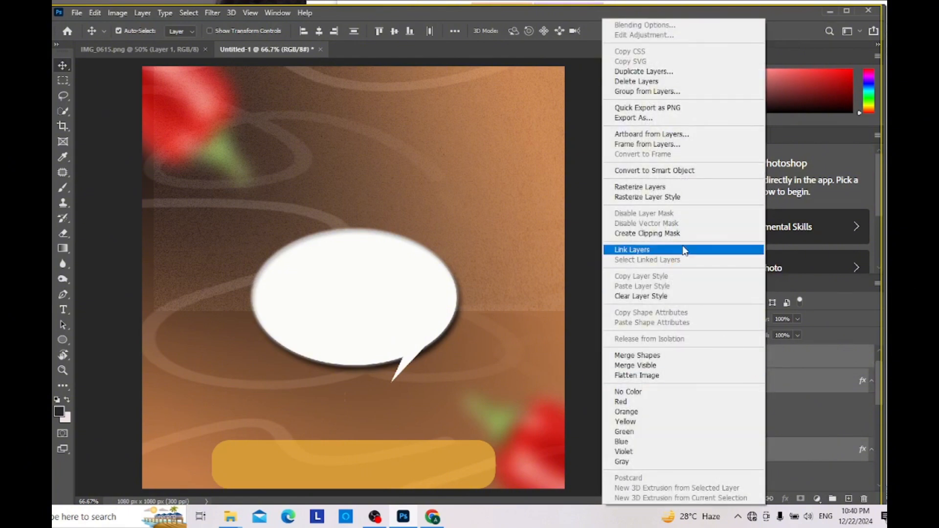
{"action": "left_click", "coordinate": [650, 357]}
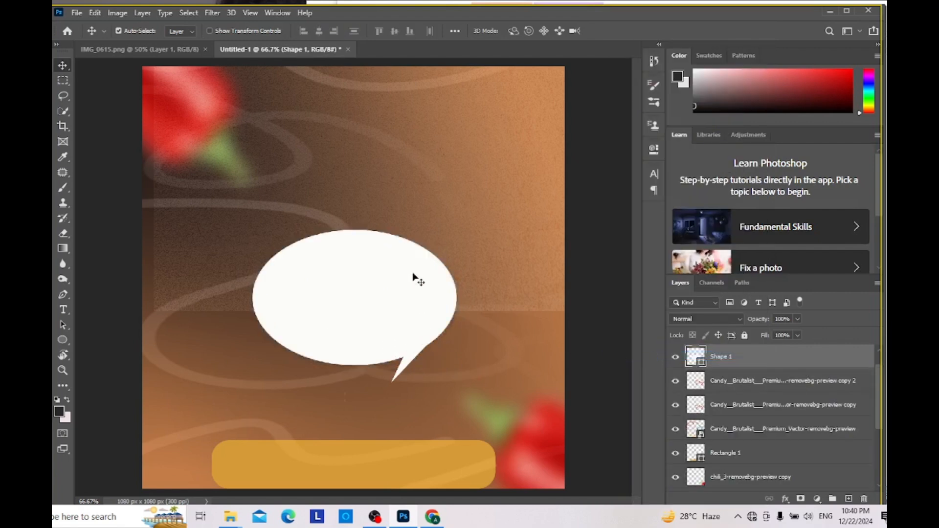
Step: Move the glitter texture layer back down over the whole canvas and select the merged speech-bubble layer
{"action": "left_click_drag", "start_coordinate": [429, 228], "coordinate": [416, 409]}
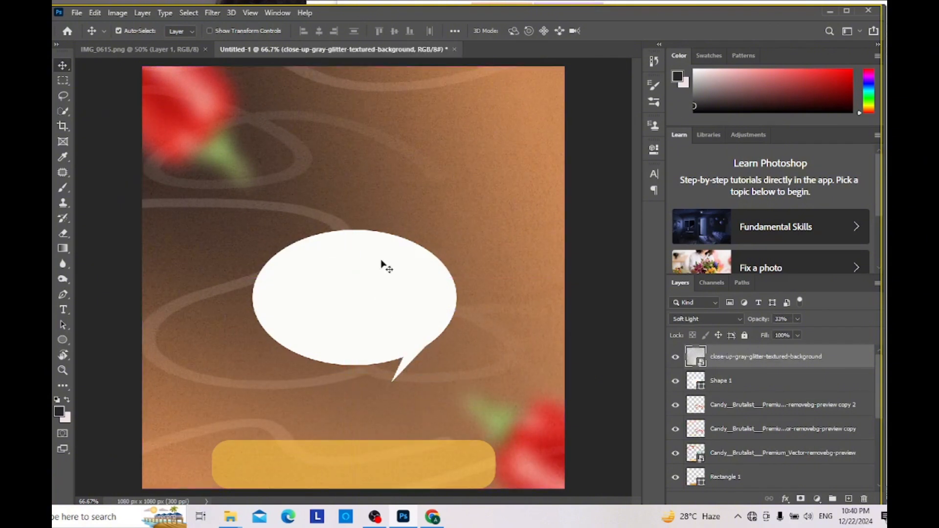
{"action": "left_click", "coordinate": [745, 381]}
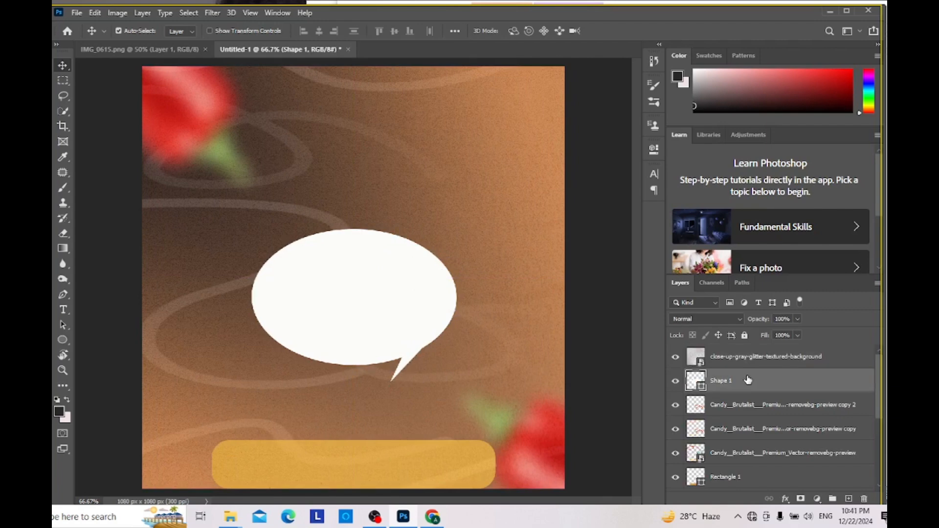
{"action": "right_click", "coordinate": [748, 380]}
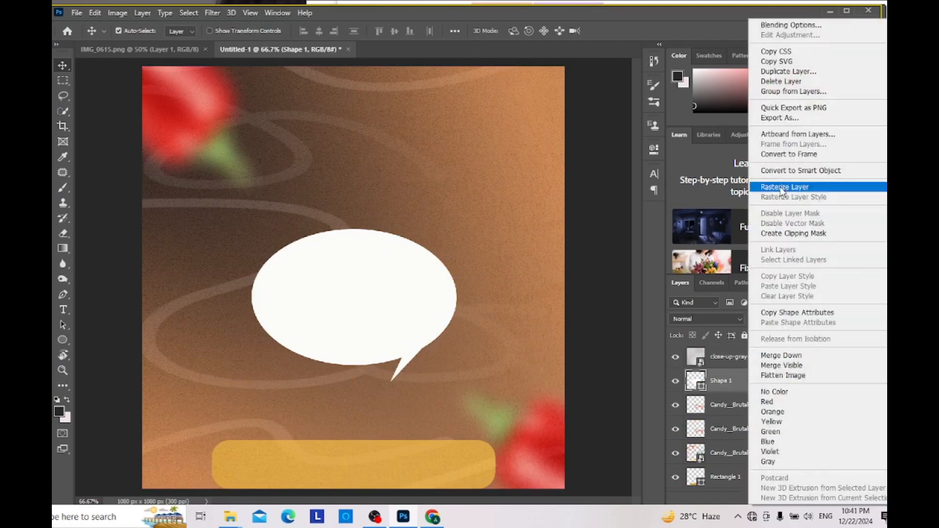
{"action": "left_click", "coordinate": [717, 384]}
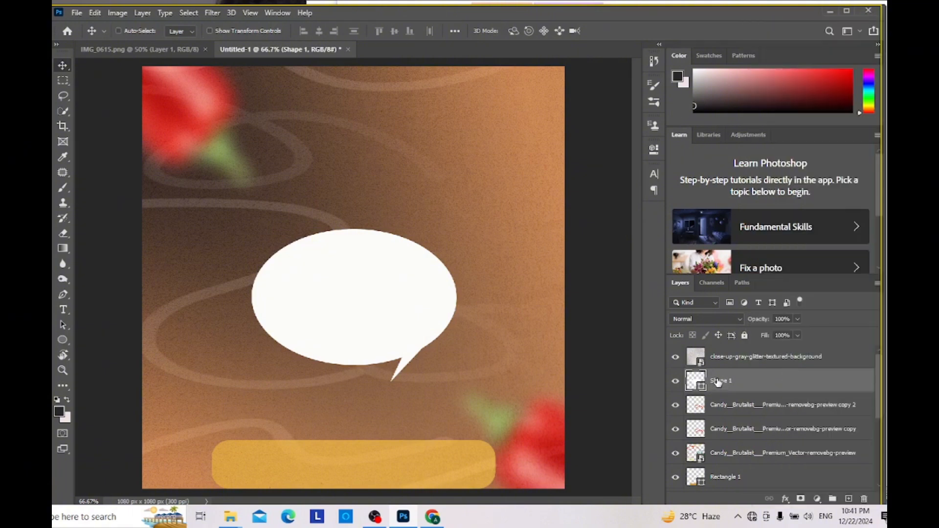
Step: Undo the bubble's nudge, the texture layer's last move and the merging of the shapes
{"action": "key", "text": "ctrl+z"}
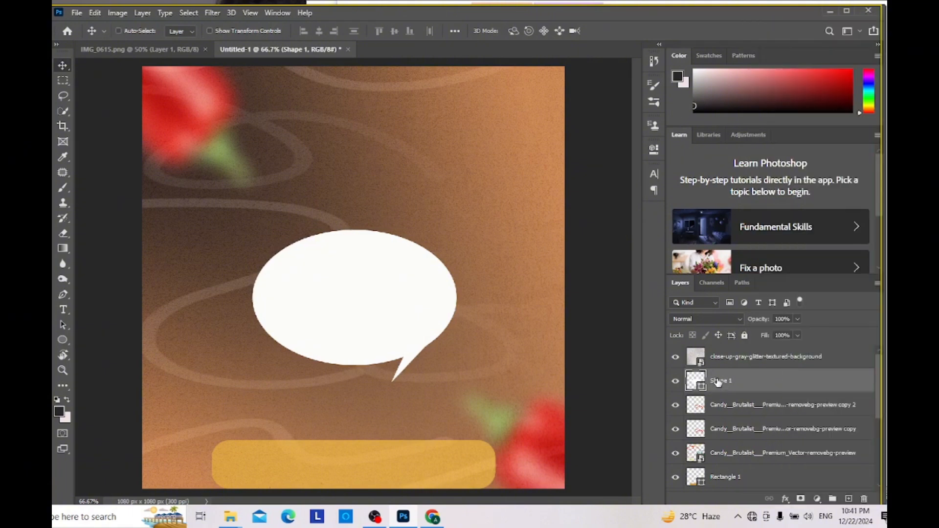
{"action": "key", "text": "ctrl+z"}
{"action": "key", "text": "ctrl+z"}
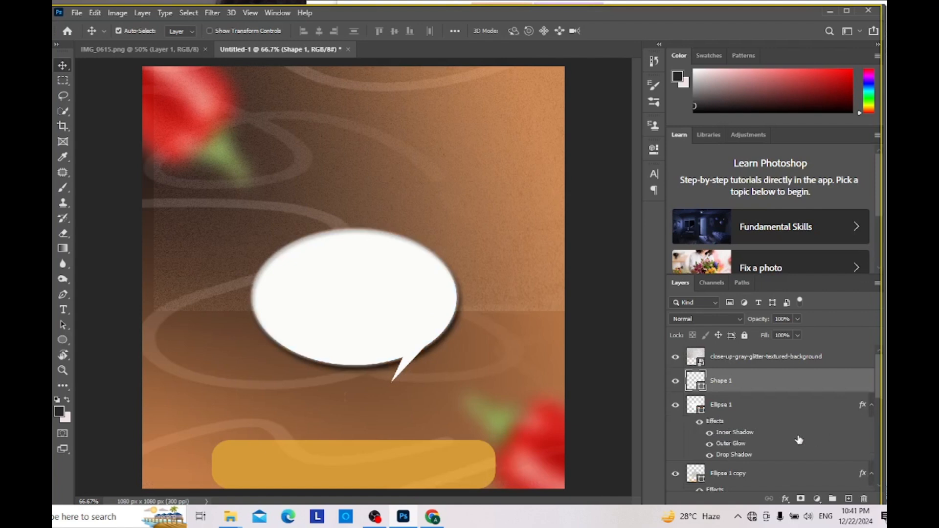
Step: Hide the Ellipse 1 copy layer beneath the white ellipse
{"action": "scroll", "coordinate": [798, 438], "scroll_direction": "down", "scroll_amount": 2}
{"action": "left_click", "coordinate": [780, 427]}
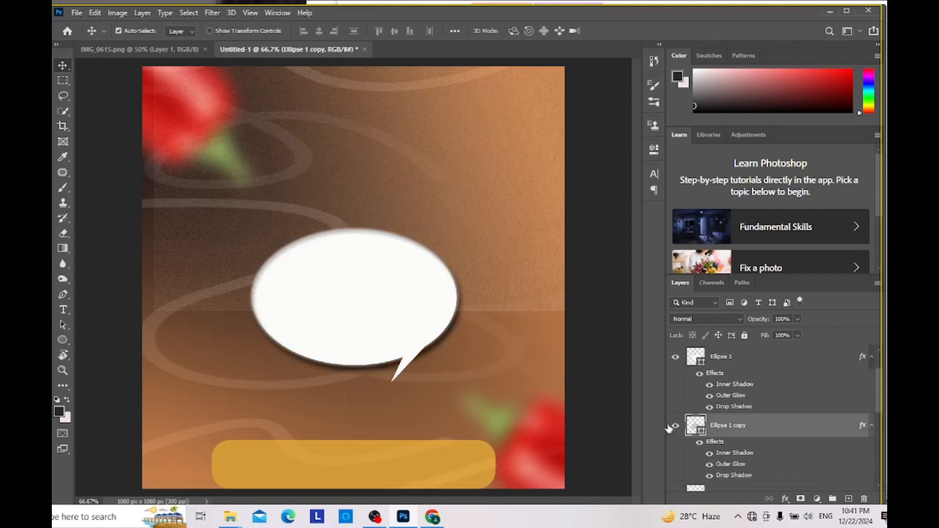
{"action": "left_click", "coordinate": [676, 425]}
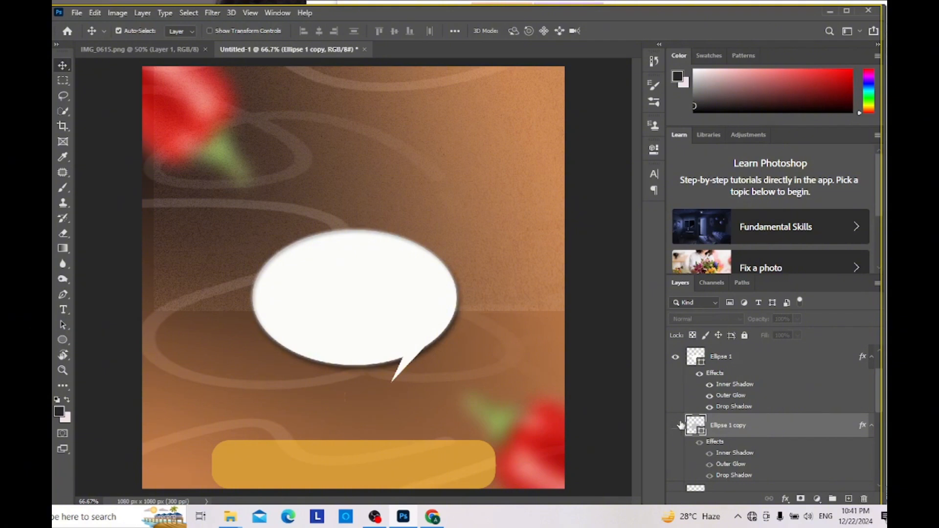
Step: Duplicate the Shape 1 tail layer and move the copy beneath the Ellipse 1 layer
{"action": "scroll", "coordinate": [742, 422], "scroll_direction": "up", "scroll_amount": 1}
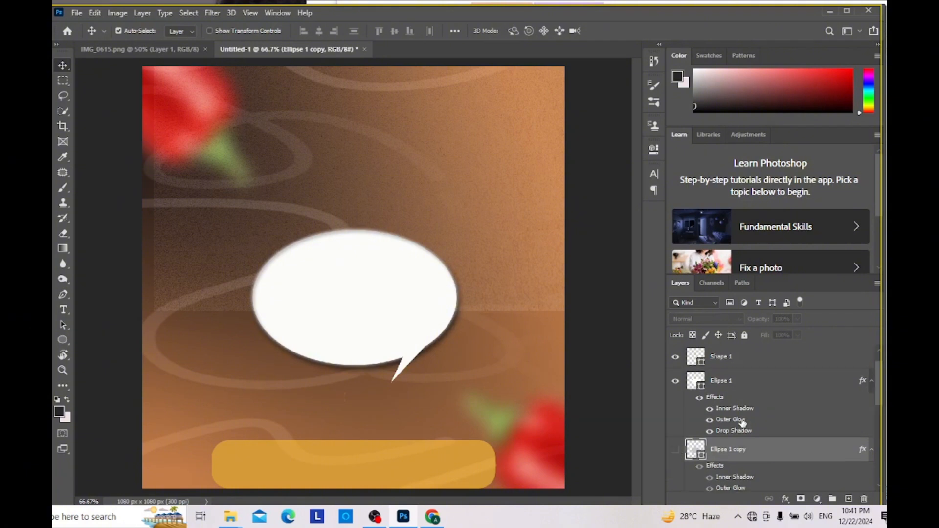
{"action": "left_click", "coordinate": [738, 360]}
{"action": "right_click", "coordinate": [739, 360]}
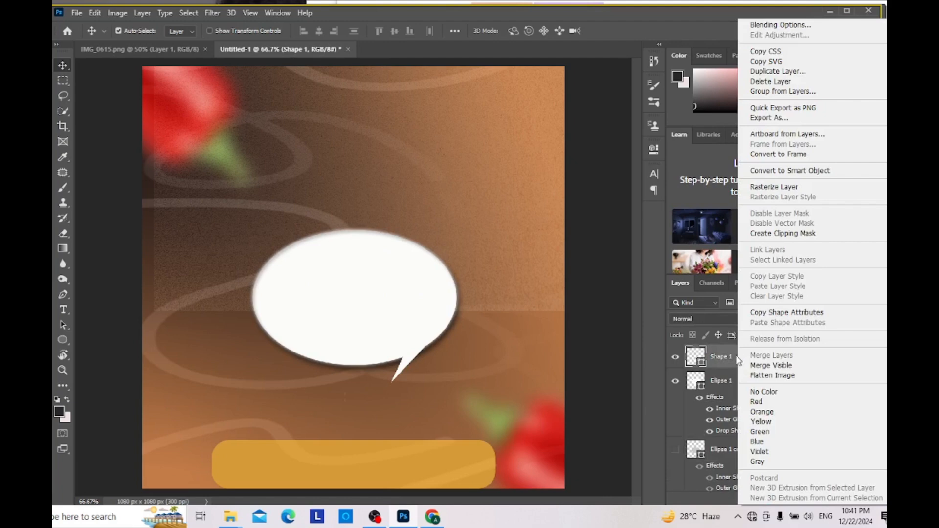
{"action": "left_click", "coordinate": [723, 362]}
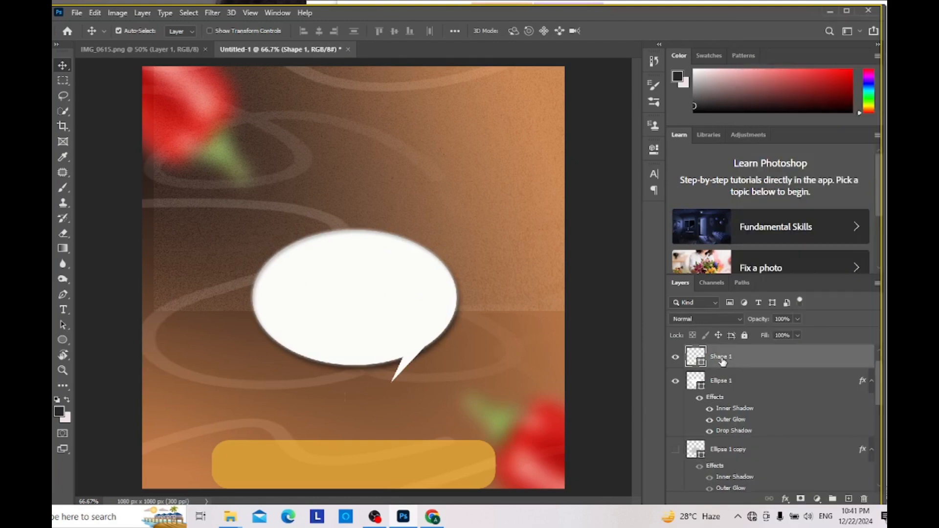
{"action": "right_click", "coordinate": [722, 361]}
{"action": "left_click", "coordinate": [786, 71]}
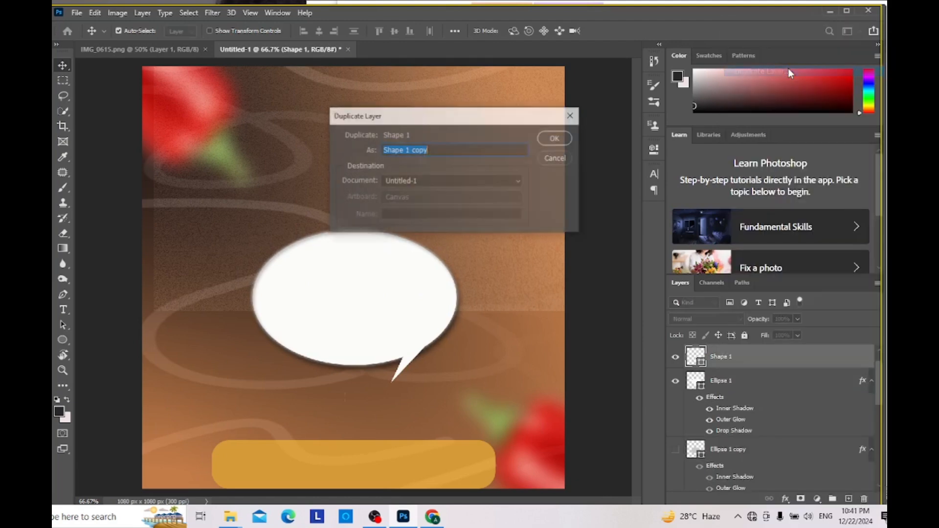
{"action": "left_click", "coordinate": [569, 141]}
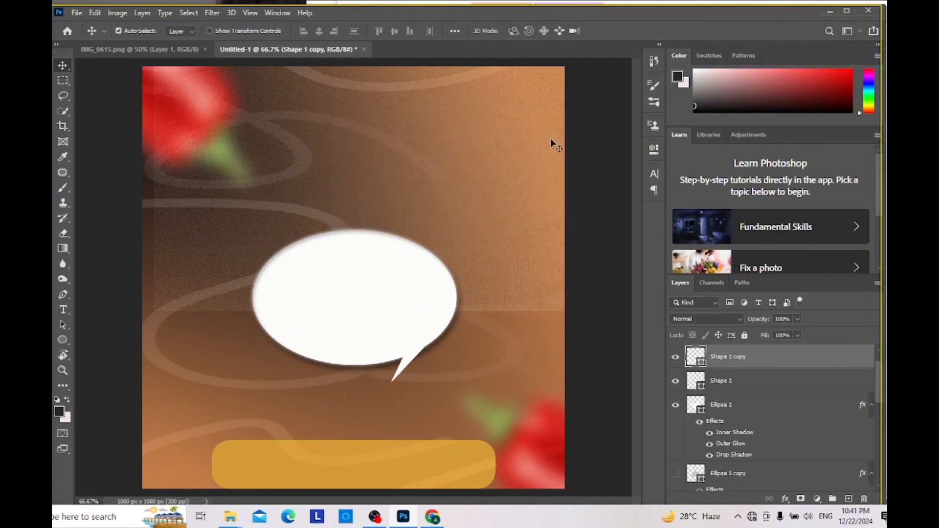
{"action": "left_click_drag", "start_coordinate": [740, 360], "coordinate": [740, 449]}
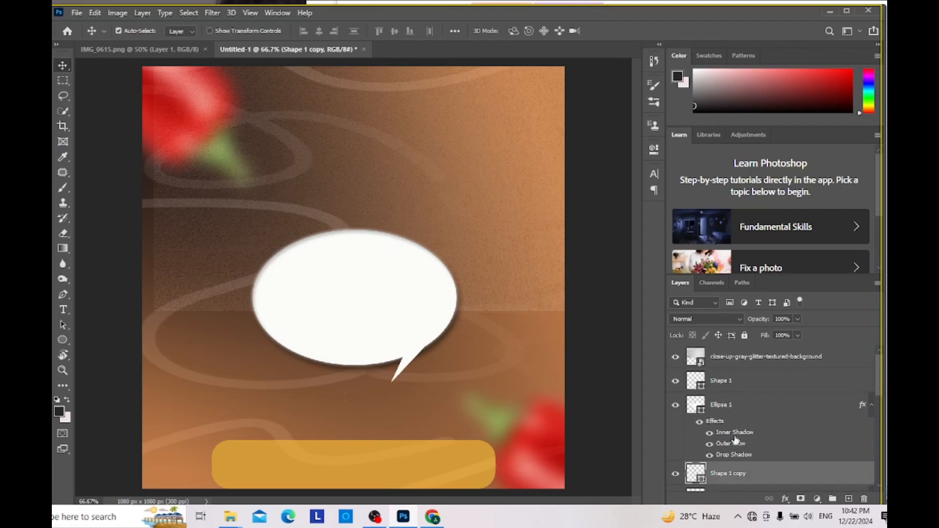
Step: Try merging Shape 1 with Ellipse 1, and Shape 1 copy with the hidden Ellipse 1 copy
{"action": "left_click", "coordinate": [753, 382]}
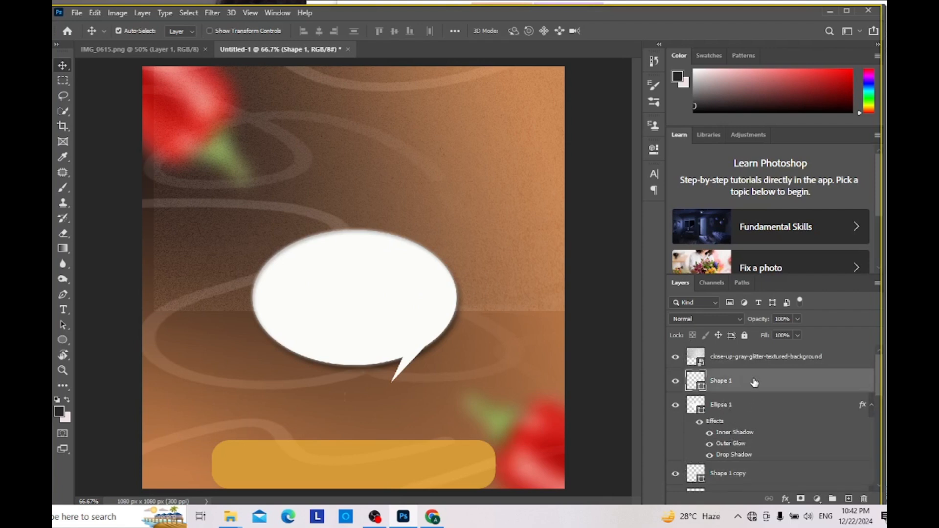
{"action": "left_click", "coordinate": [751, 402], "text": "ctrl"}
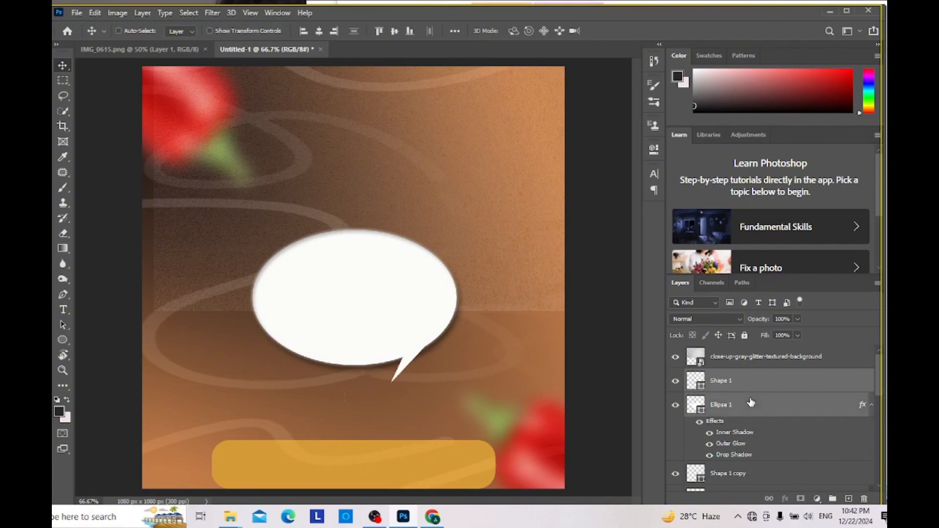
{"action": "right_click", "coordinate": [751, 402]}
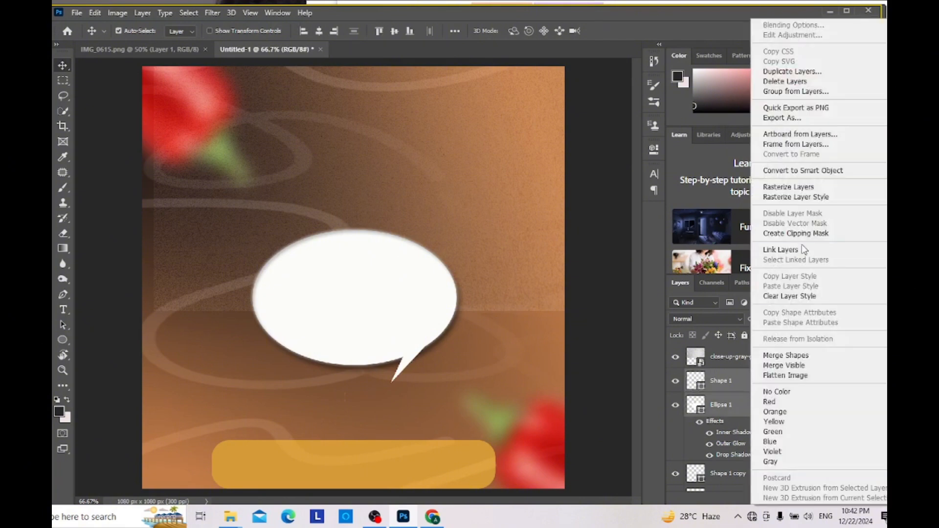
{"action": "left_click", "coordinate": [801, 356]}
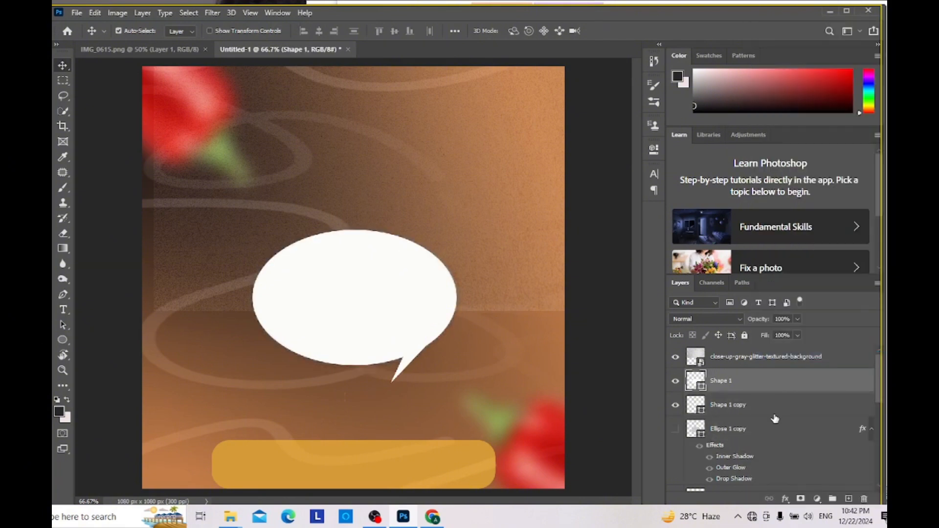
{"action": "left_click", "coordinate": [762, 413]}
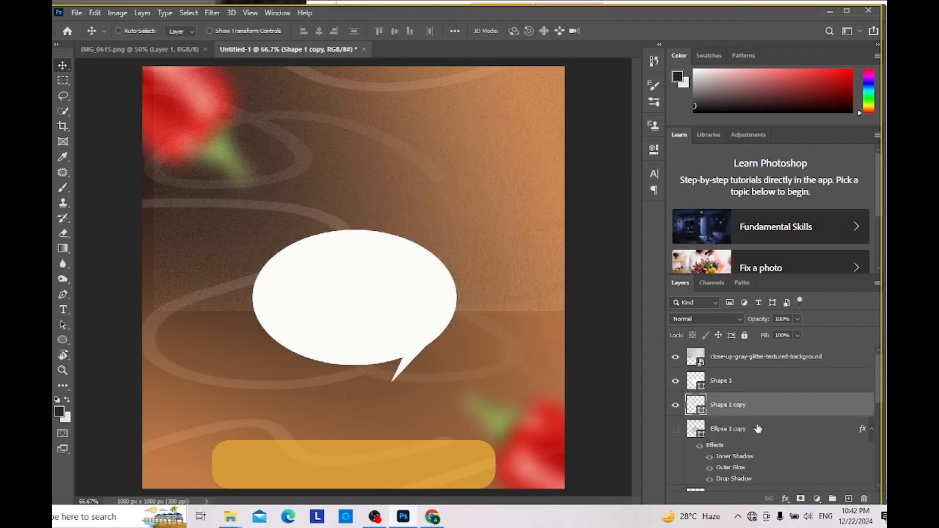
{"action": "left_click", "coordinate": [758, 429], "text": "ctrl"}
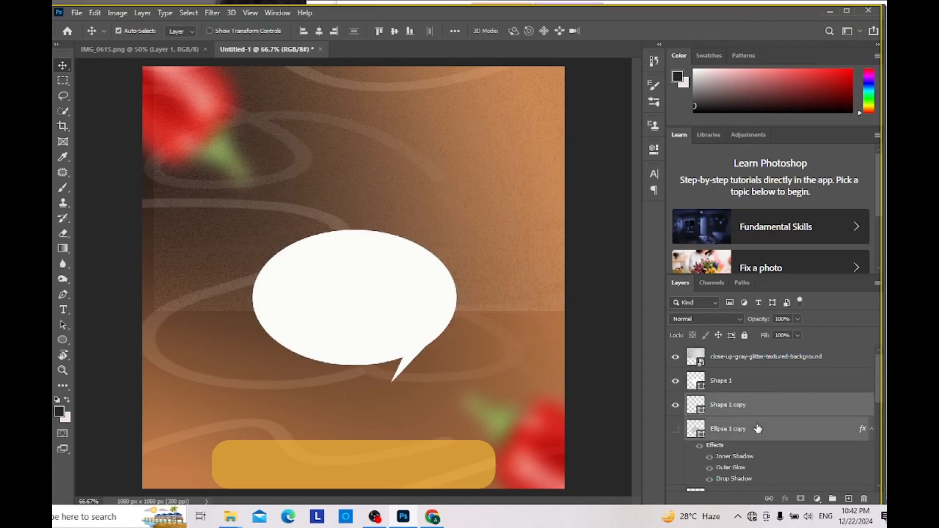
{"action": "right_click", "coordinate": [757, 429]}
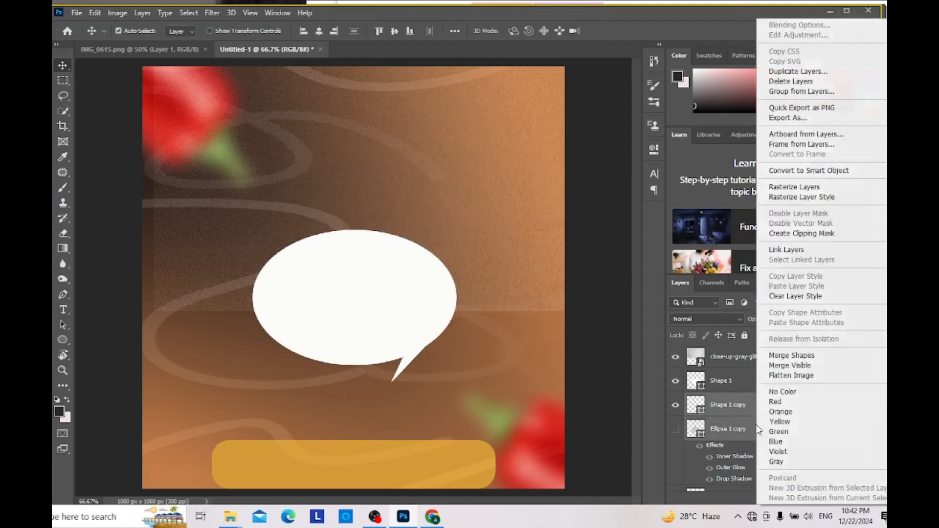
{"action": "left_click", "coordinate": [790, 355]}
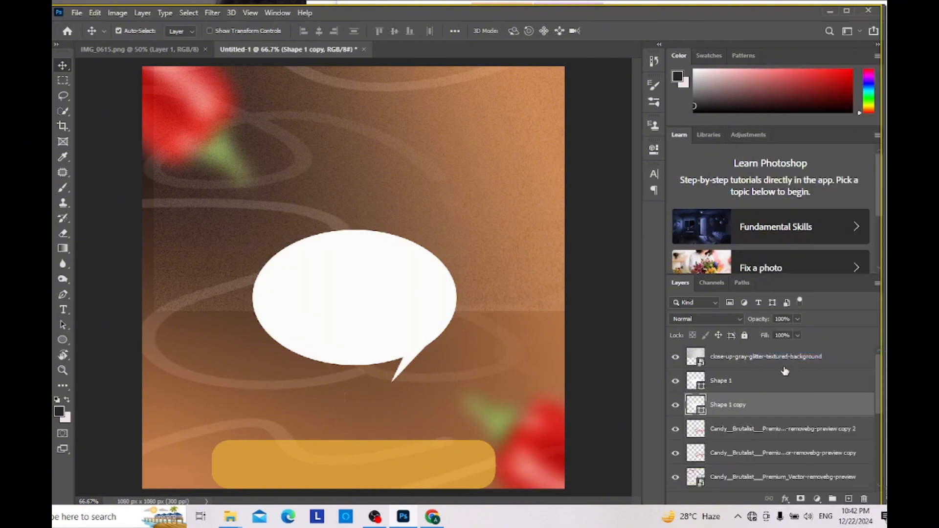
Step: Undo both shape merges
{"action": "key", "text": "ctrl+z"}
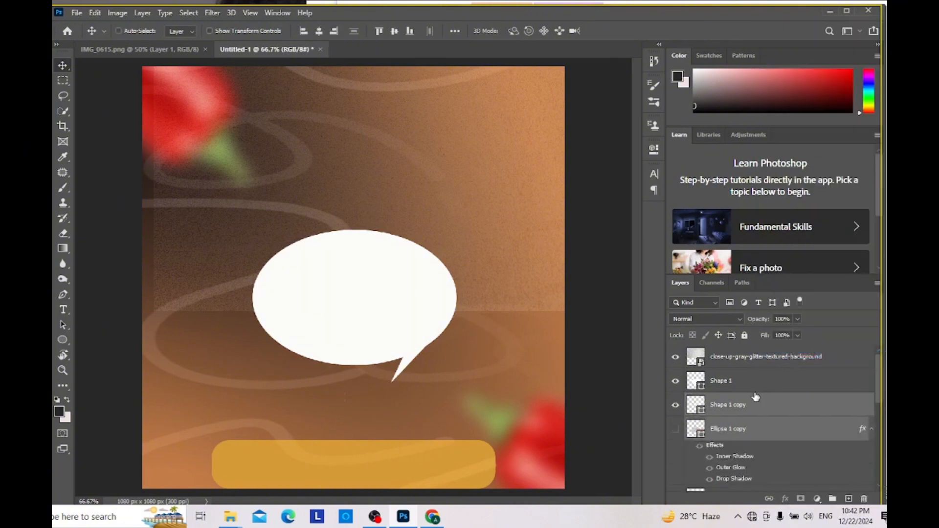
{"action": "key", "text": "ctrl+z"}
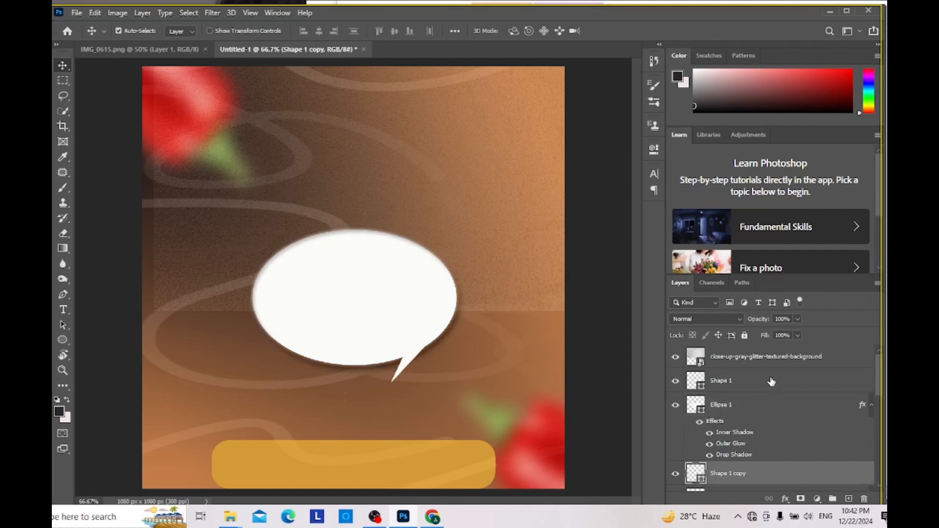
Step: Move the Shape 1 layer directly beneath Ellipse 1 and merge the two into one speech-bubble shape
{"action": "left_click_drag", "start_coordinate": [770, 381], "coordinate": [770, 456]}
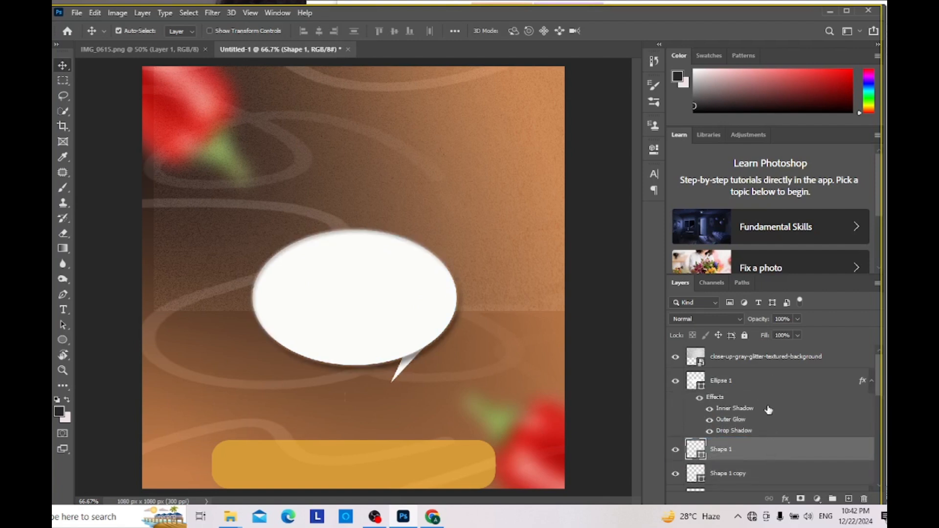
{"action": "left_click", "coordinate": [764, 381]}
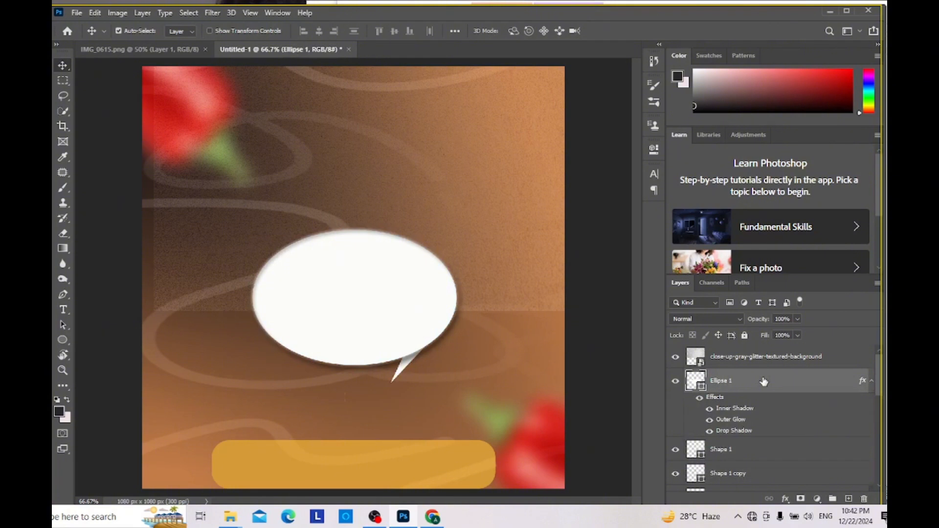
{"action": "left_click", "coordinate": [745, 457], "text": "ctrl"}
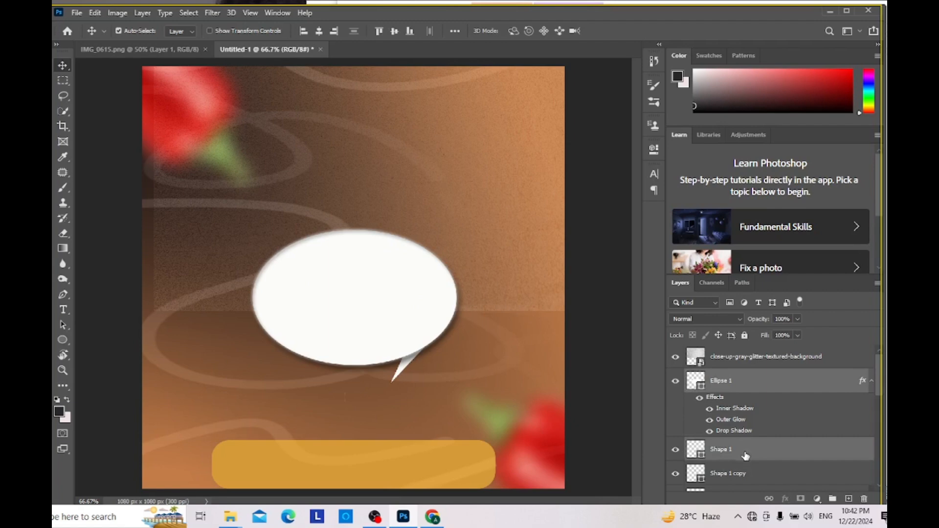
{"action": "right_click", "coordinate": [745, 452]}
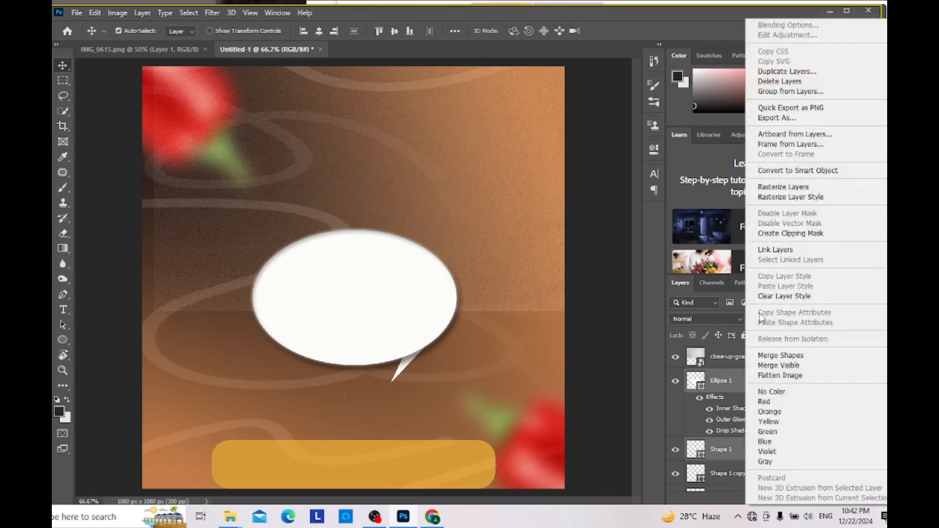
{"action": "left_click", "coordinate": [778, 356]}
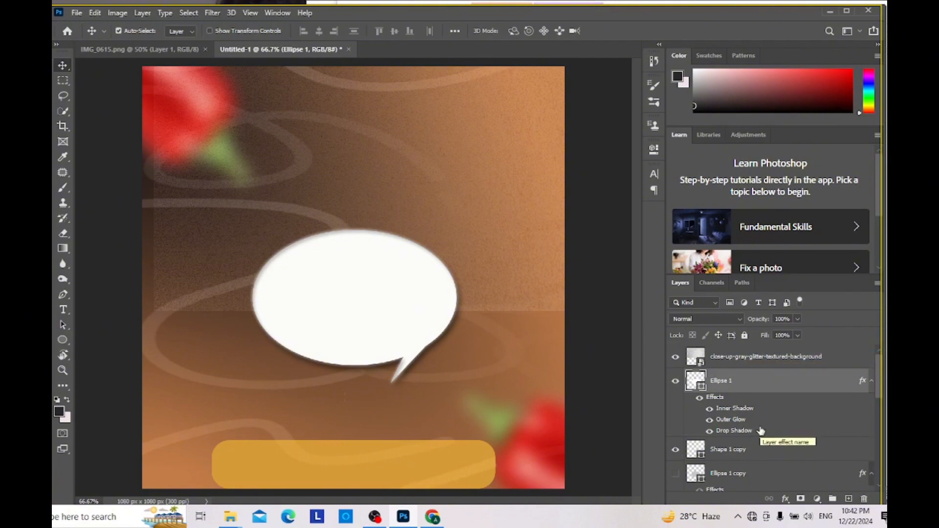
Step: Move the Shape 1 copy layer beneath Ellipse 1 copy and merge these two shapes
{"action": "scroll", "coordinate": [747, 434], "scroll_direction": "down", "scroll_amount": 1}
{"action": "mouse_move", "coordinate": [744, 429]}
{"action": "left_mouse_down"}
{"action": "mouse_move", "coordinate": [752, 457]}
{"action": "mouse_move", "coordinate": [748, 443]}
{"action": "left_mouse_up"}
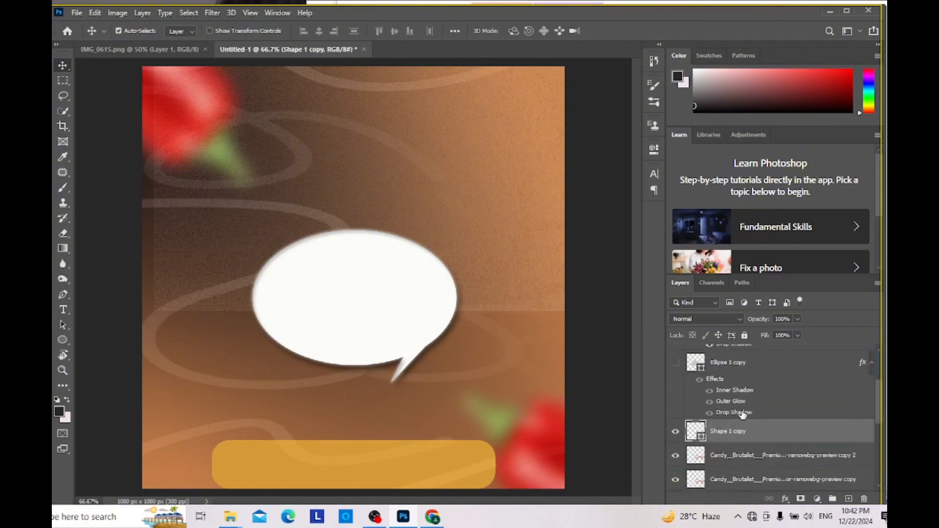
{"action": "left_click", "coordinate": [747, 368]}
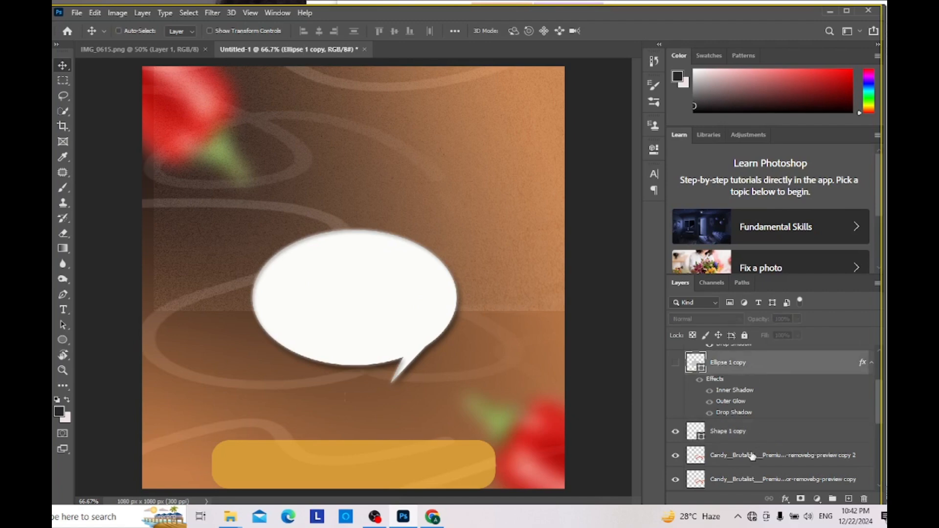
{"action": "left_click", "coordinate": [750, 437], "text": "ctrl"}
{"action": "right_click", "coordinate": [749, 437]}
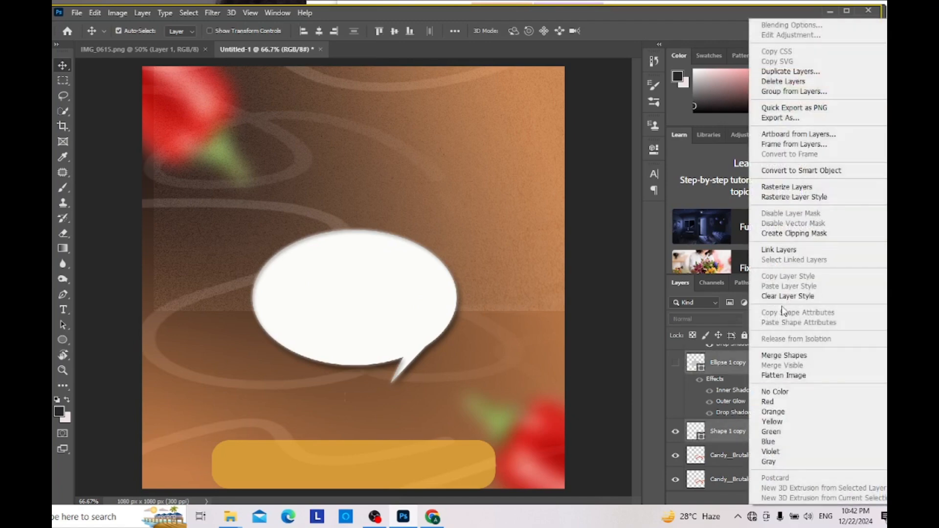
{"action": "left_click", "coordinate": [792, 356]}
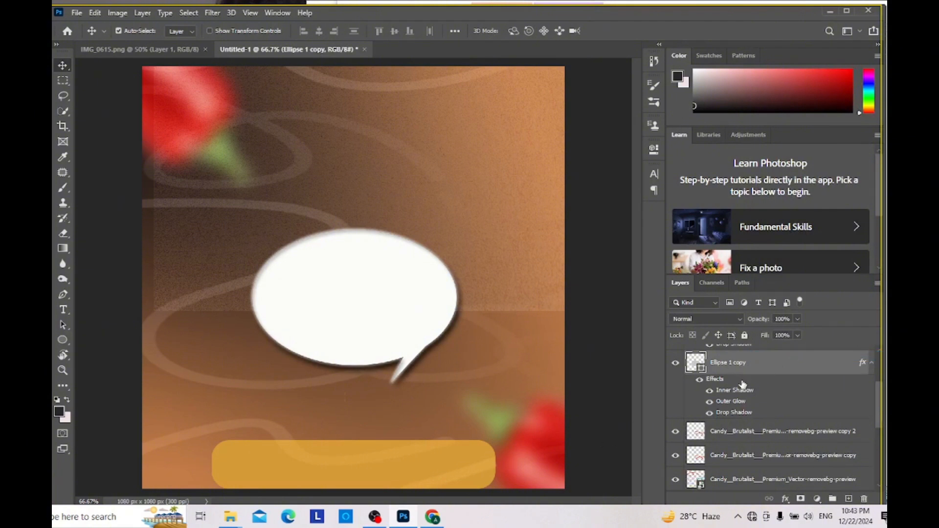
Step: Move the white speech bubble up towards the middle of the canvas
{"action": "scroll", "coordinate": [744, 375], "scroll_direction": "up", "scroll_amount": 4}
{"action": "scroll", "coordinate": [743, 385], "scroll_direction": "up", "scroll_amount": 1}
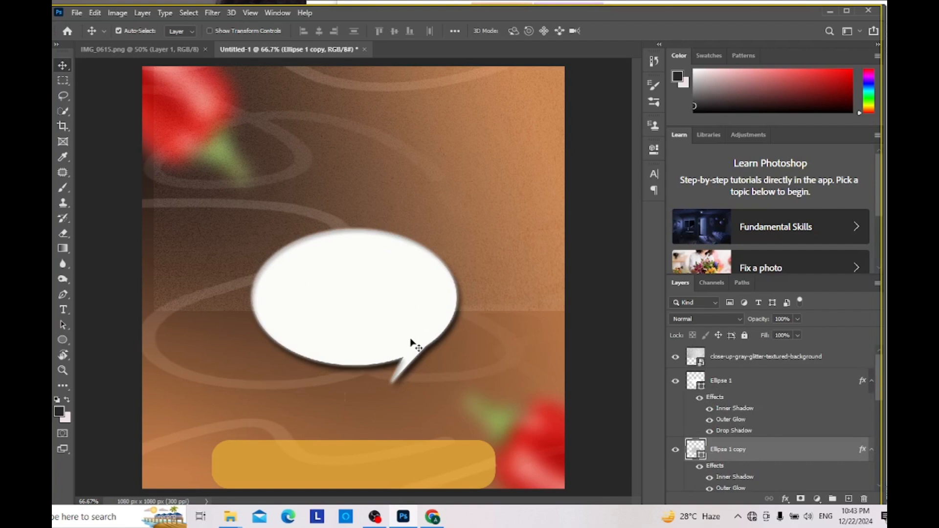
{"action": "left_click_drag", "start_coordinate": [415, 344], "coordinate": [396, 287]}
{"action": "key", "text": "ctrl+z"}
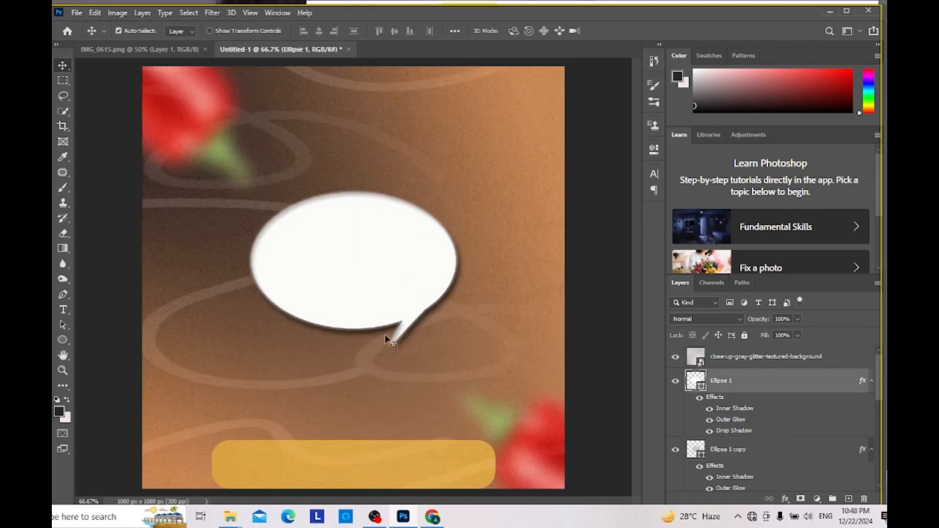
Step: Check the reference flyer's speech bubble and add a Bevel & Emboss effect with the Inner Bevel style to the Ellipse 1 layer
{"action": "left_click", "coordinate": [131, 52]}
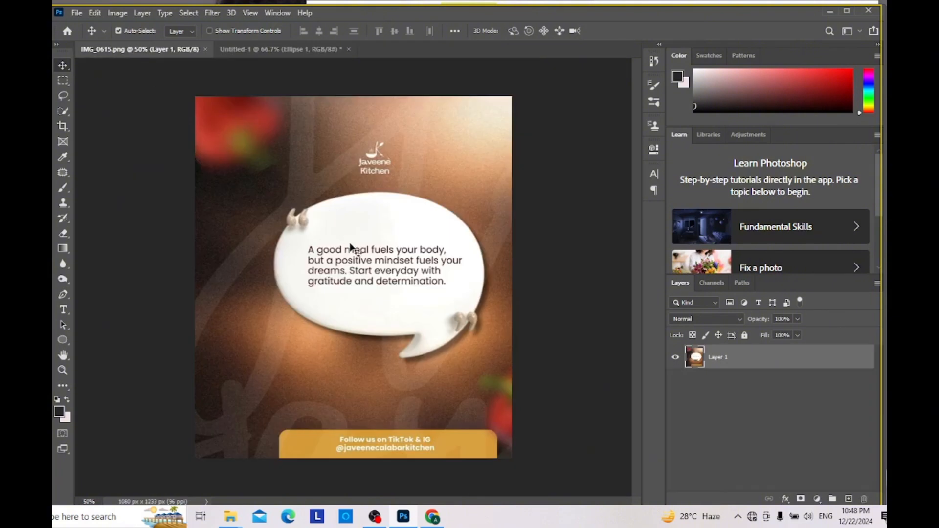
{"action": "left_click", "coordinate": [262, 48]}
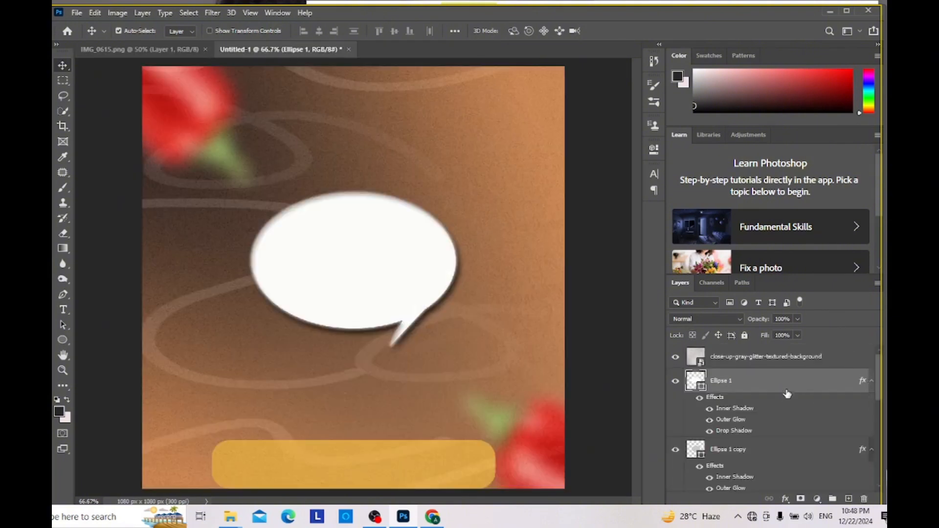
{"action": "right_click", "coordinate": [786, 386]}
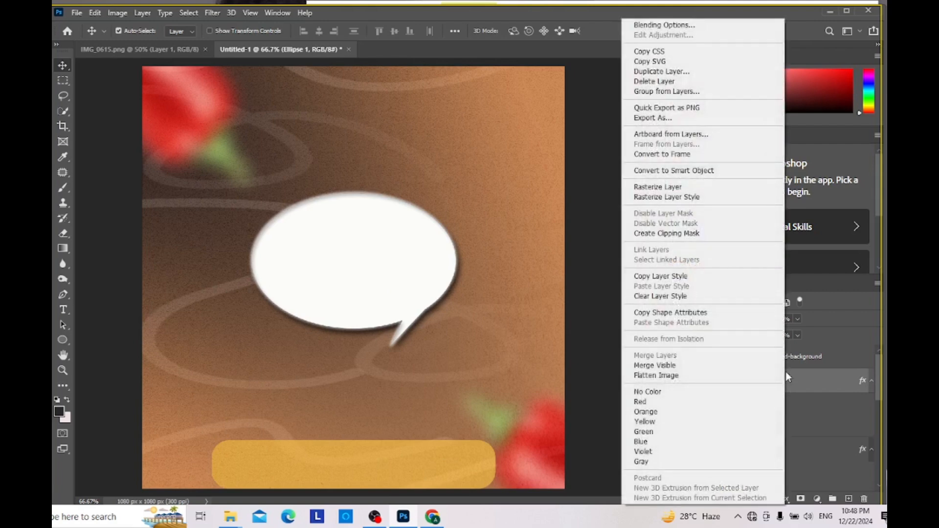
{"action": "left_click", "coordinate": [822, 384]}
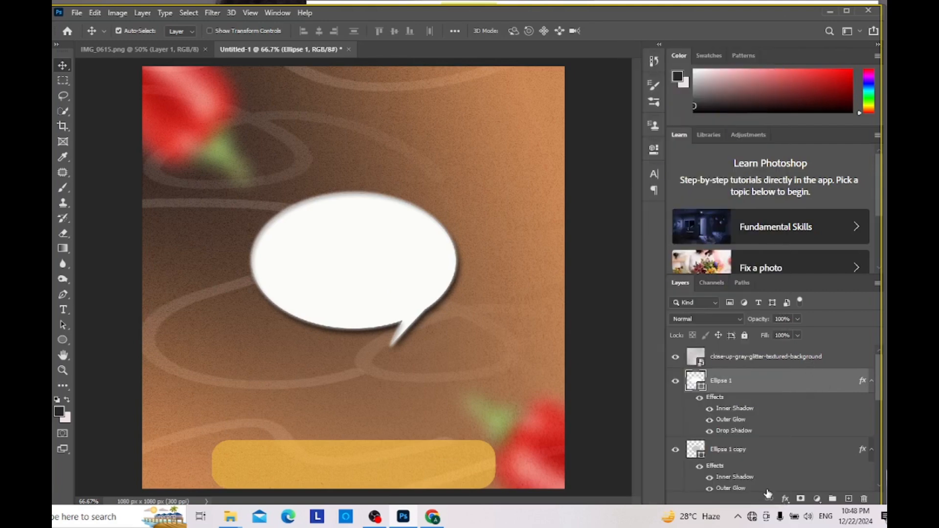
{"action": "left_click", "coordinate": [785, 499]}
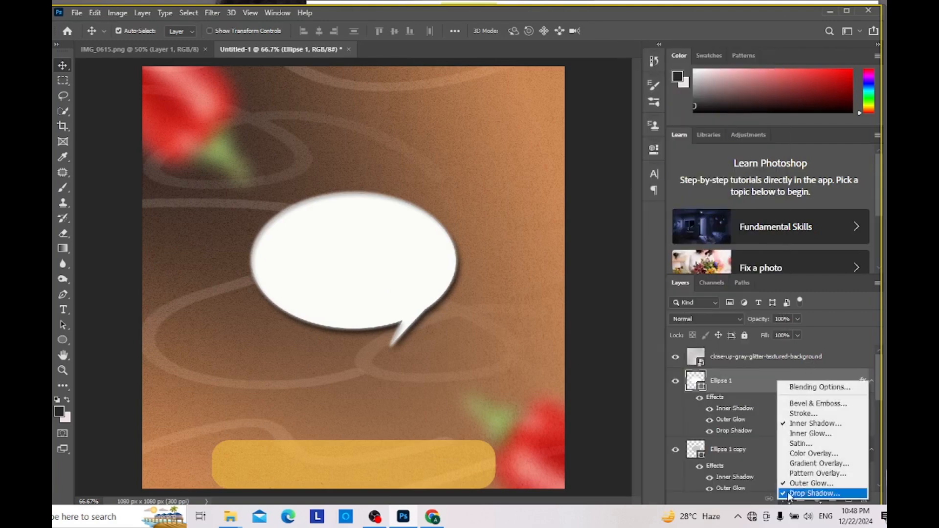
{"action": "left_click", "coordinate": [823, 403]}
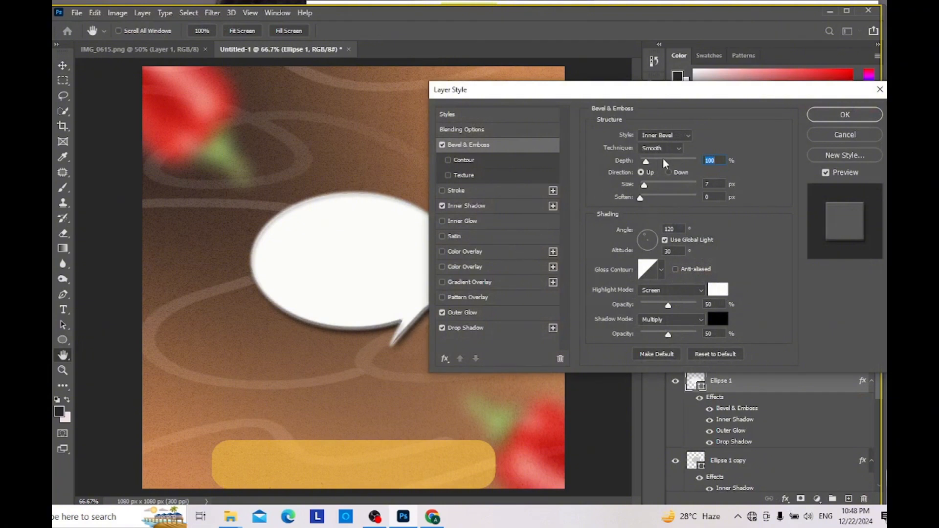
{"action": "left_click", "coordinate": [670, 137]}
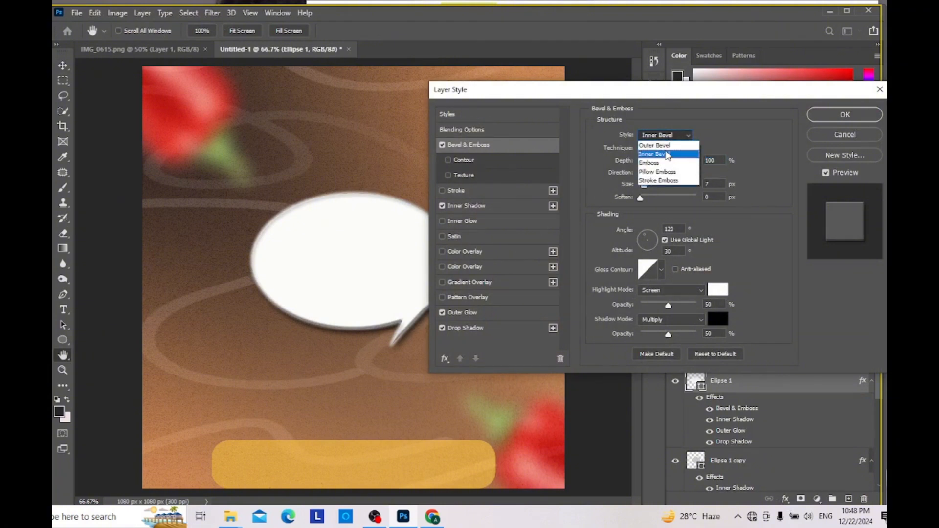
{"action": "left_click", "coordinate": [653, 155]}
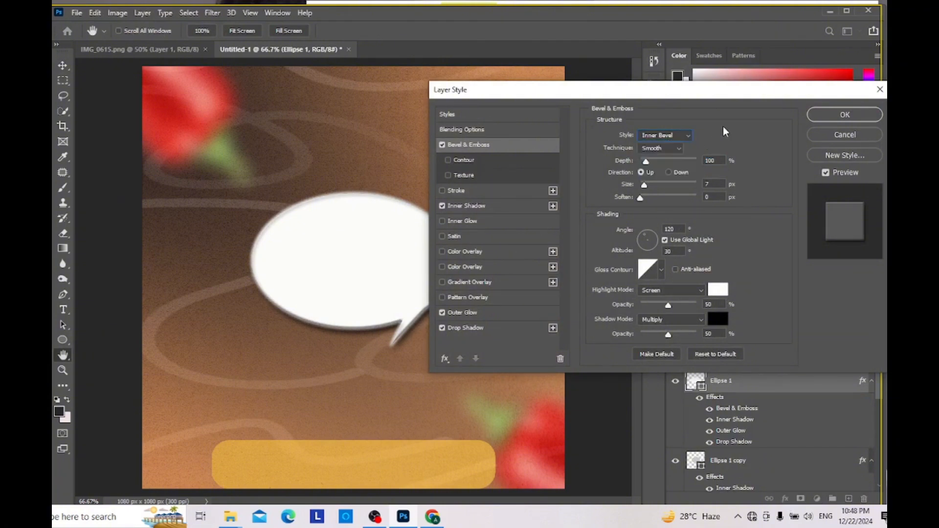
Step: Set the Ellipse 1 bevel's depth to 147% and size to 29 px, increase its softening and apply the effect
{"action": "left_click_drag", "start_coordinate": [646, 161], "coordinate": [649, 163]}
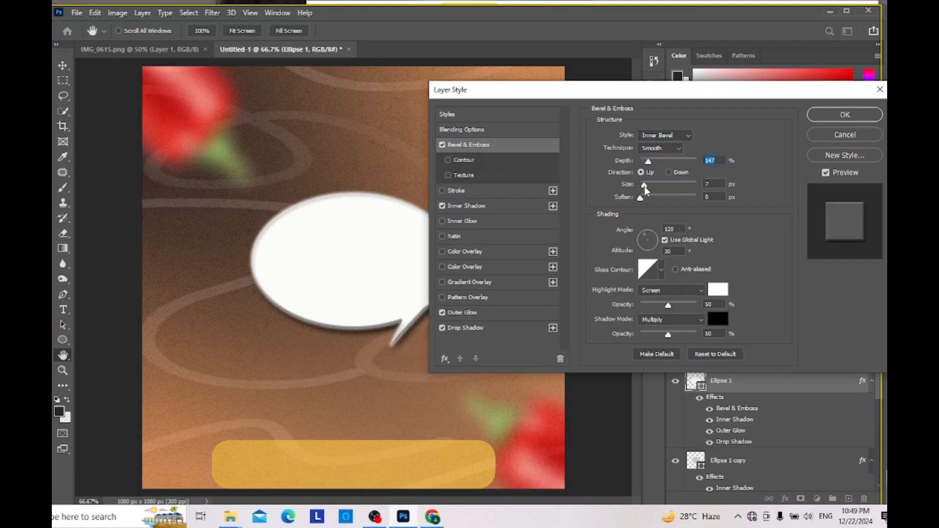
{"action": "mouse_move", "coordinate": [646, 191]}
{"action": "left_mouse_down"}
{"action": "mouse_move", "coordinate": [662, 190]}
{"action": "mouse_move", "coordinate": [652, 195]}
{"action": "left_mouse_up"}
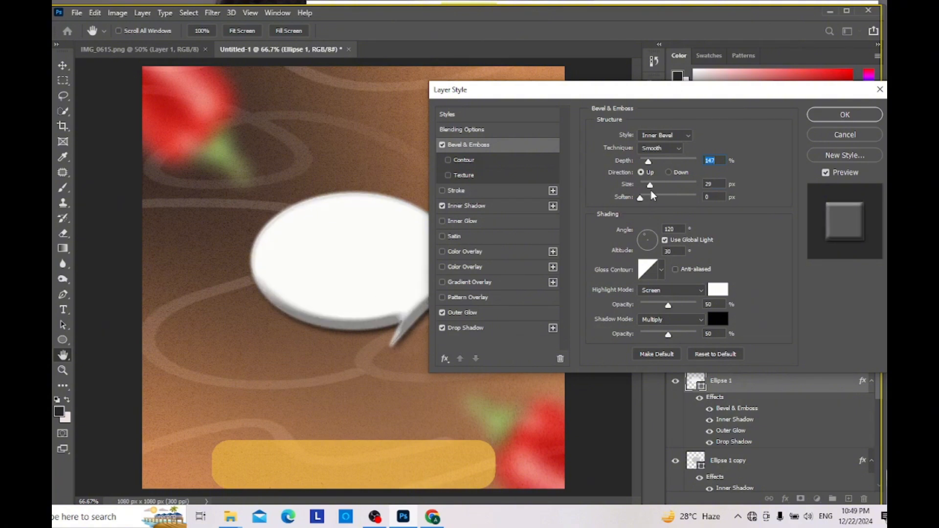
{"action": "key", "text": "Tab"}
{"action": "left_click_drag", "start_coordinate": [640, 198], "coordinate": [659, 201]}
{"action": "left_click", "coordinate": [843, 116]}
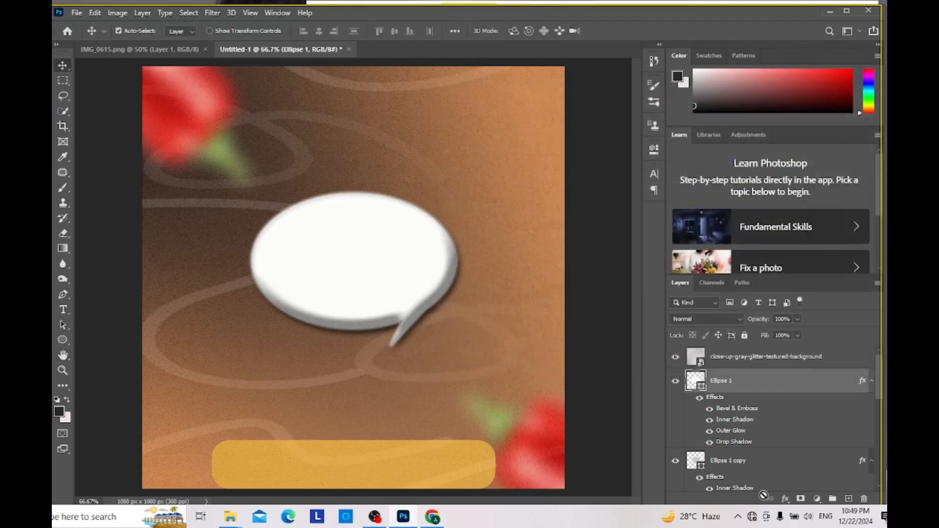
Step: Add a Bevel & Emboss effect to the Ellipse 1 copy layer with a size of 29 px
{"action": "left_click", "coordinate": [728, 465]}
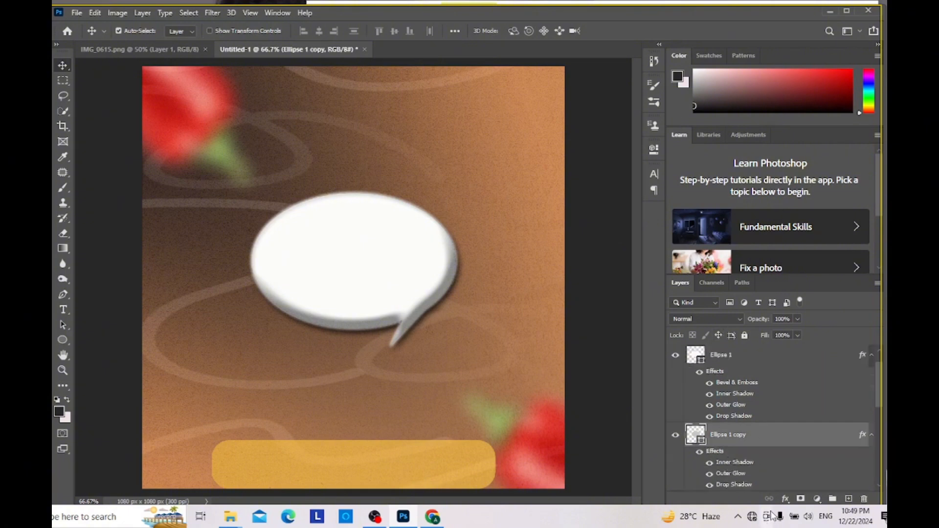
{"action": "left_click", "coordinate": [785, 498]}
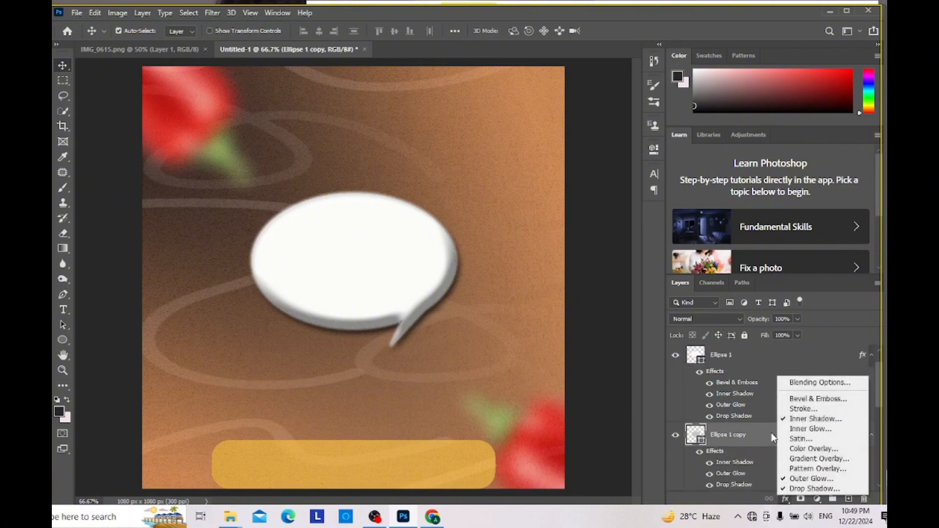
{"action": "left_click", "coordinate": [810, 399]}
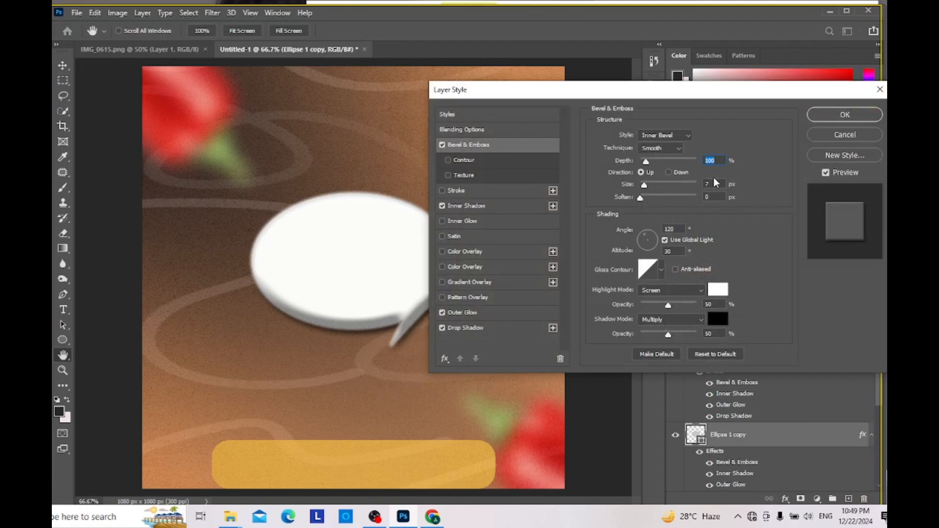
{"action": "mouse_move", "coordinate": [644, 187]}
{"action": "left_mouse_down"}
{"action": "mouse_move", "coordinate": [656, 190]}
{"action": "mouse_move", "coordinate": [650, 195]}
{"action": "left_mouse_up"}
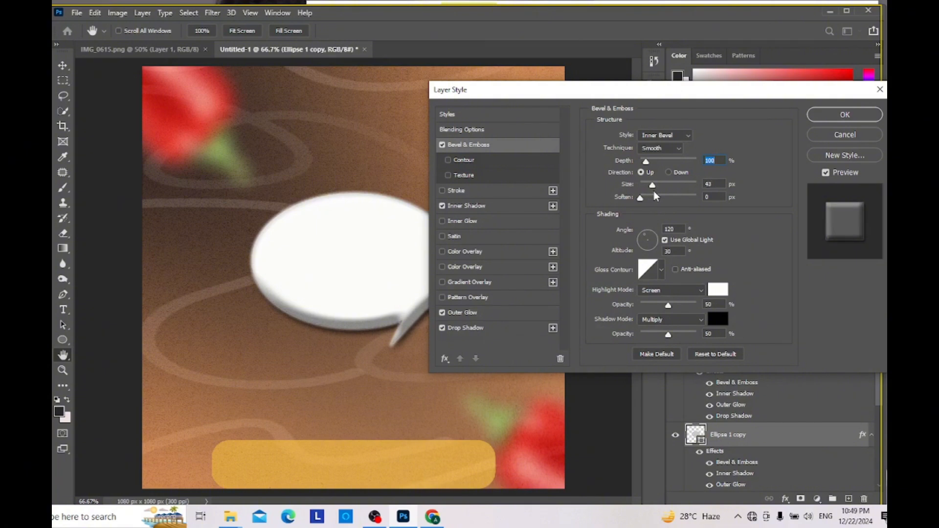
{"action": "left_click_drag", "start_coordinate": [653, 191], "coordinate": [651, 193]}
{"action": "left_click", "coordinate": [651, 191]}
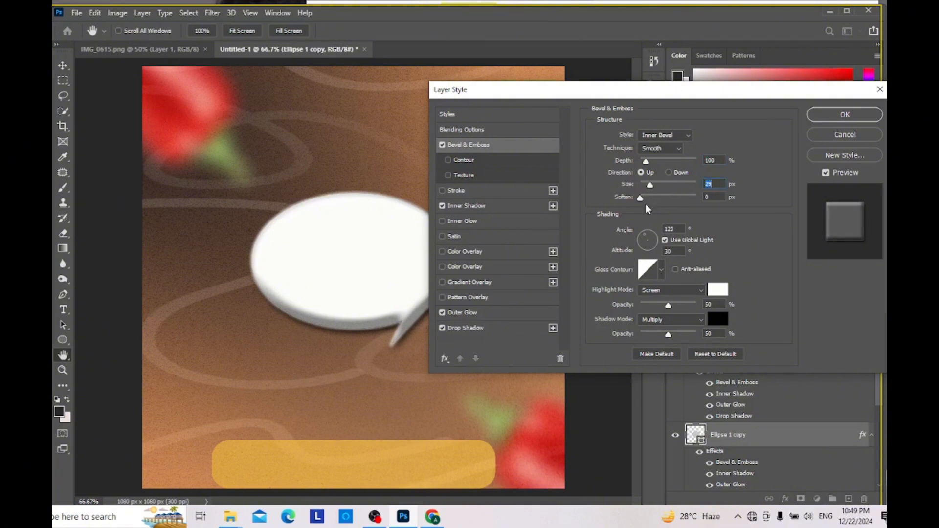
Step: Increase the softening and depth of the Ellipse 1 copy bevel, apply it and compare the bubble with the reference flyer
{"action": "left_click_drag", "start_coordinate": [641, 198], "coordinate": [645, 198]}
{"action": "left_click", "coordinate": [653, 195]}
{"action": "left_click_drag", "start_coordinate": [646, 161], "coordinate": [648, 163]}
{"action": "left_click_drag", "start_coordinate": [656, 198], "coordinate": [658, 198]}
{"action": "left_click", "coordinate": [858, 111]}
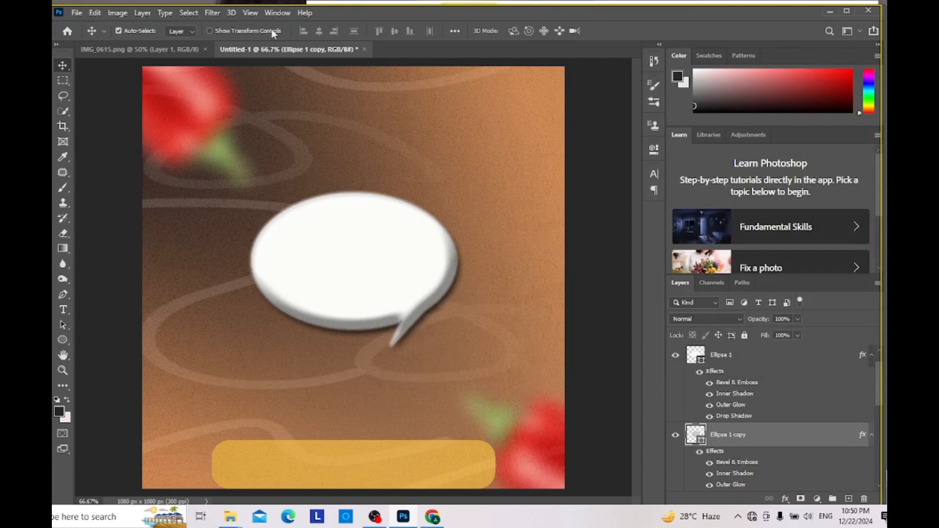
{"action": "left_click", "coordinate": [176, 47]}
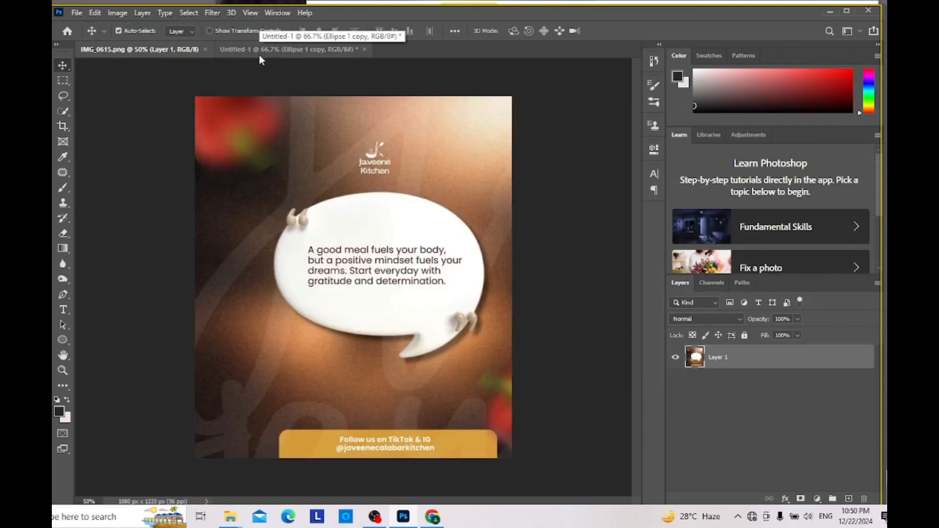
{"action": "left_click", "coordinate": [276, 51]}
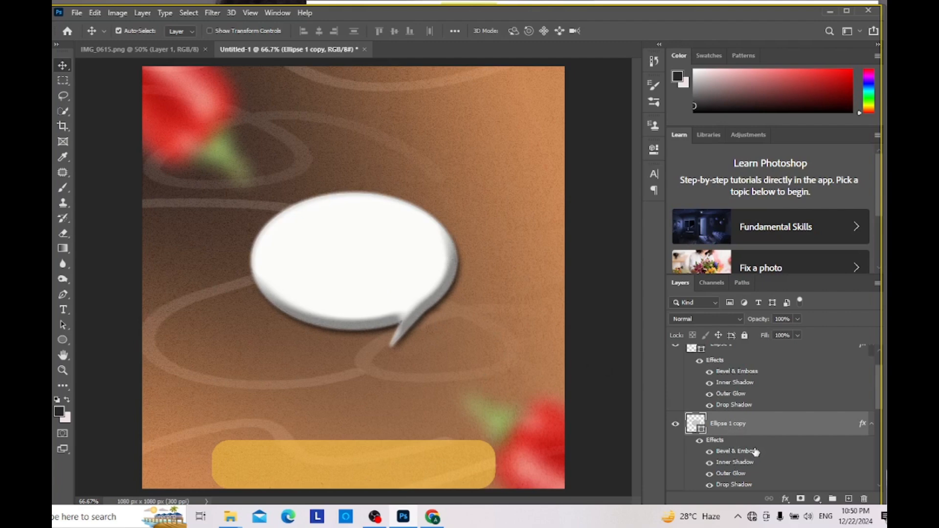
Step: Reduce the Ellipse 1 copy bevel to 43% depth, 10 px size and 2 px softening, and apply it
{"action": "double_click", "coordinate": [755, 453]}
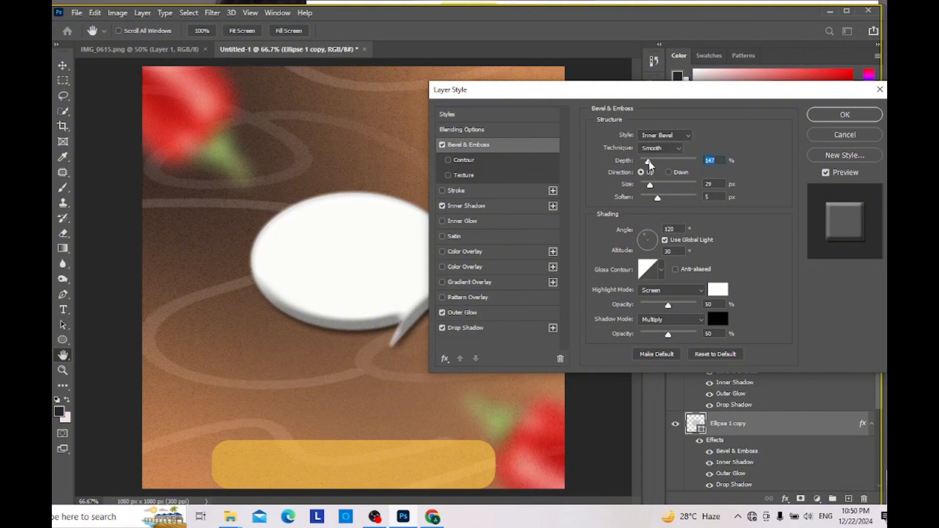
{"action": "left_click_drag", "start_coordinate": [648, 161], "coordinate": [644, 168]}
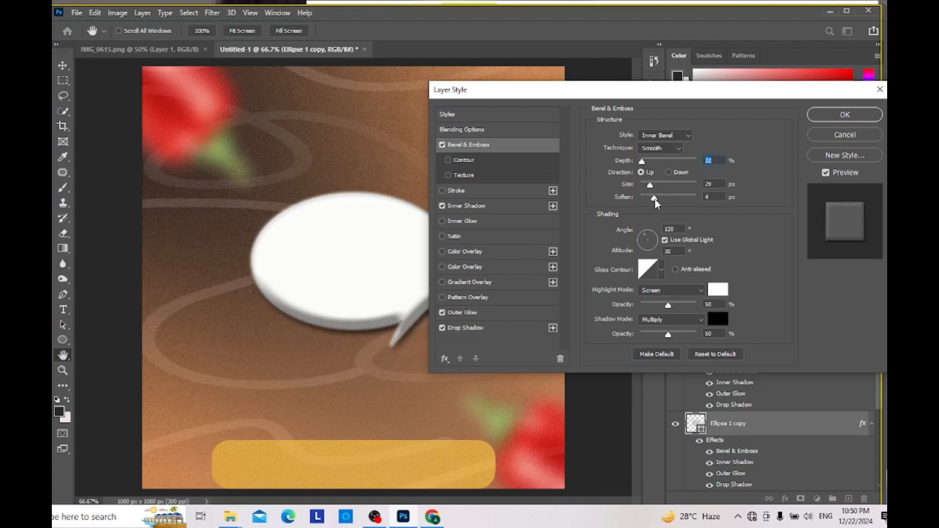
{"action": "left_click_drag", "start_coordinate": [655, 198], "coordinate": [644, 164]}
{"action": "left_click", "coordinate": [646, 184]}
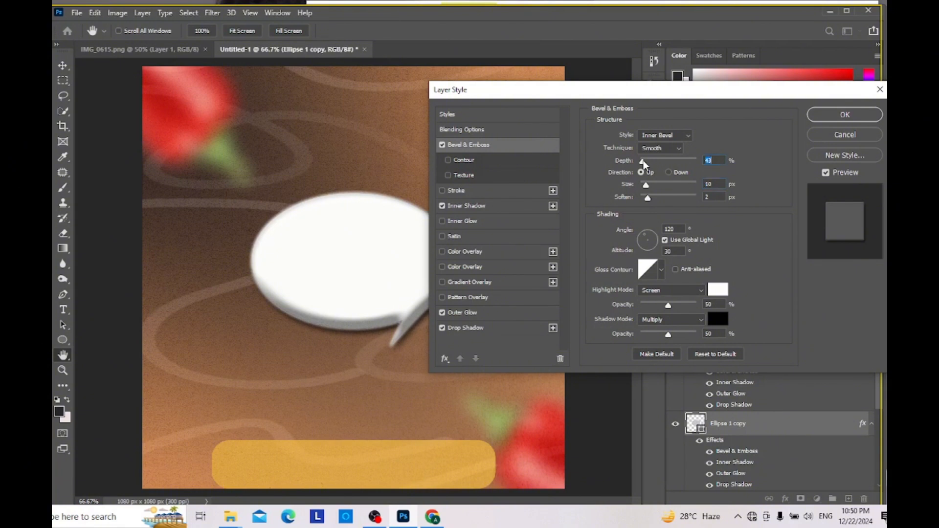
{"action": "left_click", "coordinate": [826, 116]}
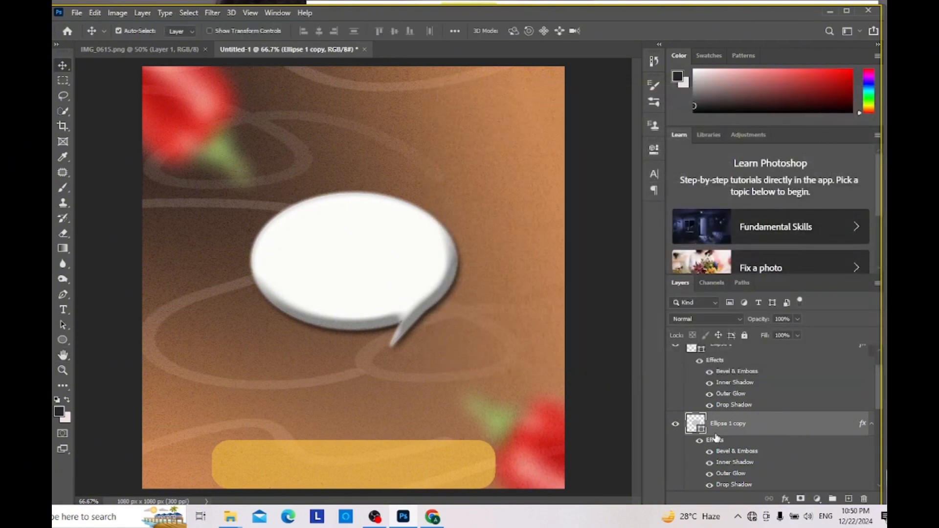
Step: Set the Ellipse 1 bevel to 53% depth and 27 px size, increase its softening and apply the effect
{"action": "scroll", "coordinate": [729, 394], "scroll_direction": "up", "scroll_amount": 1}
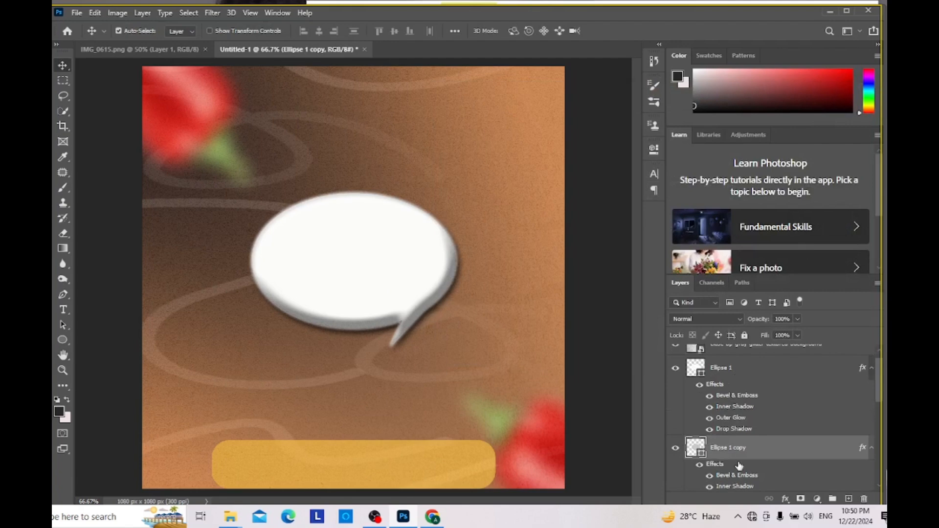
{"action": "left_click", "coordinate": [745, 367]}
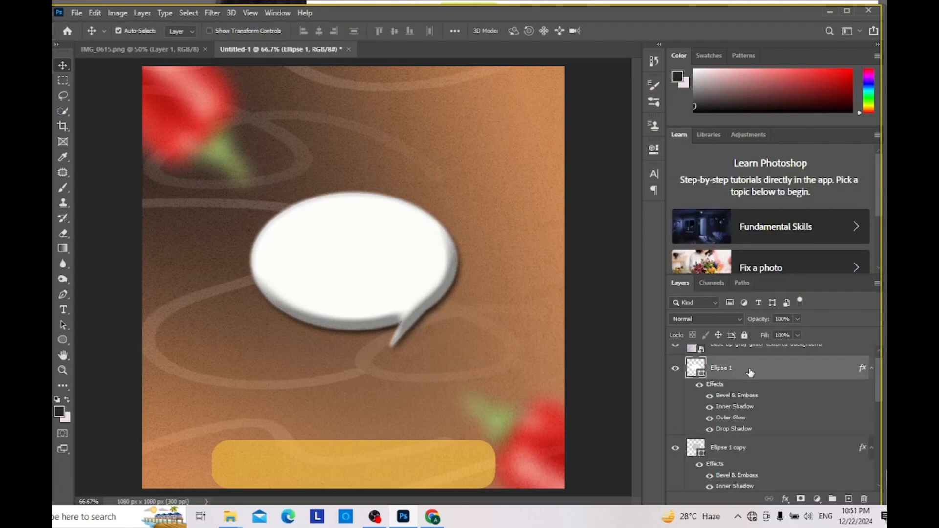
{"action": "double_click", "coordinate": [733, 397]}
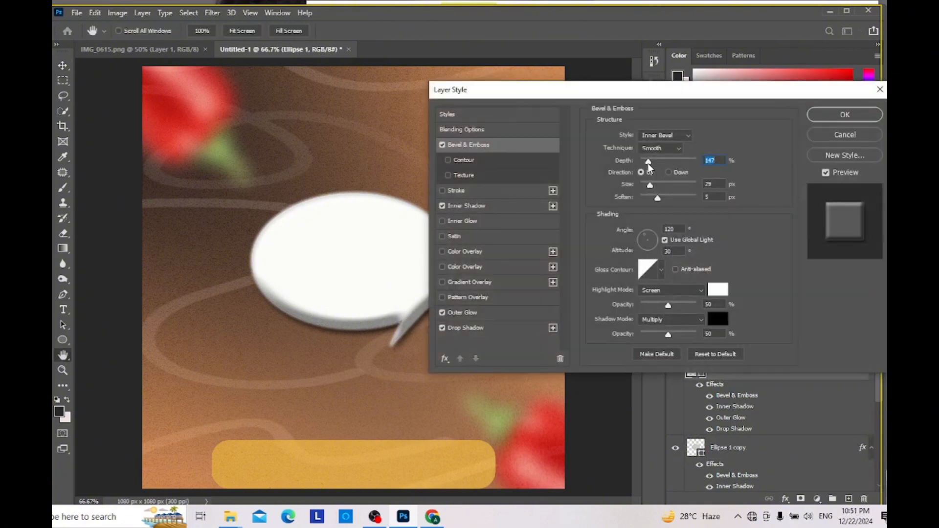
{"action": "left_click_drag", "start_coordinate": [648, 161], "coordinate": [645, 168]}
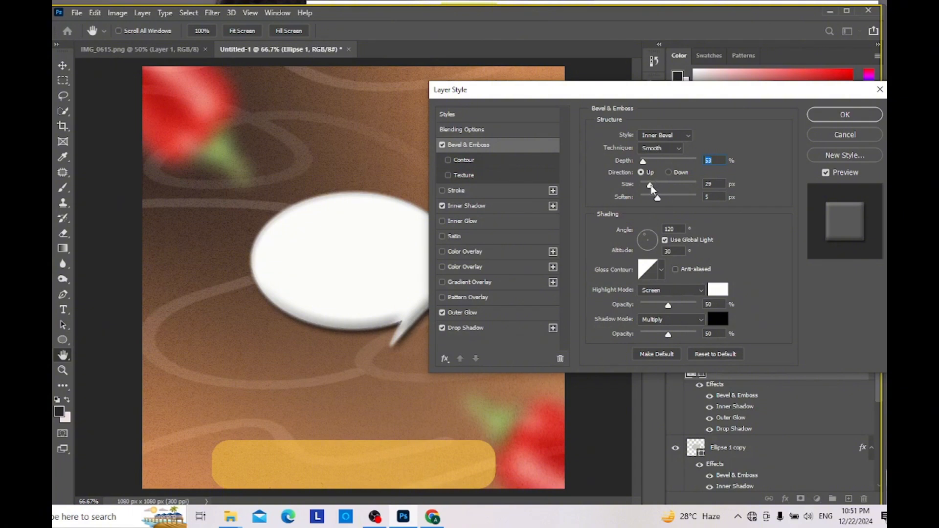
{"action": "mouse_move", "coordinate": [650, 184]}
{"action": "left_mouse_down"}
{"action": "mouse_move", "coordinate": [661, 189]}
{"action": "mouse_move", "coordinate": [649, 187]}
{"action": "left_mouse_up"}
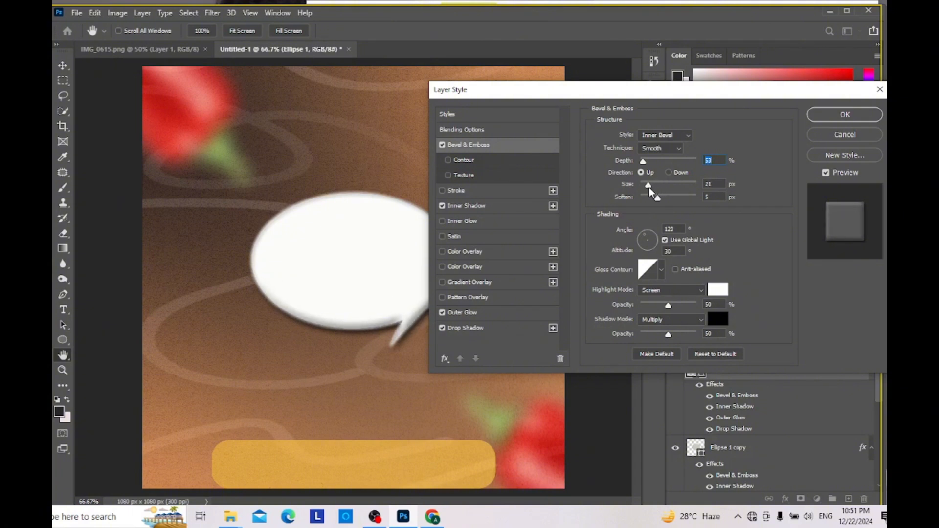
{"action": "key", "text": "Tab"}
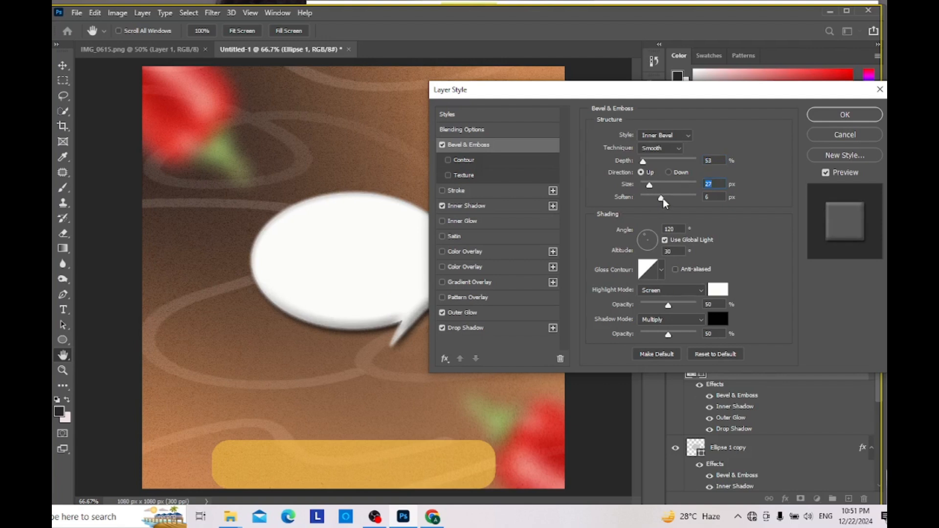
{"action": "left_click_drag", "start_coordinate": [669, 197], "coordinate": [680, 201]}
{"action": "key", "text": "Tab"}
{"action": "left_click", "coordinate": [845, 114]}
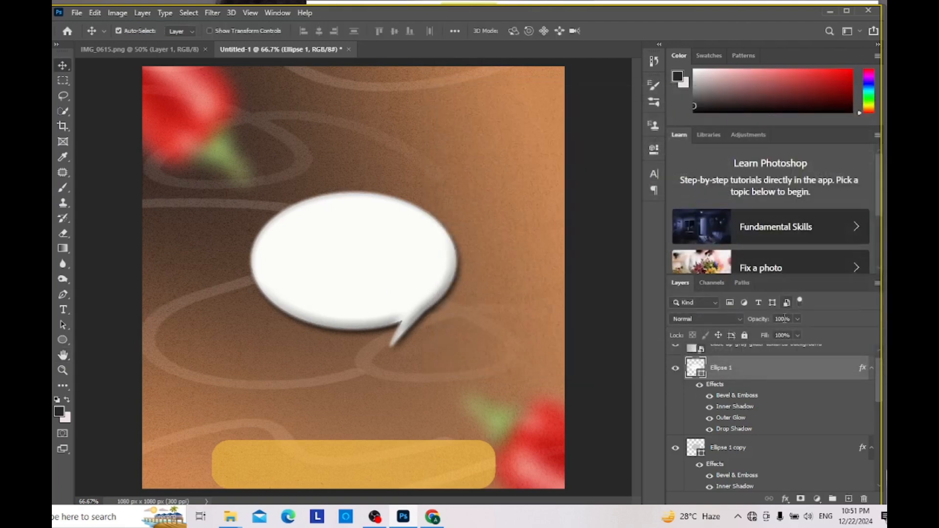
Step: Set the Ellipse 1 copy bevel to 53% depth, 27 px size and 4 px softening, and apply it
{"action": "left_click", "coordinate": [718, 449]}
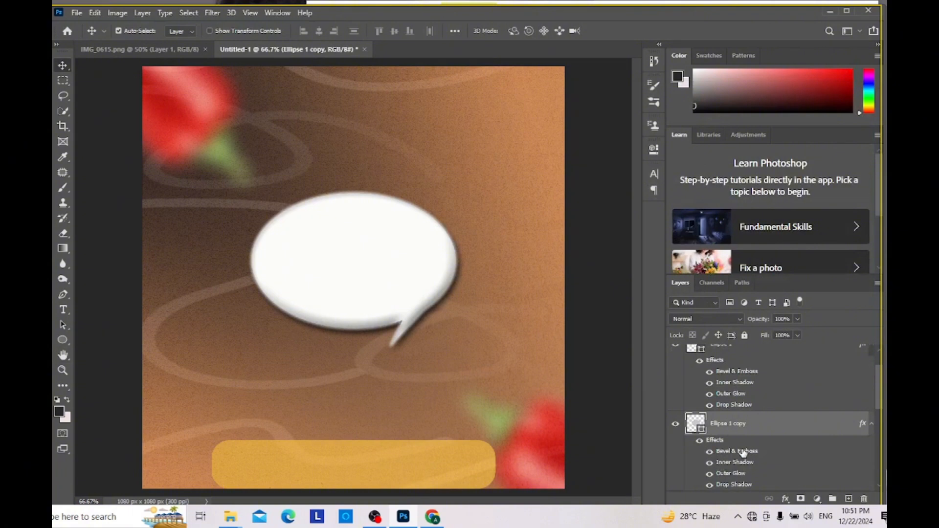
{"action": "double_click", "coordinate": [743, 453]}
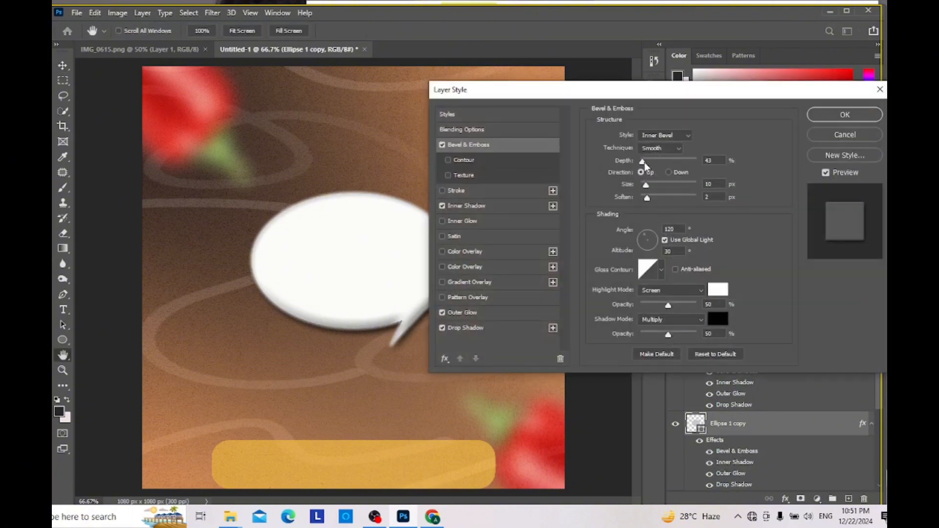
{"action": "left_click_drag", "start_coordinate": [645, 164], "coordinate": [645, 165]}
{"action": "left_click_drag", "start_coordinate": [648, 187], "coordinate": [650, 188]}
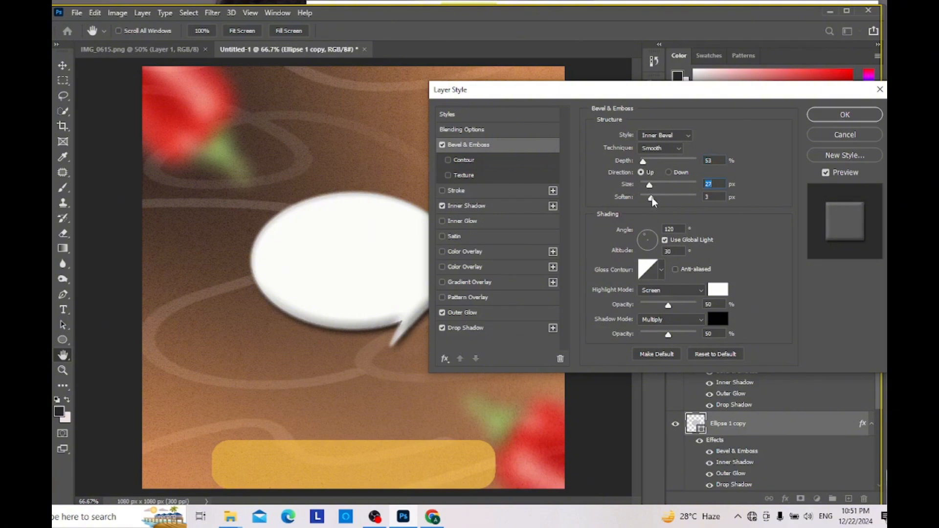
{"action": "left_click", "coordinate": [654, 196]}
{"action": "left_click", "coordinate": [817, 116]}
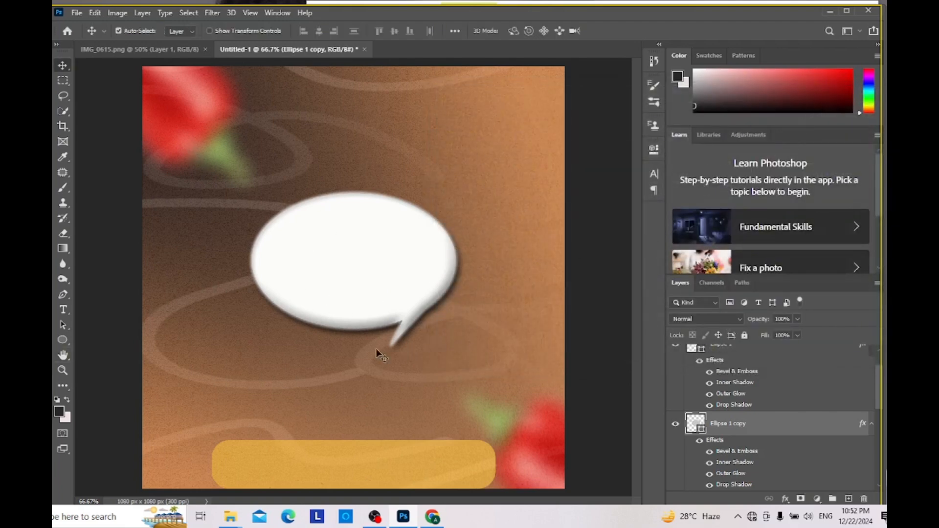
Step: Compare the bevelled speech bubble with the one in the reference flyer
{"action": "left_click", "coordinate": [182, 51]}
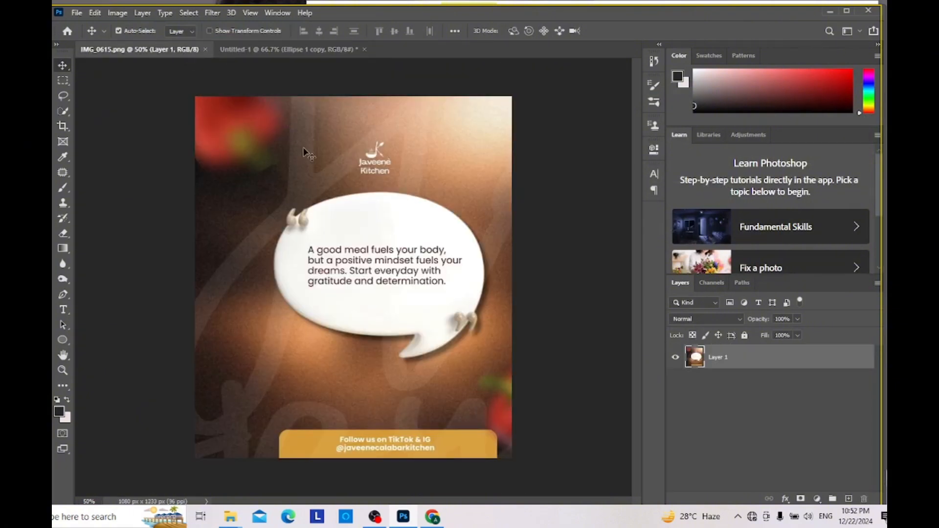
{"action": "left_click", "coordinate": [308, 51]}
{"action": "left_click", "coordinate": [161, 50]}
{"action": "left_click", "coordinate": [271, 49]}
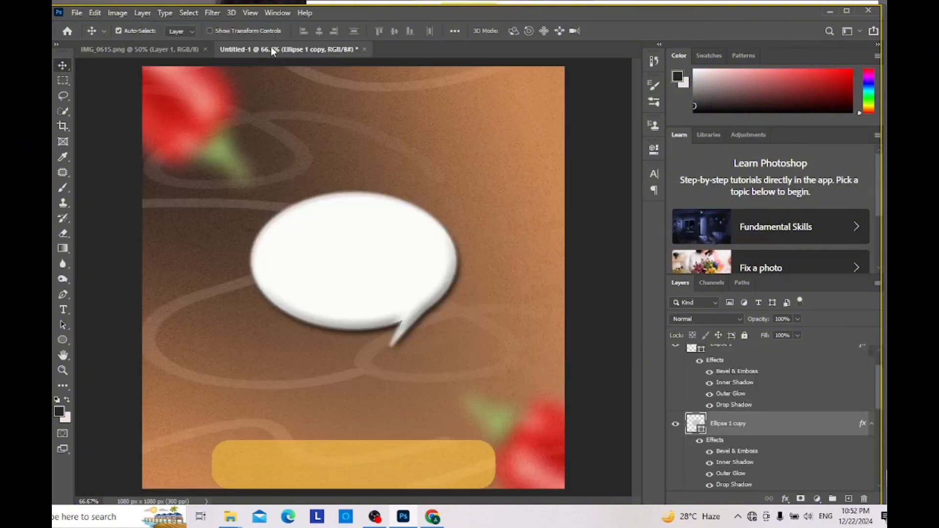
Step: Add an opening quotation mark in a text box on the speech bubble, set it to 48 pt and enlarge the box
{"action": "left_click_drag", "start_coordinate": [69, 309], "coordinate": [105, 310]}
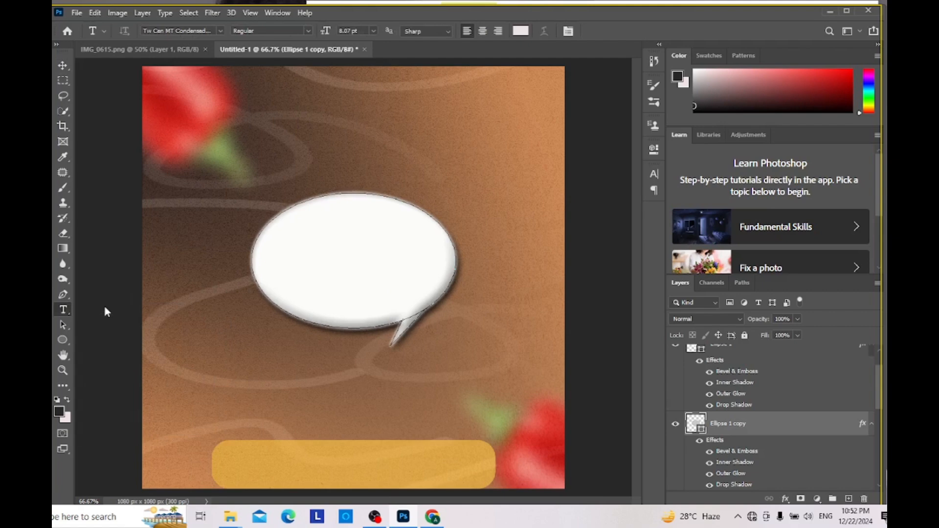
{"action": "left_click", "coordinate": [292, 245]}
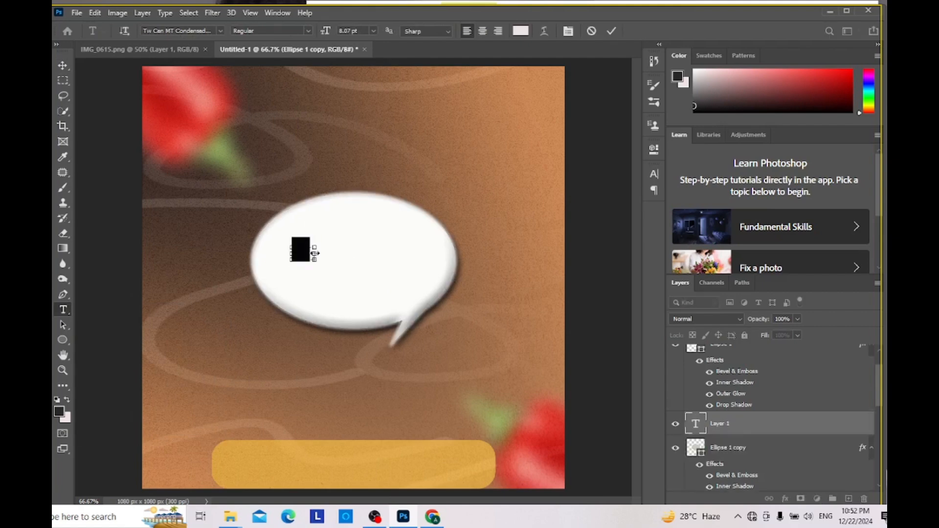
{"action": "left_click_drag", "start_coordinate": [314, 259], "coordinate": [326, 287]}
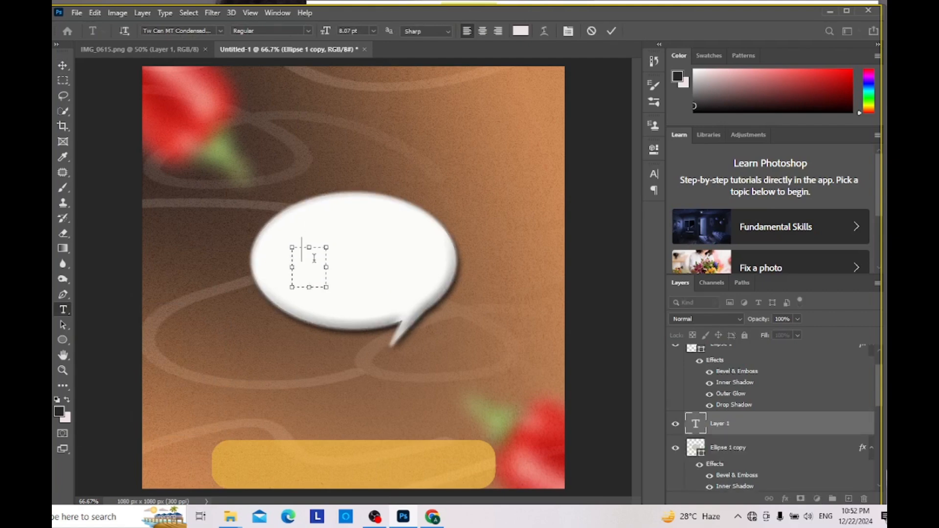
{"action": "key", "text": "ctrl+a"}
{"action": "left_click", "coordinate": [653, 174]}
{"action": "left_click", "coordinate": [570, 204]}
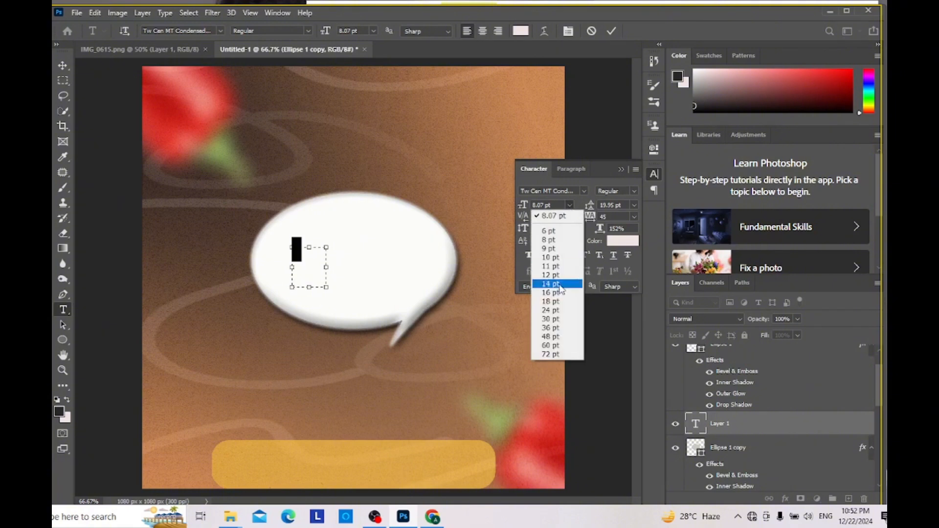
{"action": "left_click", "coordinate": [555, 337]}
{"action": "left_click_drag", "start_coordinate": [326, 287], "coordinate": [470, 346]}
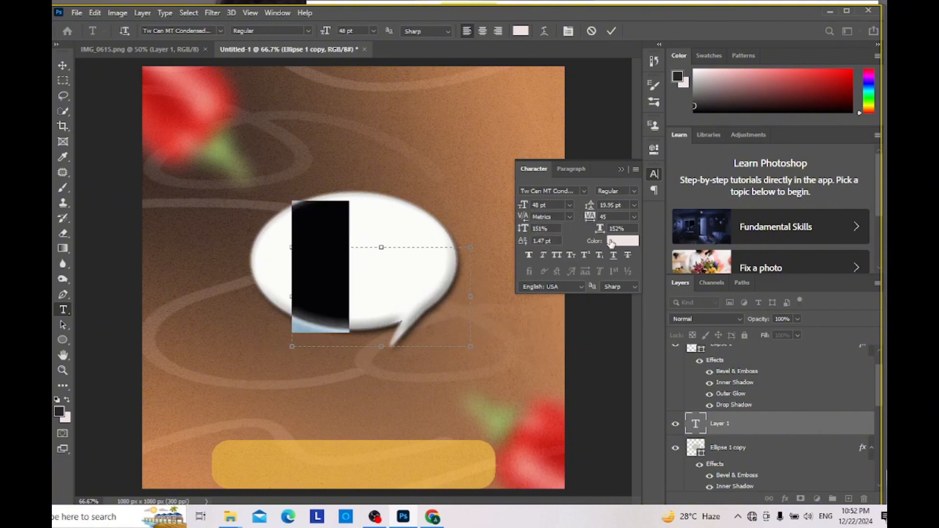
Step: Colour the quotation mark gray #736d6d and move its text layer above the Ellipse 1 layer
{"action": "left_click", "coordinate": [611, 244]}
{"action": "left_click", "coordinate": [79, 383]}
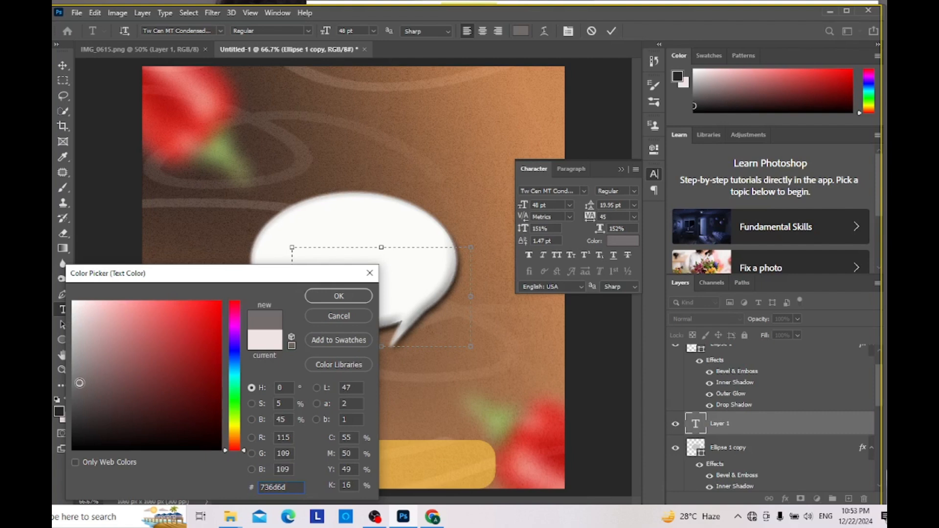
{"action": "left_click", "coordinate": [316, 296]}
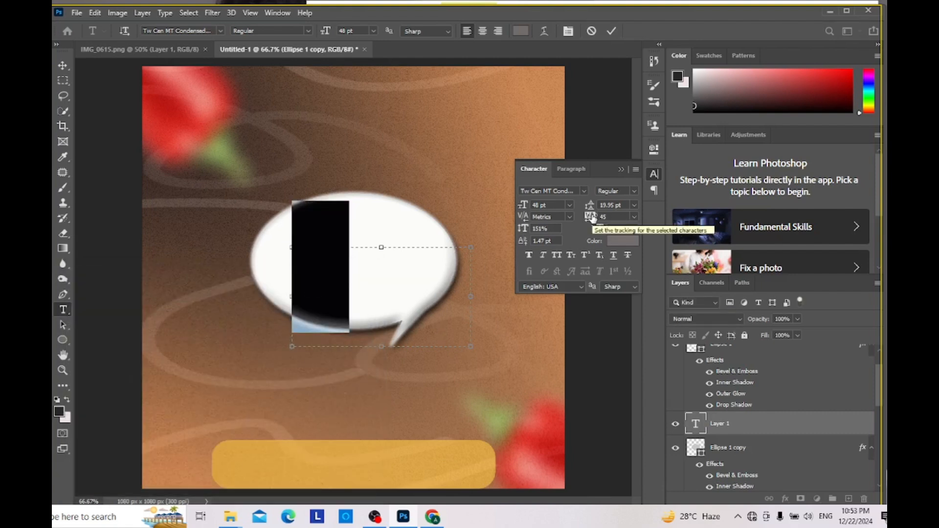
{"action": "left_click_drag", "start_coordinate": [806, 430], "coordinate": [785, 381]}
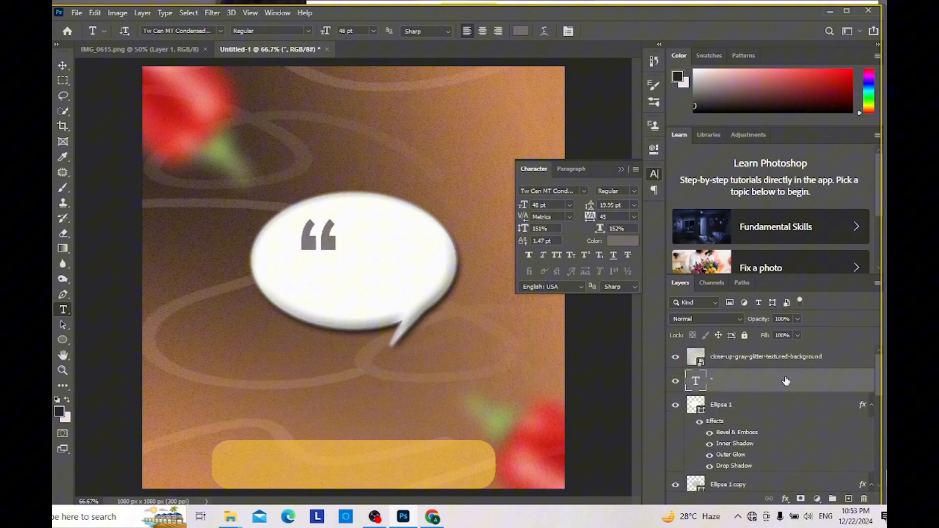
Step: Change the quotation mark's font to Cooper Black, shrink its text box and finish the text edit
{"action": "left_click", "coordinate": [322, 250]}
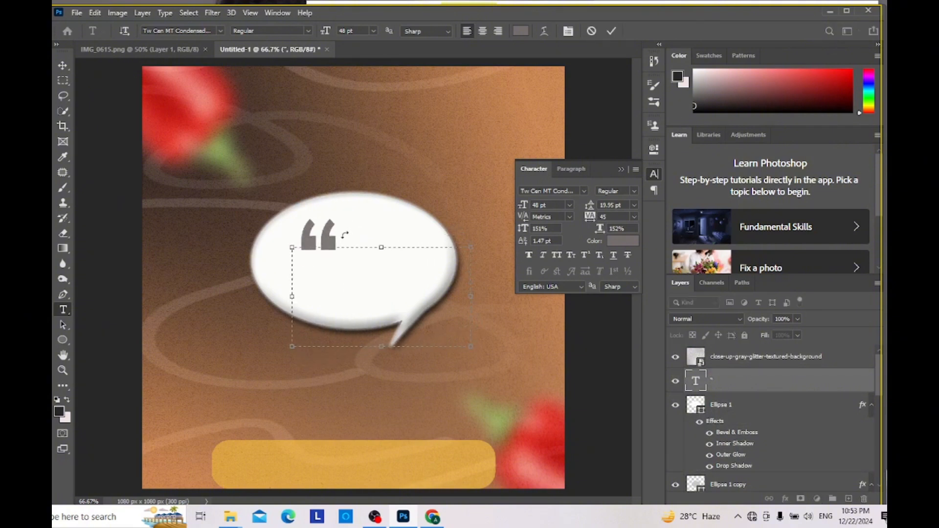
{"action": "left_click_drag", "start_coordinate": [345, 274], "coordinate": [306, 259]}
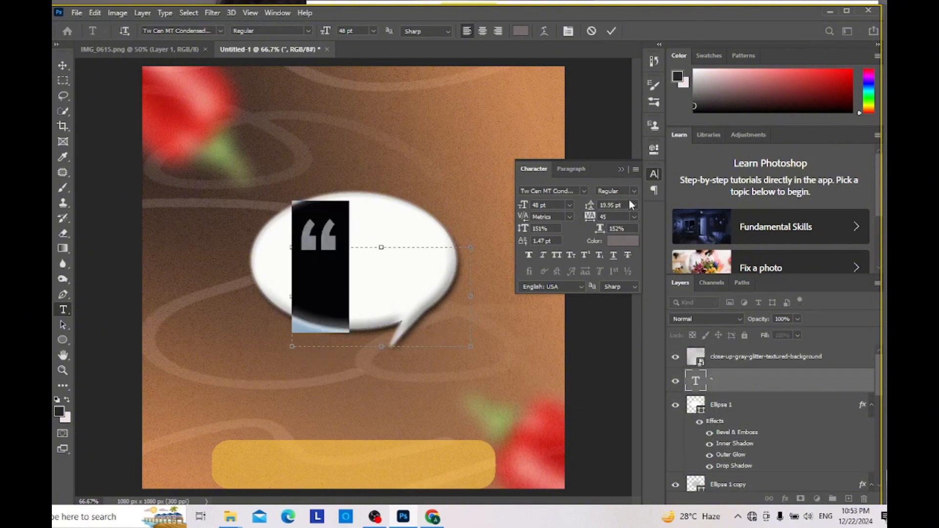
{"action": "left_click", "coordinate": [583, 191]}
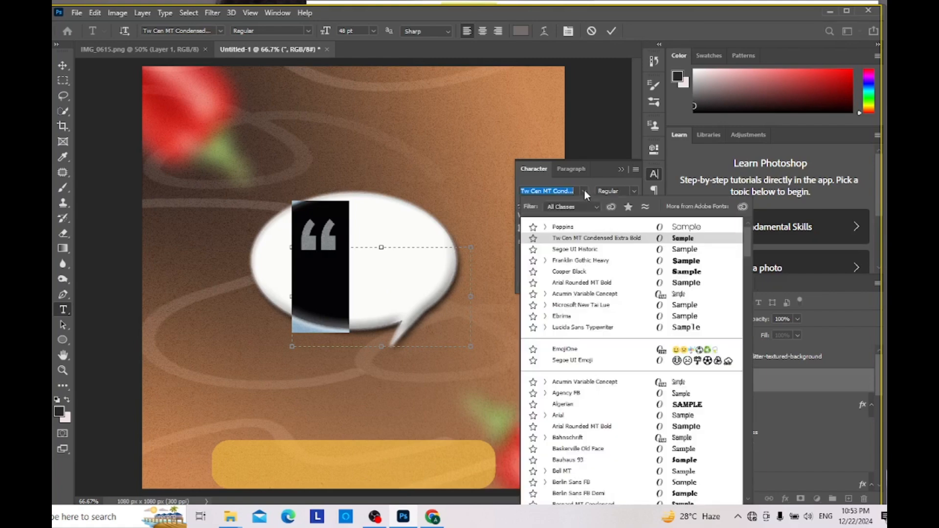
{"action": "left_click", "coordinate": [560, 271]}
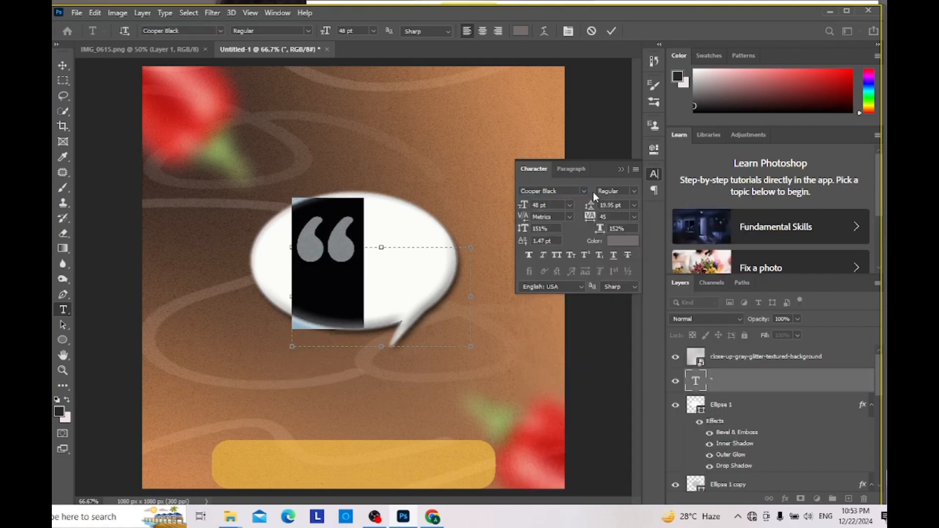
{"action": "left_click", "coordinate": [622, 170]}
{"action": "left_click_drag", "start_coordinate": [381, 347], "coordinate": [382, 308]}
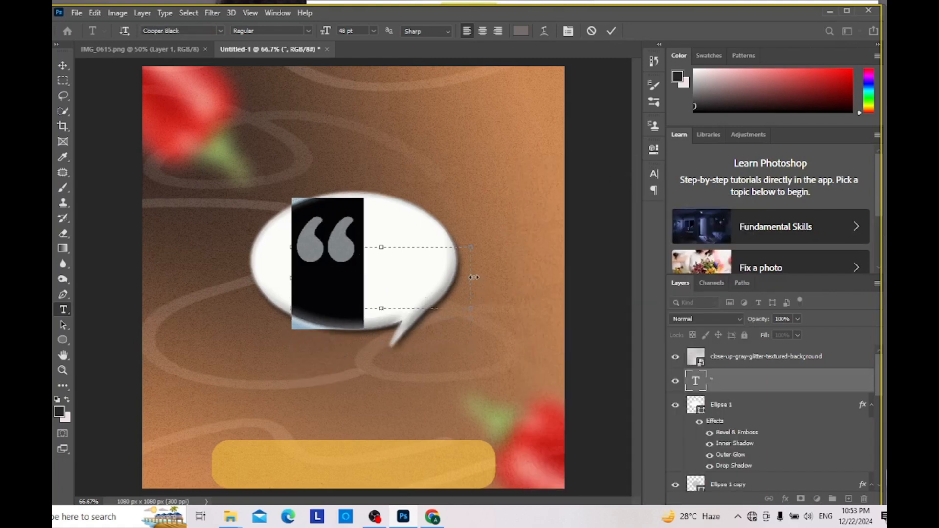
{"action": "left_click_drag", "start_coordinate": [471, 278], "coordinate": [402, 264]}
{"action": "left_click", "coordinate": [62, 64]}
{"action": "left_click", "coordinate": [317, 258]}
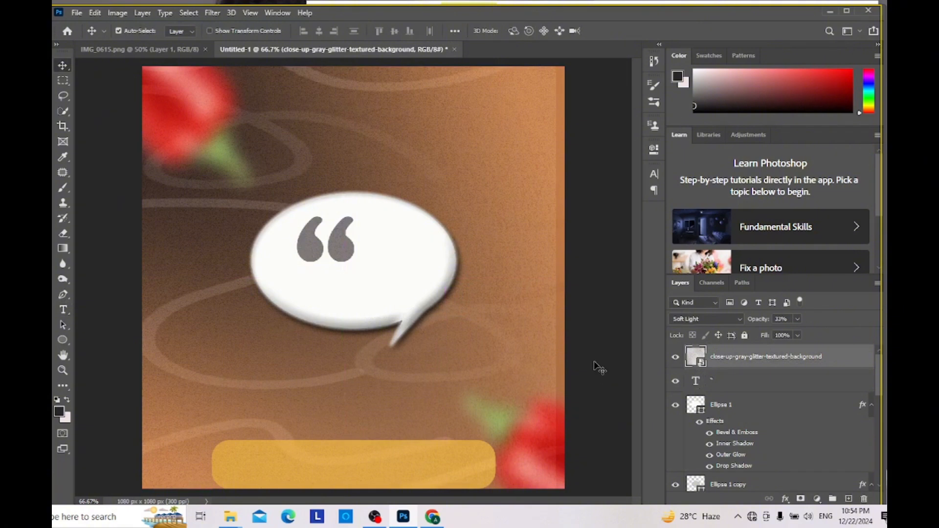
Step: Add a Bevel & Emboss effect to the quotation mark's text layer
{"action": "left_click", "coordinate": [802, 383]}
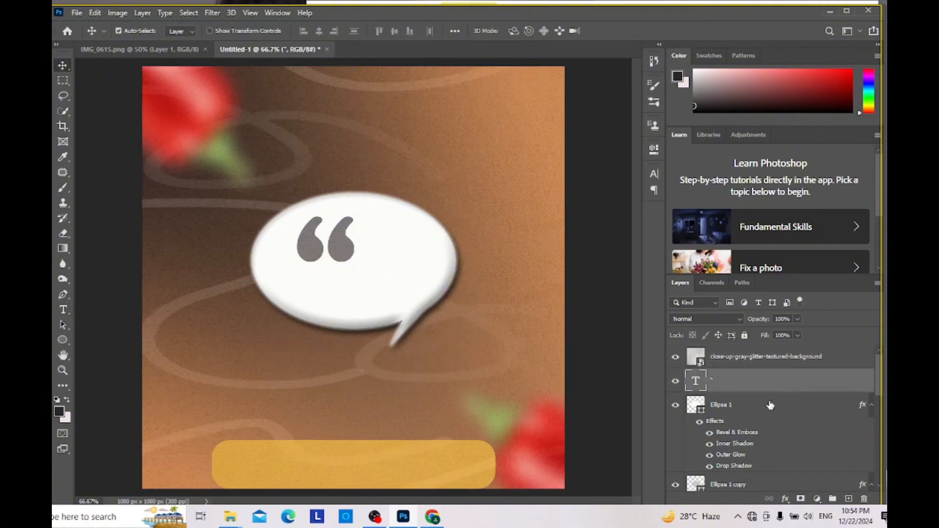
{"action": "left_click", "coordinate": [785, 499]}
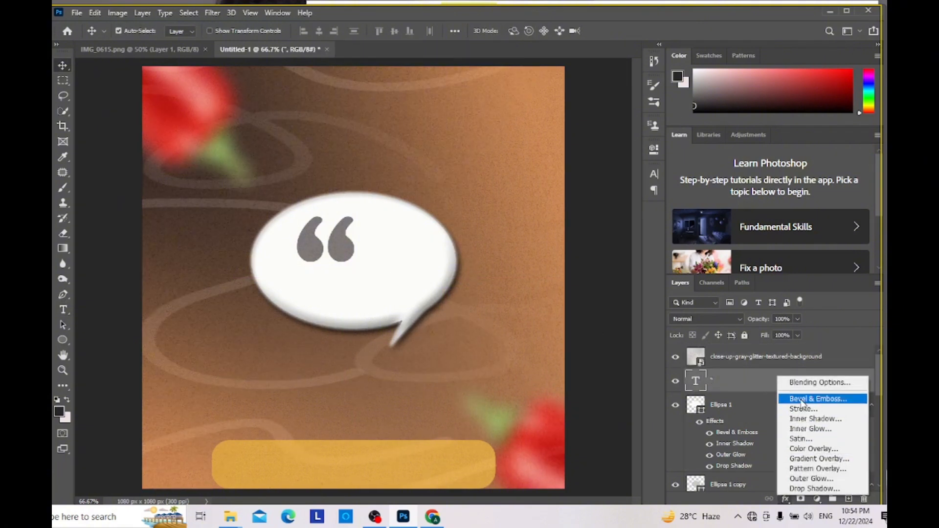
{"action": "left_click", "coordinate": [802, 398]}
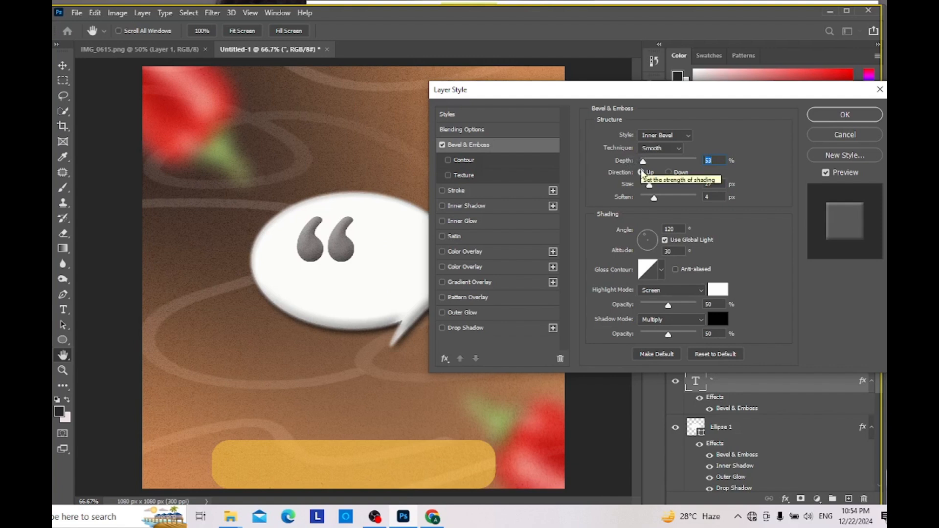
Step: Compare the Emboss, Stroke Emboss, Outer Bevel and Inner Bevel styles on the quotation mark's bevel
{"action": "left_click", "coordinate": [665, 135]}
{"action": "left_click", "coordinate": [656, 163]}
{"action": "left_click", "coordinate": [666, 135]}
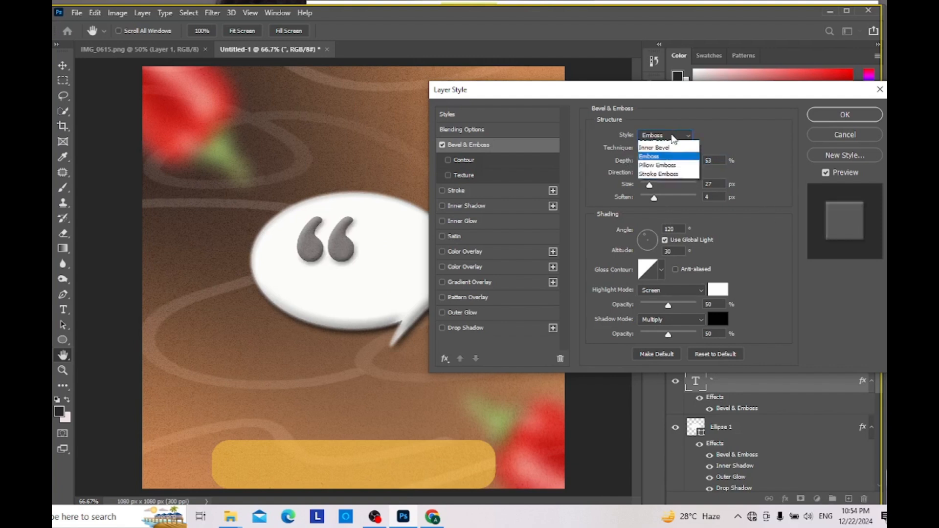
{"action": "left_click", "coordinate": [656, 153]}
{"action": "left_click", "coordinate": [673, 136]}
{"action": "left_click", "coordinate": [665, 173]}
{"action": "left_click", "coordinate": [663, 137]}
{"action": "left_click", "coordinate": [664, 181]}
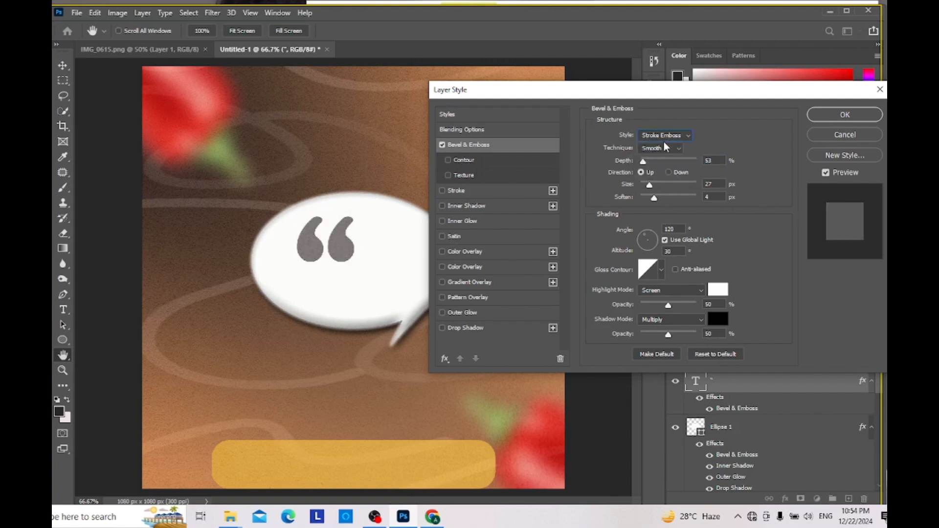
{"action": "left_click", "coordinate": [663, 139]}
{"action": "left_click", "coordinate": [662, 153]}
{"action": "left_click", "coordinate": [663, 135]}
{"action": "left_click", "coordinate": [664, 132]}
{"action": "left_click", "coordinate": [665, 133]}
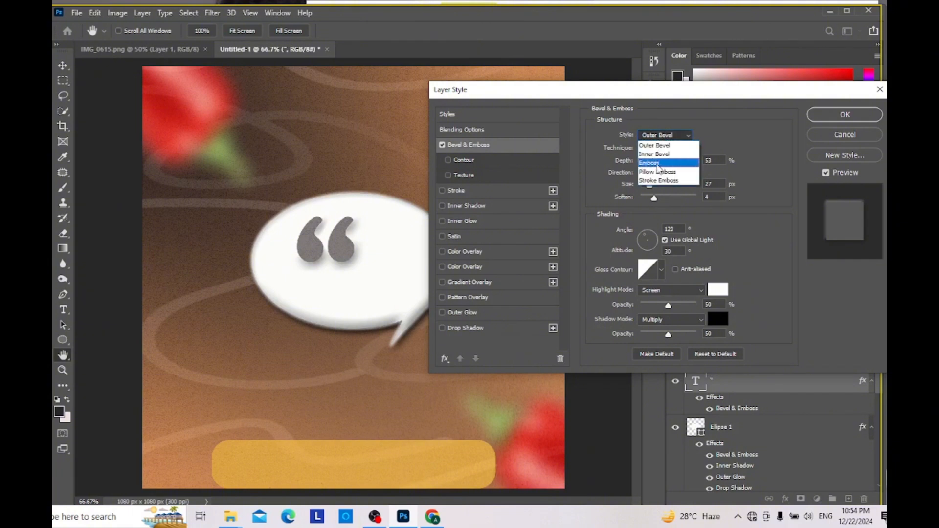
{"action": "left_click", "coordinate": [660, 163]}
{"action": "left_click", "coordinate": [669, 138]}
{"action": "left_click", "coordinate": [668, 153]}
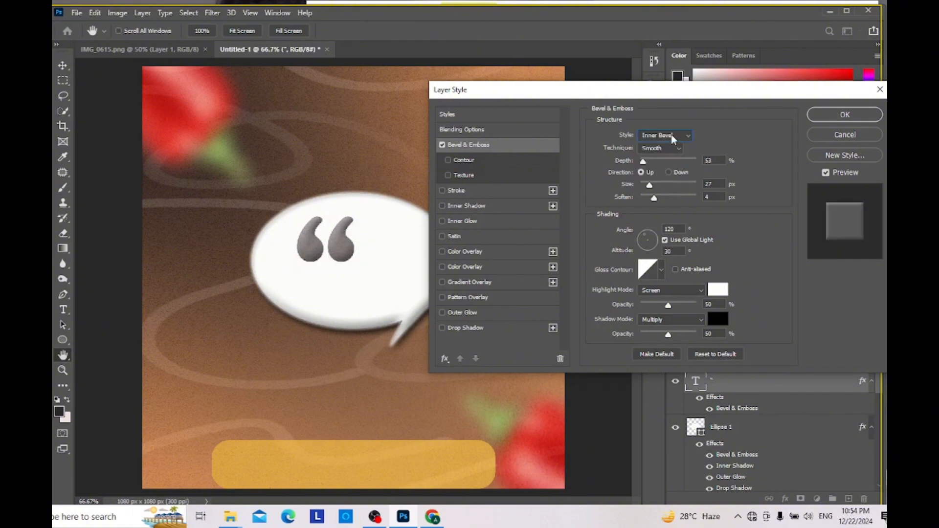
{"action": "left_click", "coordinate": [670, 136]}
{"action": "left_click", "coordinate": [665, 163]}
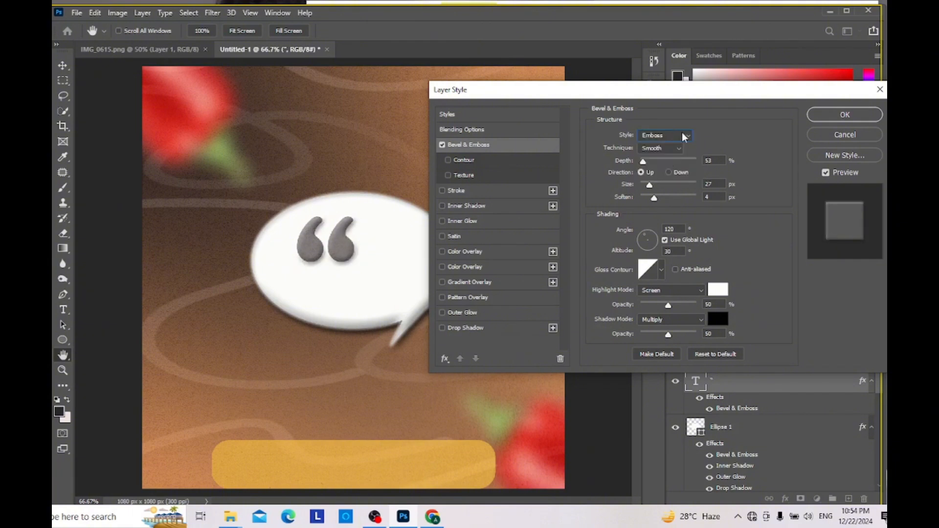
Step: Set the quotation mark's bevel style to Emboss and apply the layer style
{"action": "left_click", "coordinate": [673, 136]}
{"action": "left_click", "coordinate": [670, 154]}
{"action": "left_click", "coordinate": [675, 137]}
{"action": "left_click", "coordinate": [675, 163]}
{"action": "left_click", "coordinate": [846, 117]}
Step: Shrink the opening quotation mark into the speech bubble's upper-left area and delete the duplicate text layer
{"action": "key", "text": "ctrl+t"}
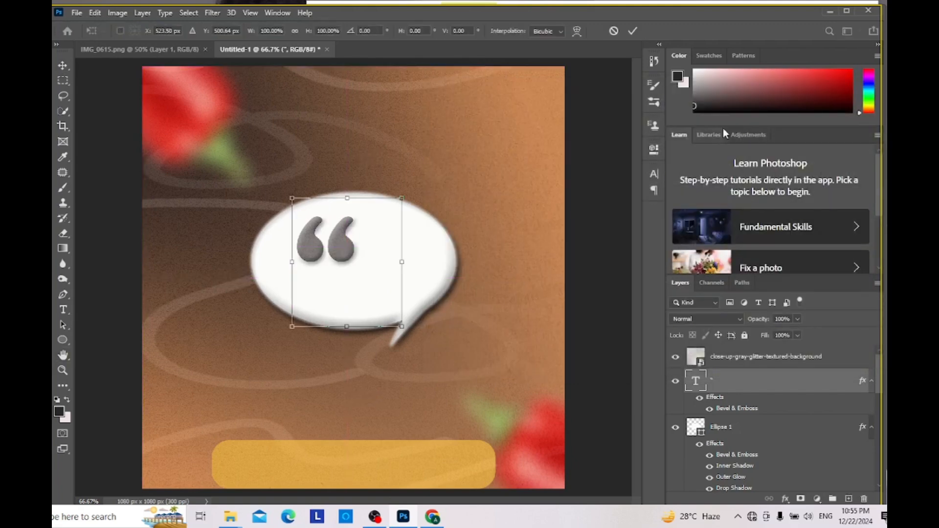
{"action": "left_click_drag", "start_coordinate": [397, 314], "coordinate": [322, 239]}
{"action": "key", "text": "Return"}
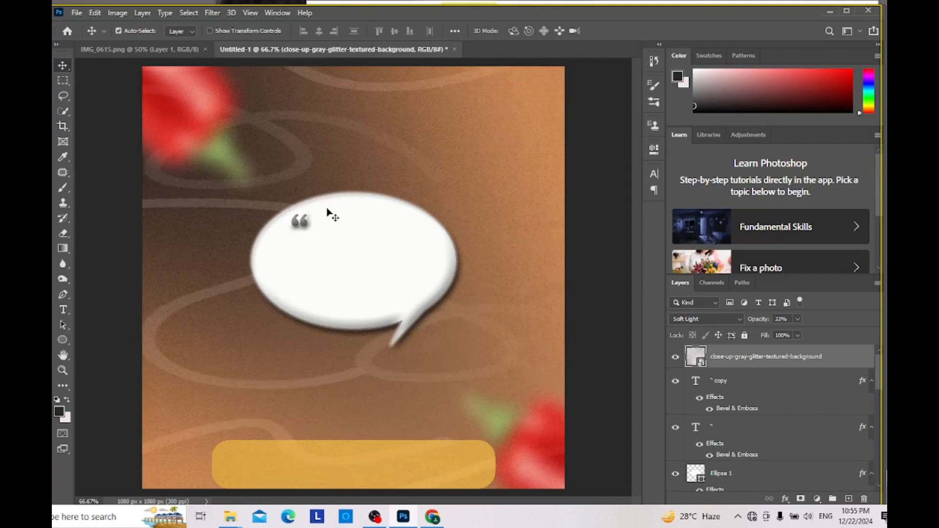
{"action": "left_click", "coordinate": [729, 382]}
{"action": "key", "text": "j"}
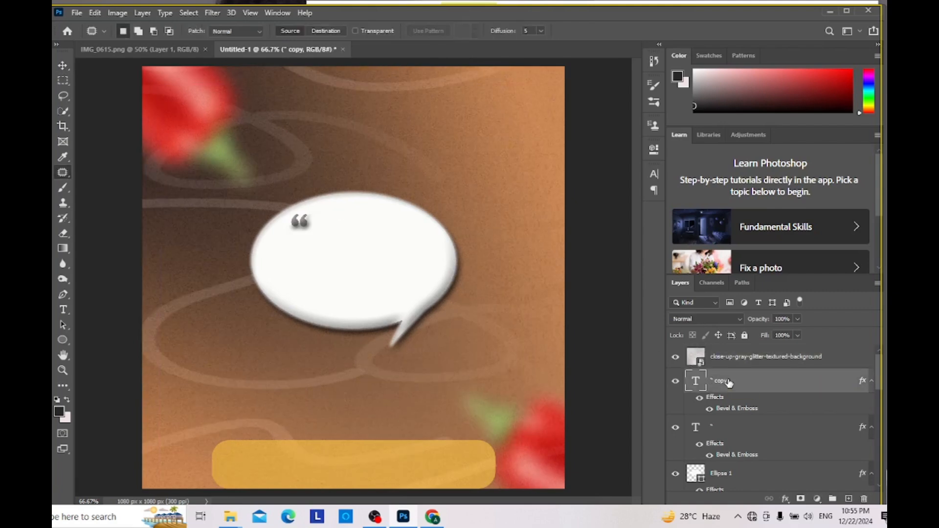
{"action": "key", "text": "Delete"}
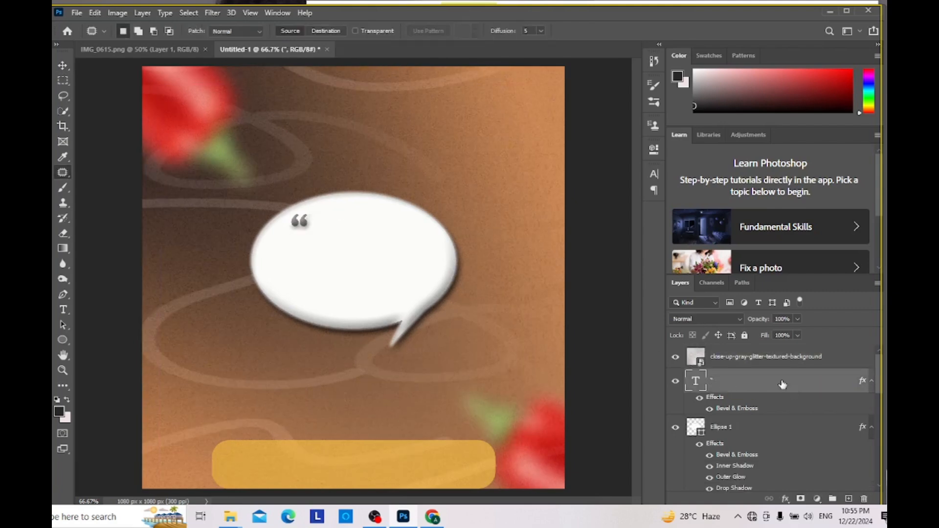
Step: Duplicate the quotation mark to the speech bubble's lower-right area and flip the copy horizontally
{"action": "key", "text": "ctrl+alt+t"}
{"action": "left_click_drag", "start_coordinate": [311, 231], "coordinate": [421, 299]}
{"action": "left_click", "coordinate": [116, 14]}
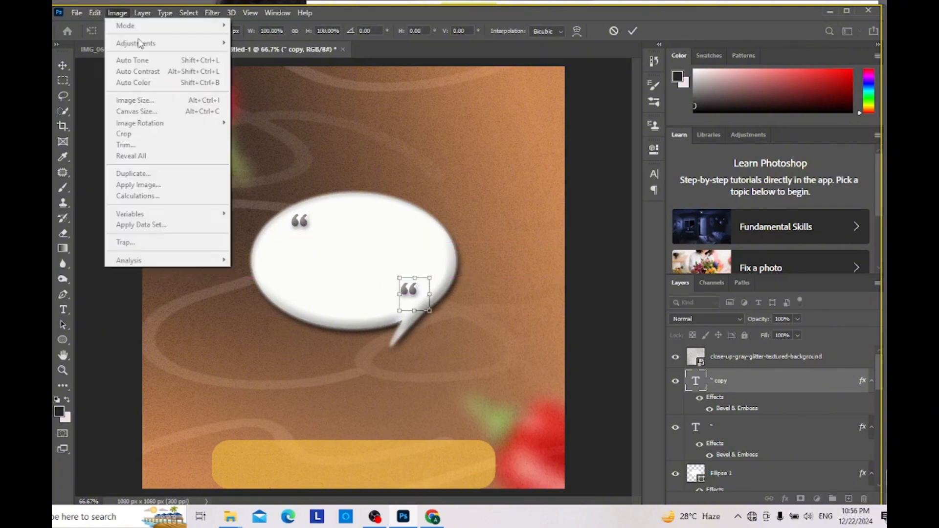
{"action": "left_click", "coordinate": [164, 15]}
{"action": "left_click", "coordinate": [164, 13]}
{"action": "mouse_move", "coordinate": [95, 13]}
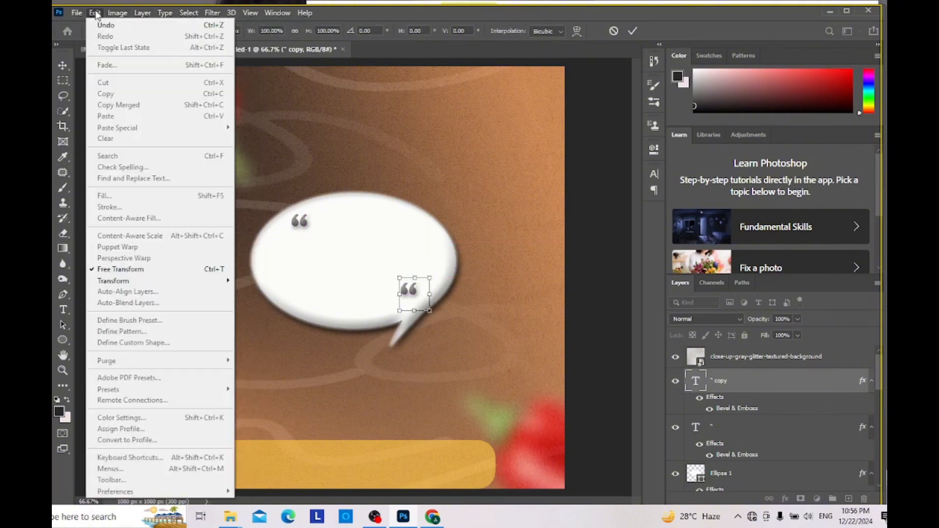
{"action": "left_click", "coordinate": [263, 462]}
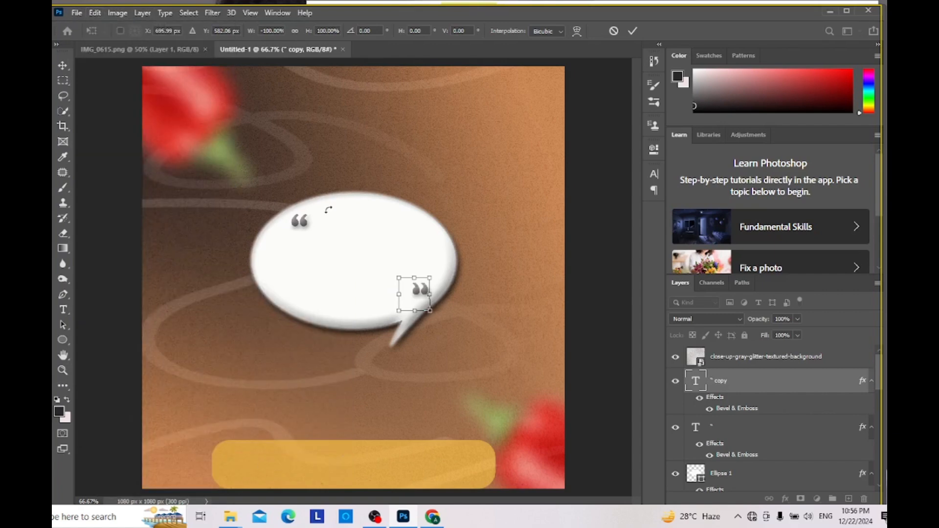
{"action": "left_click", "coordinate": [68, 69]}
Step: Check the reference flyer, then enlarge the opening quotation mark slightly and move it onto the bubble's upper-left edge
{"action": "left_click", "coordinate": [172, 51]}
{"action": "left_click", "coordinate": [243, 49]}
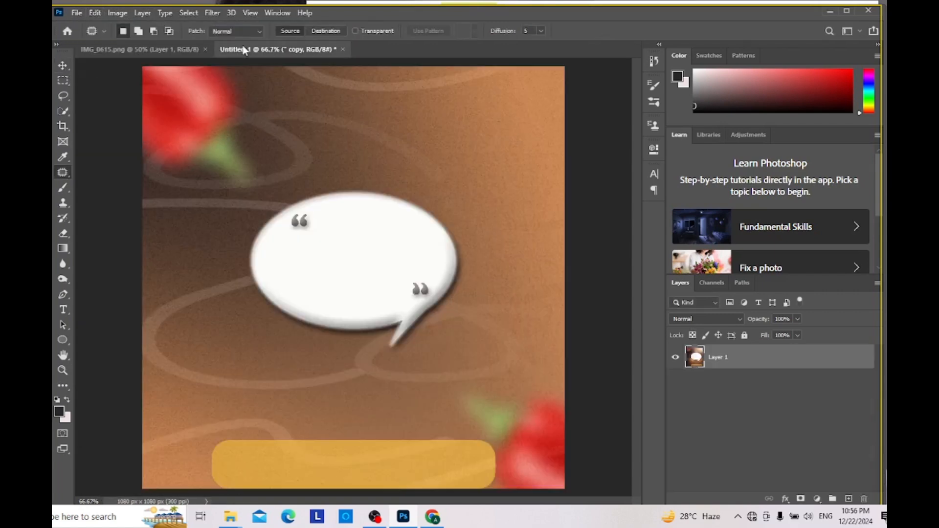
{"action": "left_click", "coordinate": [169, 49]}
{"action": "left_click", "coordinate": [293, 49]}
{"action": "key", "text": "v"}
{"action": "left_click_drag", "start_coordinate": [304, 223], "coordinate": [276, 232]}
{"action": "key", "text": "ctrl+t"}
{"action": "key", "text": "Return"}
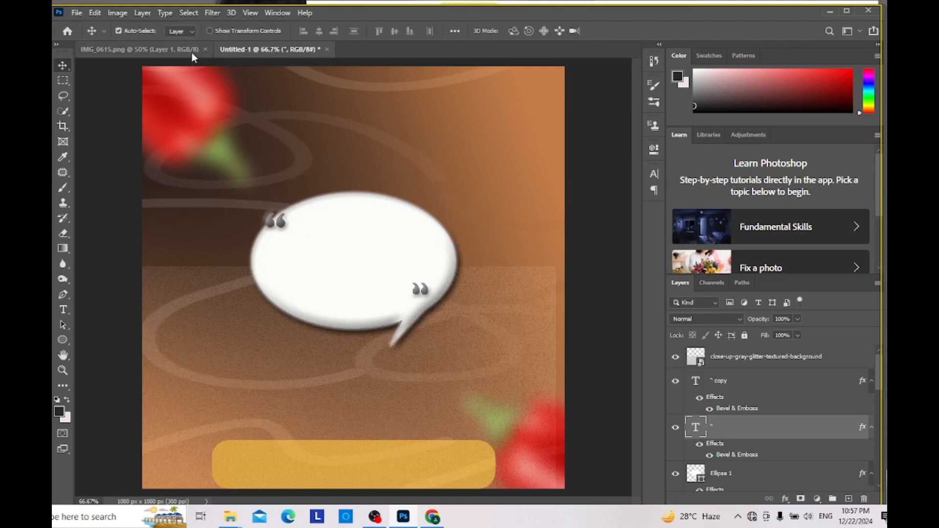
Step: Sample the beige of the quotation marks in IMG_0615.png and apply it to the opening quotation mark
{"action": "left_click", "coordinate": [140, 48]}
{"action": "left_click", "coordinate": [62, 157]}
{"action": "left_click", "coordinate": [294, 217]}
{"action": "left_click", "coordinate": [234, 51]}
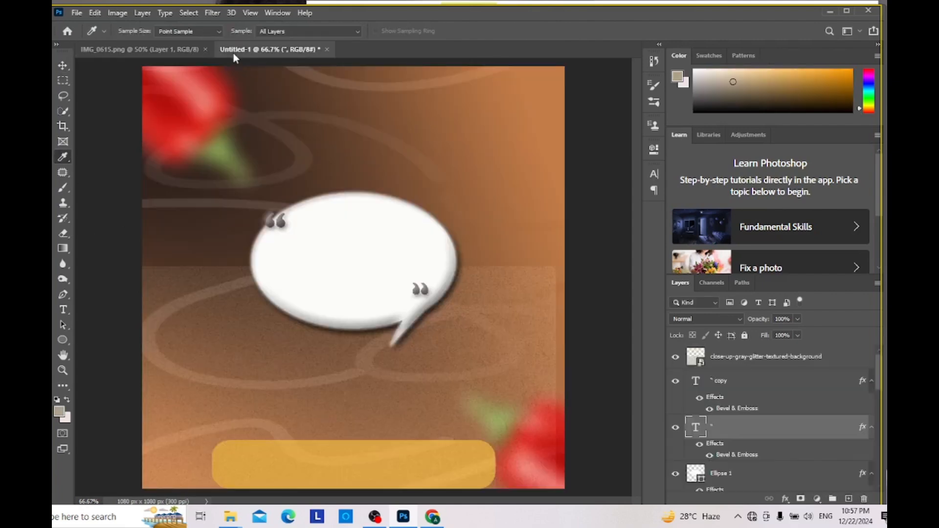
{"action": "left_click", "coordinate": [654, 174]}
{"action": "left_click", "coordinate": [632, 243]}
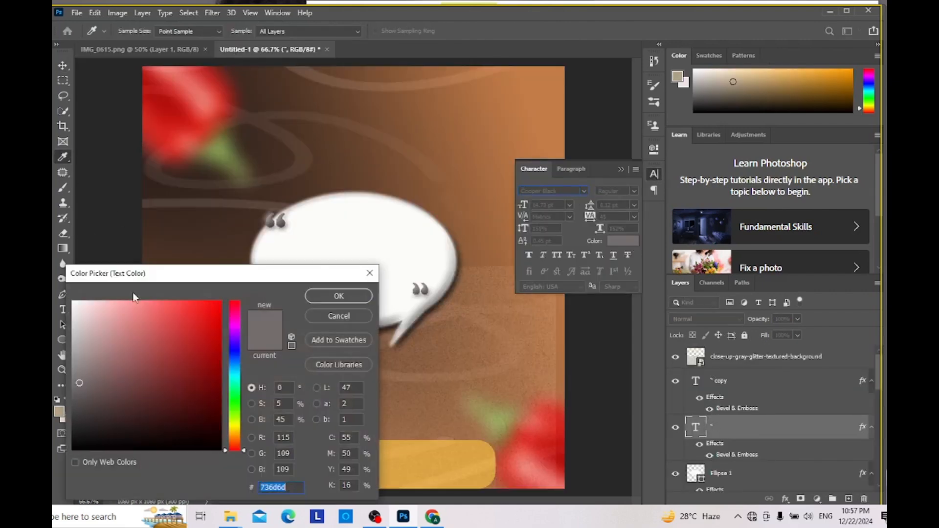
{"action": "left_click", "coordinate": [60, 414]}
{"action": "left_click", "coordinate": [363, 293]}
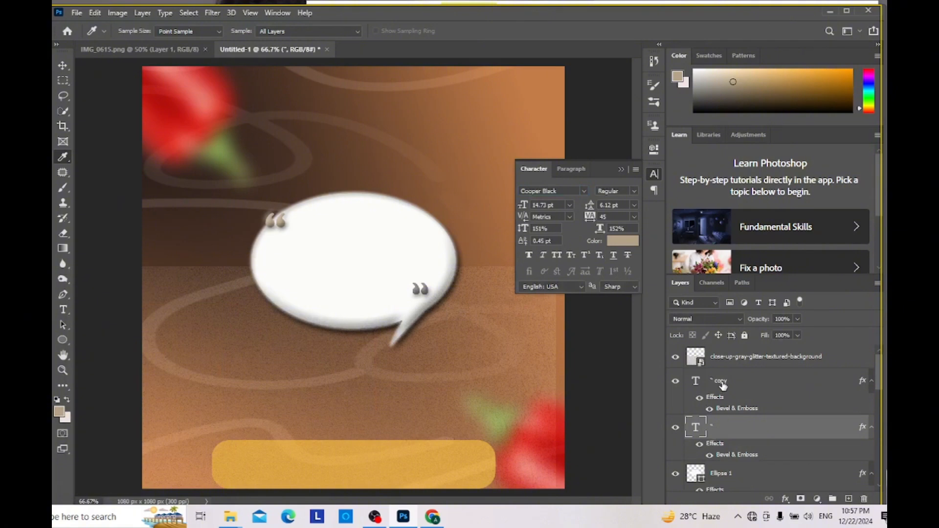
Step: Recolour the closing quotation mark with the sampled beige foreground colour
{"action": "left_click", "coordinate": [723, 386]}
{"action": "left_click", "coordinate": [622, 241]}
{"action": "left_click", "coordinate": [61, 414]}
{"action": "left_click", "coordinate": [343, 294]}
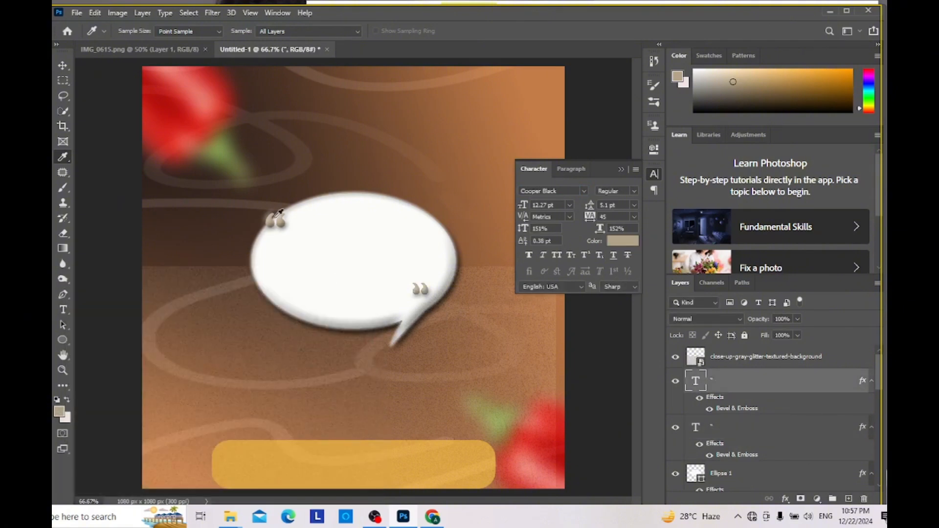
Step: Scale the opening quotation mark to about 131% and reposition it over the bubble's upper-left edge
{"action": "key", "text": "v"}
{"action": "left_click_drag", "start_coordinate": [285, 222], "coordinate": [304, 246]}
{"action": "key", "text": "ctrl+t"}
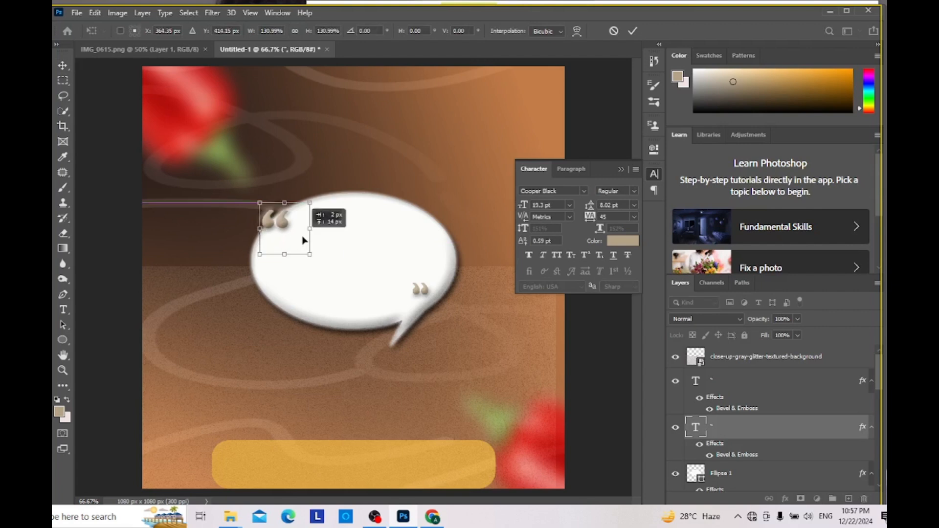
{"action": "key", "text": "Return"}
Step: Delete the small closing quotation mark from the speech bubble
{"action": "left_click", "coordinate": [419, 292]}
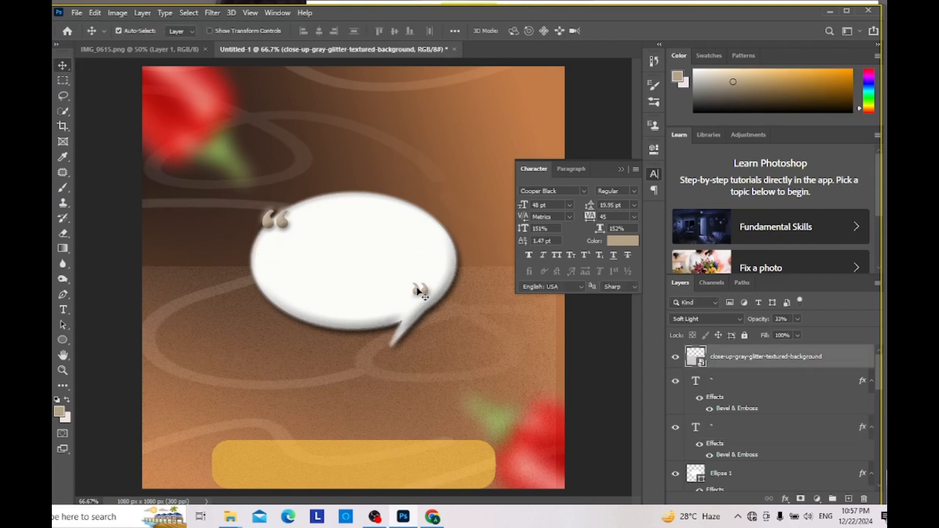
{"action": "key", "text": "Delete"}
{"action": "key", "text": "ctrl+z"}
{"action": "left_click_drag", "start_coordinate": [418, 289], "coordinate": [416, 349]}
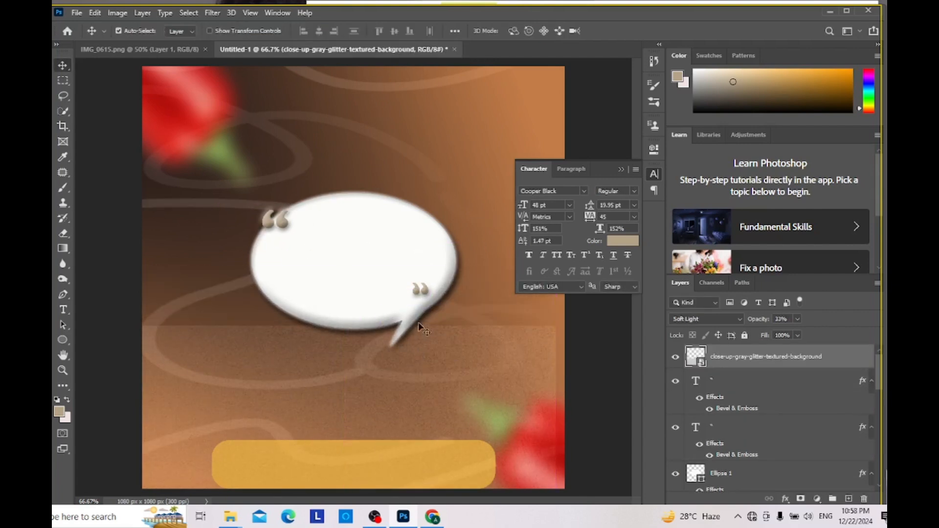
{"action": "left_click", "coordinate": [419, 292]}
{"action": "key", "text": "Delete"}
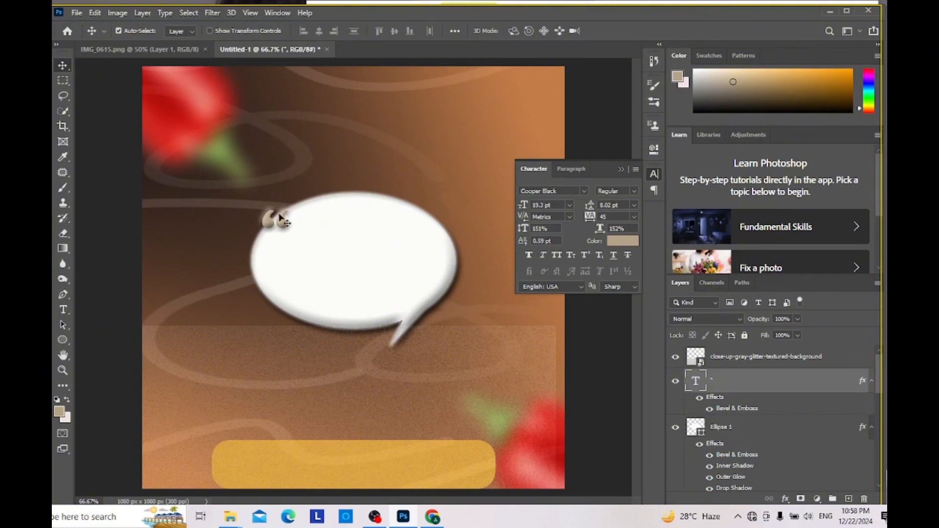
Step: Duplicate the enlarged opening quotation mark to the bubble's lower-right area and rotate the copy 180° as a closing mark
{"action": "left_click_drag", "start_coordinate": [280, 215], "coordinate": [415, 270]}
{"action": "key", "text": "ctrl+t"}
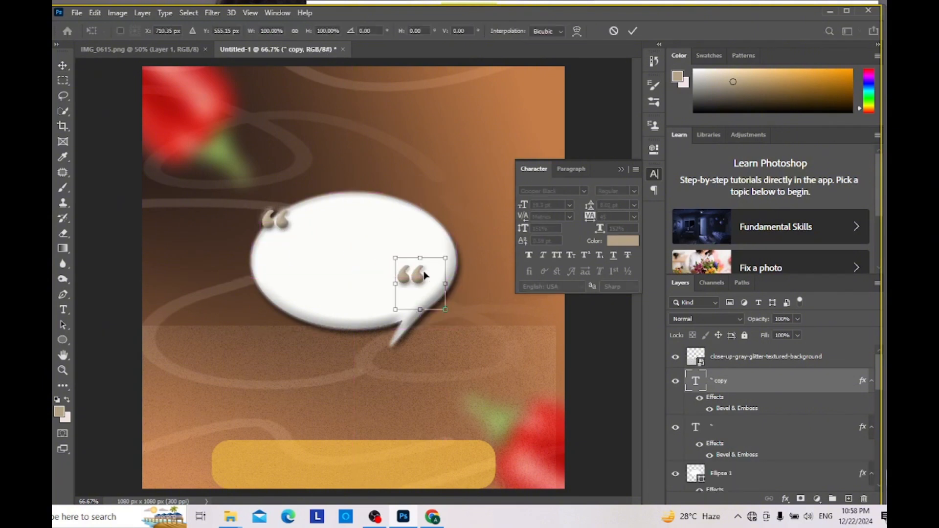
{"action": "left_click_drag", "start_coordinate": [465, 245], "coordinate": [369, 328]}
{"action": "mouse_move", "coordinate": [432, 301]}
{"action": "left_mouse_down"}
{"action": "mouse_move", "coordinate": [443, 296]}
{"action": "mouse_move", "coordinate": [430, 288]}
{"action": "mouse_move", "coordinate": [437, 300]}
{"action": "mouse_move", "coordinate": [432, 277]}
{"action": "mouse_move", "coordinate": [437, 285]}
{"action": "left_mouse_up"}
{"action": "key", "text": "Return"}
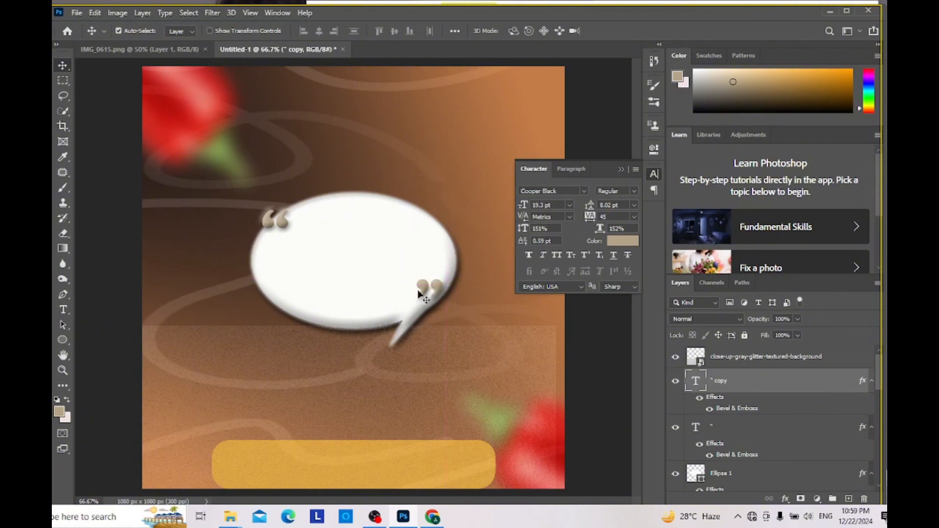
Step: Compare with the reference, add a 77% opacity Drop Shadow to the closing quotation mark and shift the mark onto the bubble's edge
{"action": "left_click", "coordinate": [185, 49]}
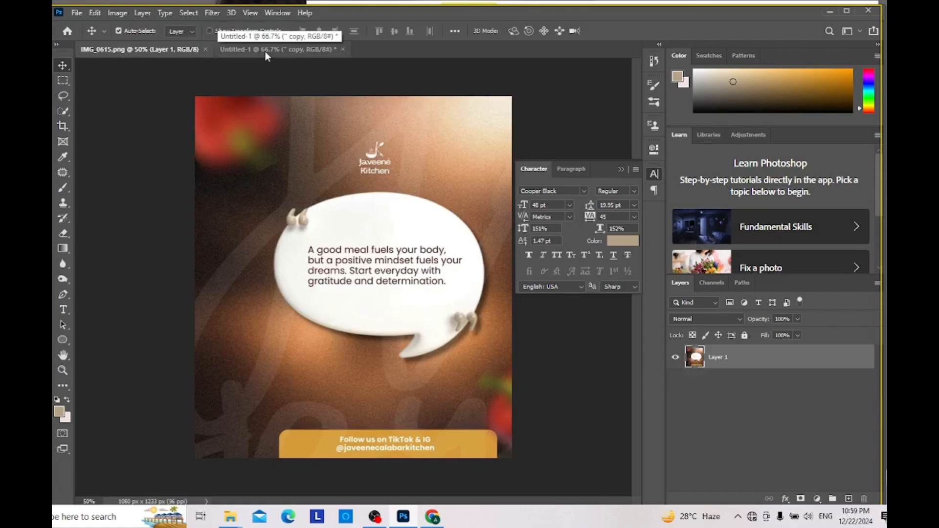
{"action": "left_click", "coordinate": [265, 52]}
{"action": "left_click", "coordinate": [171, 47]}
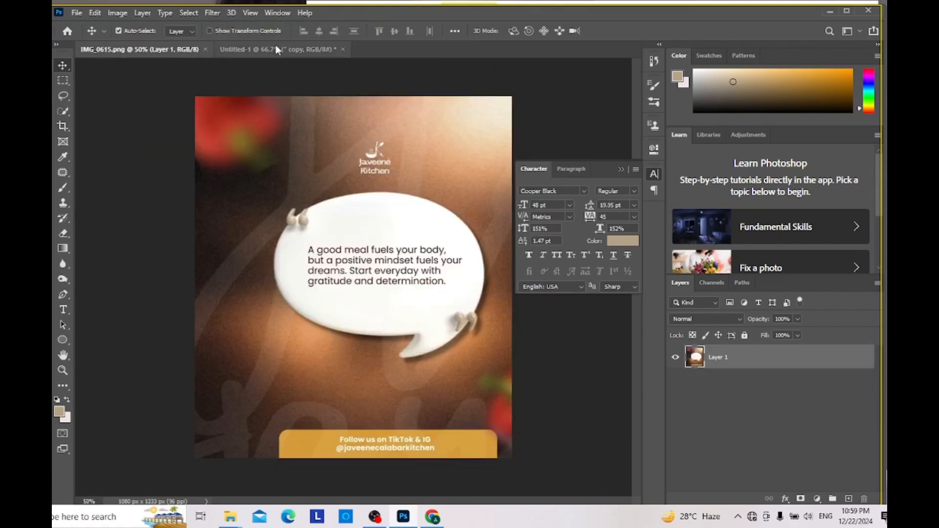
{"action": "left_click", "coordinate": [276, 47]}
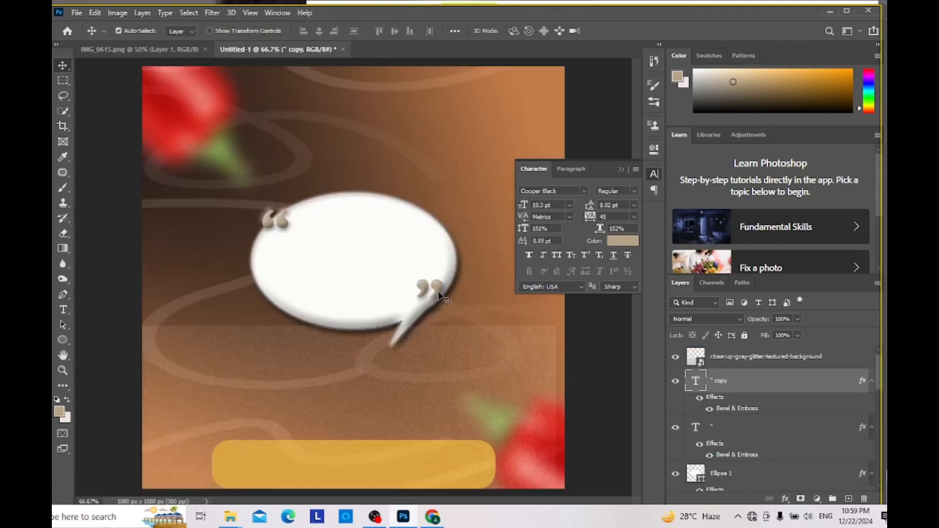
{"action": "left_click", "coordinate": [785, 498]}
{"action": "left_click", "coordinate": [805, 488]}
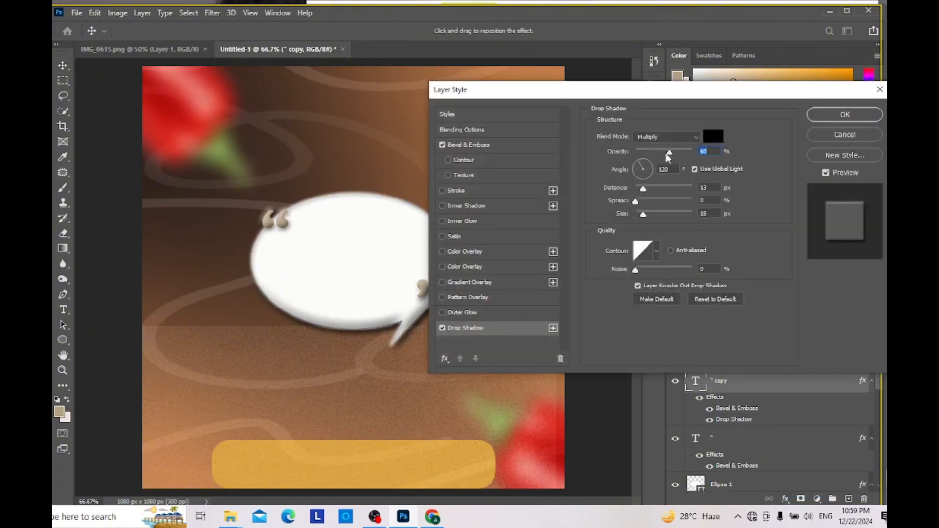
{"action": "left_click_drag", "start_coordinate": [700, 92], "coordinate": [745, 148]}
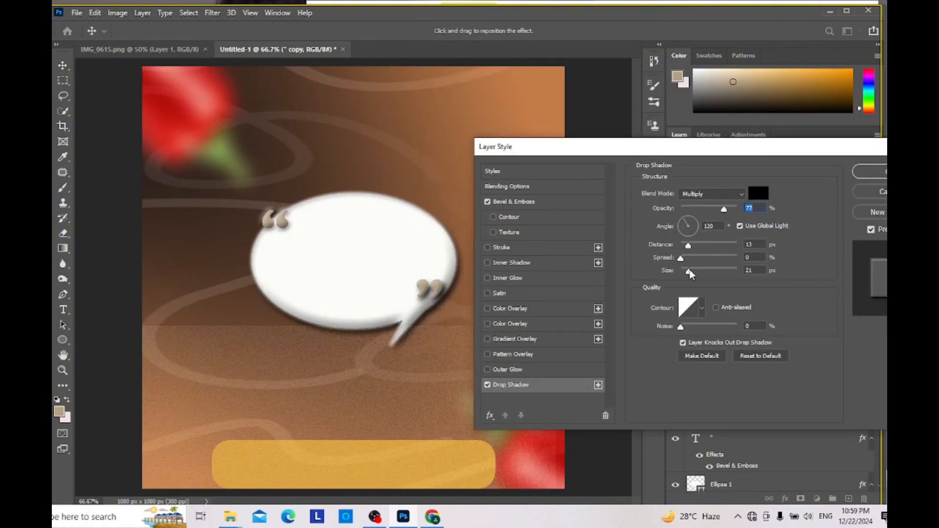
{"action": "mouse_move", "coordinate": [441, 292]}
{"action": "left_mouse_down"}
{"action": "mouse_move", "coordinate": [437, 317]}
{"action": "mouse_move", "coordinate": [439, 289]}
{"action": "mouse_move", "coordinate": [444, 306]}
{"action": "mouse_move", "coordinate": [444, 297]}
{"action": "left_mouse_up"}
{"action": "left_click", "coordinate": [871, 173]}
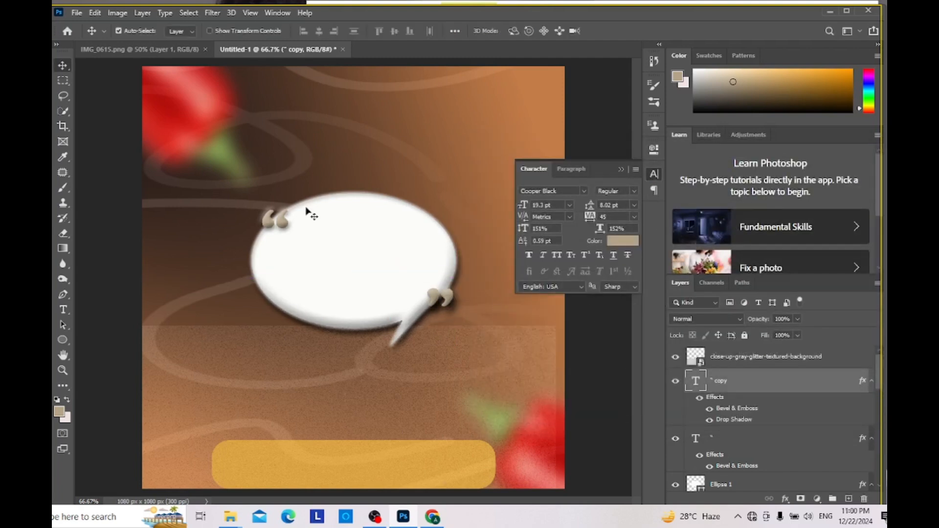
Step: Add a Drop Shadow to the opening quotation mark with 72% opacity, 112° angle, 19 px distance and about 29 px size
{"action": "left_click", "coordinate": [284, 221]}
{"action": "left_click", "coordinate": [785, 498]}
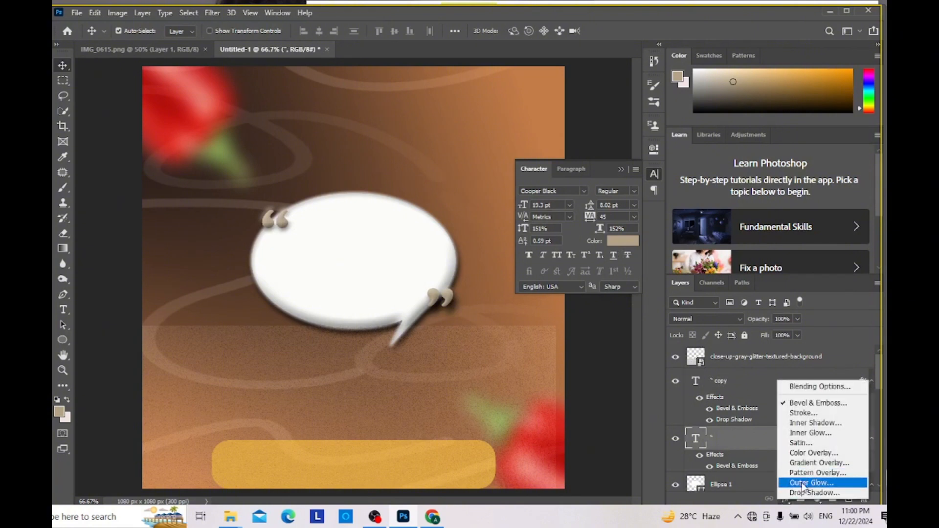
{"action": "left_click", "coordinate": [802, 498]}
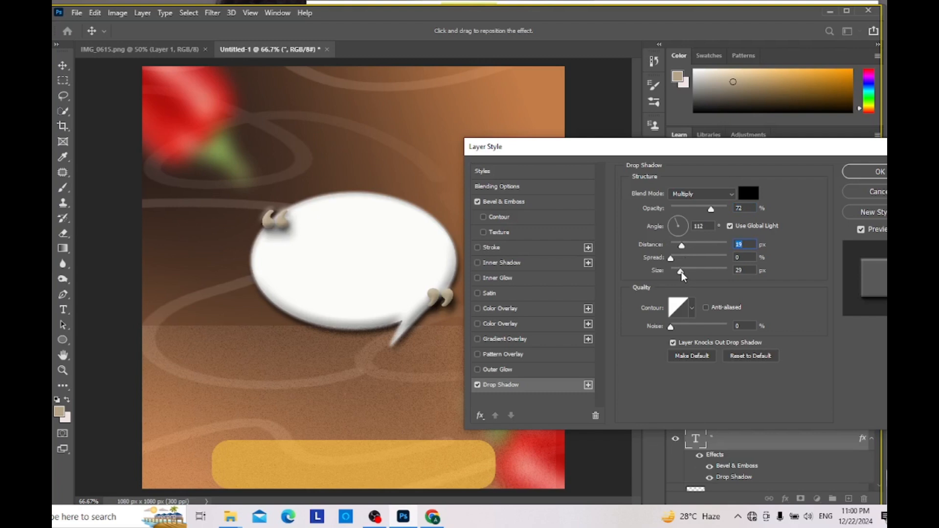
{"action": "left_click", "coordinate": [852, 172]}
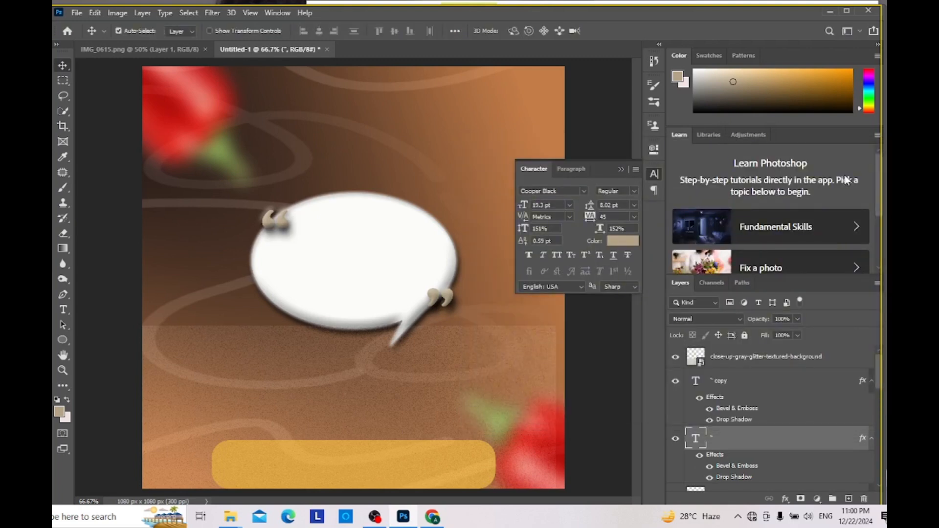
Step: Move the gray glitter texture up to cover the whole canvas and bring up the IMG_0615.png reference
{"action": "left_click_drag", "start_coordinate": [338, 374], "coordinate": [363, 102]}
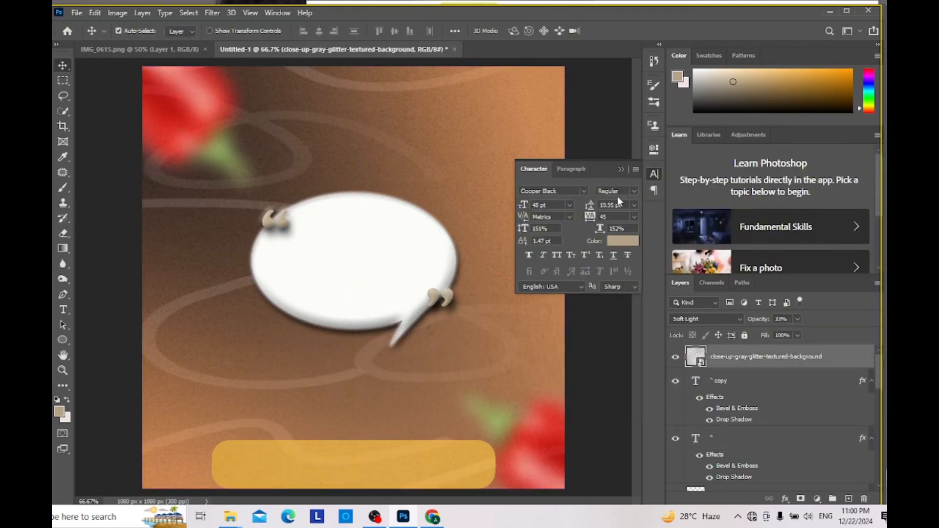
{"action": "left_click", "coordinate": [584, 187]}
{"action": "left_click", "coordinate": [138, 49]}
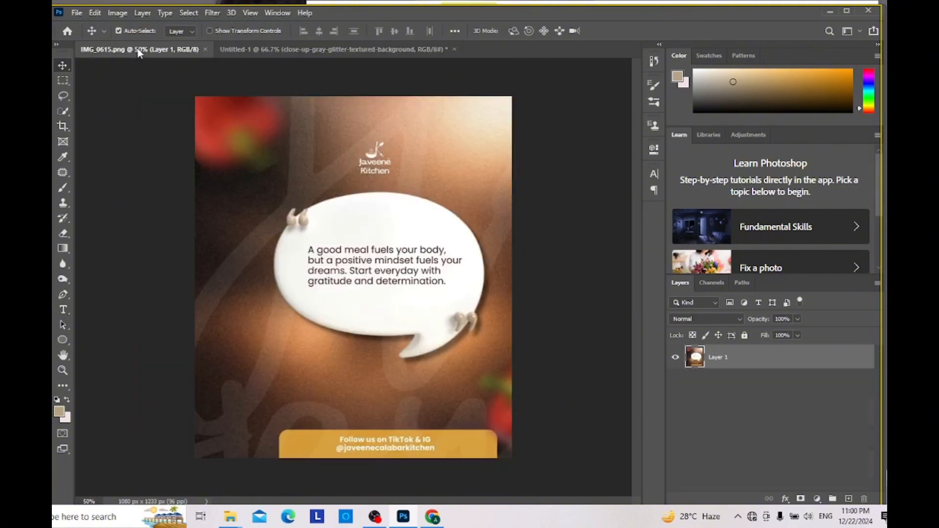
Step: Compare with the IMG_0615.png reference and place the White HDR Logo, scaled down and centred above the speech bubble
{"action": "left_click", "coordinate": [307, 51]}
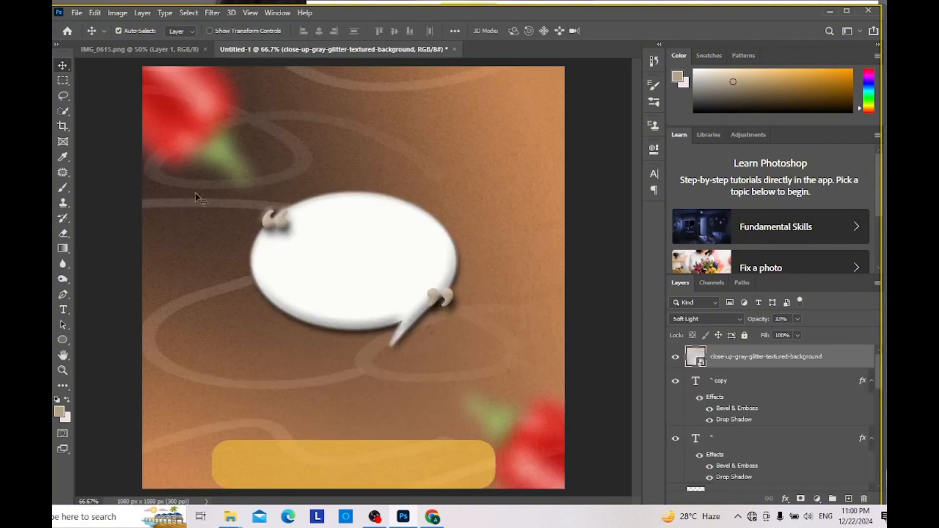
{"action": "left_click", "coordinate": [189, 50]}
{"action": "left_click", "coordinate": [389, 51]}
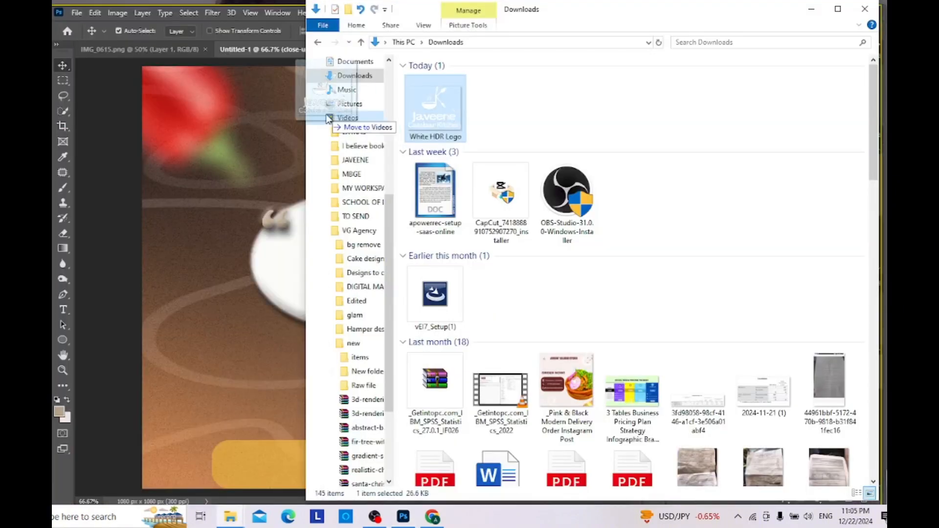
{"action": "left_click_drag", "start_coordinate": [329, 119], "coordinate": [265, 147]}
{"action": "left_click_drag", "start_coordinate": [564, 450], "coordinate": [364, 124]}
{"action": "key", "text": "Return"}
{"action": "key", "text": "ctrl+t"}
{"action": "key", "text": "Return"}
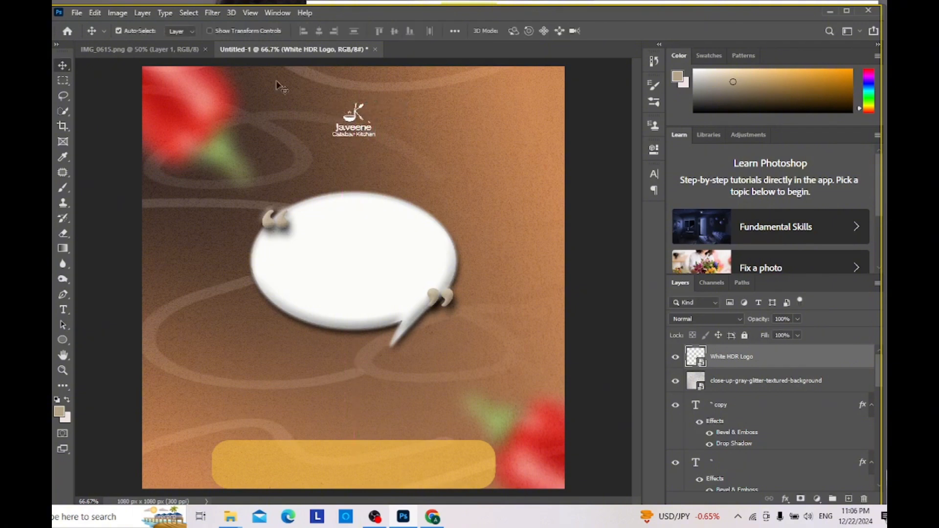
Step: Check the reference's footer wording, start a text box over the bubble and set its font size to 9 pt
{"action": "left_click", "coordinate": [177, 50]}
{"action": "left_click", "coordinate": [313, 50]}
{"action": "left_click", "coordinate": [137, 49]}
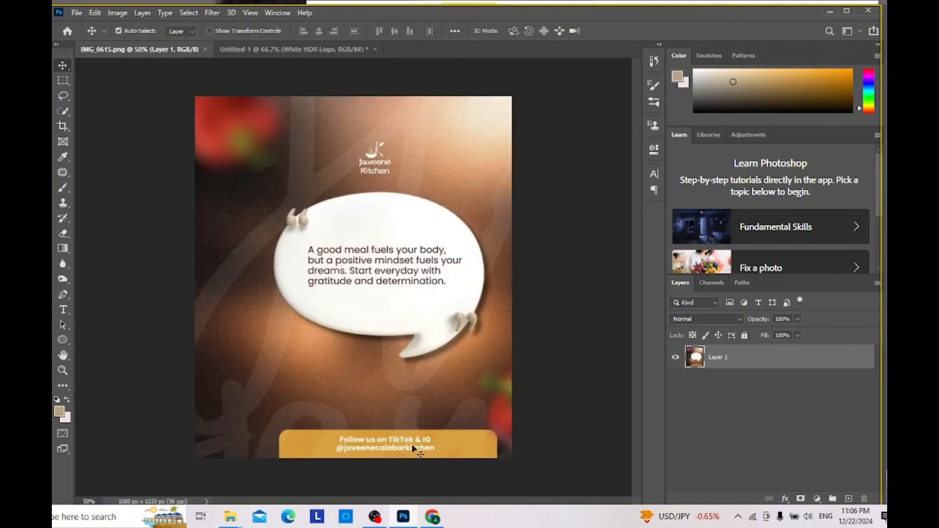
{"action": "left_click", "coordinate": [313, 50]}
{"action": "key", "text": "t"}
{"action": "left_click_drag", "start_coordinate": [259, 247], "coordinate": [396, 300]}
{"action": "type", "text": "fo"}
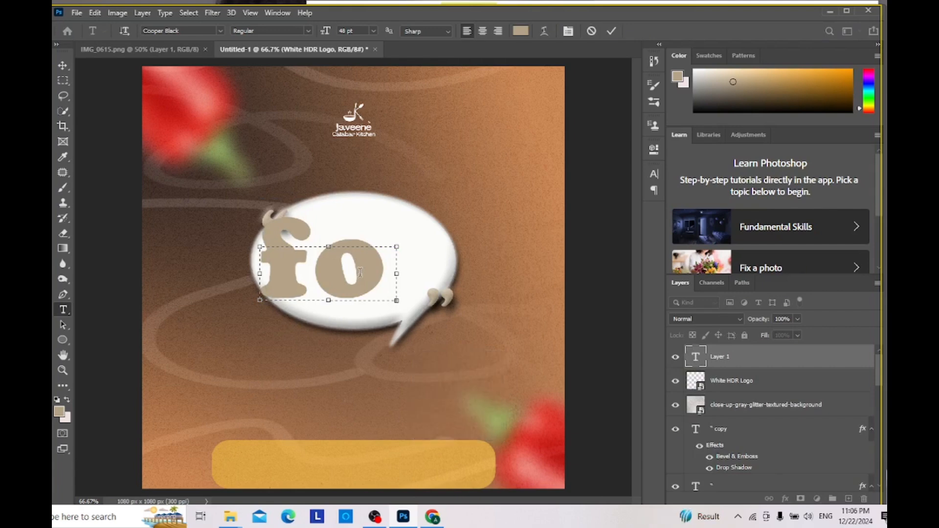
{"action": "key", "text": "Caps_Lock"}
{"action": "key", "text": "ctrl+a"}
{"action": "left_click", "coordinate": [653, 173]}
{"action": "left_click", "coordinate": [569, 205]}
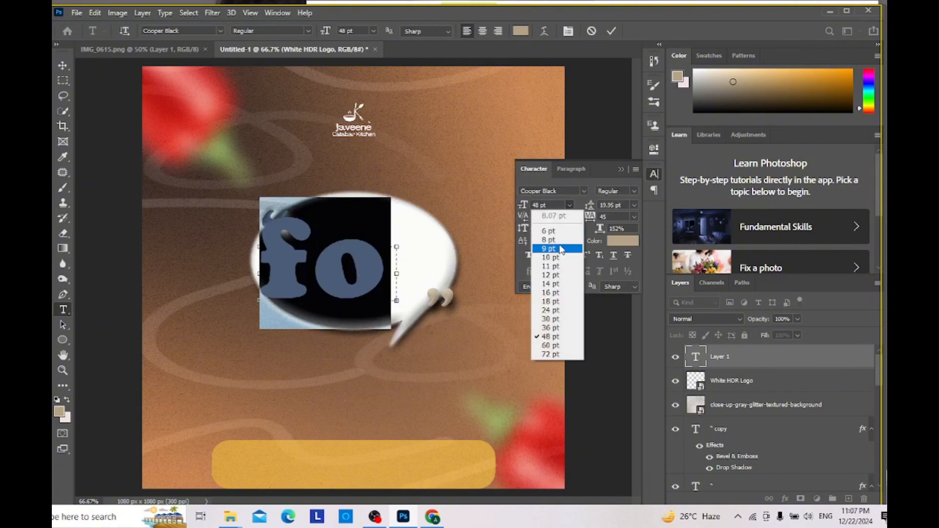
{"action": "left_click", "coordinate": [546, 244]}
{"action": "left_click_drag", "start_coordinate": [397, 301], "coordinate": [538, 309]}
{"action": "left_click_drag", "start_coordinate": [399, 309], "coordinate": [399, 364]}
{"action": "left_click", "coordinate": [286, 313]}
{"action": "key", "text": "BackSpace"}
{"action": "key", "text": "BackSpace"}
{"action": "key", "text": "BackSpace"}
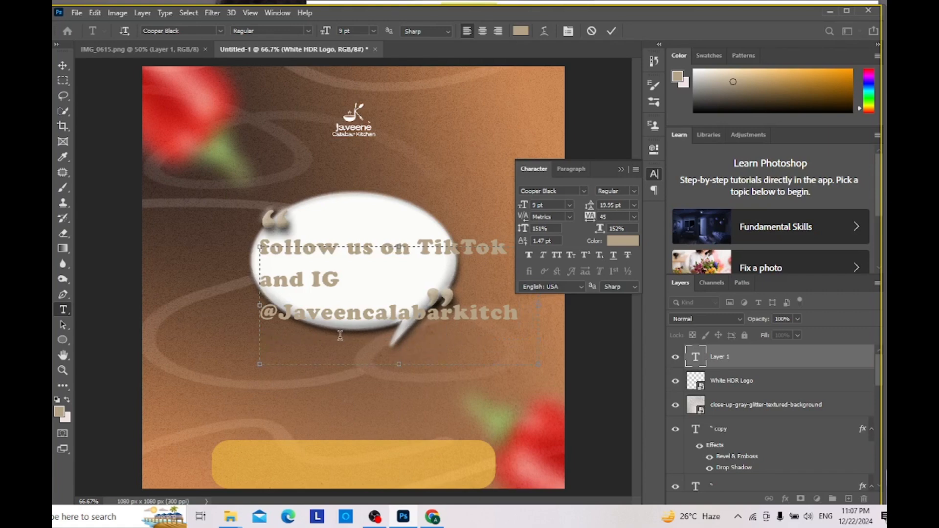
{"action": "left_click_drag", "start_coordinate": [542, 312], "coordinate": [585, 312]}
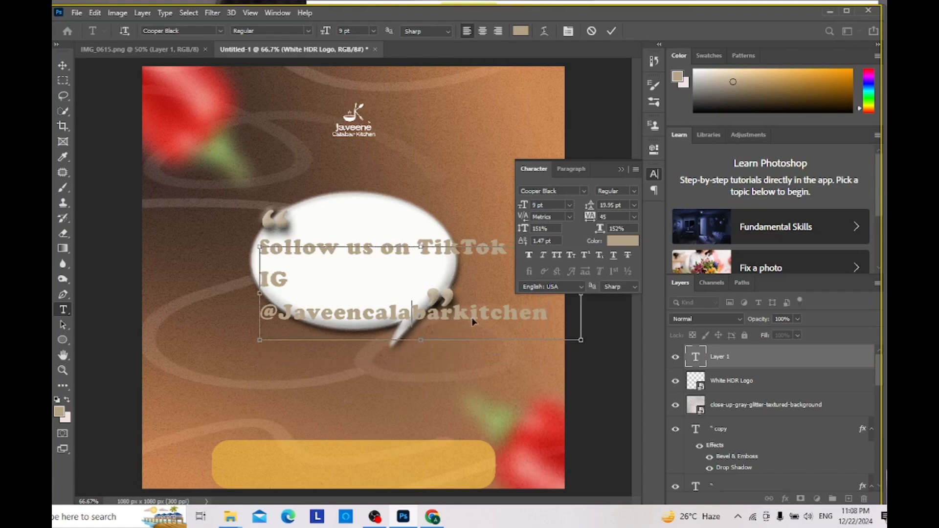
Step: Change the whole follow text's font to Poppins SemiBold
{"action": "key", "text": "Caps_Lock"}
{"action": "key", "text": "ctrl+a"}
{"action": "left_click", "coordinate": [584, 192]}
{"action": "left_click", "coordinate": [582, 232]}
{"action": "left_click", "coordinate": [634, 191]}
{"action": "left_click", "coordinate": [634, 297]}
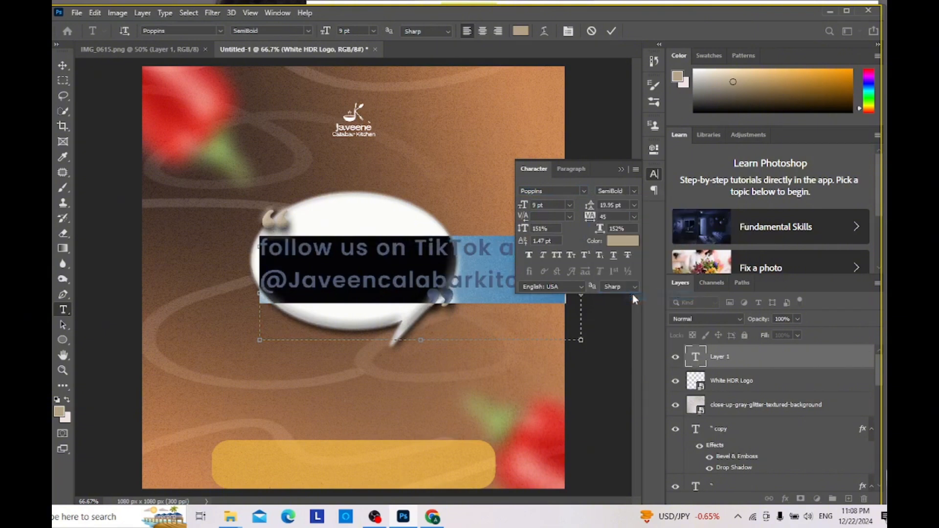
Step: Set the follow text's tracking to -95, leading to 15 pt and font size to 6 pt
{"action": "left_click_drag", "start_coordinate": [589, 216], "coordinate": [585, 224]}
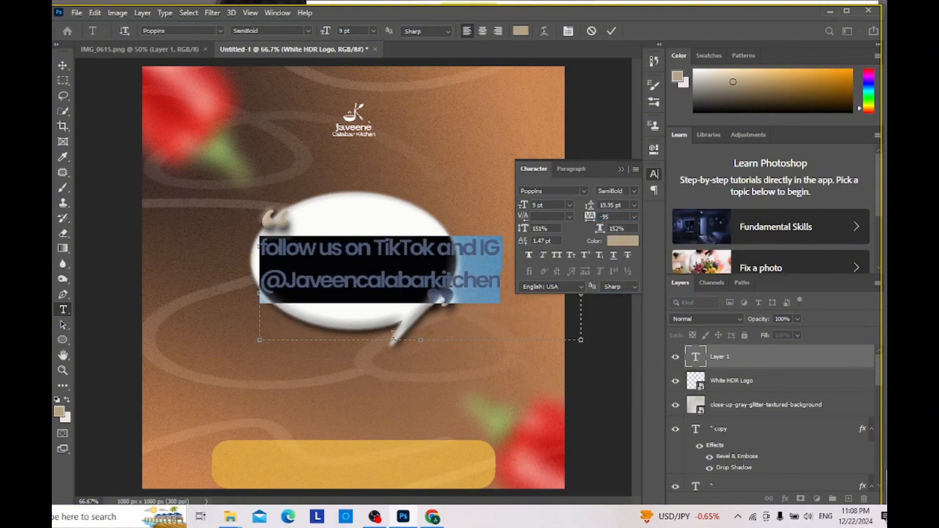
{"action": "left_click_drag", "start_coordinate": [394, 336], "coordinate": [600, 303]}
{"action": "left_click_drag", "start_coordinate": [592, 206], "coordinate": [590, 207]}
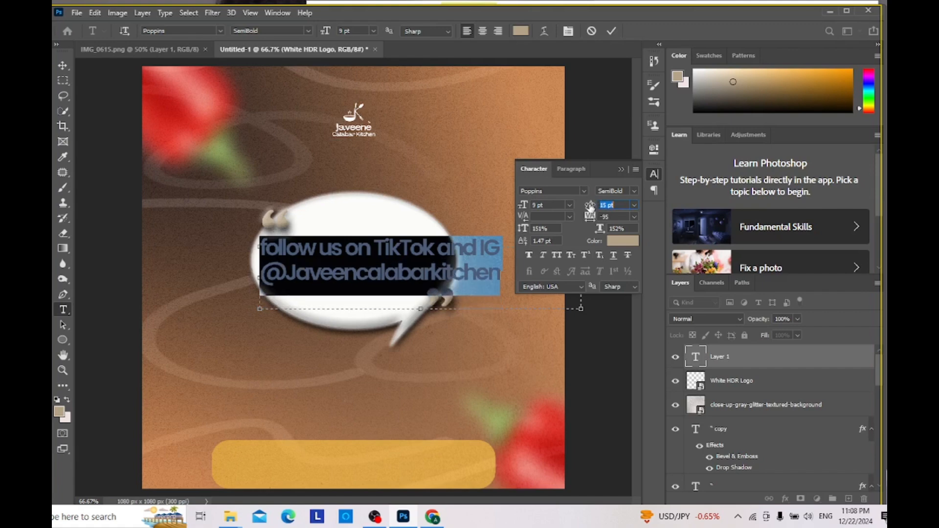
{"action": "left_click", "coordinate": [546, 242]}
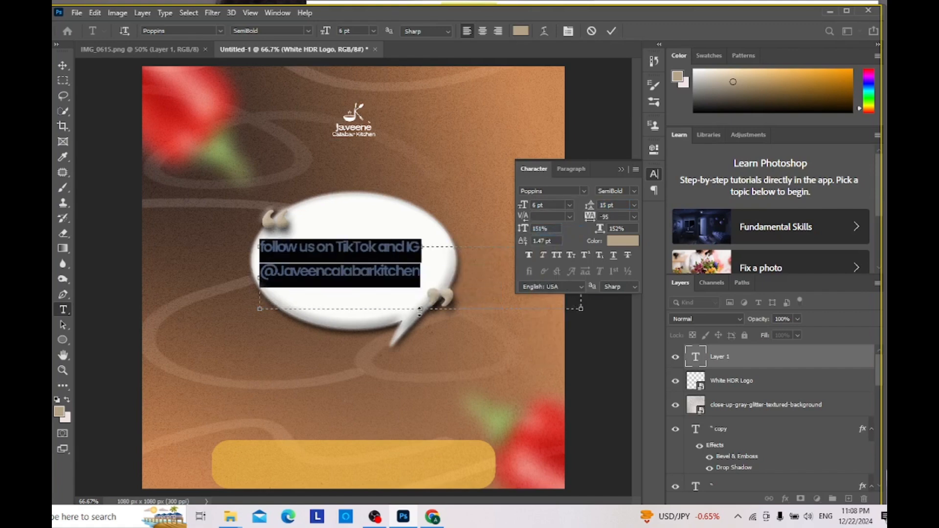
Step: Recolour the follow text to near-white
{"action": "left_click", "coordinate": [618, 241]}
{"action": "left_click", "coordinate": [78, 327]}
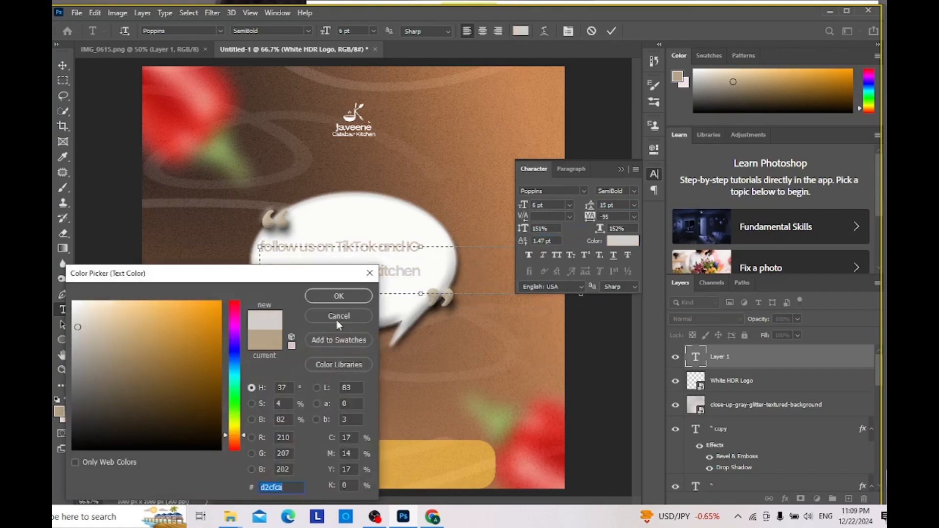
{"action": "left_click", "coordinate": [73, 307]}
{"action": "left_click", "coordinate": [338, 296]}
Step: Move the follow text onto the yellow rounded bar and narrow its text box to fit the bar
{"action": "left_click_drag", "start_coordinate": [482, 317], "coordinate": [467, 516]}
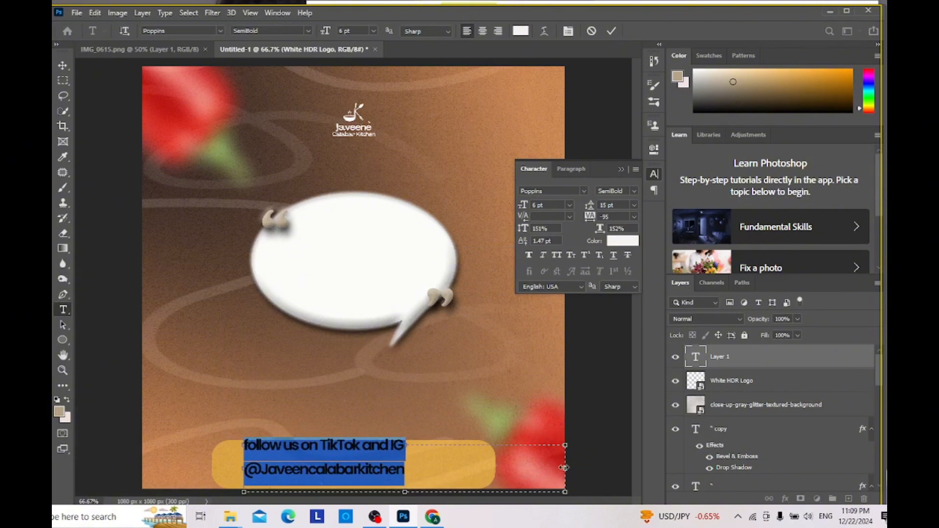
{"action": "left_click_drag", "start_coordinate": [564, 468], "coordinate": [430, 467]}
{"action": "left_click", "coordinate": [62, 65]}
{"action": "left_click_drag", "start_coordinate": [282, 449], "coordinate": [298, 457]}
Step: Capitalise the first word of the footer text as "Follow" and set the leading of both lines to 9 pt
{"action": "double_click", "coordinate": [275, 454]}
{"action": "left_click", "coordinate": [275, 459]}
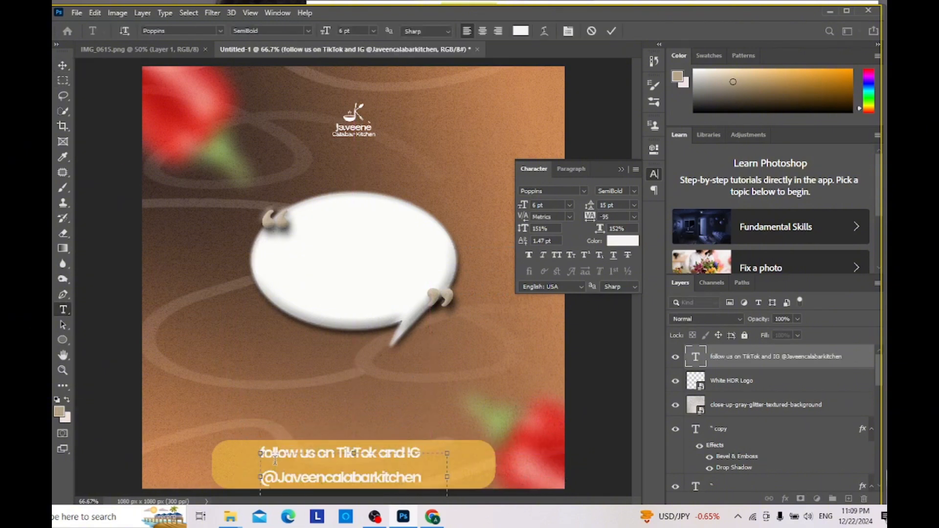
{"action": "key", "text": "BackSpace"}
{"action": "key", "text": "BackSpace"}
{"action": "type", "text": "Fo"}
{"action": "key", "text": "ctrl+a"}
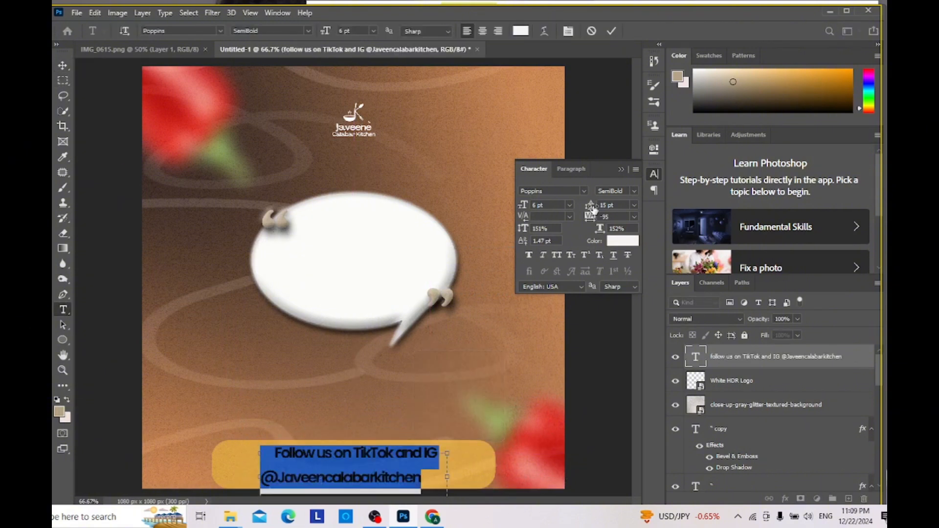
{"action": "left_click_drag", "start_coordinate": [591, 208], "coordinate": [586, 209]}
{"action": "left_click", "coordinate": [275, 454]}
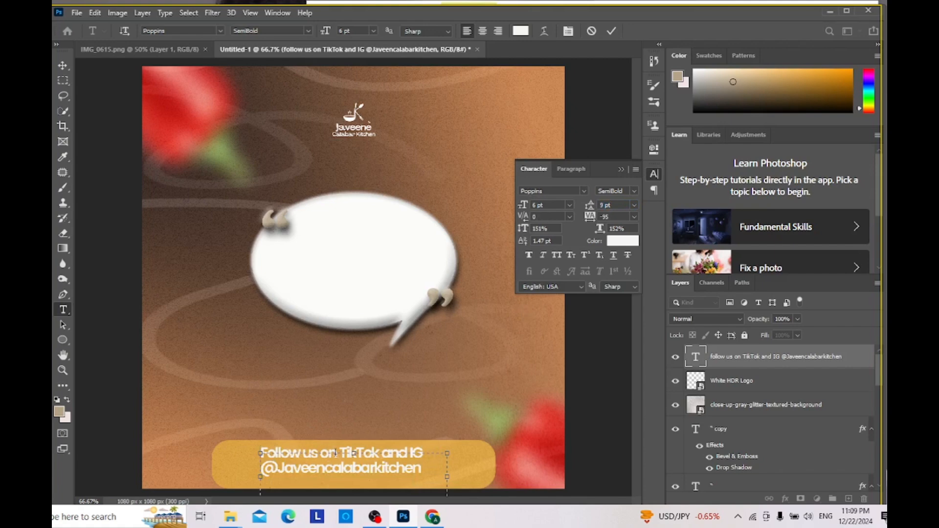
Step: Fit the footer text box to its two lines, scale it down to 4.6 pt and centre it on the yellow bar
{"action": "left_click_drag", "start_coordinate": [477, 482], "coordinate": [392, 509]}
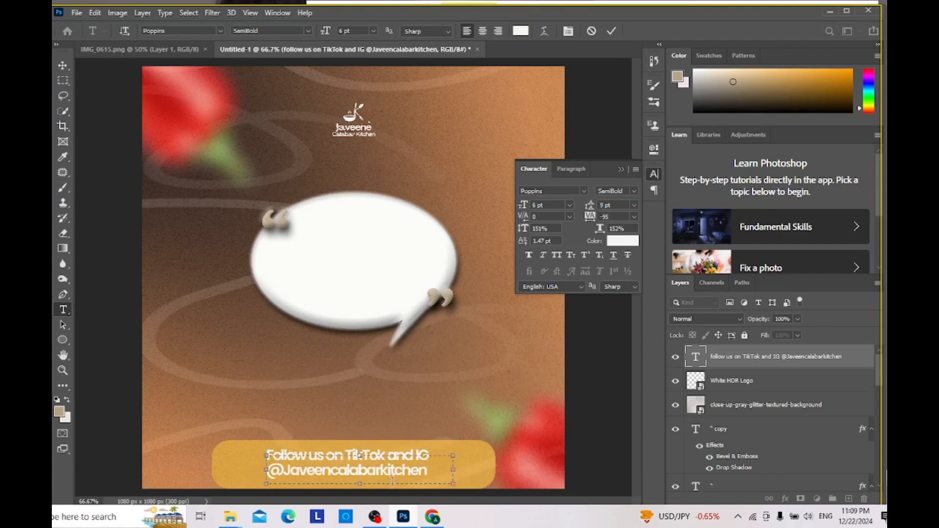
{"action": "key", "text": "Return"}
{"action": "key", "text": "BackSpace"}
{"action": "left_click", "coordinate": [63, 65]}
{"action": "key", "text": "ctrl+t"}
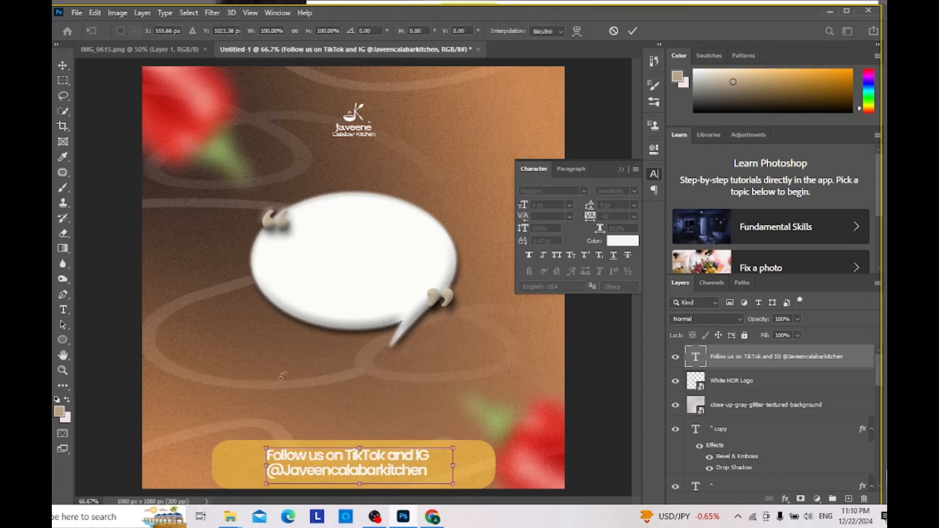
{"action": "left_click_drag", "start_coordinate": [429, 478], "coordinate": [383, 466]}
{"action": "key", "text": "Return"}
Step: Set the footer text's tracking to -55 and its vertical scale to 121%
{"action": "double_click", "coordinate": [383, 466]}
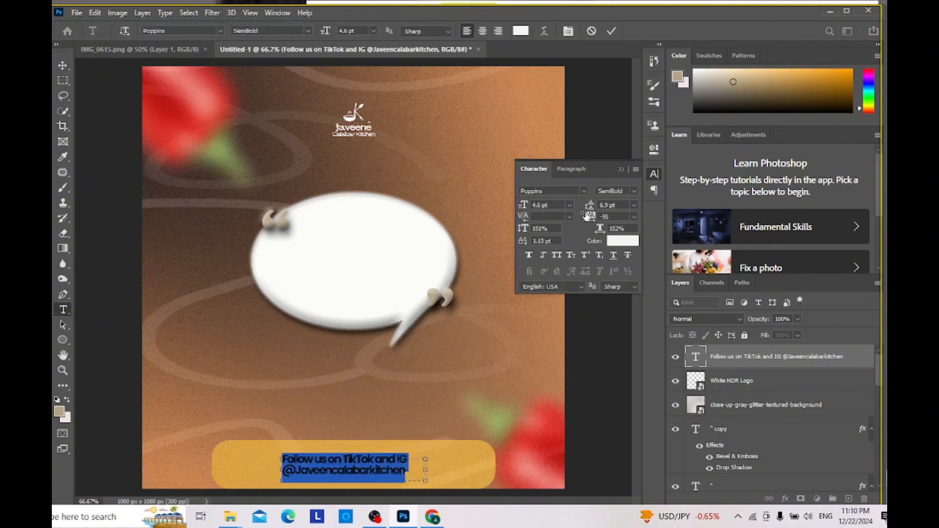
{"action": "left_click_drag", "start_coordinate": [588, 216], "coordinate": [590, 219]}
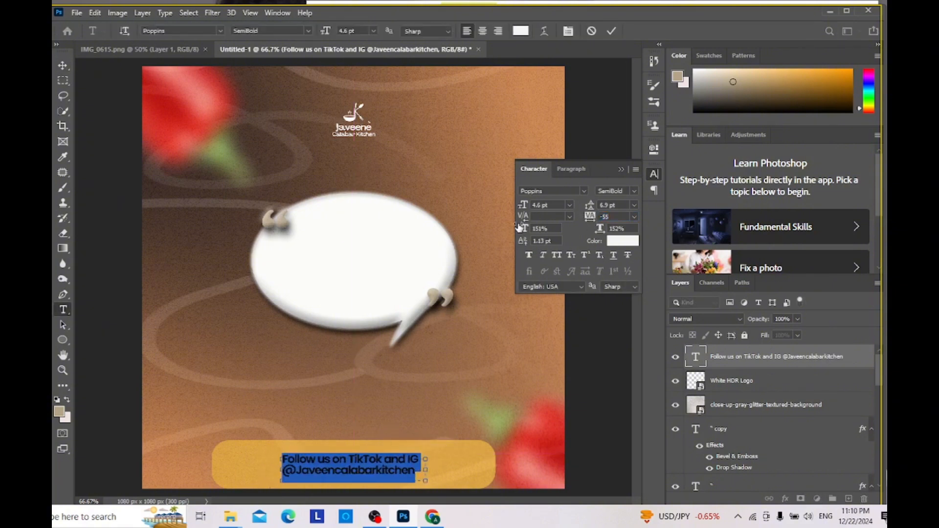
{"action": "left_click_drag", "start_coordinate": [526, 228], "coordinate": [517, 228]}
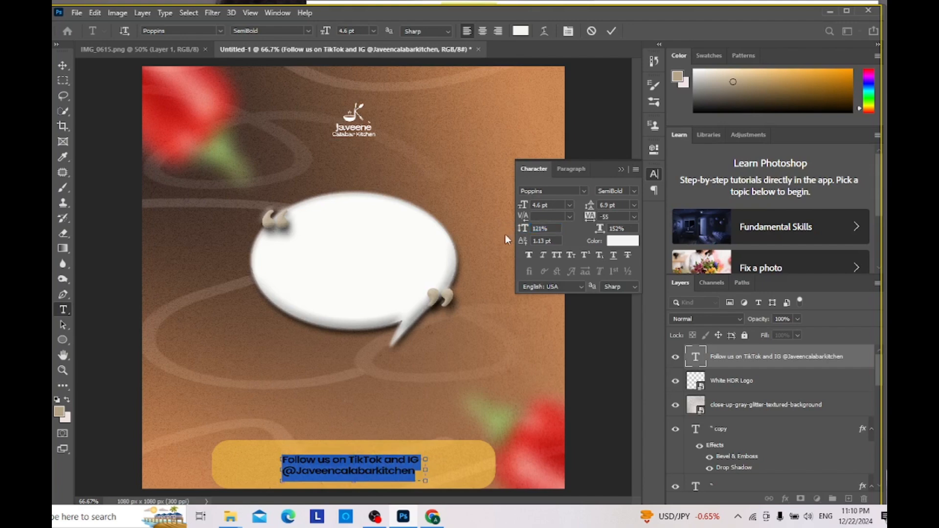
{"action": "left_click", "coordinate": [62, 66]}
Step: Compare the footer with the reference and scale the footer text down to 87.74%
{"action": "left_click", "coordinate": [142, 50]}
{"action": "left_click", "coordinate": [282, 50]}
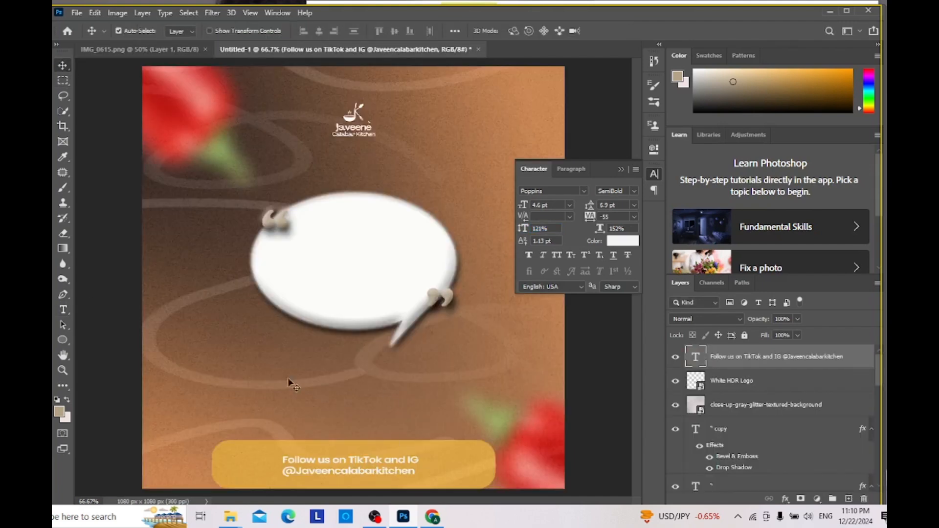
{"action": "left_click", "coordinate": [142, 51]}
{"action": "left_click", "coordinate": [373, 52]}
{"action": "key", "text": "ctrl+t"}
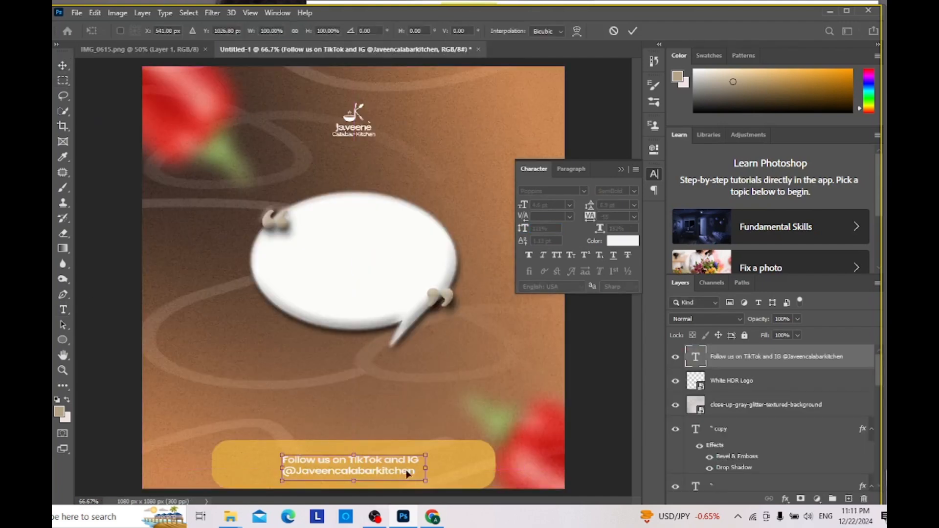
{"action": "left_click_drag", "start_coordinate": [407, 473], "coordinate": [366, 465]}
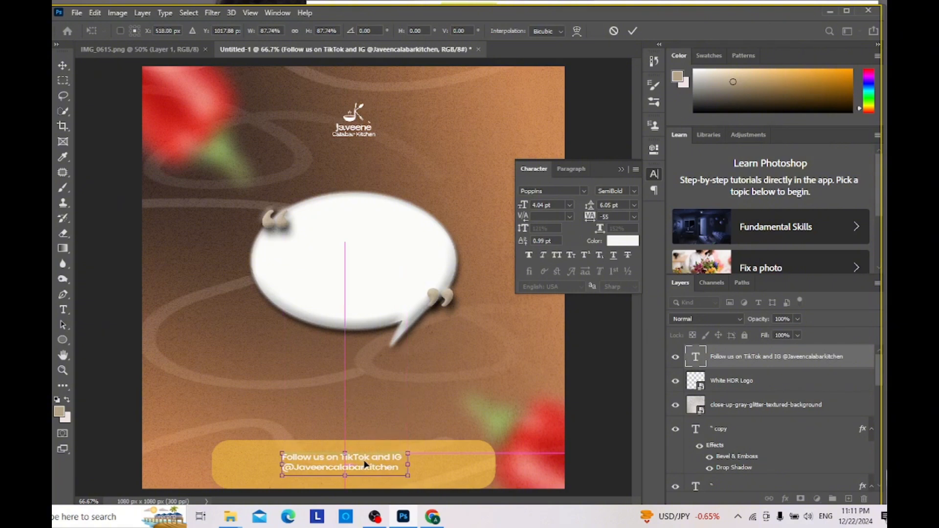
{"action": "key", "text": "Return"}
Step: Shrink the yellow Rectangle 1 bar around the footer text and move it down to the canvas's lower edge, centred under the text
{"action": "left_click", "coordinate": [448, 474]}
{"action": "scroll", "coordinate": [728, 441], "scroll_direction": "down", "scroll_amount": 10}
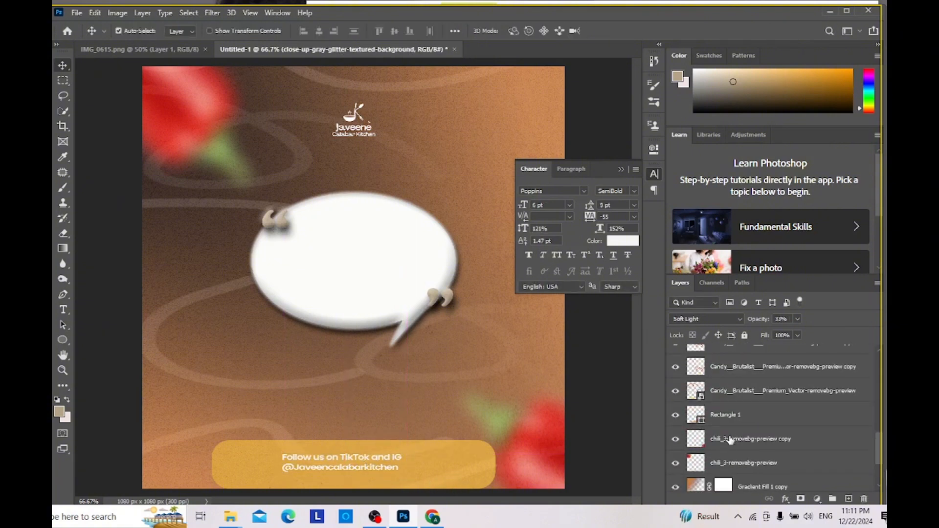
{"action": "left_click", "coordinate": [739, 415]}
{"action": "key", "text": "ctrl+t"}
{"action": "left_click_drag", "start_coordinate": [498, 463], "coordinate": [439, 464]}
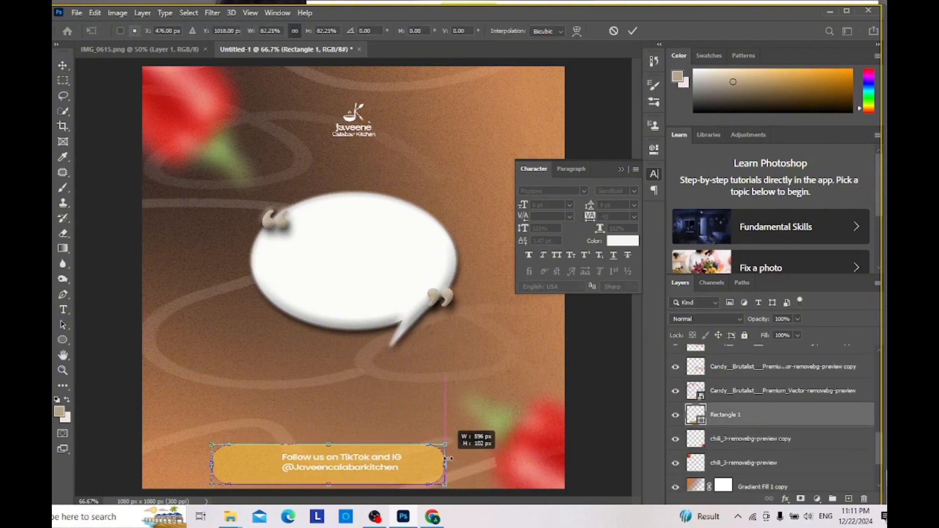
{"action": "mouse_move", "coordinate": [352, 478]}
{"action": "left_mouse_down"}
{"action": "mouse_move", "coordinate": [372, 481]}
{"action": "mouse_move", "coordinate": [368, 470]}
{"action": "mouse_move", "coordinate": [367, 479]}
{"action": "left_mouse_up"}
{"action": "key", "text": "Return"}
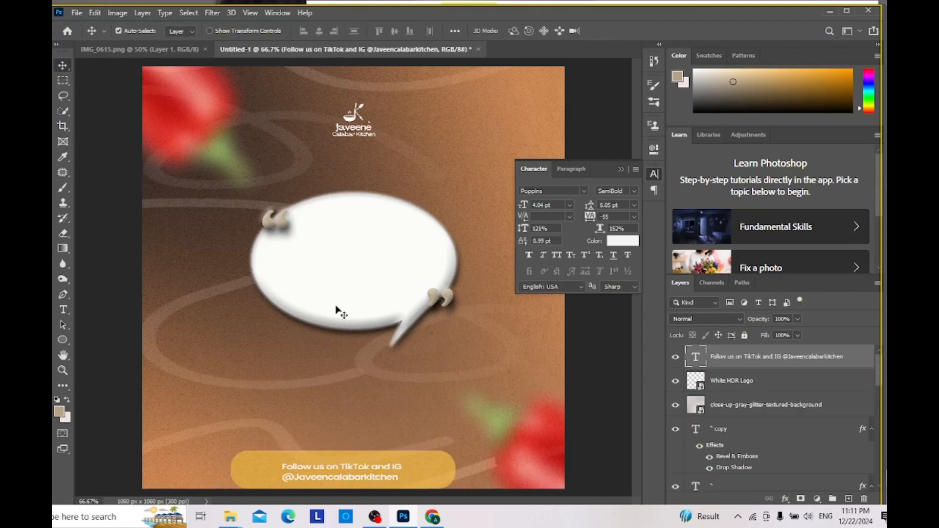
Step: Add a text box inside the bubble reading "A good meal fuels your body, but a positive mindset furls your mind."
{"action": "left_click", "coordinate": [107, 50]}
{"action": "left_click", "coordinate": [344, 50]}
{"action": "left_click", "coordinate": [63, 310]}
{"action": "left_click_drag", "start_coordinate": [309, 247], "coordinate": [385, 293]}
{"action": "key", "text": "Caps_Lock"}
{"action": "type", "text": "A"}
{"action": "key", "text": "Caps_Lock"}
{"action": "type", "text": "good meal turns a"}
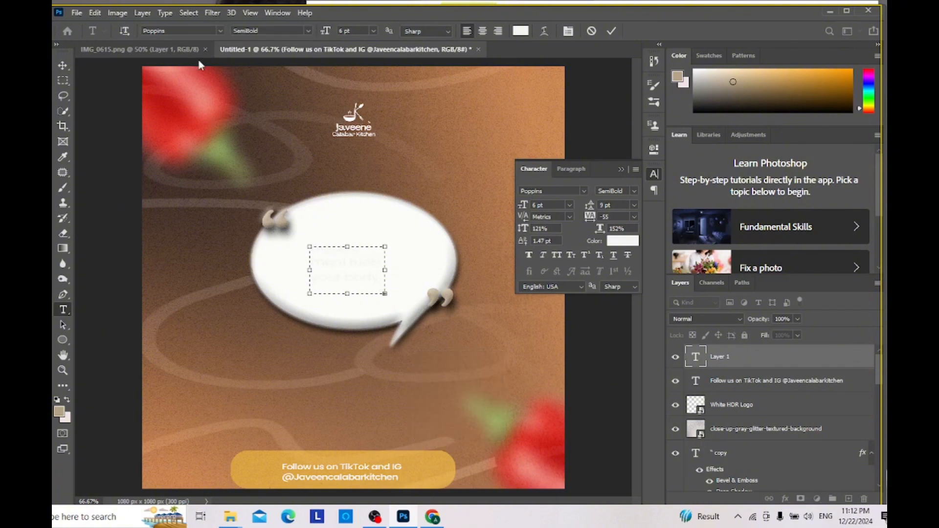
Step: Set the quote text's colour to dark grey 2b2823
{"action": "left_click", "coordinate": [622, 240]}
{"action": "left_click", "coordinate": [339, 316]}
{"action": "key", "text": "ctrl+a"}
{"action": "left_click", "coordinate": [623, 241]}
{"action": "left_click", "coordinate": [98, 426]}
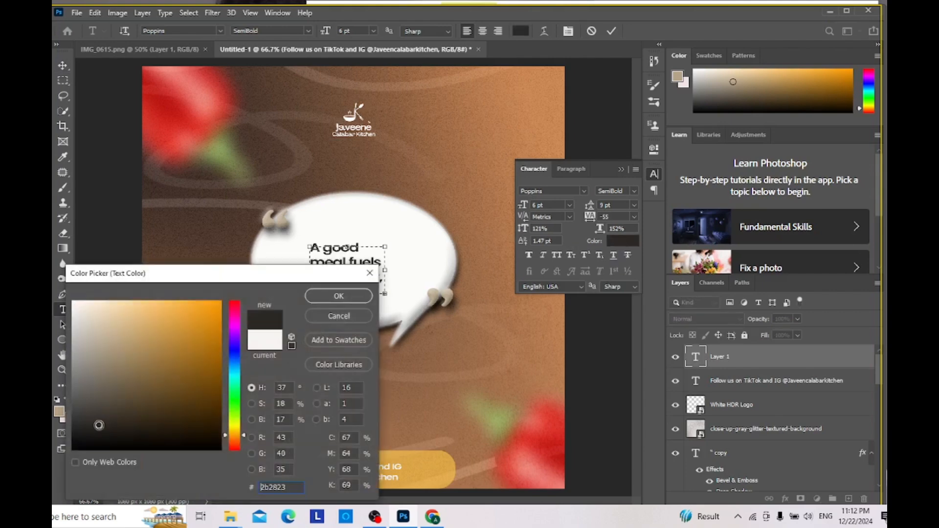
{"action": "left_click", "coordinate": [339, 296]}
{"action": "left_click", "coordinate": [63, 66]}
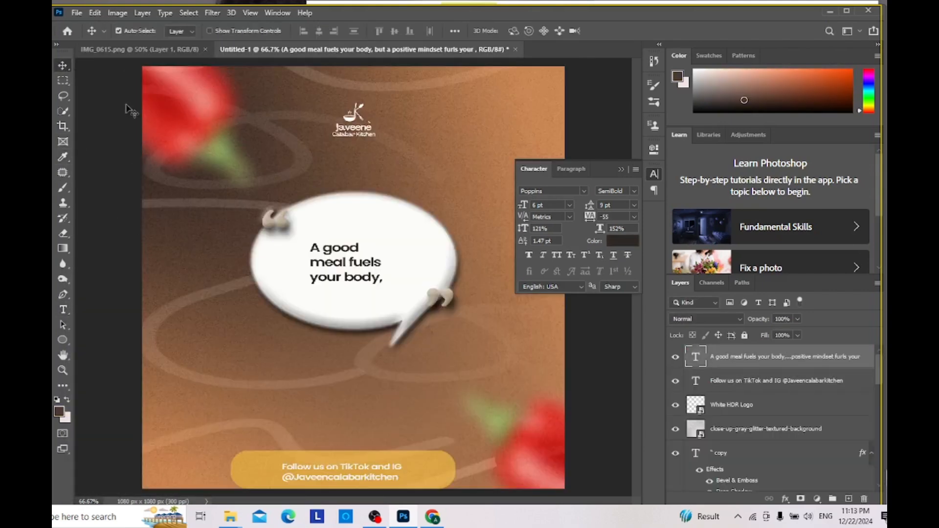
Step: Recolour the quote text to a dark brown matching the reference's lettering
{"action": "double_click", "coordinate": [337, 269]}
{"action": "key", "text": "ctrl+a"}
{"action": "left_click", "coordinate": [623, 241]}
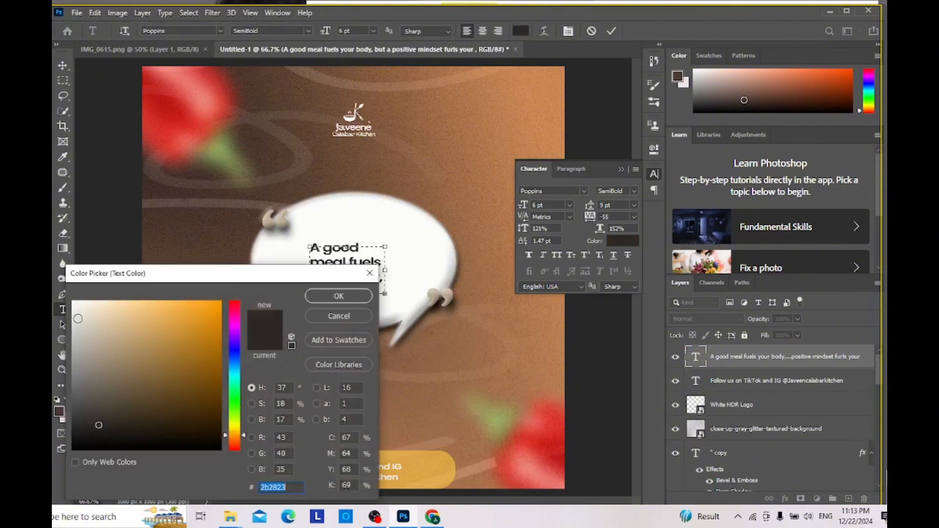
{"action": "left_click", "coordinate": [117, 405]}
{"action": "left_click", "coordinate": [337, 295]}
{"action": "left_click", "coordinate": [62, 66]}
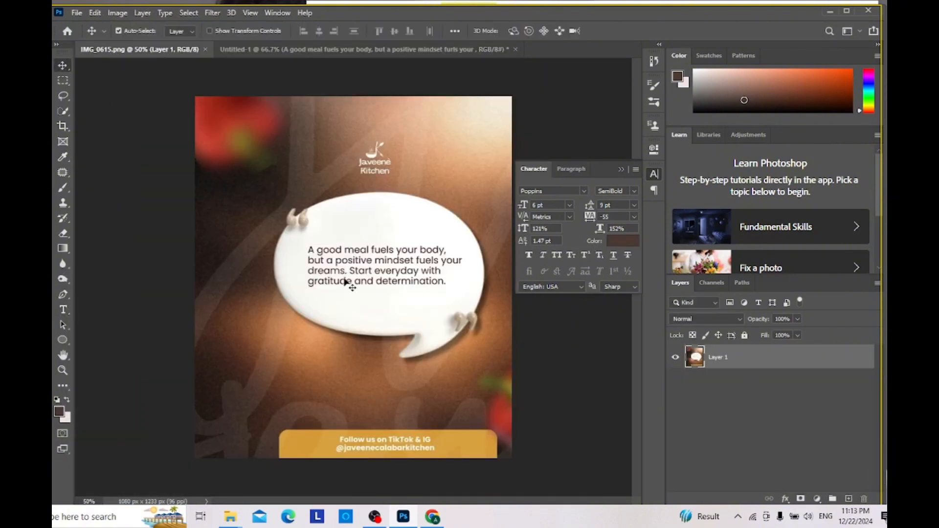
Step: Replace the quote's last word and extend it to end "your dreams. Start everyday with gratitude and determination.", widening the text box to fit
{"action": "left_click", "coordinate": [265, 50]}
{"action": "left_click_drag", "start_coordinate": [387, 271], "coordinate": [518, 271]}
{"action": "left_click", "coordinate": [379, 279]}
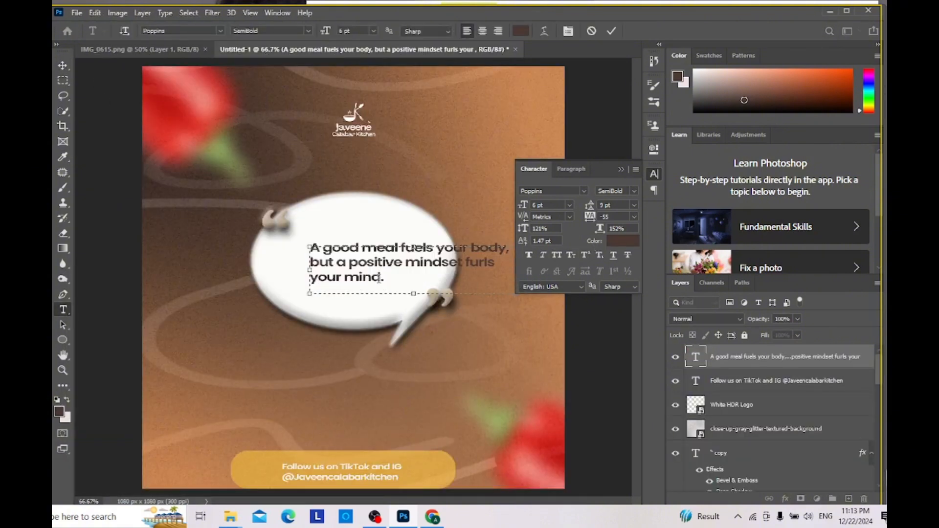
{"action": "key", "text": "BackSpace"}
{"action": "key", "text": "BackSpace"}
{"action": "key", "text": "BackSpace"}
{"action": "key", "text": "BackSpace"}
{"action": "type", "text": "dreams"}
{"action": "key", "text": "Caps_Lock"}
{"action": "type", "text": "Start everyday"}
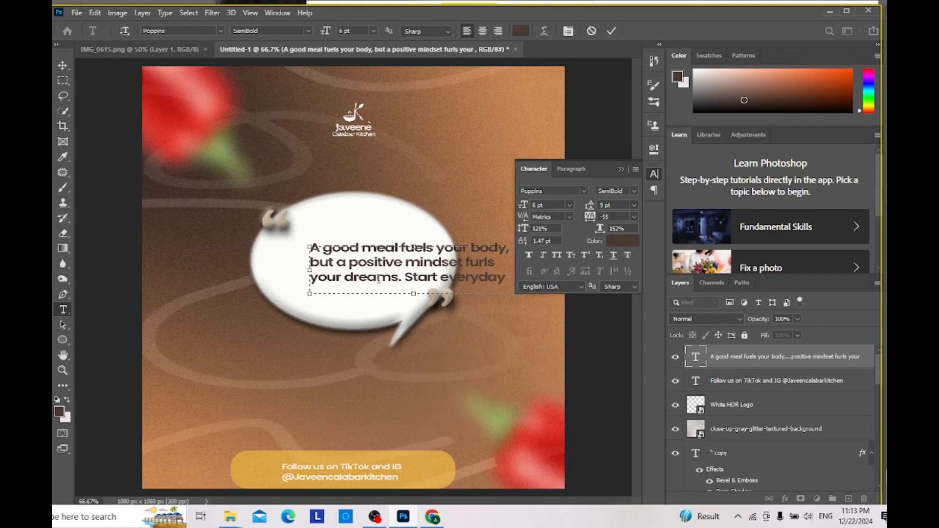
{"action": "type", "text": " with gratitude and"}
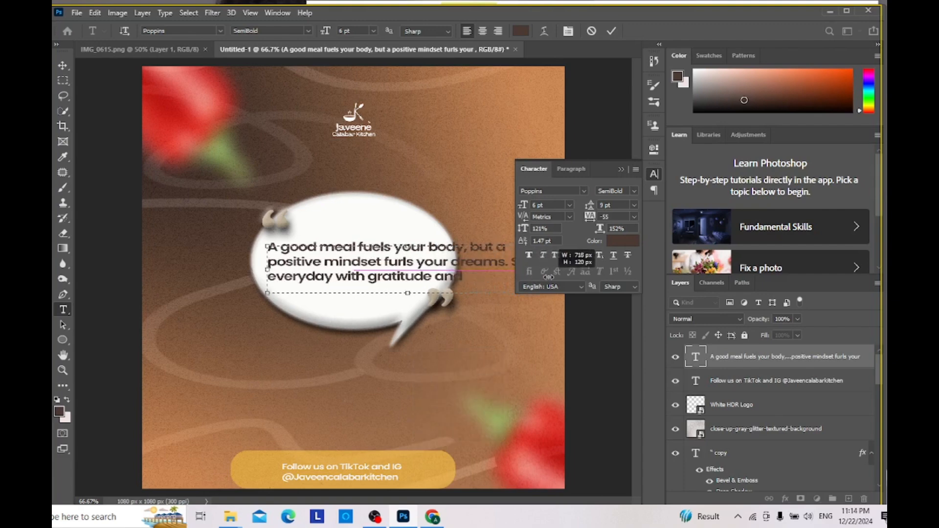
{"action": "type", "text": " determinatio9nn."}
{"action": "left_click", "coordinate": [62, 65]}
Step: Break the flyer's quote into four lines like the reference, after "body,", "furls your" and "everyday with"
{"action": "left_click", "coordinate": [126, 51]}
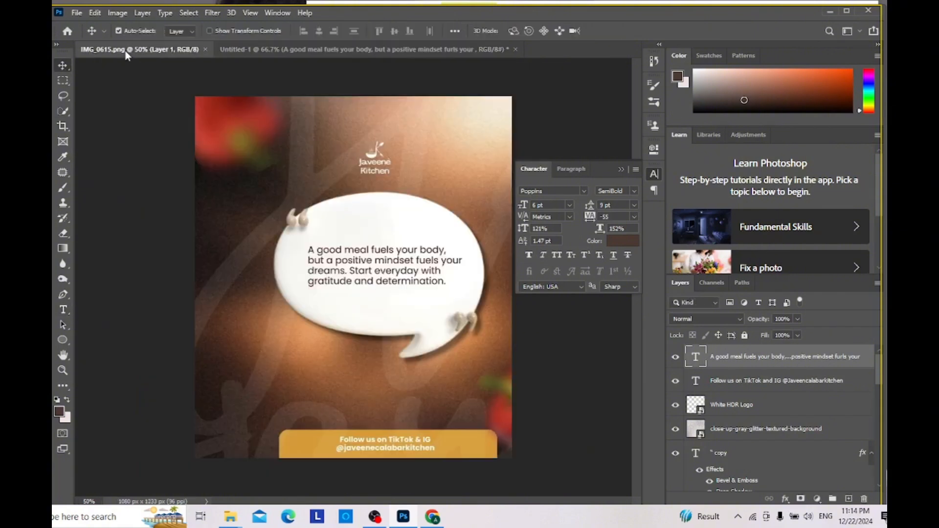
{"action": "left_click", "coordinate": [274, 49]}
{"action": "double_click", "coordinate": [305, 270]}
{"action": "left_click", "coordinate": [469, 248]}
{"action": "key", "text": "Return"}
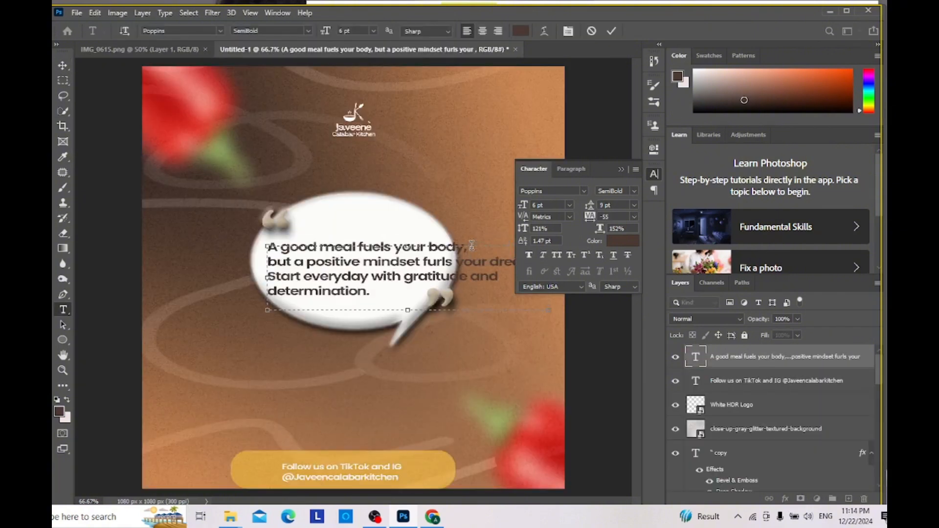
{"action": "left_click", "coordinate": [490, 259]}
{"action": "key", "text": "Return"}
{"action": "left_click", "coordinate": [466, 277]}
{"action": "key", "text": "Return"}
Step: Narrow the quote's text box and move it back over the speech bubble, checking it against the reference
{"action": "left_click_drag", "start_coordinate": [439, 327], "coordinate": [347, 325]}
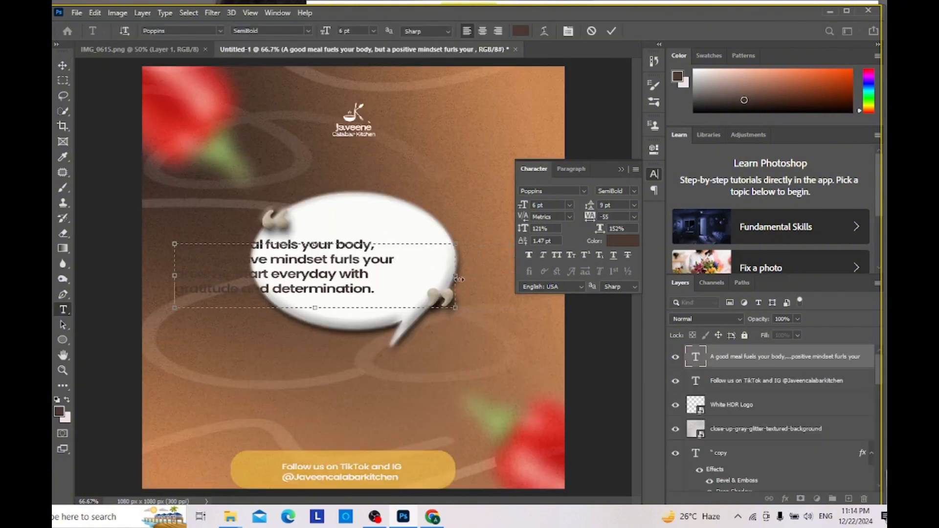
{"action": "left_click_drag", "start_coordinate": [457, 277], "coordinate": [403, 277]}
{"action": "left_click_drag", "start_coordinate": [340, 324], "coordinate": [417, 318]}
{"action": "left_click", "coordinate": [111, 50]}
{"action": "left_click", "coordinate": [274, 49]}
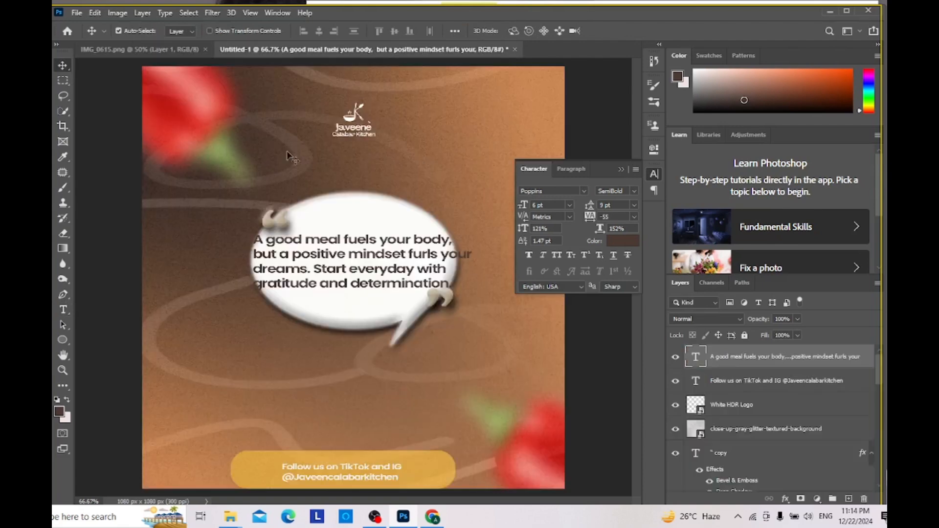
Step: Set the whole quote's font style to Poppins Regular
{"action": "key", "text": "ctrl+a"}
{"action": "left_click", "coordinate": [633, 191]}
{"action": "left_click", "coordinate": [636, 277]}
{"action": "left_click", "coordinate": [634, 192]}
{"action": "left_click", "coordinate": [636, 258]}
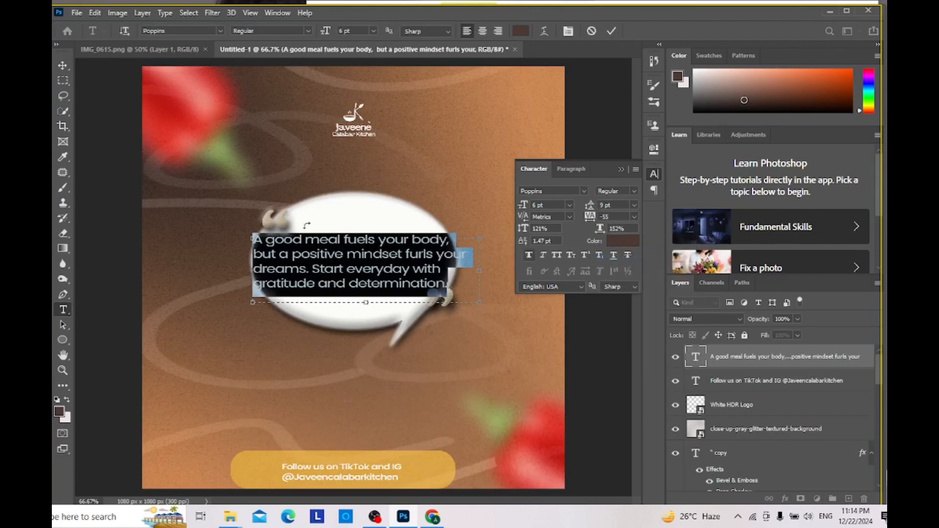
{"action": "left_click", "coordinate": [63, 65]}
Step: Scale the quote text down to about 4.29 pt and centre it inside the speech bubble
{"action": "key", "text": "ctrl+t"}
{"action": "left_click_drag", "start_coordinate": [480, 303], "coordinate": [415, 283]}
{"action": "left_click_drag", "start_coordinate": [352, 259], "coordinate": [369, 266]}
{"action": "key", "text": "Return"}
{"action": "left_click", "coordinate": [152, 50]}
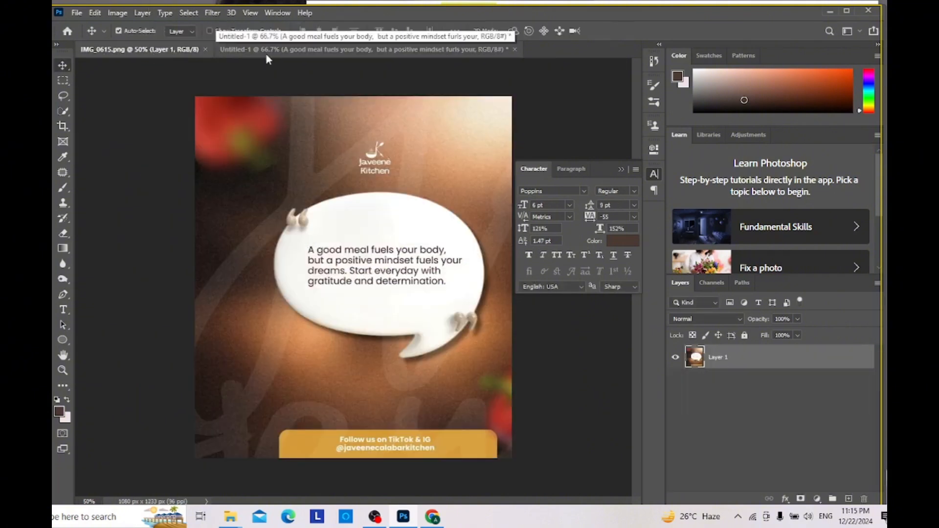
{"action": "left_click", "coordinate": [277, 53]}
Step: Duplicate the quote text layer twice, compare the flyer with the reference image and collapse the Character settings
{"action": "key", "text": "ctrl+j"}
{"action": "key", "text": "ctrl+j"}
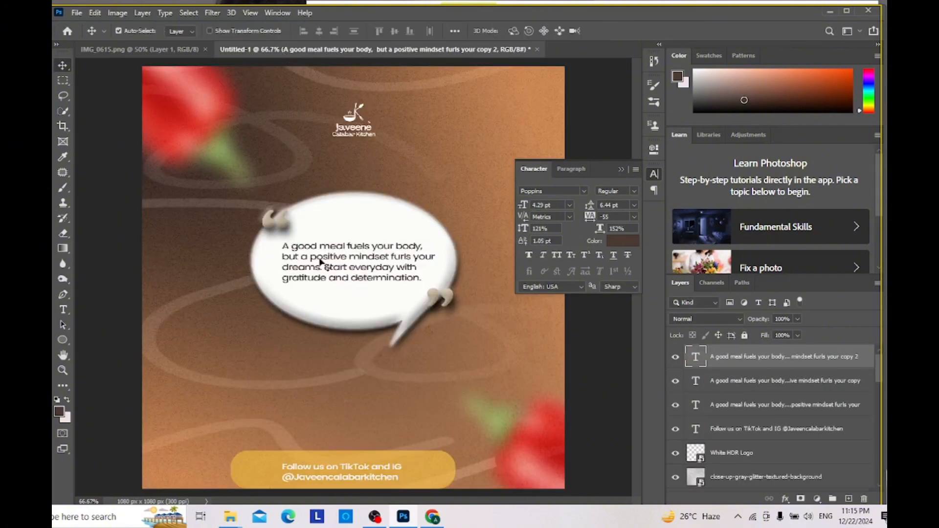
{"action": "left_click", "coordinate": [164, 48]}
{"action": "left_click", "coordinate": [357, 52]}
{"action": "left_click", "coordinate": [620, 168]}
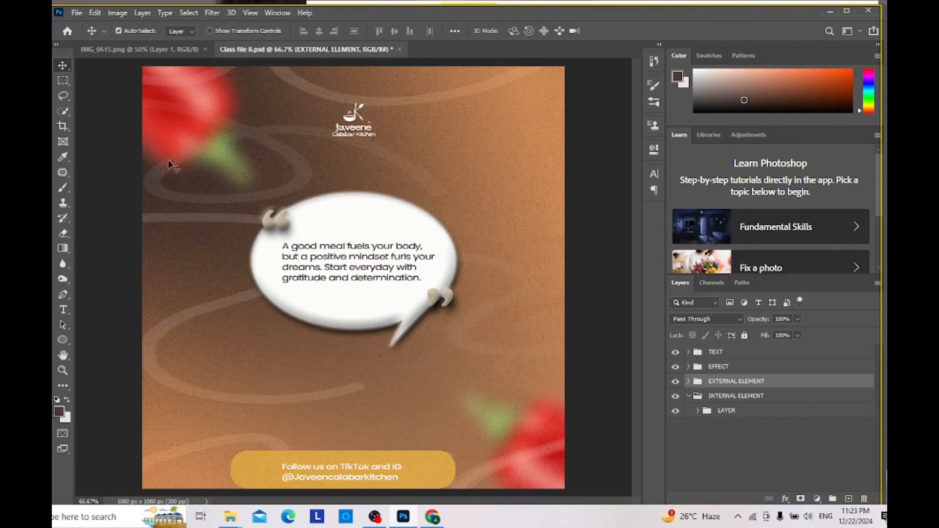
Step: Save a JPEG copy named Class file 8 on the computer at maximum quality 12, replacing the existing file
{"action": "left_click", "coordinate": [75, 12]}
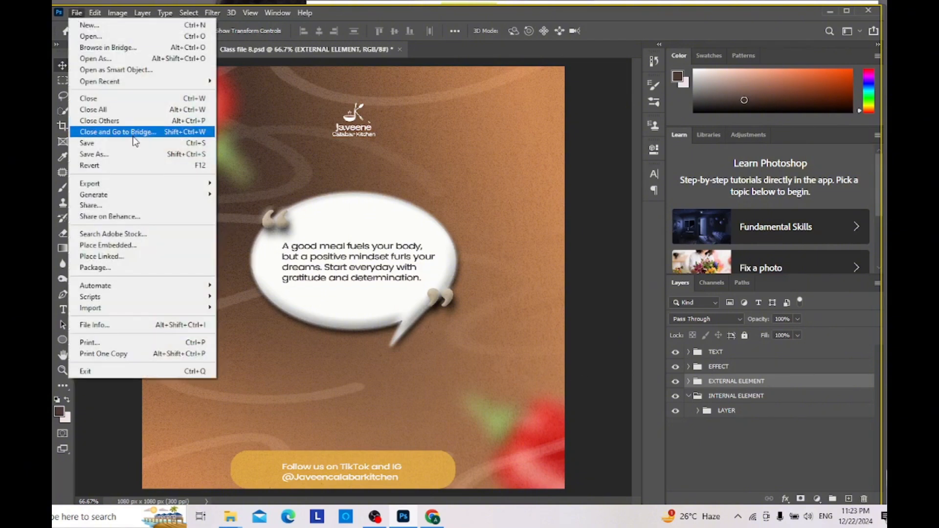
{"action": "left_click", "coordinate": [136, 155]}
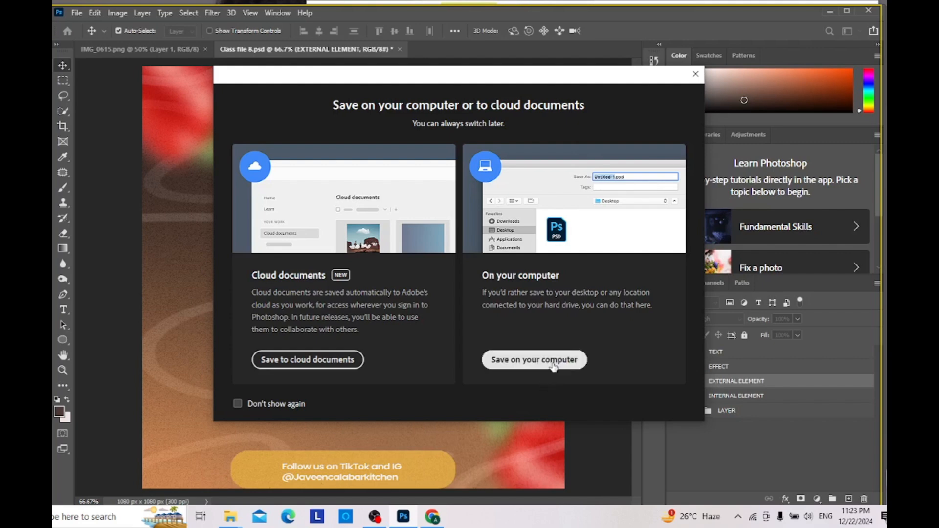
{"action": "left_click", "coordinate": [553, 364]}
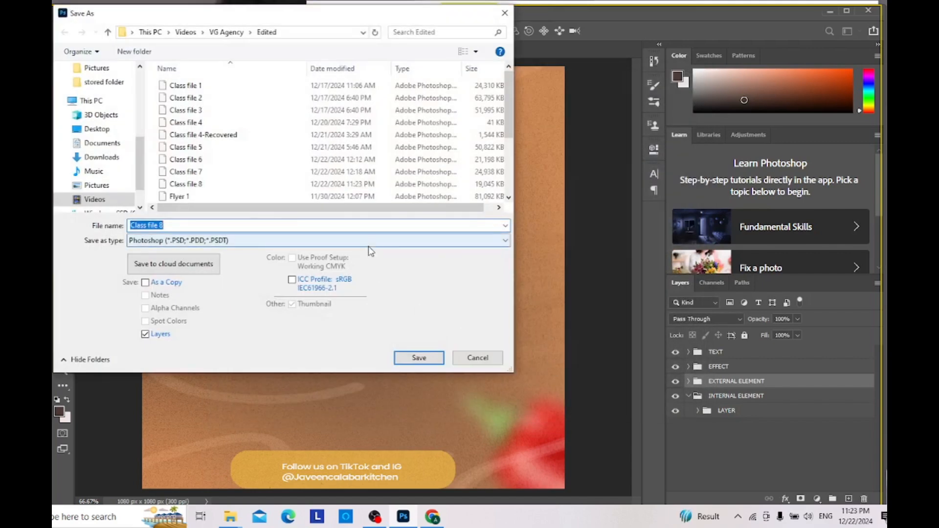
{"action": "left_click", "coordinate": [368, 241]}
{"action": "left_click", "coordinate": [285, 331]}
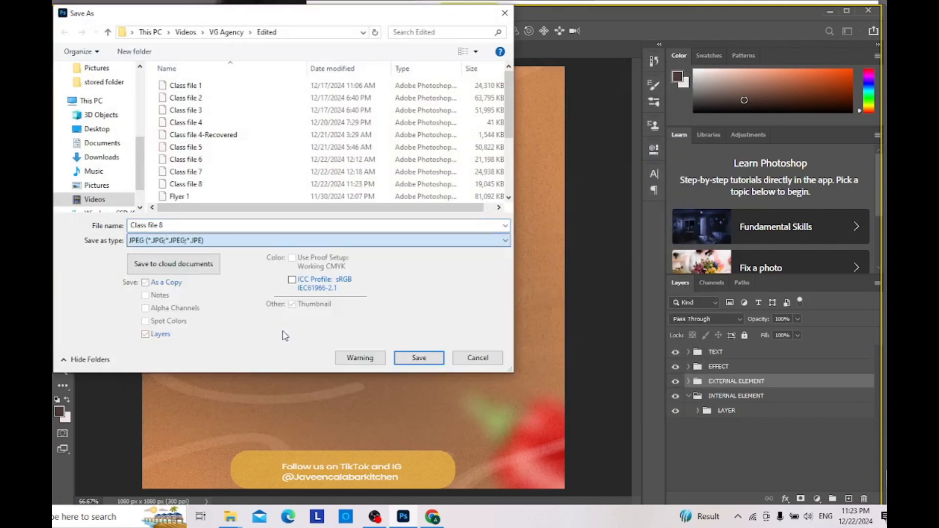
{"action": "left_click", "coordinate": [432, 358]}
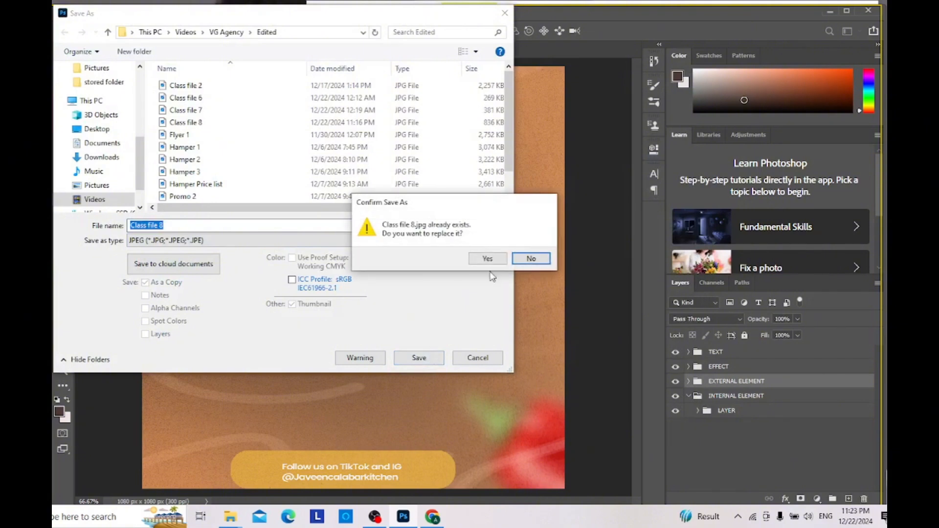
{"action": "left_click", "coordinate": [489, 257]}
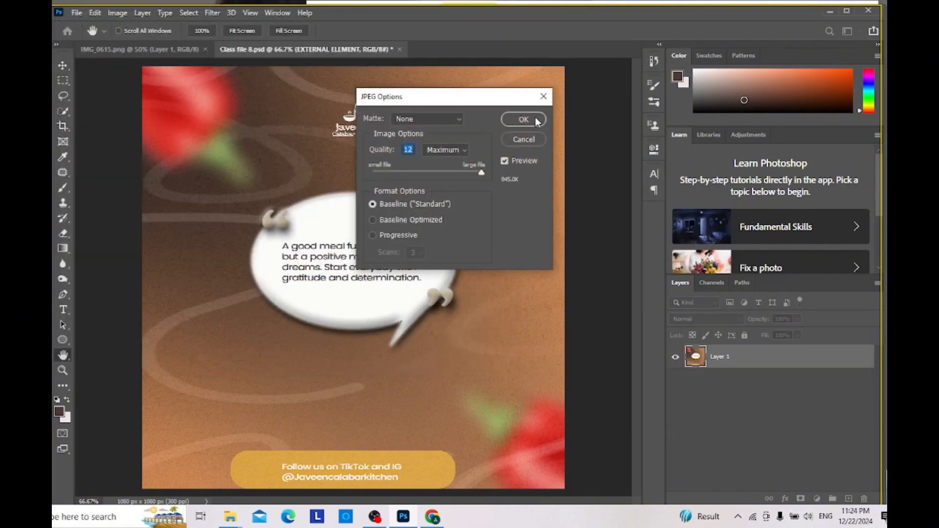
{"action": "left_click", "coordinate": [534, 119]}
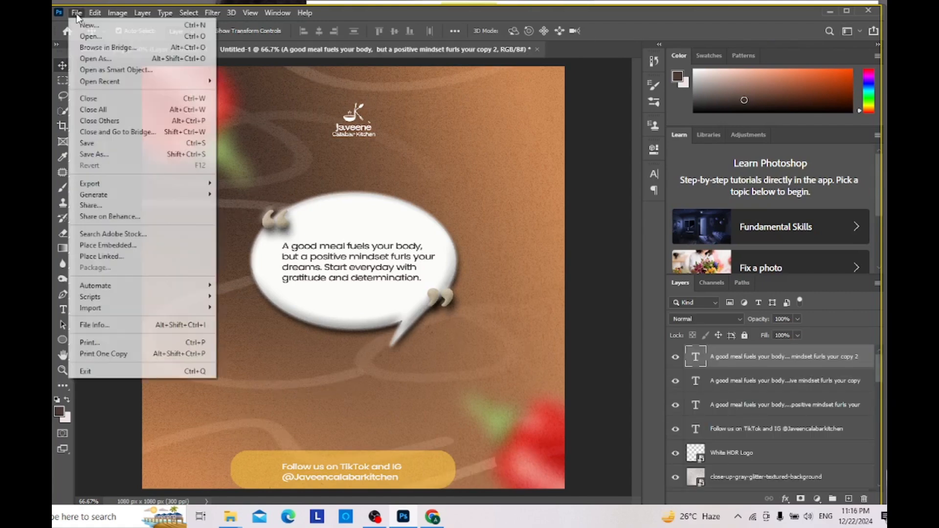
Step: Save the untitled flyer on the computer as the Photoshop file Class file 8 in the VG Agency > Edited folder
{"action": "left_click", "coordinate": [140, 155]}
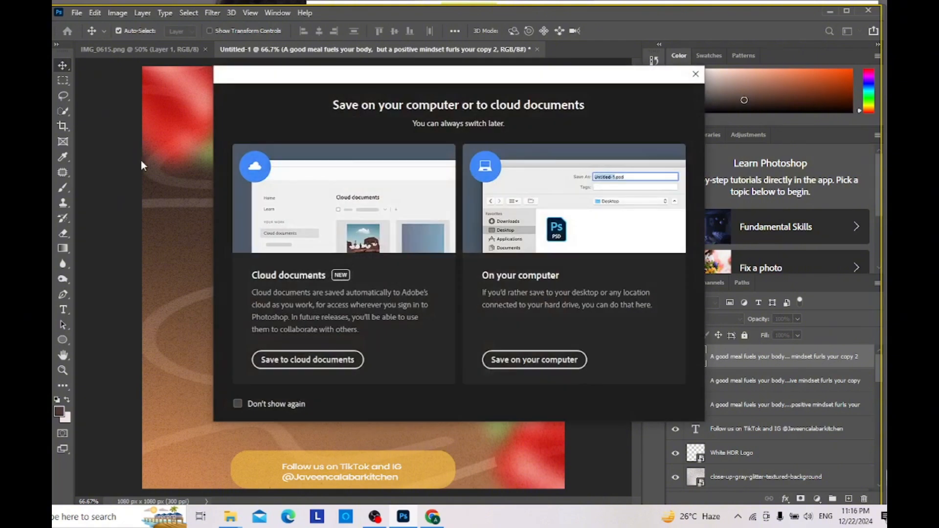
{"action": "left_click", "coordinate": [562, 360]}
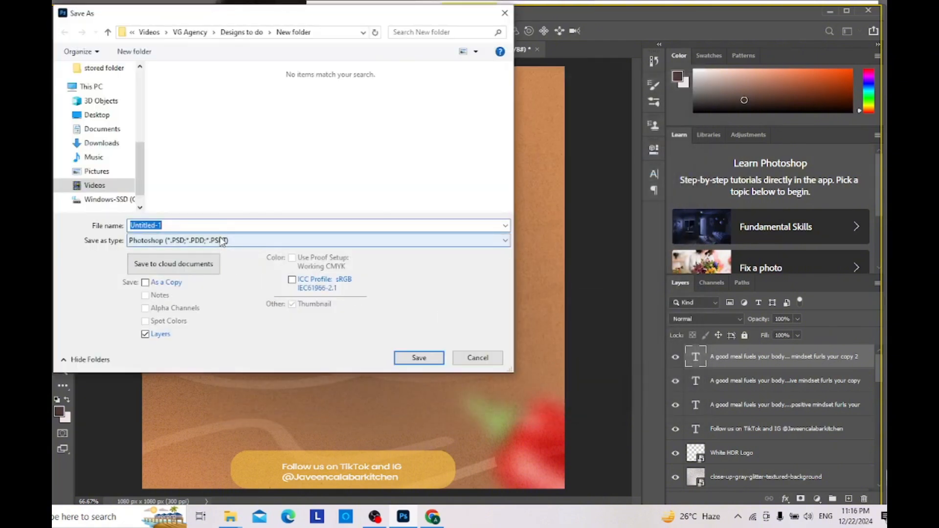
{"action": "left_click", "coordinate": [190, 32]}
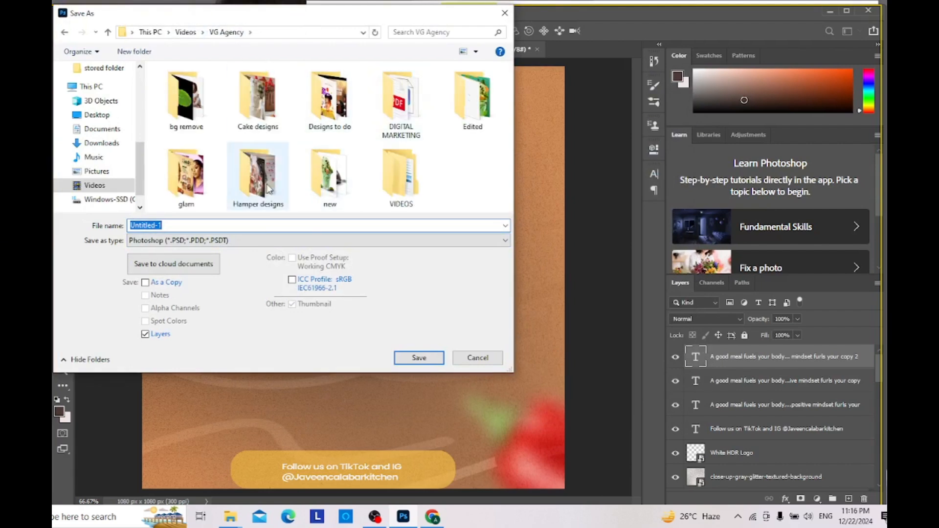
{"action": "left_click", "coordinate": [491, 100]}
{"action": "double_click", "coordinate": [490, 95]}
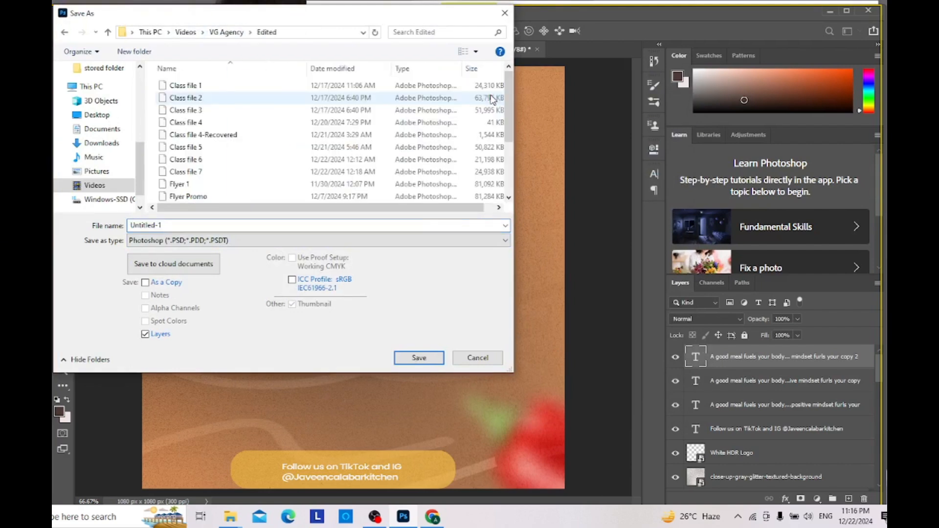
{"action": "left_click", "coordinate": [263, 225]}
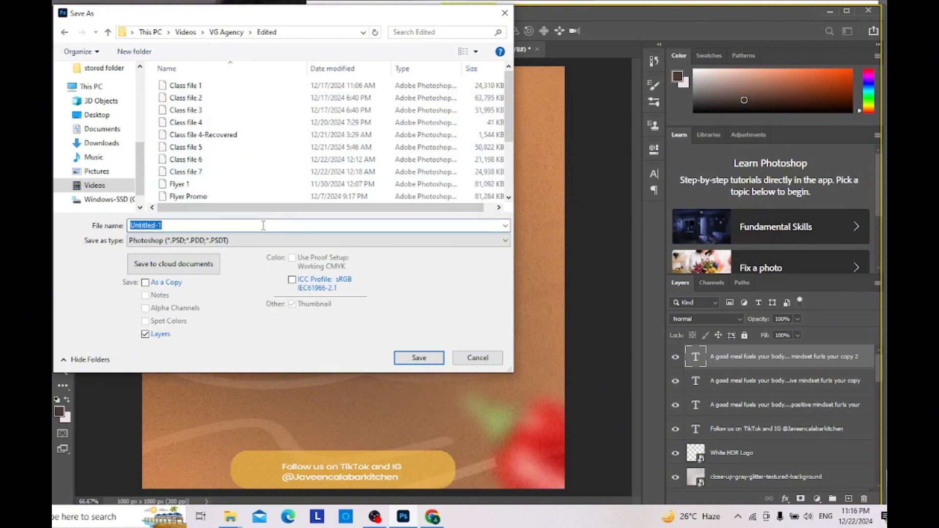
{"action": "type", "text": "Clas"}
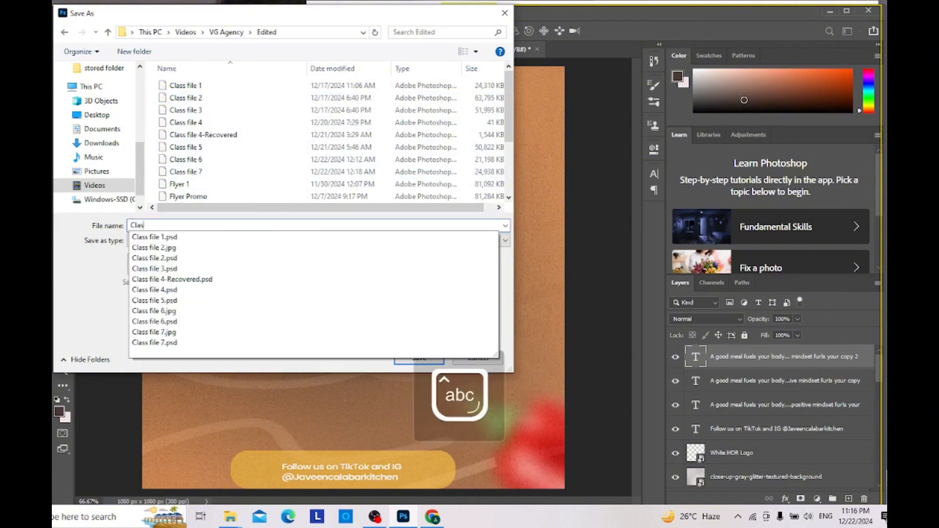
{"action": "type", "text": "s file 8"}
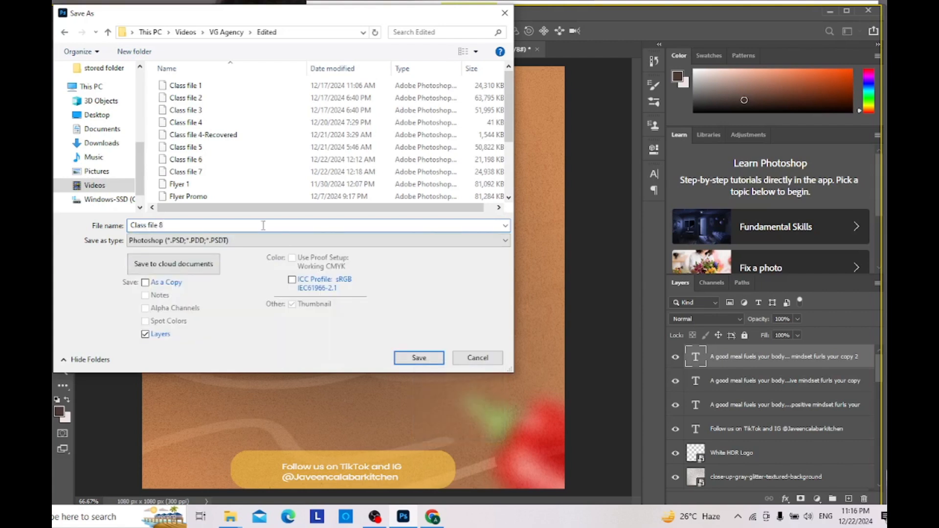
{"action": "left_click", "coordinate": [419, 359]}
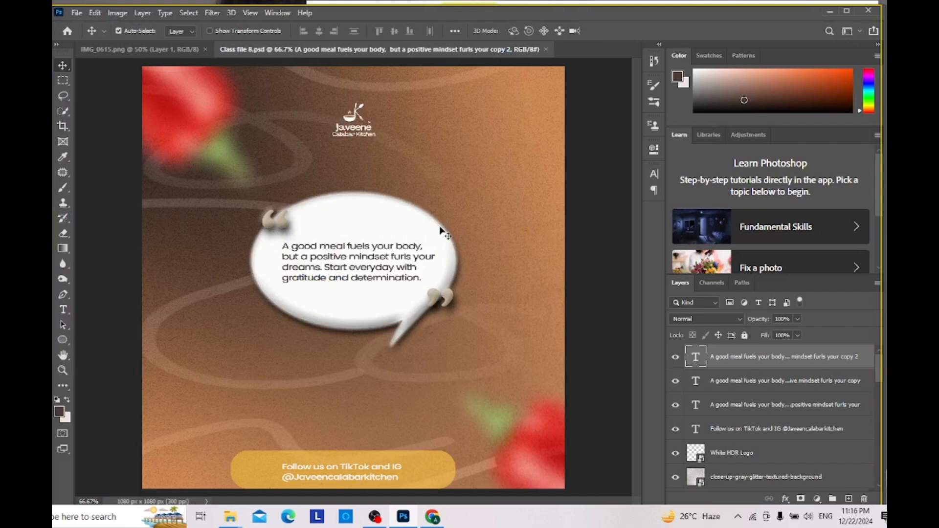
Step: Save a JPEG version of the flyer as Class file 8 in the Edited folder at maximum quality 12
{"action": "left_click", "coordinate": [78, 14]}
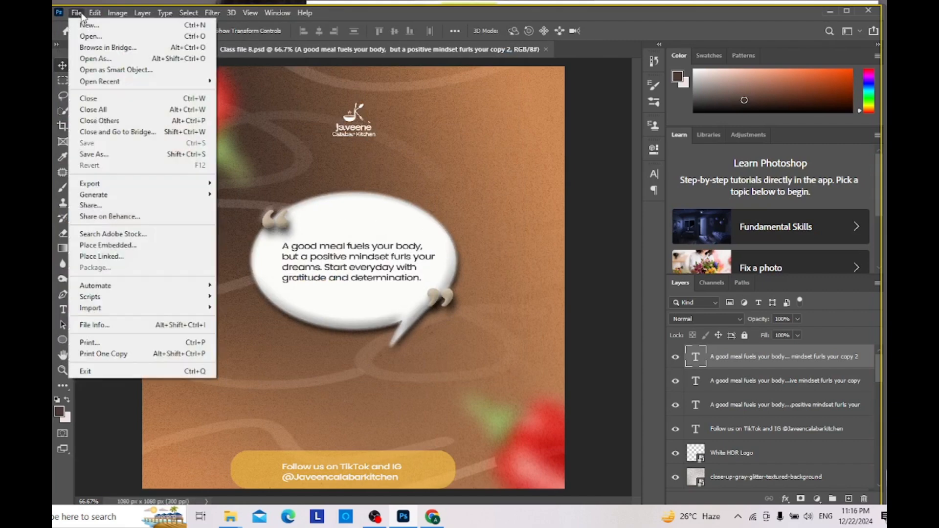
{"action": "left_click", "coordinate": [130, 154]}
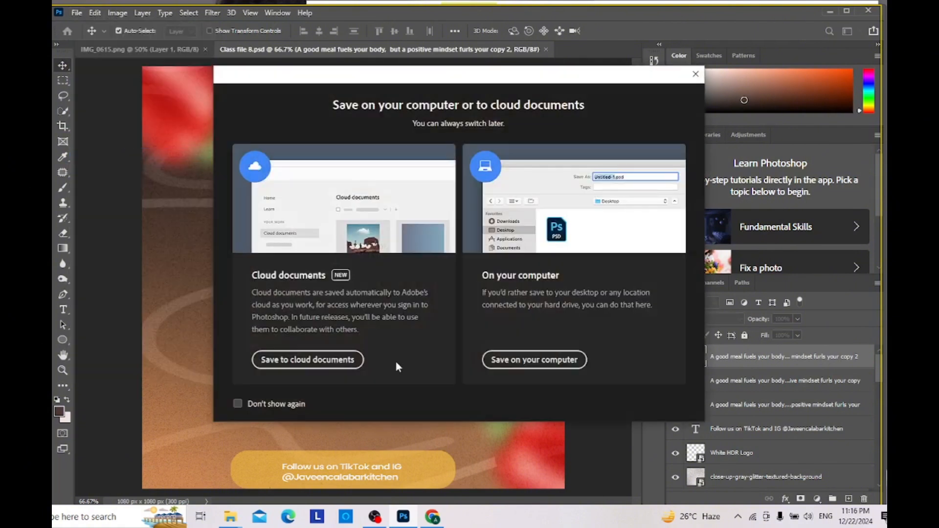
{"action": "left_click", "coordinate": [500, 359]}
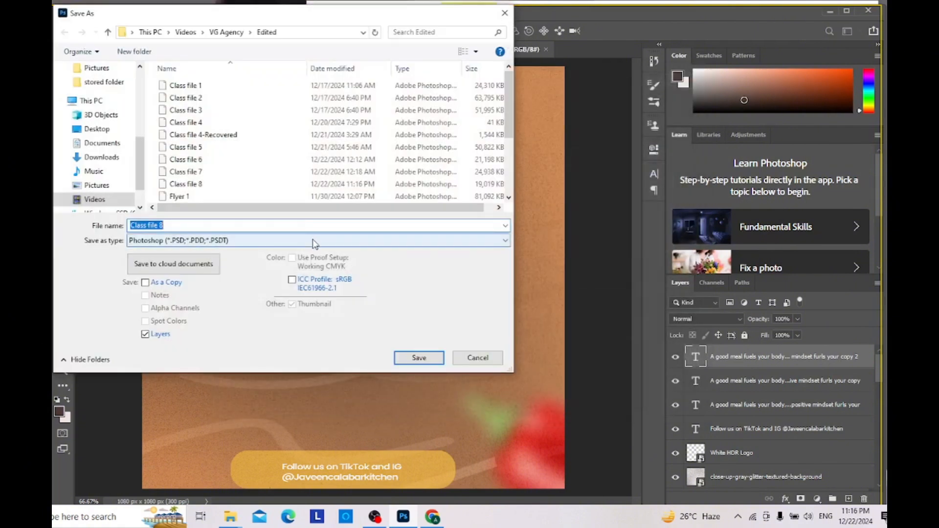
{"action": "left_click", "coordinate": [312, 239]}
{"action": "left_click", "coordinate": [269, 322]}
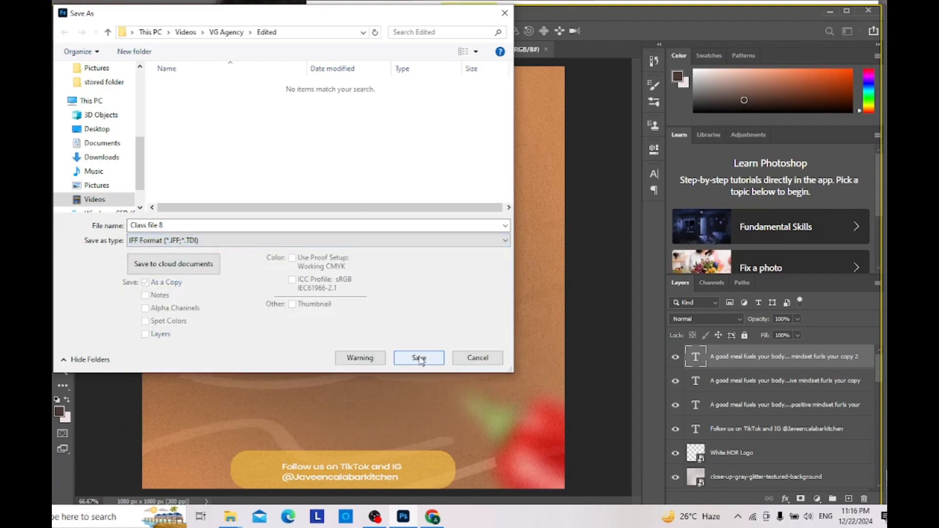
{"action": "left_click", "coordinate": [396, 241]}
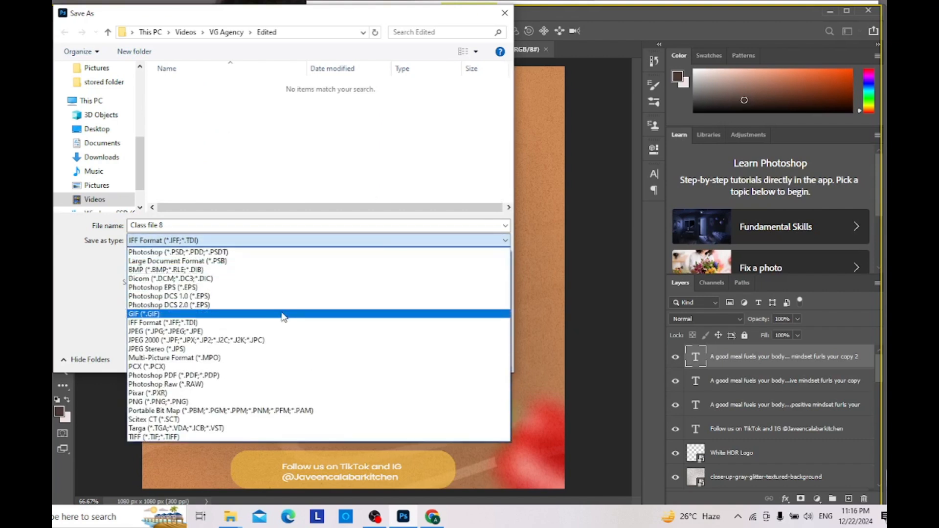
{"action": "left_click", "coordinate": [277, 331]}
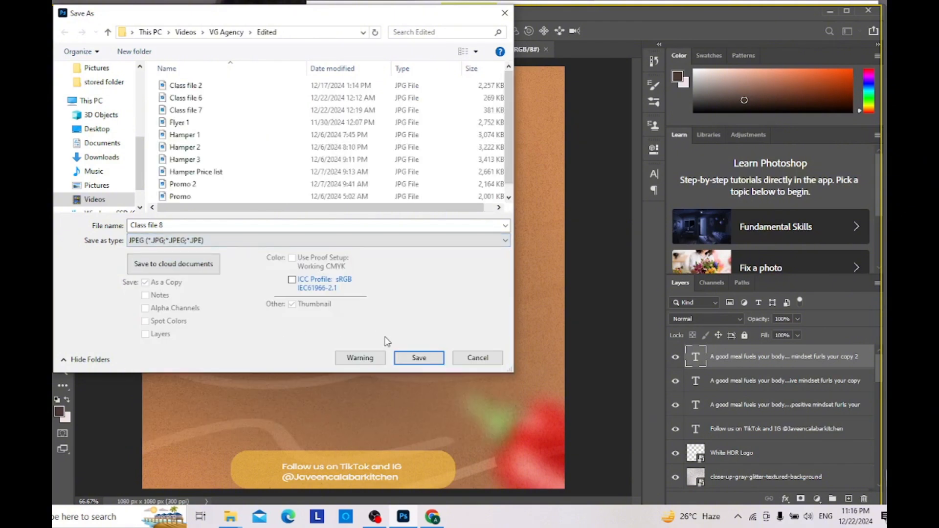
{"action": "left_click", "coordinate": [416, 358]}
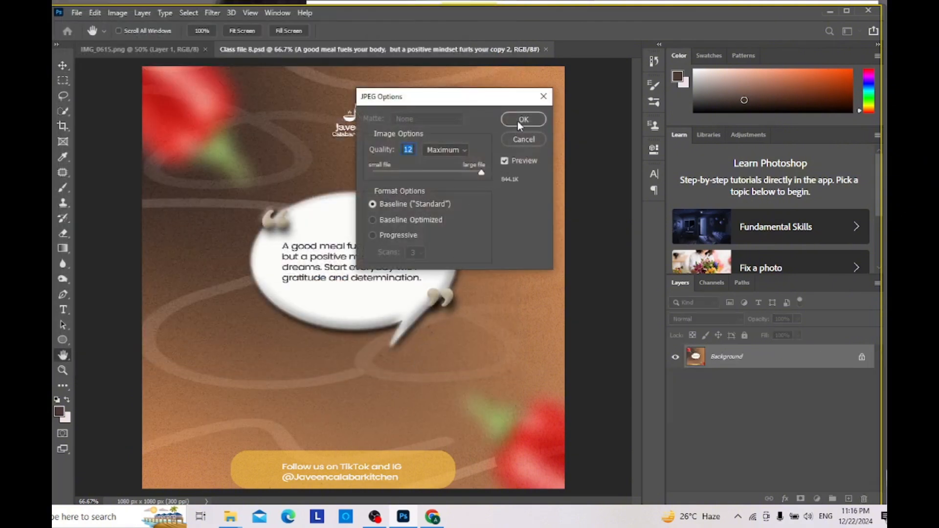
{"action": "left_click", "coordinate": [518, 121]}
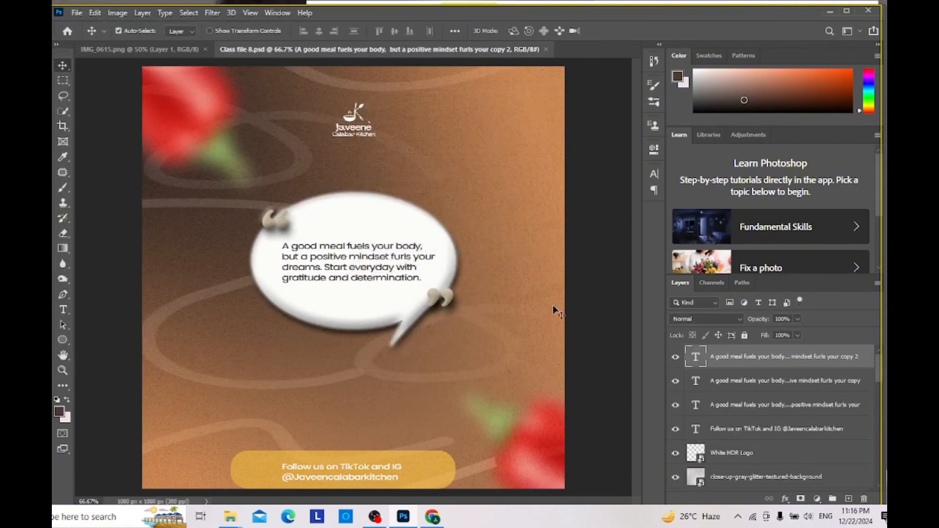
{"action": "scroll", "coordinate": [763, 431], "scroll_direction": "down", "scroll_amount": 6}
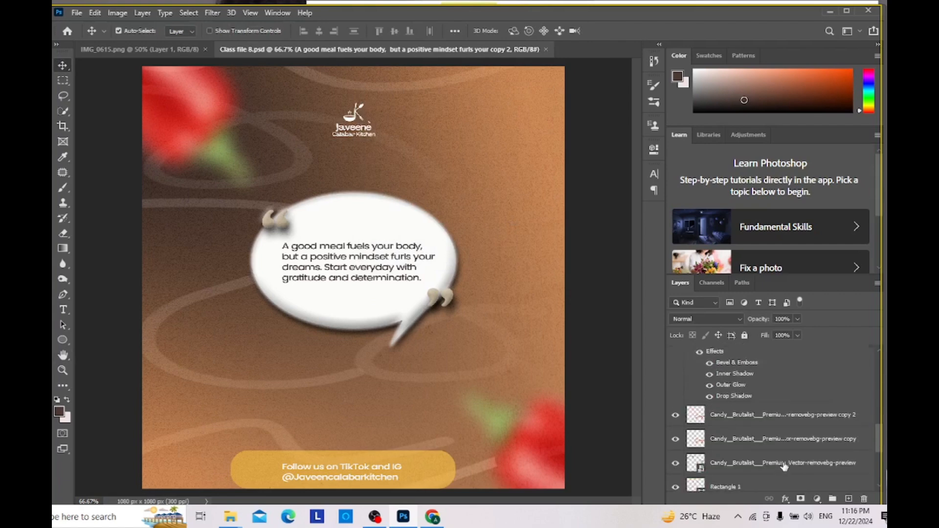
Step: Group the three quote text layers together with the "Follow us on TikTok and IG" text layer
{"action": "scroll", "coordinate": [784, 467], "scroll_direction": "down", "scroll_amount": 5}
{"action": "scroll", "coordinate": [788, 410], "scroll_direction": "up", "scroll_amount": 8}
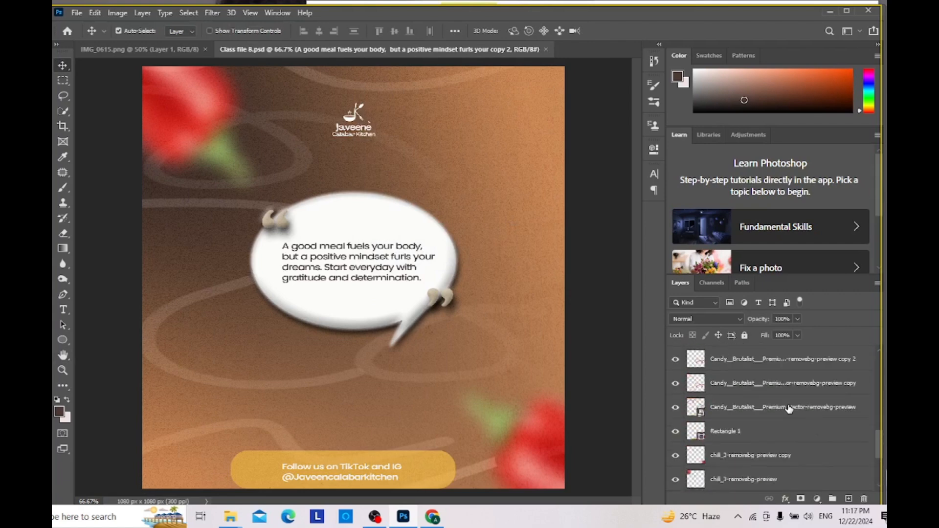
{"action": "scroll", "coordinate": [791, 409], "scroll_direction": "up", "scroll_amount": 3}
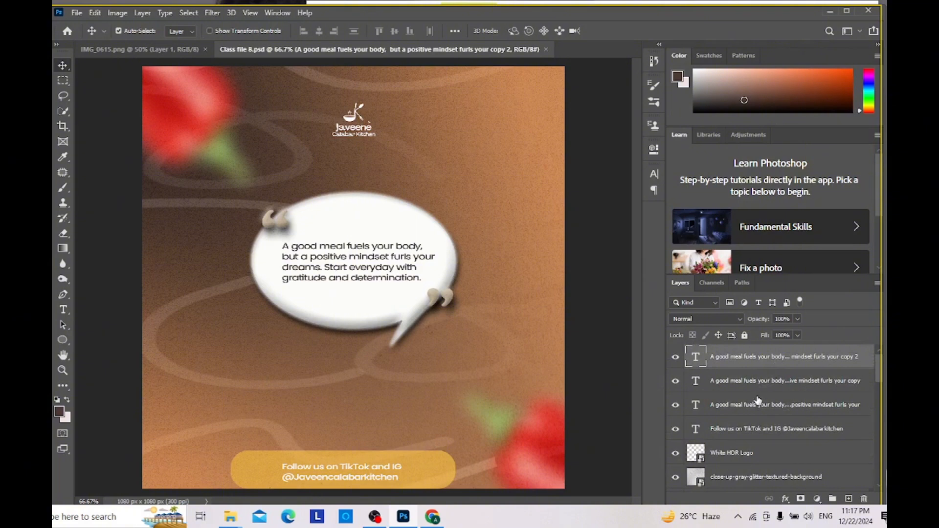
{"action": "scroll", "coordinate": [758, 385], "scroll_direction": "down", "scroll_amount": 3}
{"action": "scroll", "coordinate": [773, 401], "scroll_direction": "down", "scroll_amount": 4}
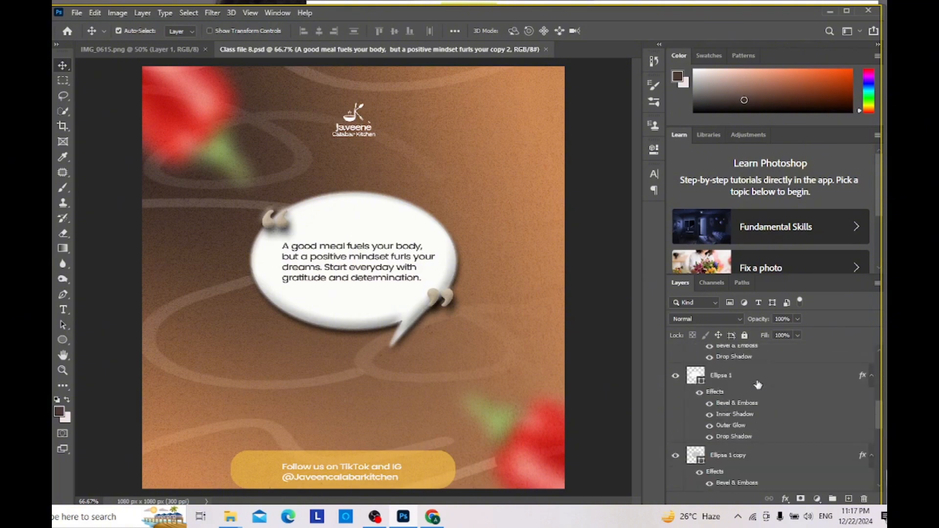
{"action": "scroll", "coordinate": [795, 430], "scroll_direction": "up", "scroll_amount": 8}
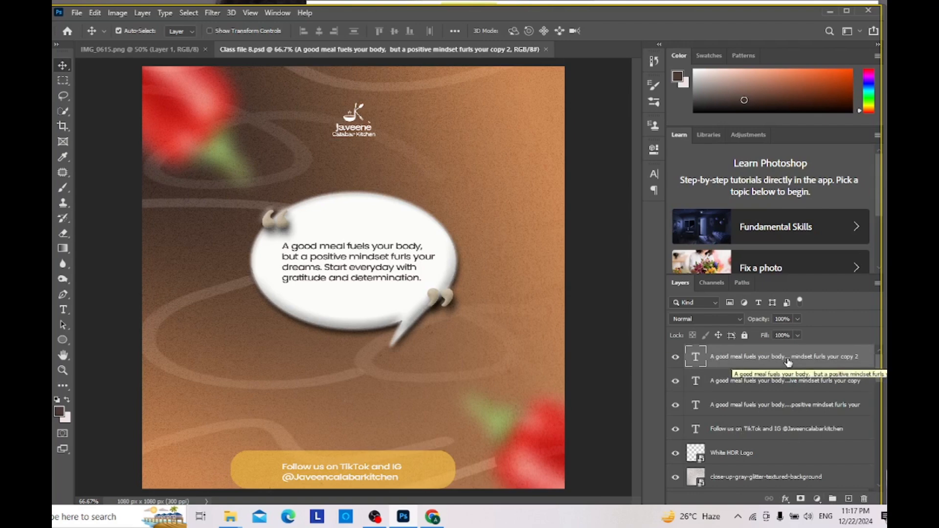
{"action": "left_click", "coordinate": [790, 387], "text": "ctrl"}
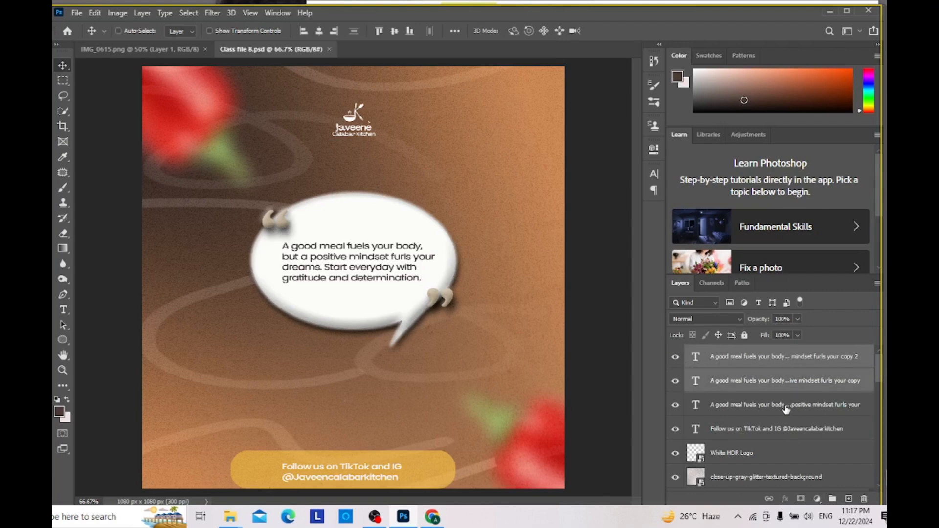
{"action": "left_click", "coordinate": [786, 410], "text": "ctrl"}
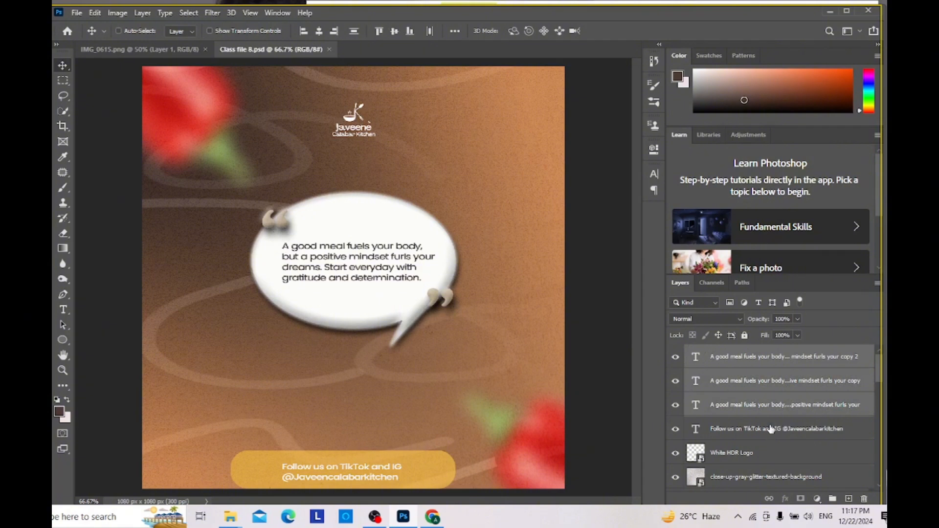
{"action": "left_click", "coordinate": [771, 429], "text": "ctrl"}
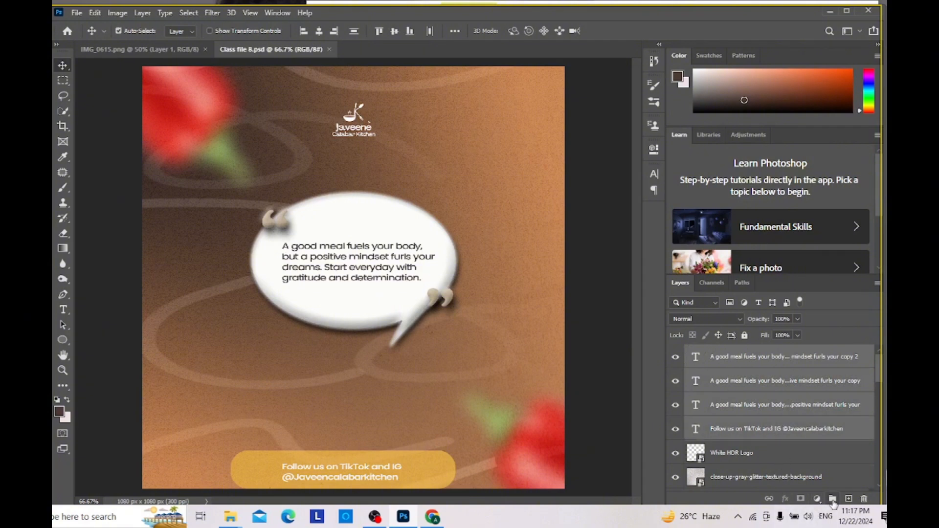
{"action": "left_click", "coordinate": [832, 500]}
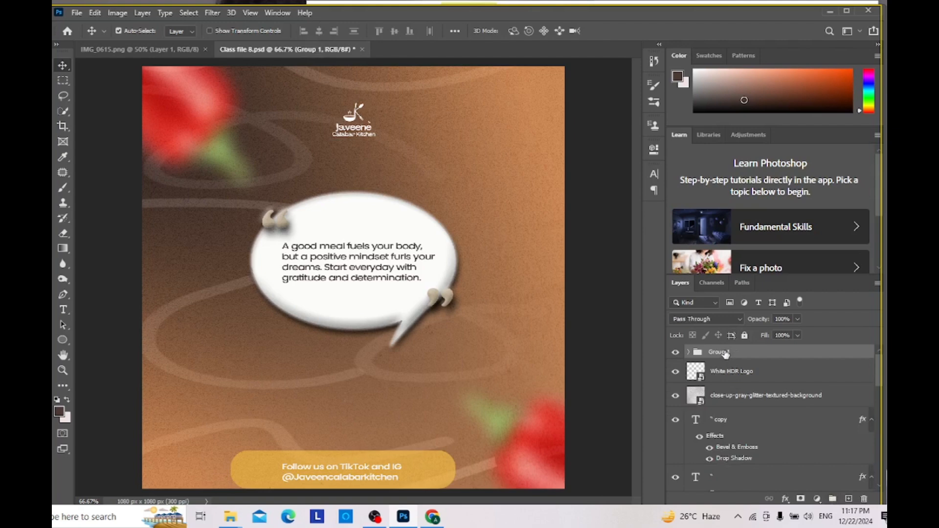
Step: Rename the new group of text layers as TEXT
{"action": "double_click", "coordinate": [726, 353]}
{"action": "key", "text": "Caps_Lock"}
{"action": "type", "text": "T"}
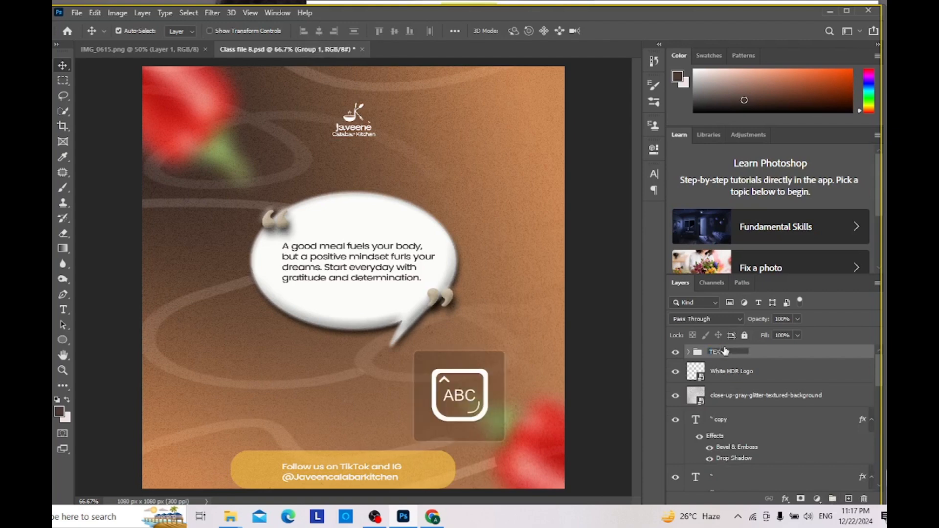
{"action": "type", "text": "EXT"}
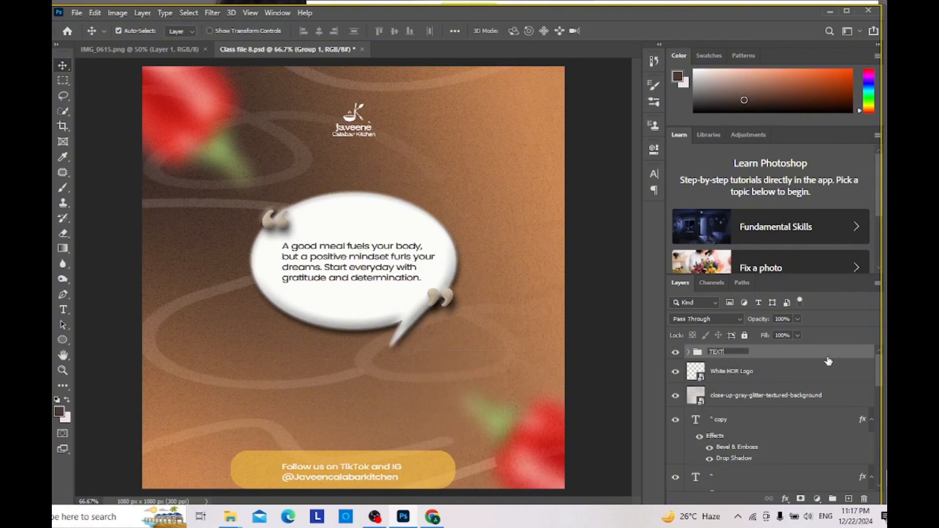
{"action": "key", "text": "Return"}
{"action": "left_click", "coordinate": [818, 373]}
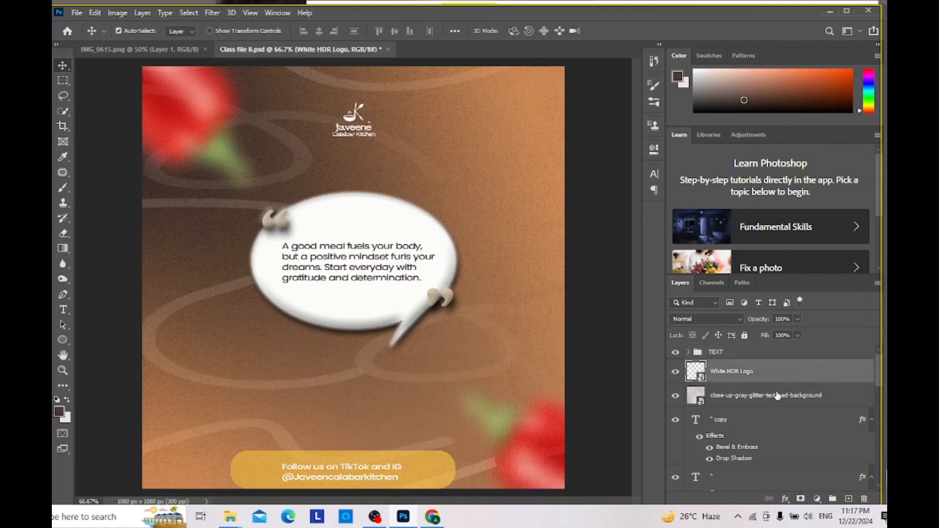
Step: Group the three Candy Brutalist vector layers together with the two chili layers, leaving Rectangle 1 out
{"action": "scroll", "coordinate": [777, 399], "scroll_direction": "down", "scroll_amount": 4}
{"action": "scroll", "coordinate": [777, 400], "scroll_direction": "down", "scroll_amount": 8}
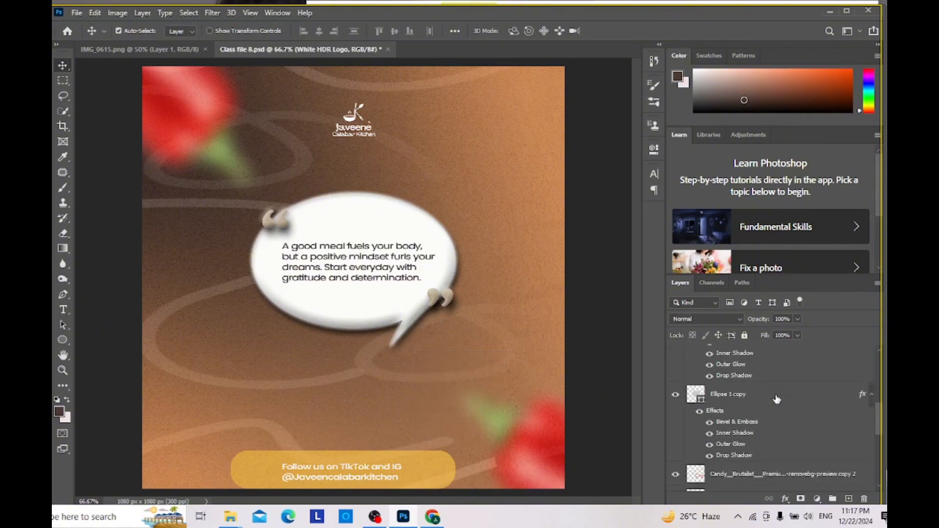
{"action": "scroll", "coordinate": [777, 399], "scroll_direction": "down", "scroll_amount": 3}
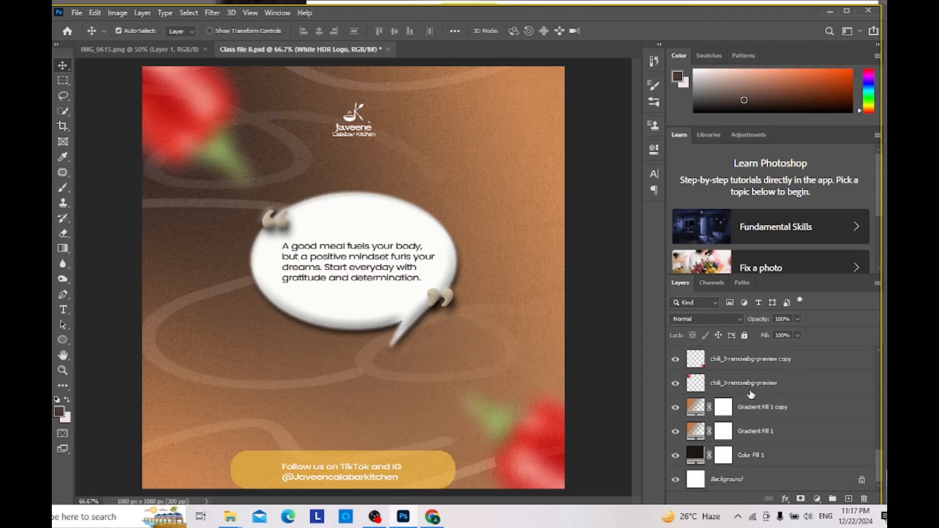
{"action": "scroll", "coordinate": [750, 394], "scroll_direction": "up", "scroll_amount": 6}
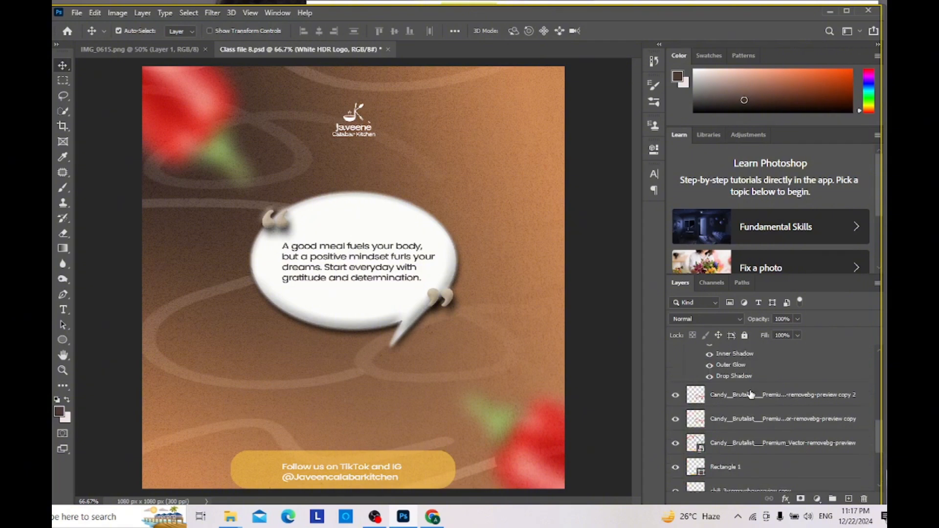
{"action": "left_click", "coordinate": [751, 394]}
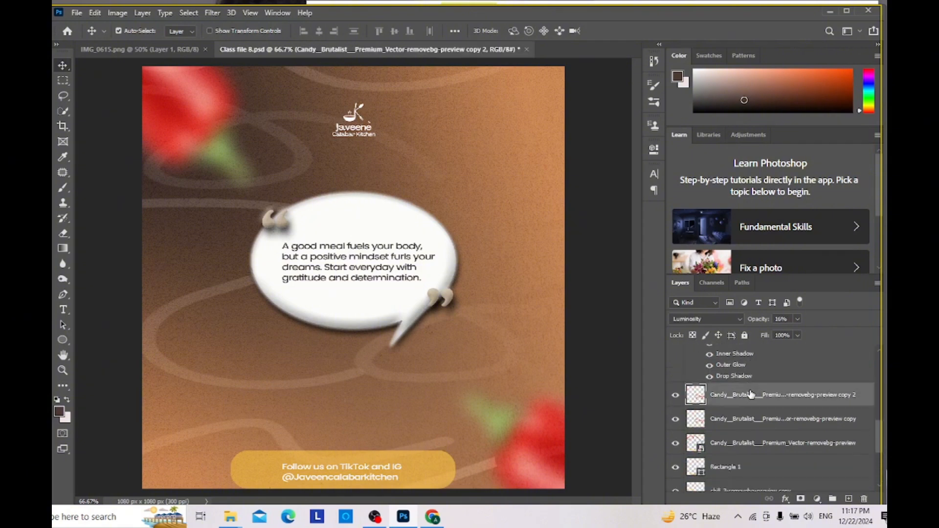
{"action": "left_click", "coordinate": [743, 419], "text": "shift"}
{"action": "left_click", "coordinate": [743, 443], "text": "shift"}
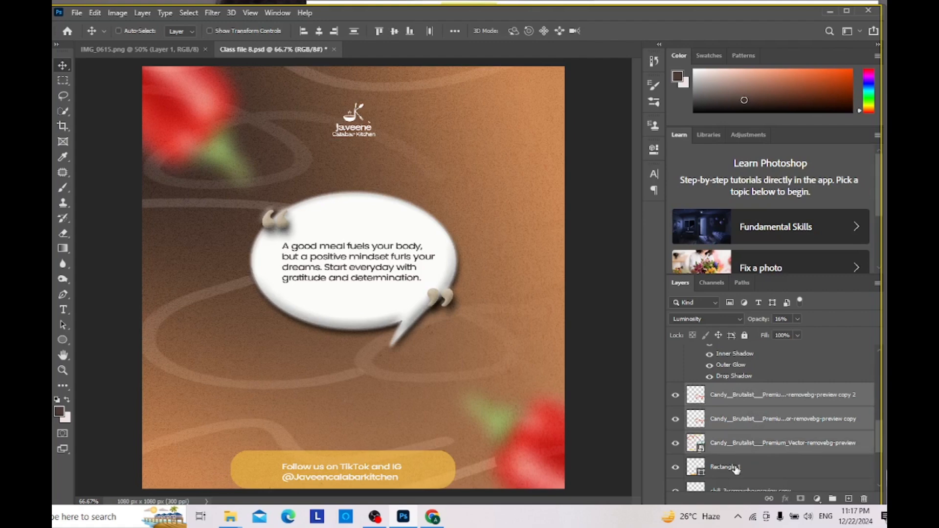
{"action": "scroll", "coordinate": [774, 435], "scroll_direction": "down", "scroll_amount": 2}
{"action": "left_click", "coordinate": [773, 432], "text": "ctrl"}
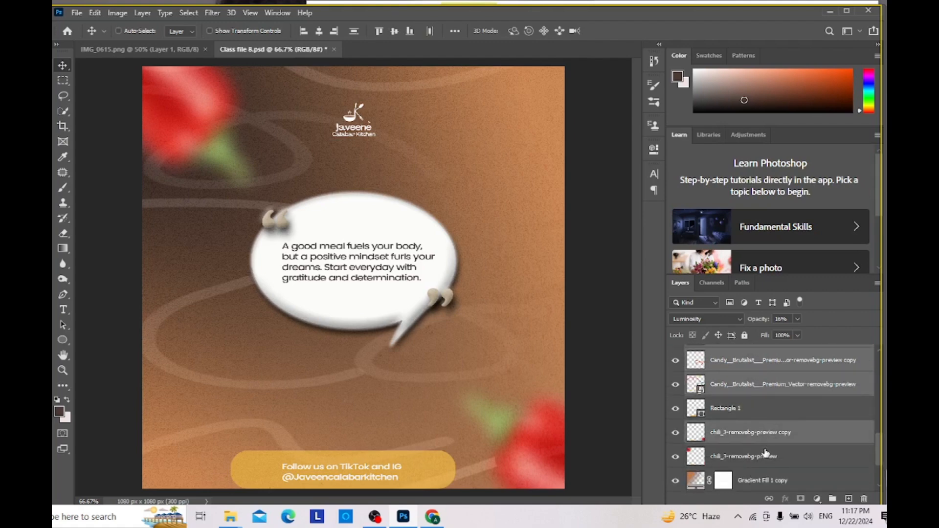
{"action": "left_click", "coordinate": [766, 455], "text": "ctrl"}
{"action": "scroll", "coordinate": [766, 453], "scroll_direction": "down", "scroll_amount": 1}
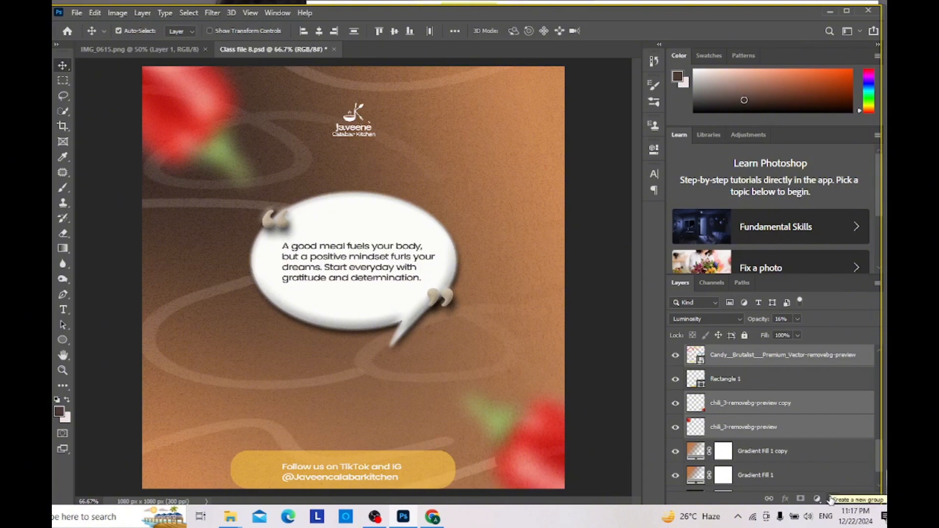
{"action": "left_click", "coordinate": [830, 499]}
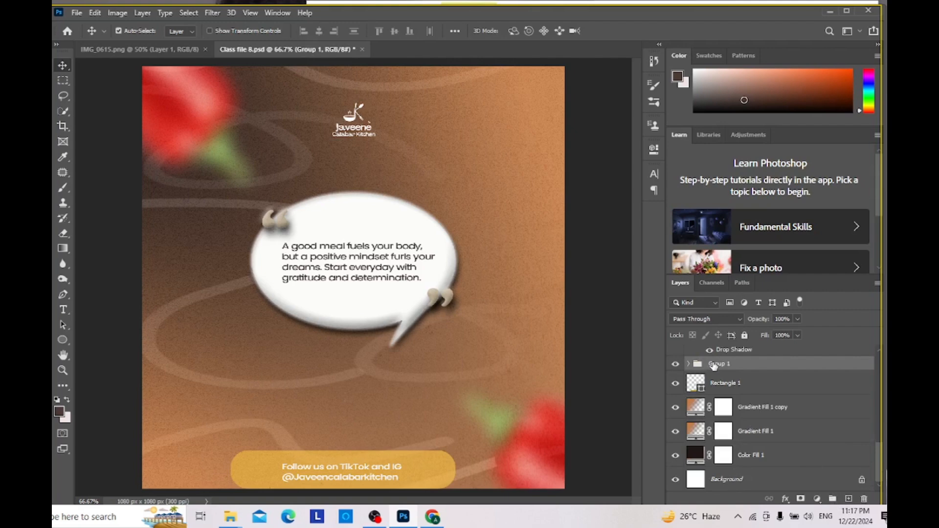
Step: Rename the group of vector and chili layers as EXTERNAL ELEMENT
{"action": "double_click", "coordinate": [714, 365]}
{"action": "type", "text": "EXTERNAL ELEMENT"}
{"action": "left_click", "coordinate": [785, 399]}
Step: Select the White HDR Logo, the gray glitter texture, both quotation mark layers, Ellipse 1 and Ellipse 1 copy together
{"action": "scroll", "coordinate": [785, 400], "scroll_direction": "up", "scroll_amount": 3}
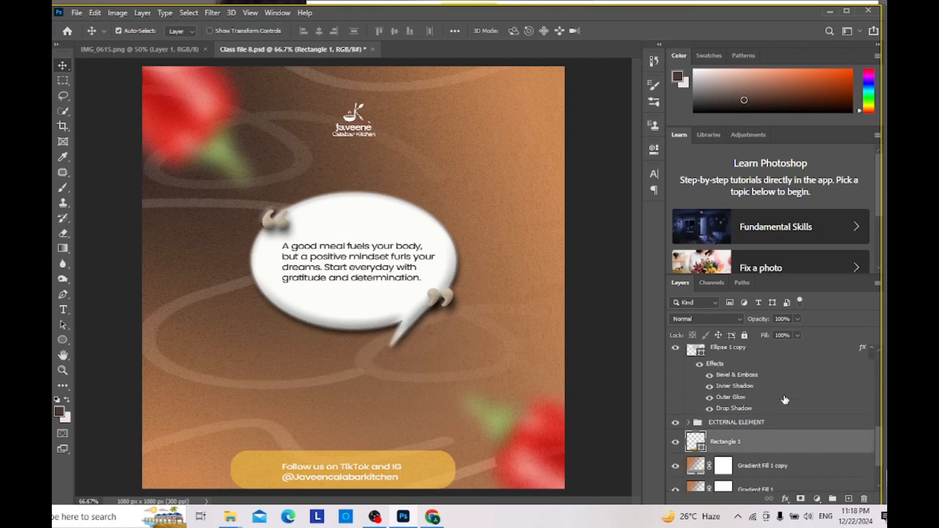
{"action": "scroll", "coordinate": [784, 400], "scroll_direction": "down", "scroll_amount": 3}
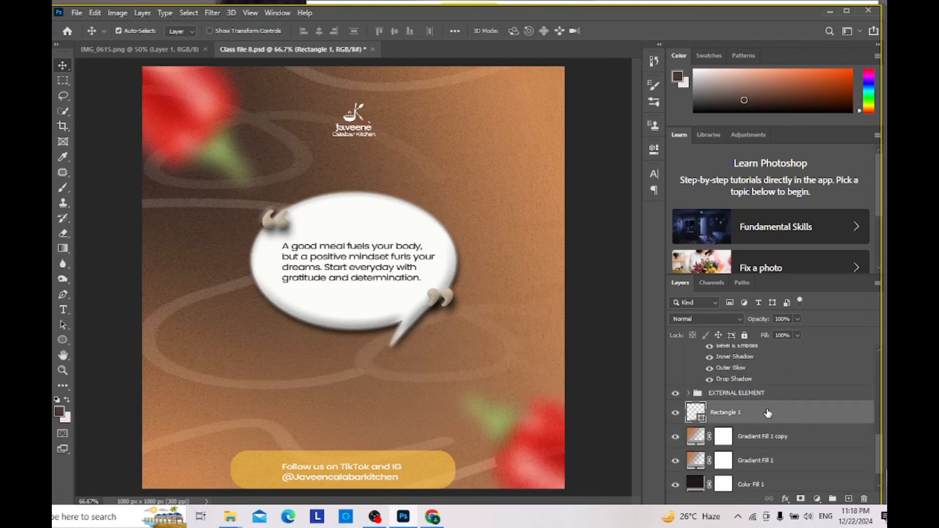
{"action": "scroll", "coordinate": [764, 421], "scroll_direction": "down", "scroll_amount": 1}
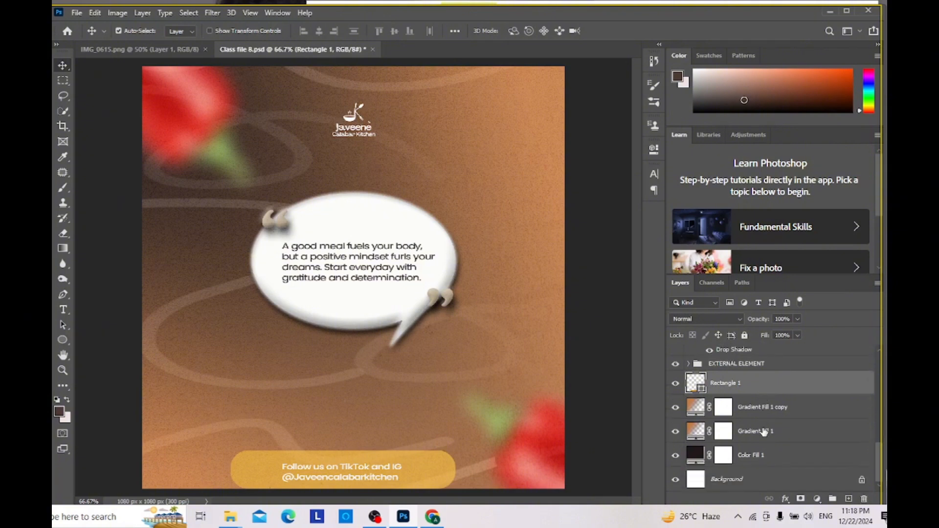
{"action": "scroll", "coordinate": [767, 390], "scroll_direction": "up", "scroll_amount": 5}
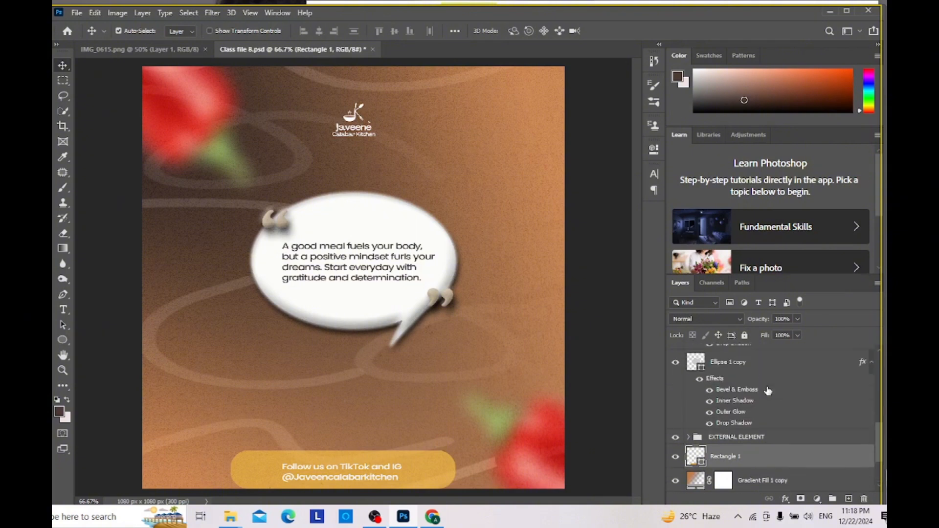
{"action": "scroll", "coordinate": [768, 390], "scroll_direction": "up", "scroll_amount": 1}
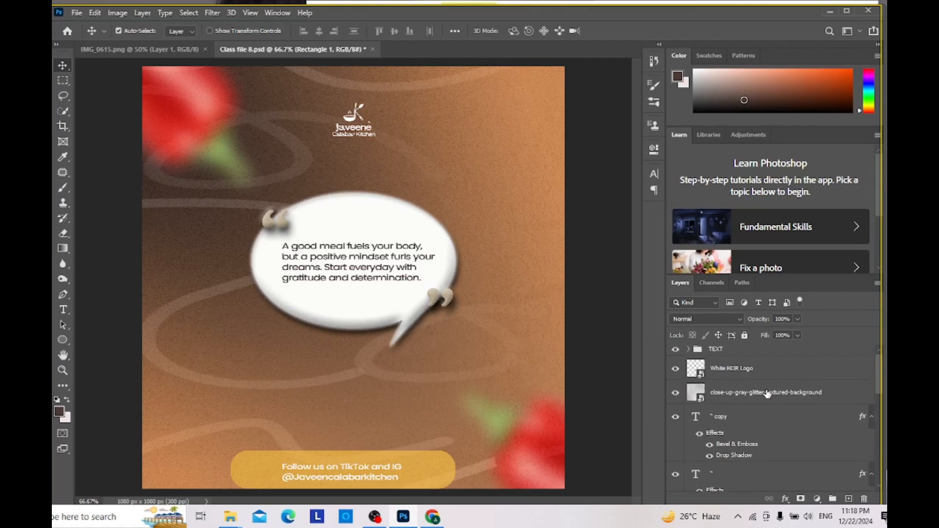
{"action": "scroll", "coordinate": [767, 394], "scroll_direction": "down", "scroll_amount": 1}
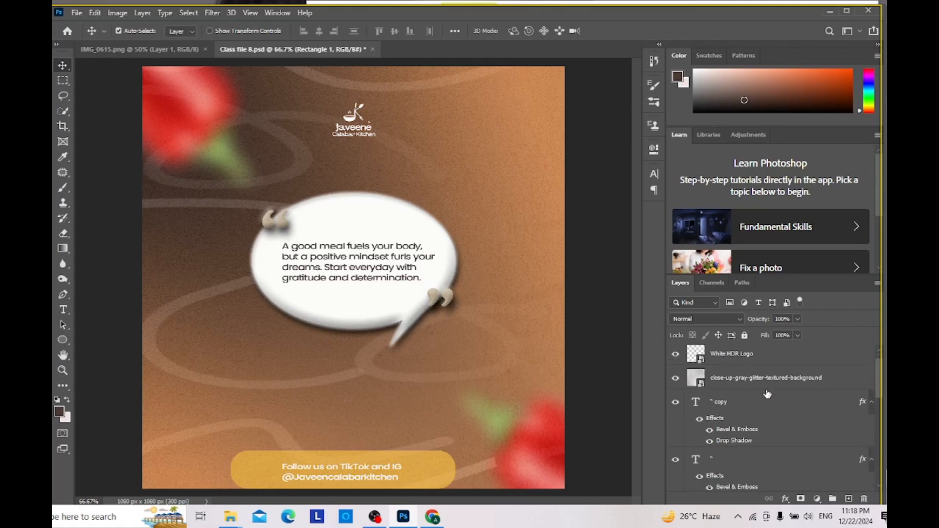
{"action": "scroll", "coordinate": [767, 377], "scroll_direction": "up", "scroll_amount": 1}
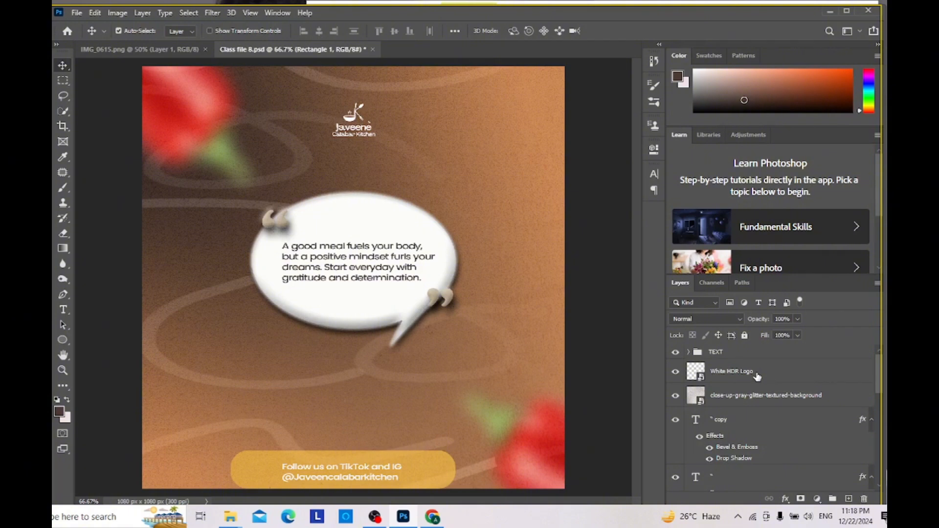
{"action": "left_click", "coordinate": [757, 377]}
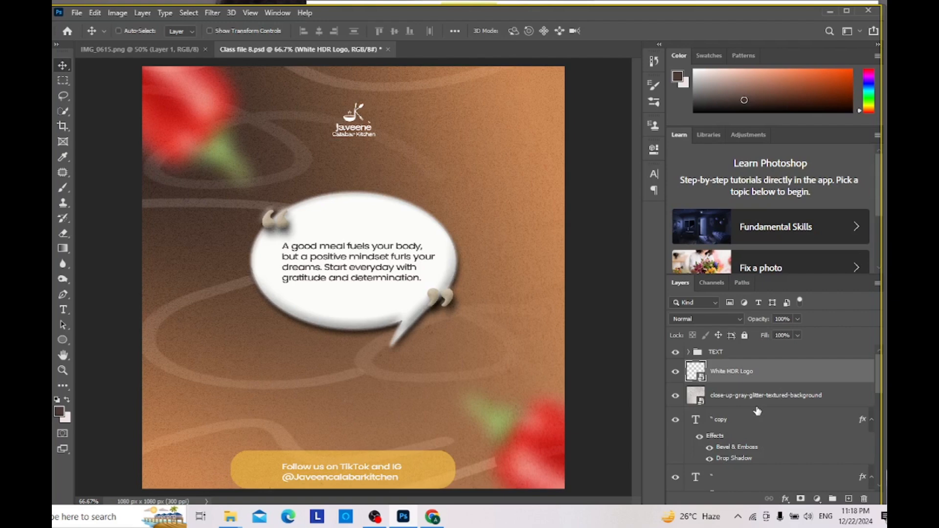
{"action": "left_click", "coordinate": [757, 395], "text": "ctrl"}
{"action": "left_click", "coordinate": [749, 419], "text": "ctrl"}
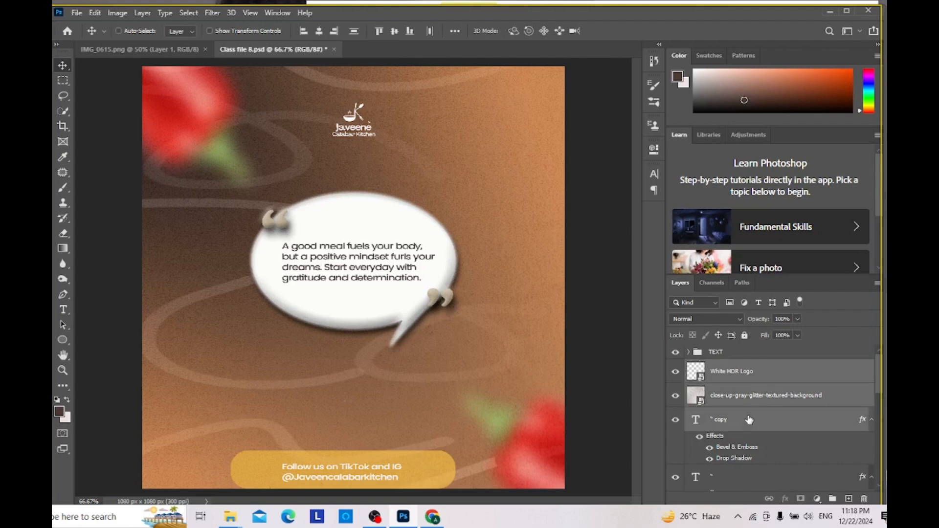
{"action": "scroll", "coordinate": [749, 420], "scroll_direction": "down", "scroll_amount": 4}
{"action": "left_click", "coordinate": [748, 414], "text": "ctrl"}
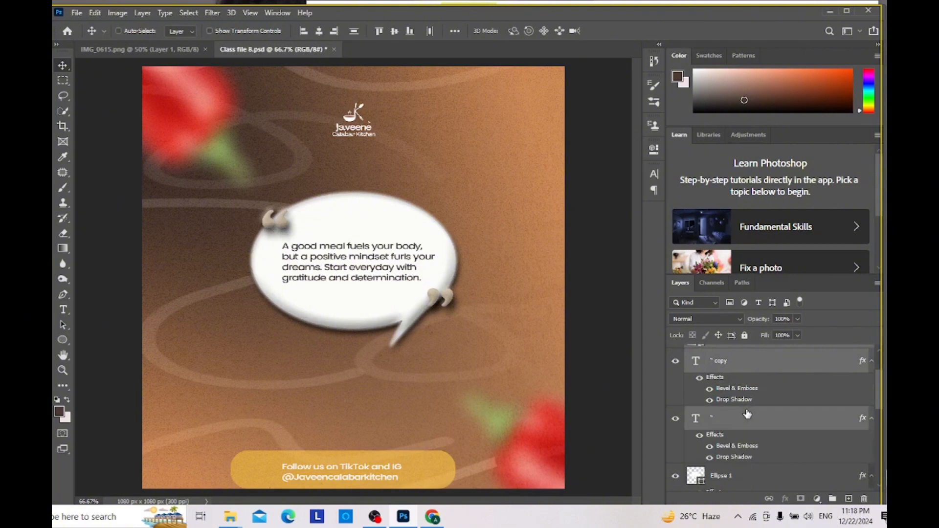
{"action": "scroll", "coordinate": [748, 415], "scroll_direction": "down", "scroll_amount": 3}
{"action": "left_click", "coordinate": [738, 434], "text": "ctrl"}
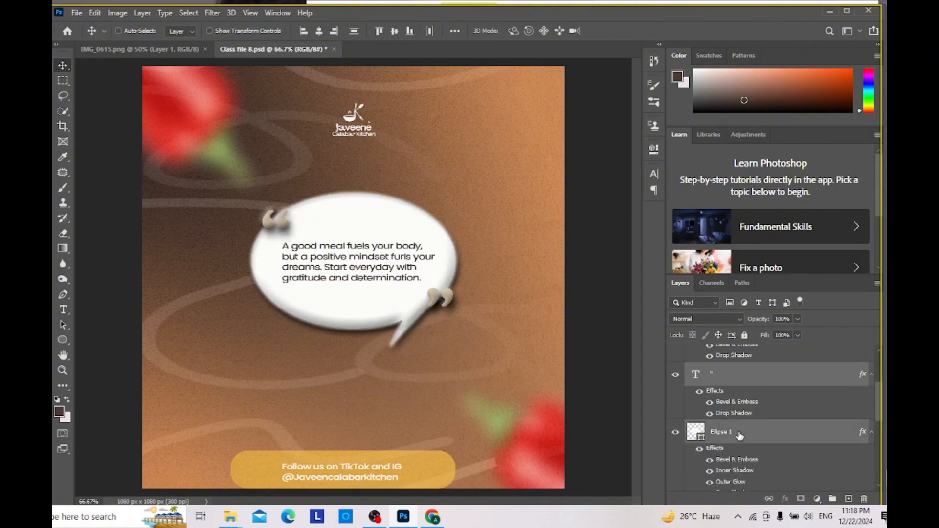
{"action": "scroll", "coordinate": [739, 435], "scroll_direction": "down", "scroll_amount": 4}
{"action": "left_click", "coordinate": [735, 452], "text": "ctrl"}
Step: Add Rectangle 1, Gradient Fill 1 copy, Gradient Fill 1 and Color Fill 1 to the current layer selection
{"action": "scroll", "coordinate": [736, 453], "scroll_direction": "down", "scroll_amount": 2}
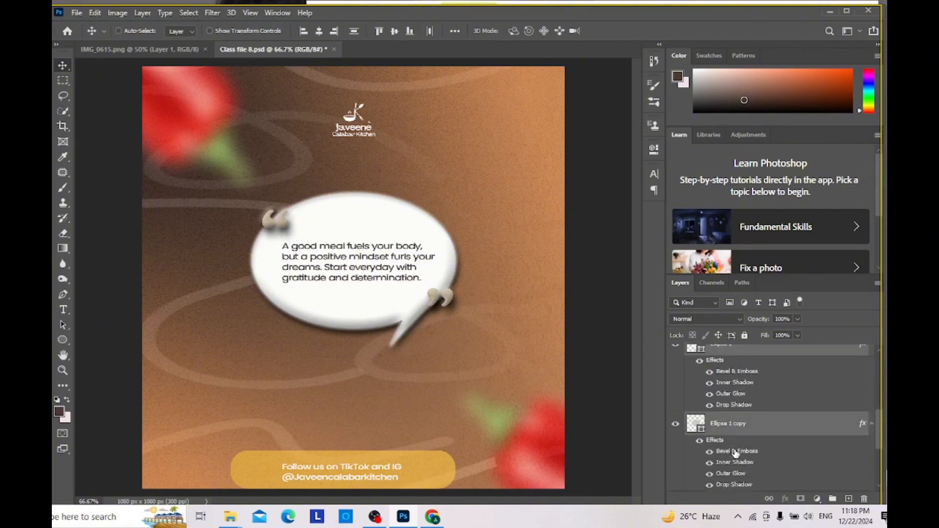
{"action": "scroll", "coordinate": [735, 453], "scroll_direction": "down", "scroll_amount": 3}
{"action": "scroll", "coordinate": [735, 457], "scroll_direction": "down", "scroll_amount": 3}
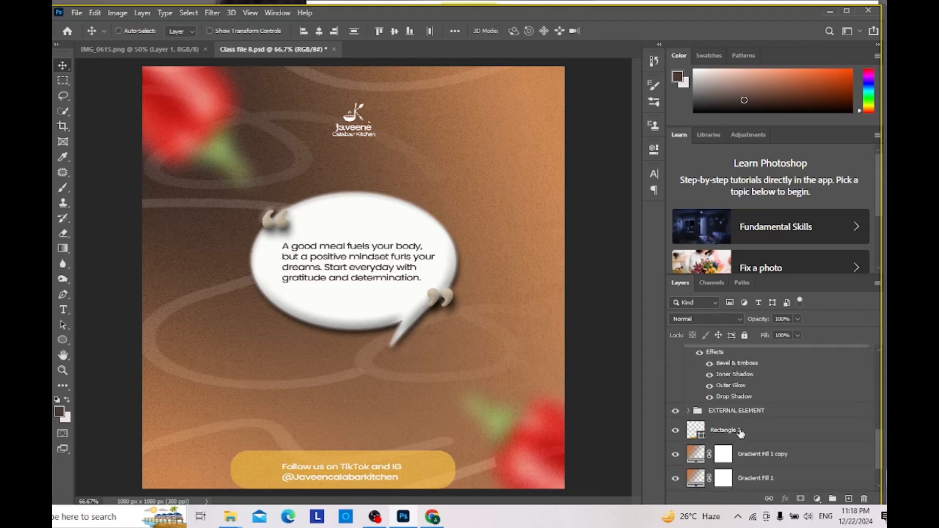
{"action": "left_click", "coordinate": [740, 433], "text": "ctrl"}
{"action": "left_click", "coordinate": [744, 460], "text": "ctrl"}
{"action": "left_click", "coordinate": [746, 480], "text": "ctrl"}
{"action": "scroll", "coordinate": [748, 482], "scroll_direction": "down", "scroll_amount": 3}
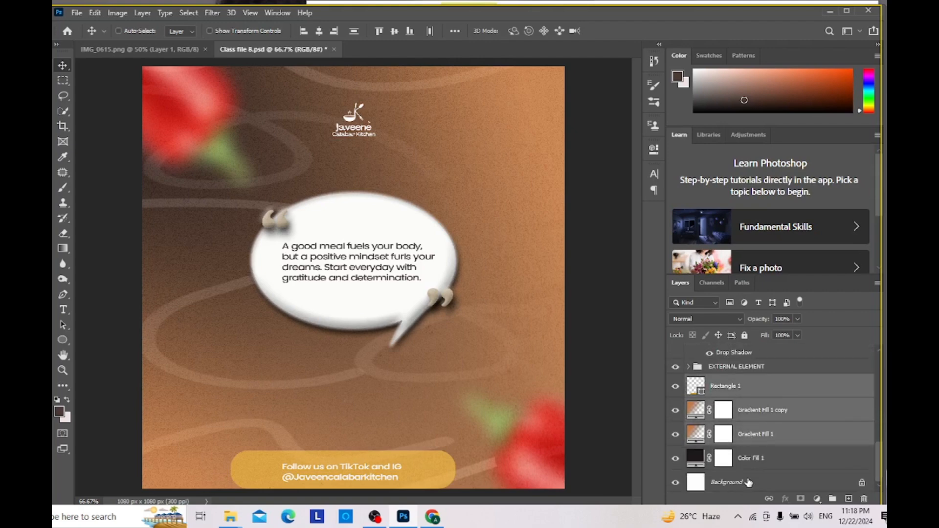
{"action": "scroll", "coordinate": [748, 482], "scroll_direction": "down", "scroll_amount": 1}
{"action": "left_click", "coordinate": [754, 460], "text": "ctrl"}
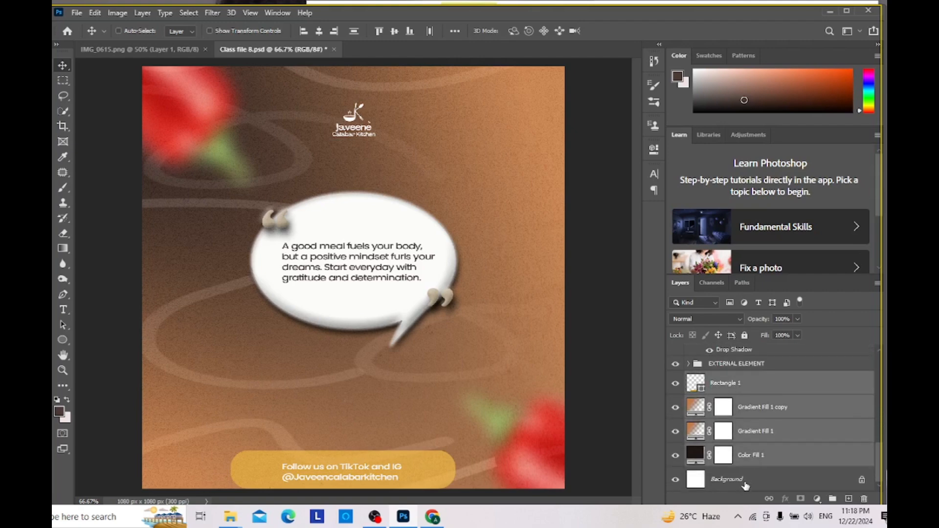
Step: Group all the selected layers, leaving the Background layer out
{"action": "left_click", "coordinate": [745, 483], "text": "ctrl"}
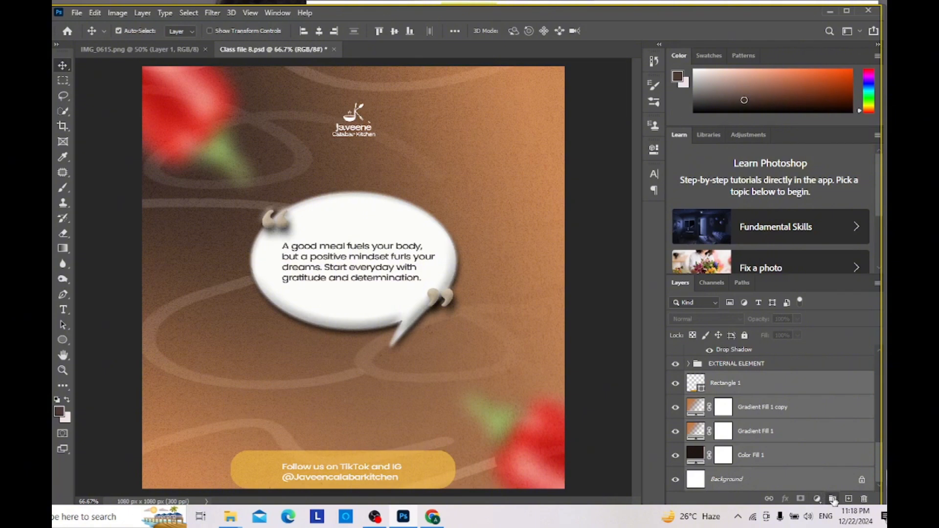
{"action": "scroll", "coordinate": [823, 474], "scroll_direction": "up", "scroll_amount": 2}
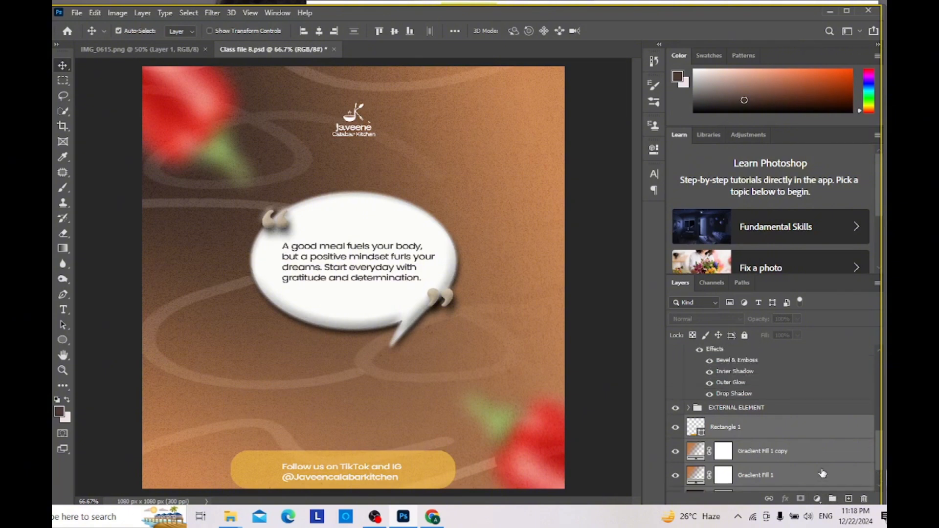
{"action": "scroll", "coordinate": [820, 460], "scroll_direction": "down", "scroll_amount": 2}
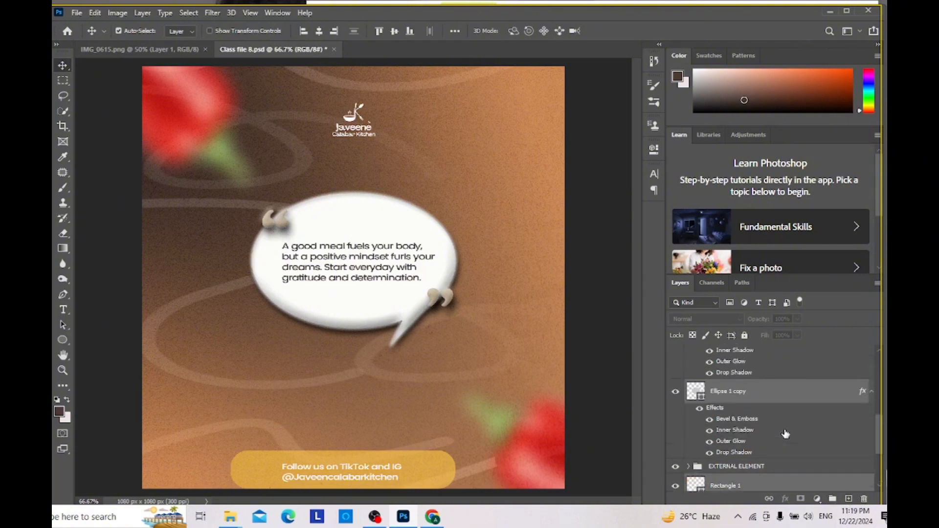
{"action": "scroll", "coordinate": [785, 434], "scroll_direction": "up", "scroll_amount": 1}
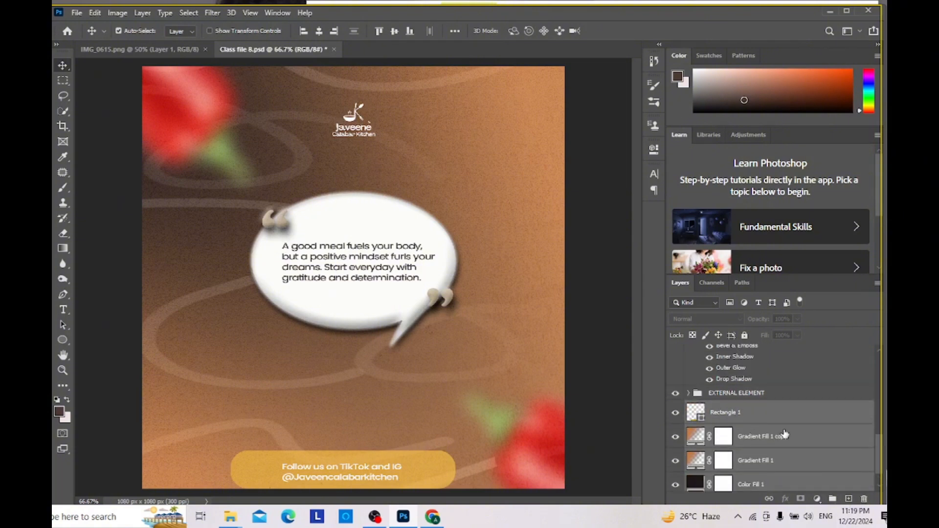
{"action": "scroll", "coordinate": [777, 462], "scroll_direction": "down", "scroll_amount": 1}
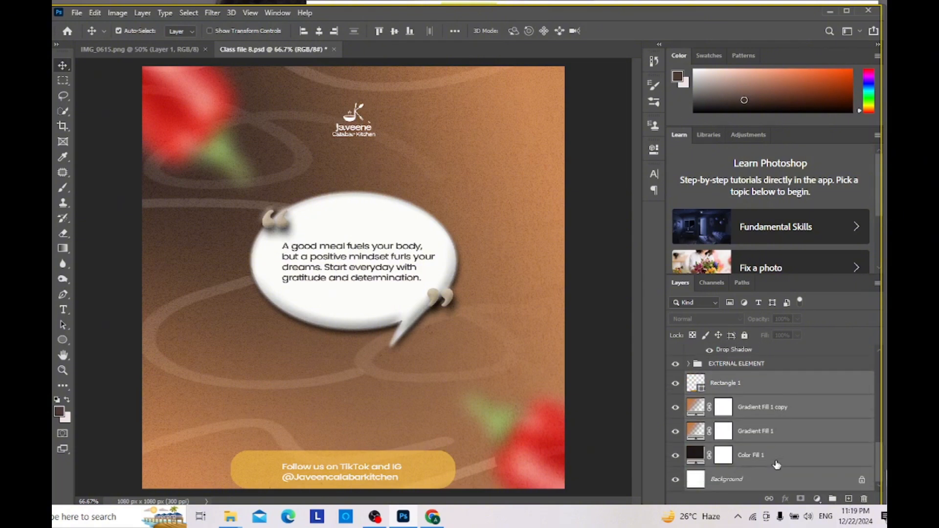
{"action": "left_click", "coordinate": [775, 477], "text": "ctrl"}
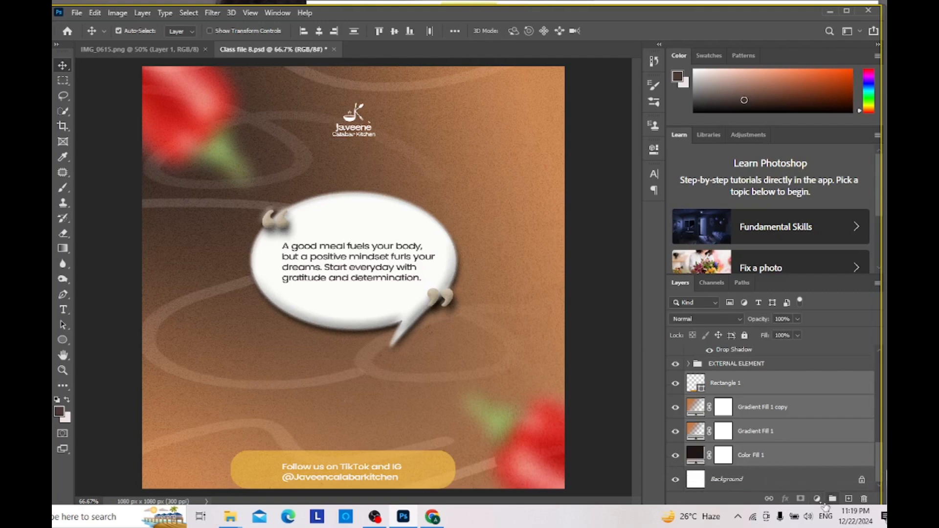
{"action": "left_click", "coordinate": [833, 504]}
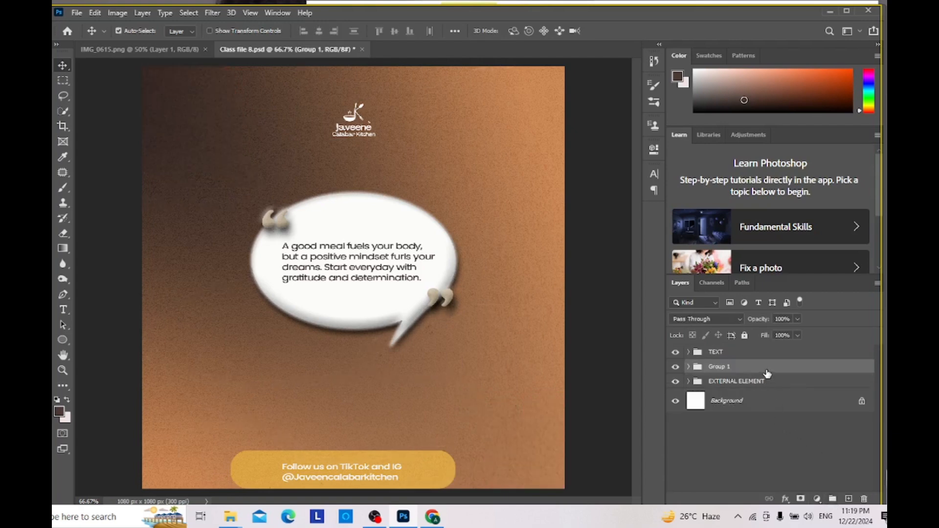
Step: Rename the new group of logo, texture, ellipse and fill layers as INTERNAL ELEMENT
{"action": "double_click", "coordinate": [730, 367]}
{"action": "key", "text": "BackSpace"}
{"action": "type", "text": "INTERNAL ELEMENT"}
{"action": "left_click", "coordinate": [796, 437]}
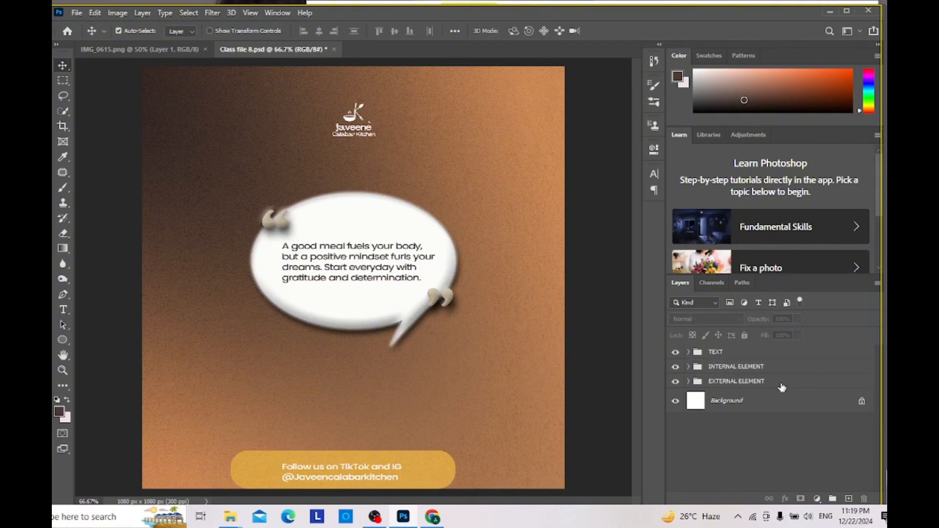
Step: Examine which layers the INTERNAL ELEMENT group contains and their order
{"action": "mouse_move", "coordinate": [780, 386]}
{"action": "left_mouse_down"}
{"action": "mouse_move", "coordinate": [781, 362]}
{"action": "mouse_move", "coordinate": [784, 389]}
{"action": "left_mouse_up"}
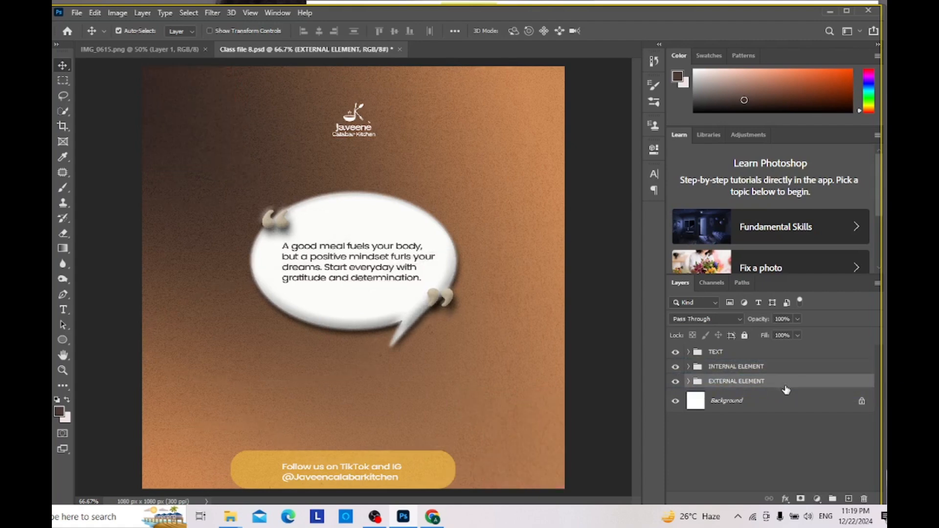
{"action": "left_click", "coordinate": [777, 368]}
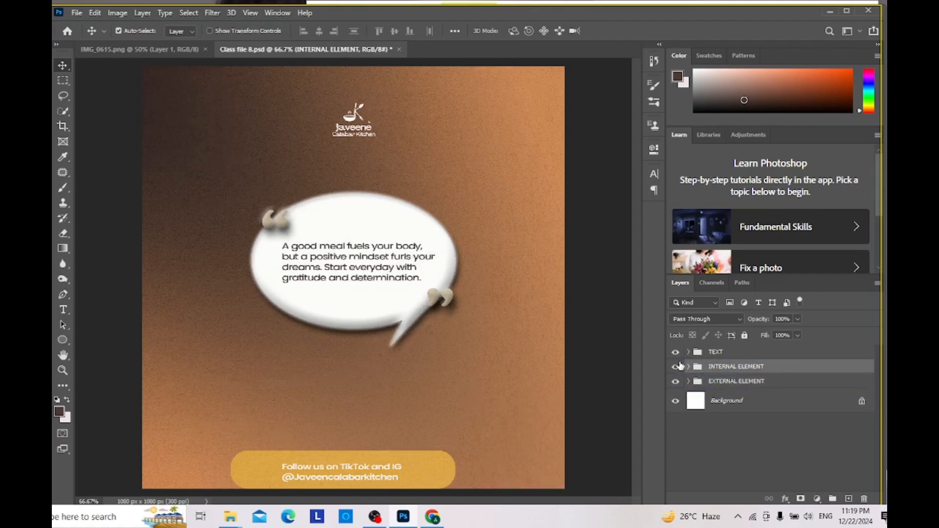
{"action": "left_click", "coordinate": [687, 366]}
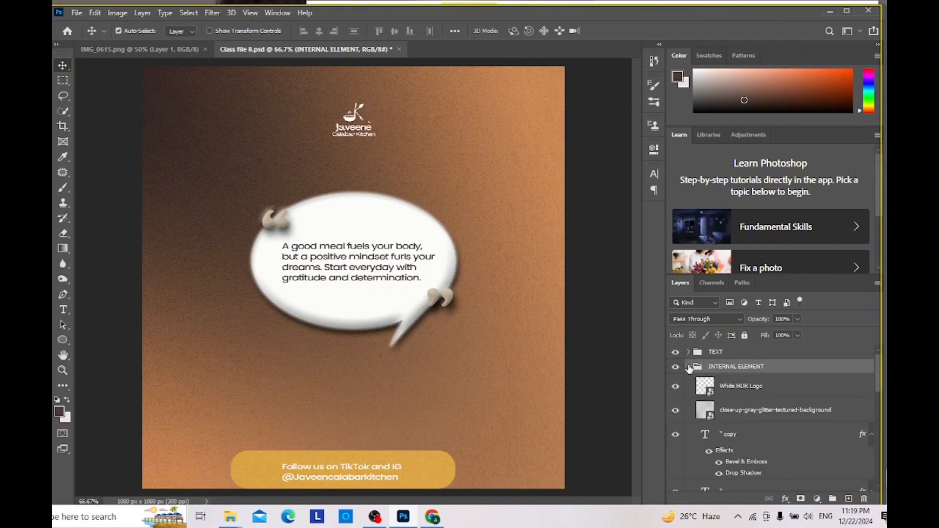
{"action": "scroll", "coordinate": [756, 406], "scroll_direction": "down", "scroll_amount": 3}
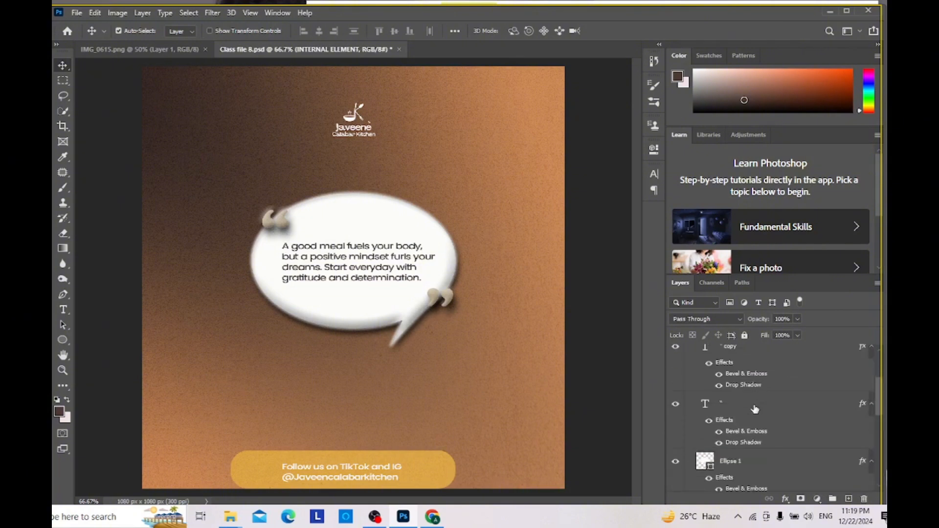
{"action": "scroll", "coordinate": [755, 409], "scroll_direction": "up", "scroll_amount": 3}
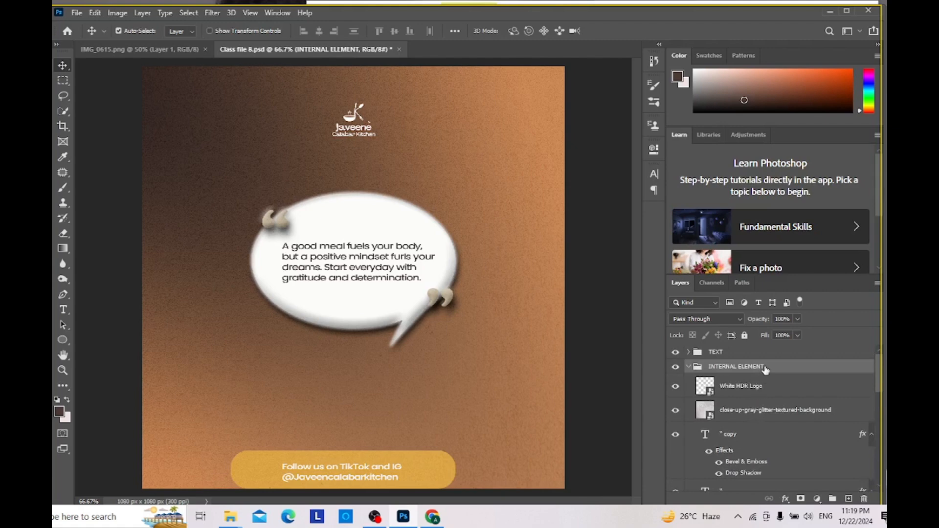
{"action": "scroll", "coordinate": [765, 372], "scroll_direction": "down", "scroll_amount": 2}
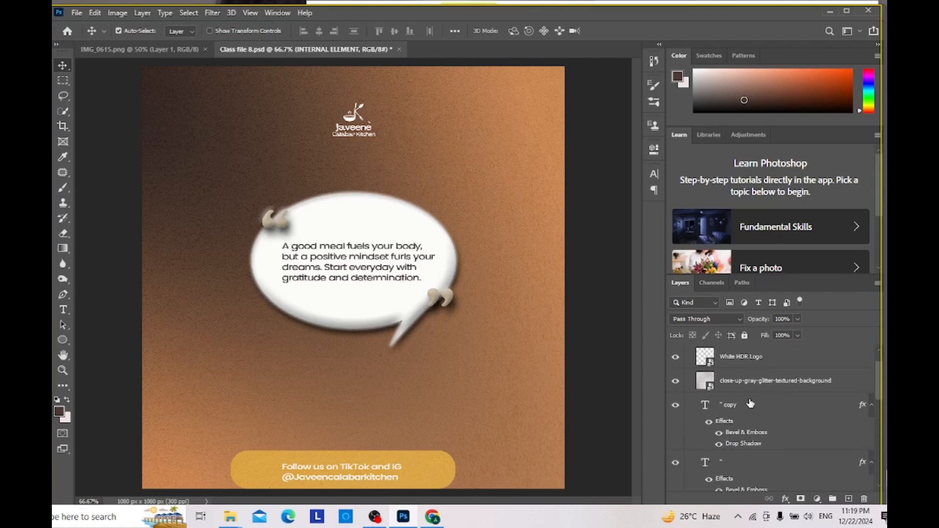
{"action": "scroll", "coordinate": [766, 385], "scroll_direction": "up", "scroll_amount": 2}
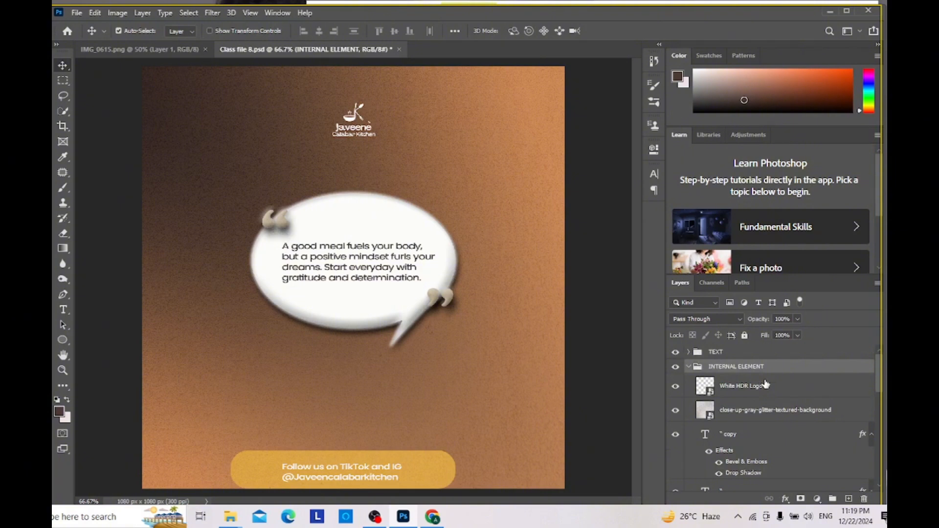
{"action": "left_click", "coordinate": [688, 368]}
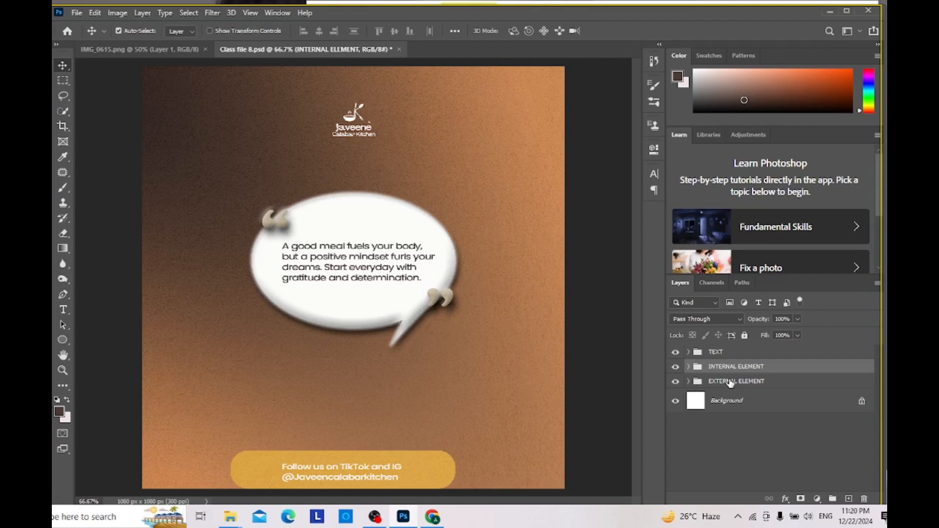
Step: Move the EXTERNAL ELEMENT group above the INTERNAL ELEMENT group and check the vector and chili layers inside it
{"action": "left_click_drag", "start_coordinate": [730, 382], "coordinate": [745, 364]}
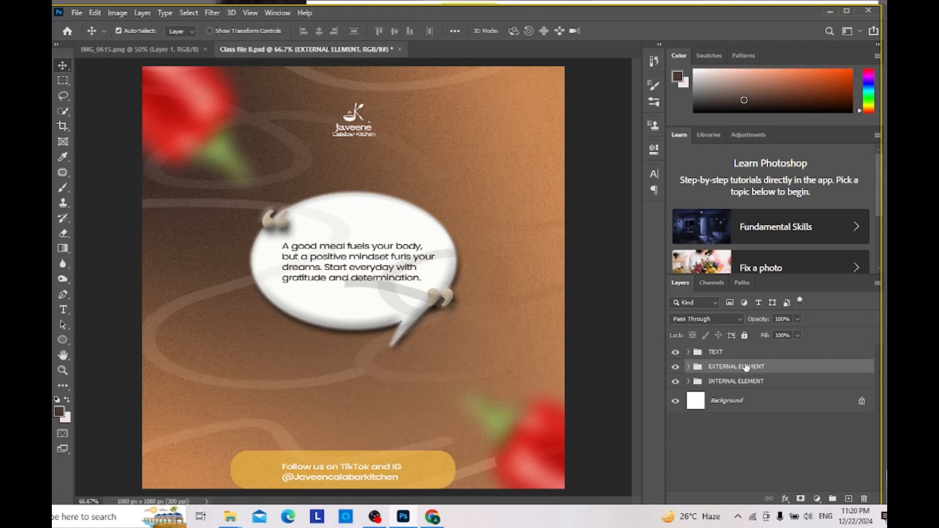
{"action": "left_click", "coordinate": [688, 371]}
{"action": "scroll", "coordinate": [712, 386], "scroll_direction": "down", "scroll_amount": 2}
{"action": "scroll", "coordinate": [714, 389], "scroll_direction": "up", "scroll_amount": 3}
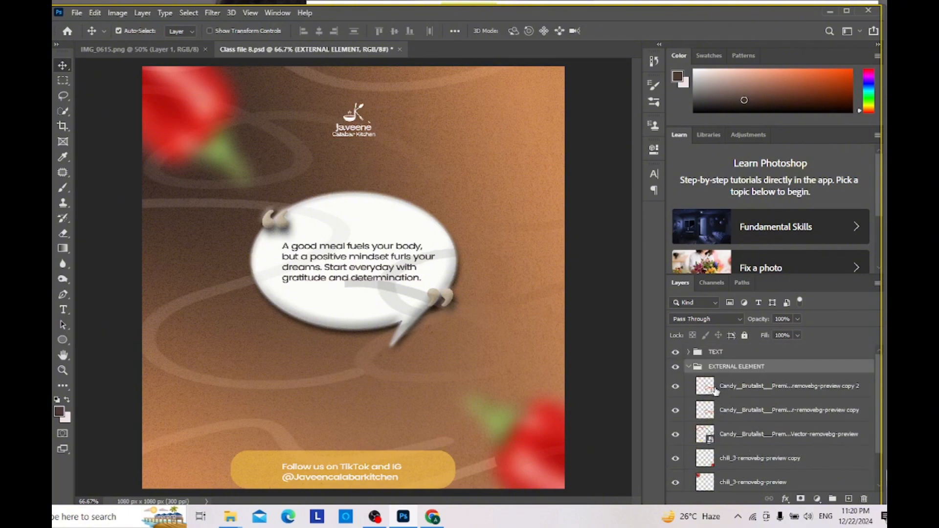
{"action": "left_click", "coordinate": [686, 366]}
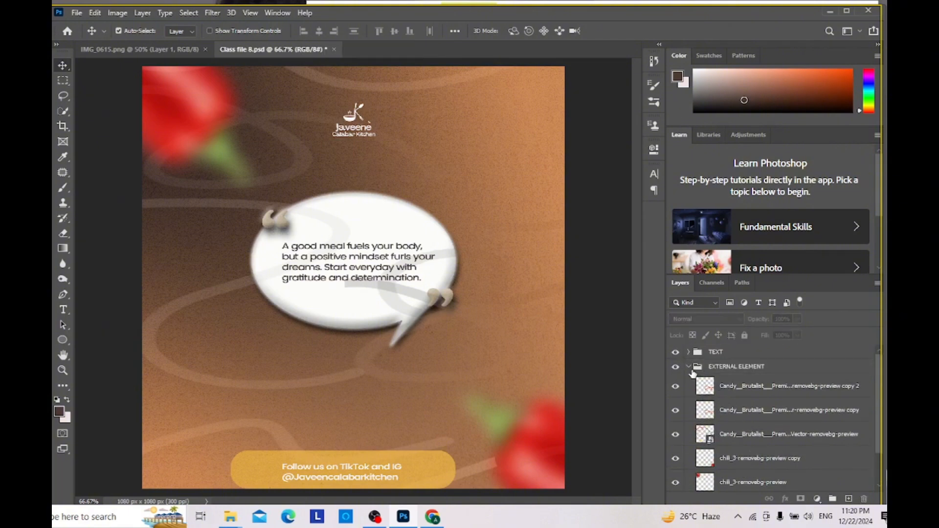
{"action": "left_click", "coordinate": [689, 367]}
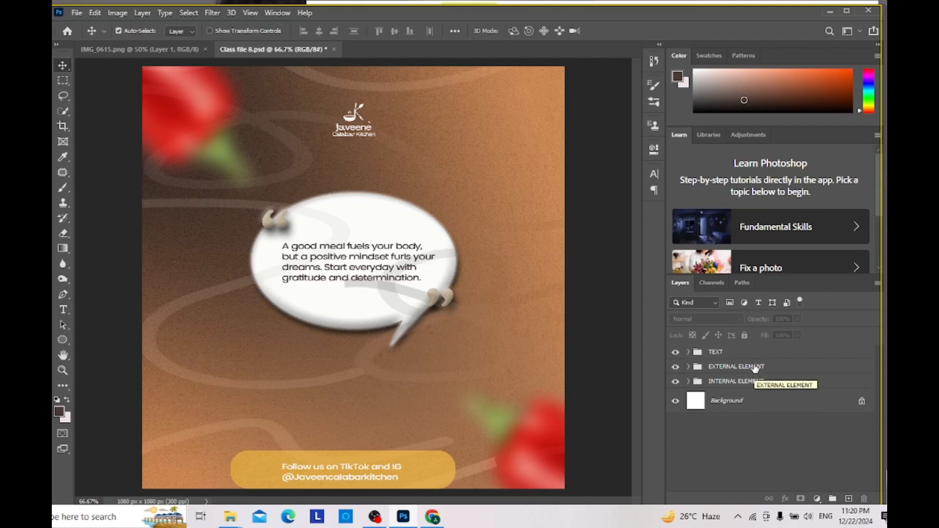
Step: Move the White HDR Logo layer below the gray glitter texture layer inside the INTERNAL ELEMENT group
{"action": "left_click", "coordinate": [689, 382]}
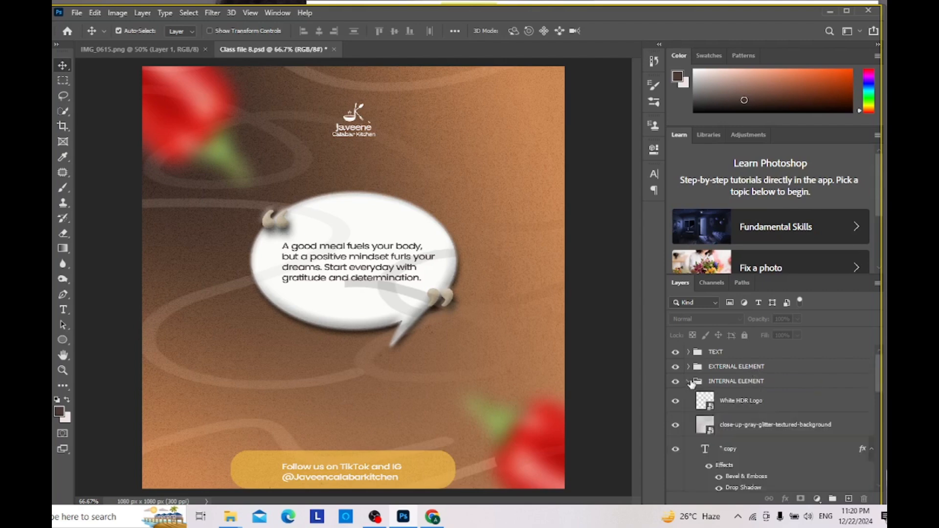
{"action": "left_click", "coordinate": [759, 405]}
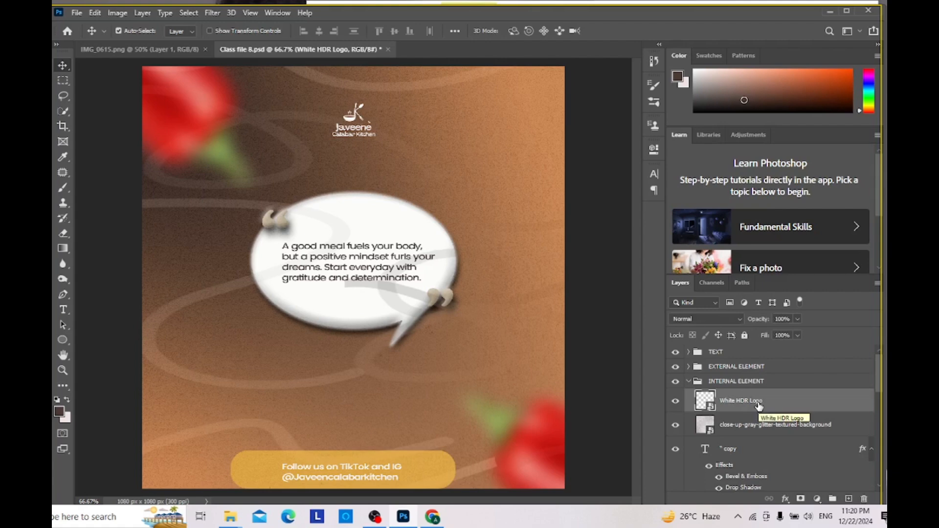
{"action": "left_click_drag", "start_coordinate": [758, 406], "coordinate": [767, 433]}
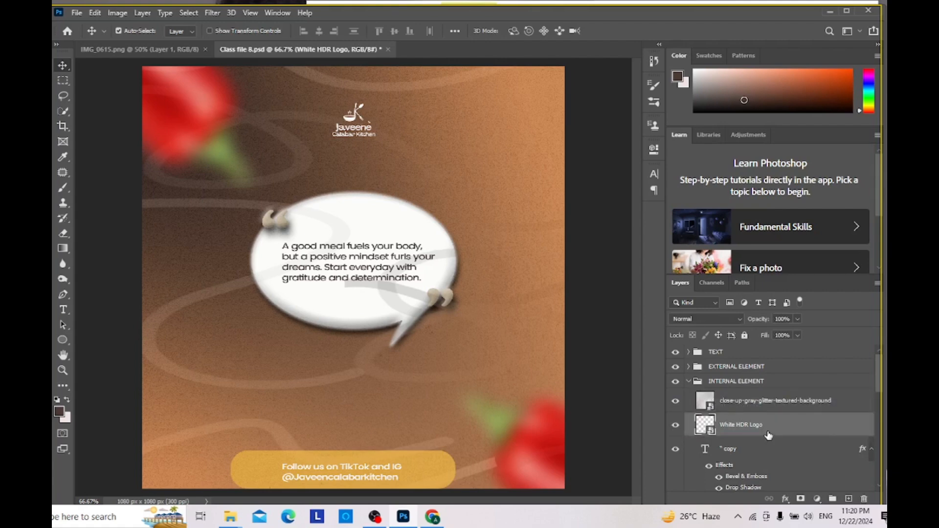
Step: Group the glitter texture, White HDR Logo, quotation mark, Ellipse 1, Ellipse 1 copy and Rectangle 1 layers inside INTERNAL ELEMENT
{"action": "left_click", "coordinate": [800, 405]}
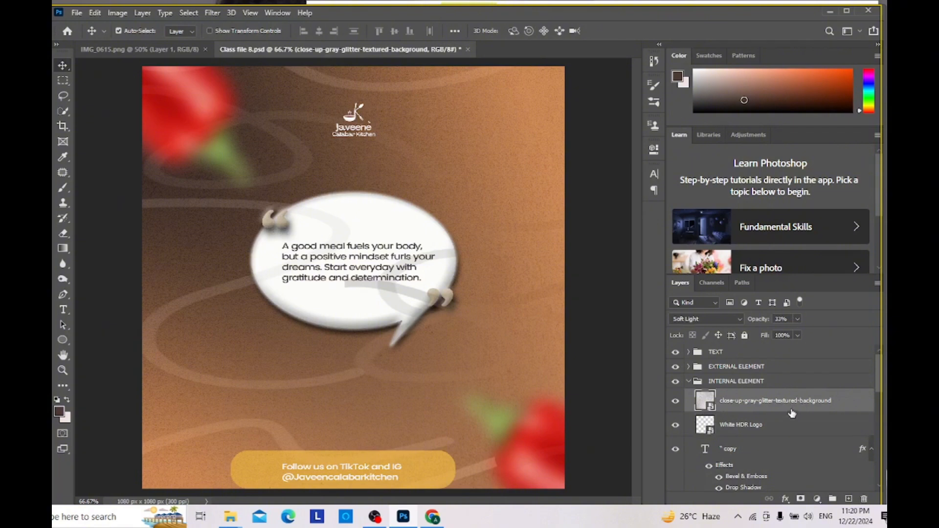
{"action": "left_click", "coordinate": [788, 420], "text": "ctrl"}
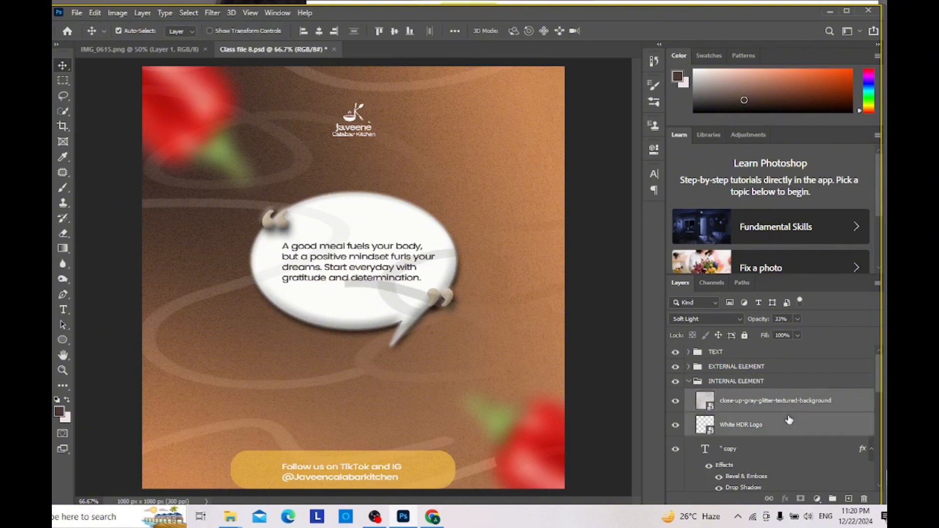
{"action": "scroll", "coordinate": [789, 420], "scroll_direction": "down", "scroll_amount": 3}
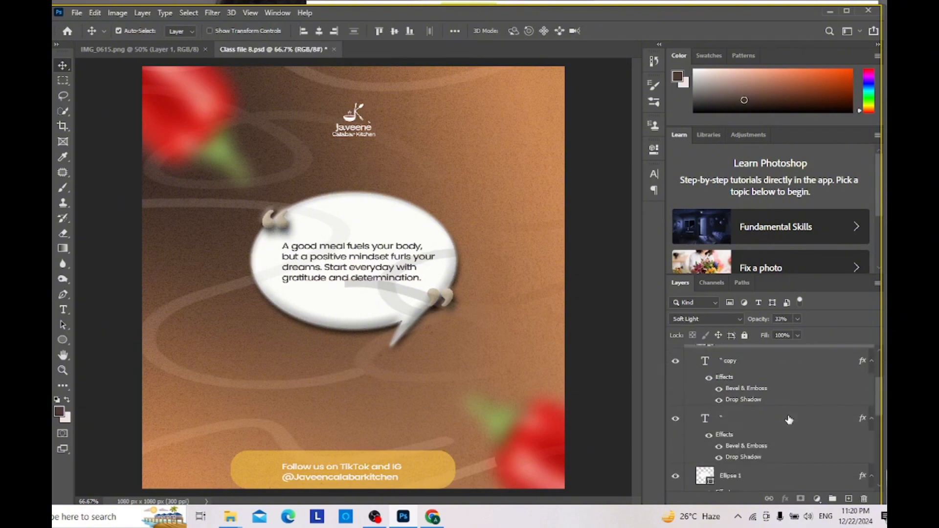
{"action": "scroll", "coordinate": [789, 419], "scroll_direction": "down", "scroll_amount": 1}
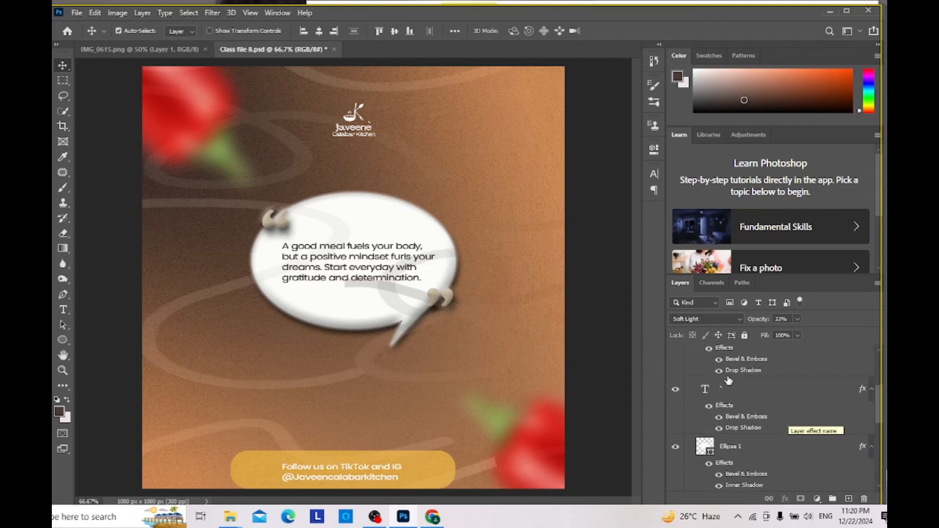
{"action": "scroll", "coordinate": [752, 363], "scroll_direction": "down", "scroll_amount": 5}
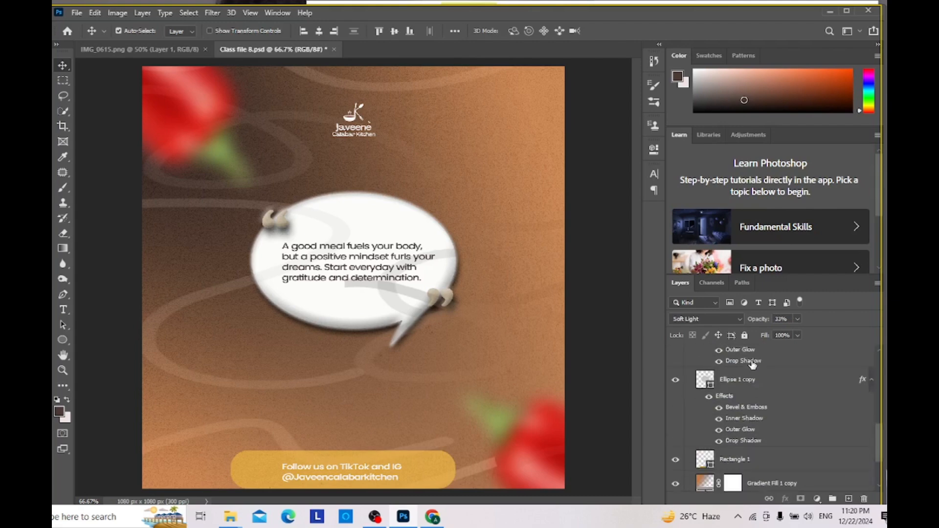
{"action": "scroll", "coordinate": [753, 365], "scroll_direction": "up", "scroll_amount": 6}
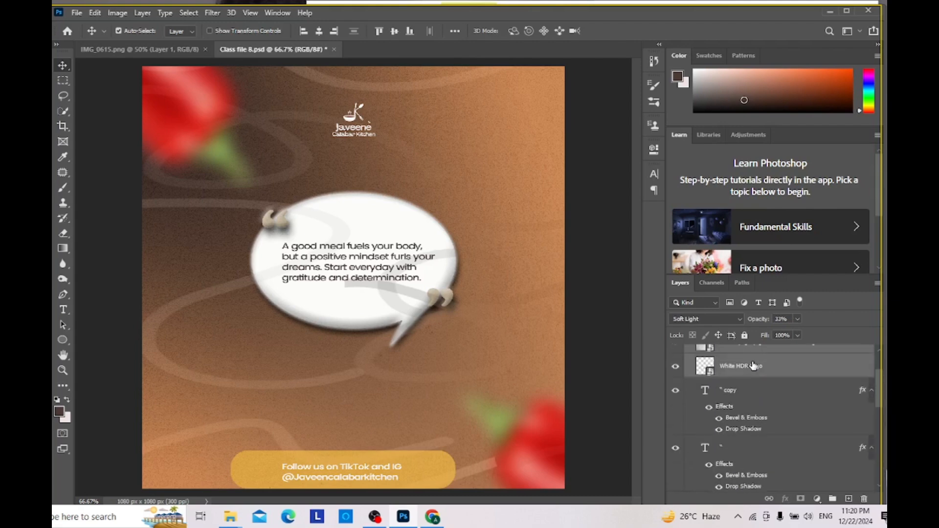
{"action": "left_click", "coordinate": [747, 394], "text": "ctrl"}
{"action": "left_click", "coordinate": [737, 443], "text": "ctrl"}
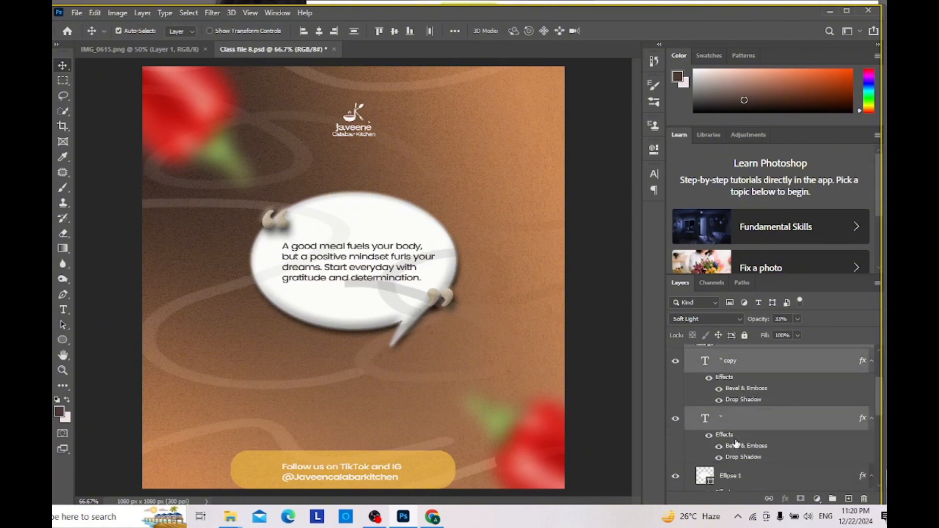
{"action": "scroll", "coordinate": [741, 438], "scroll_direction": "down", "scroll_amount": 2}
{"action": "left_click", "coordinate": [732, 458], "text": "ctrl"}
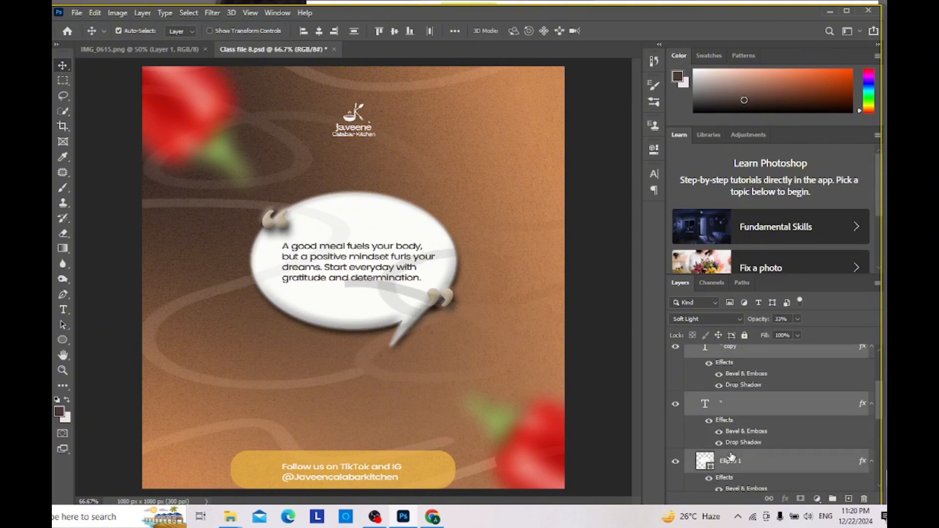
{"action": "scroll", "coordinate": [733, 452], "scroll_direction": "down", "scroll_amount": 5}
{"action": "left_click", "coordinate": [736, 439], "text": "ctrl"}
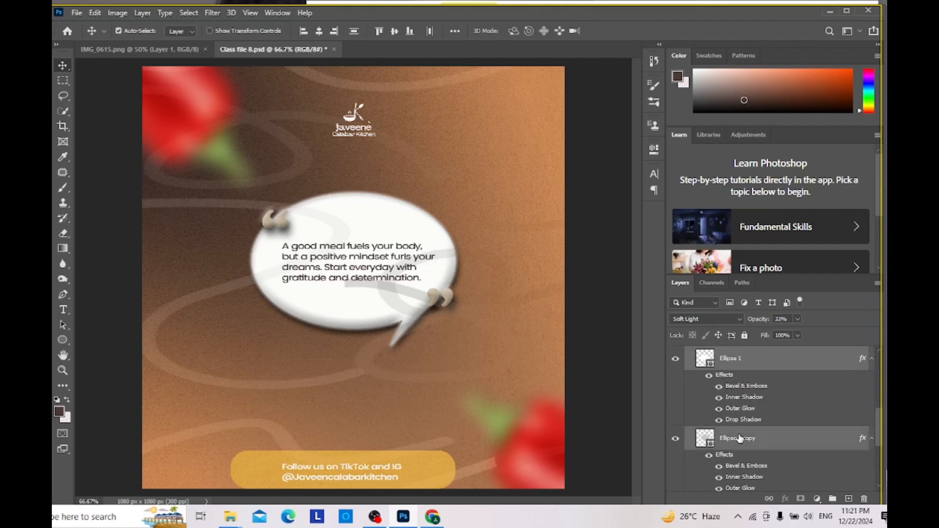
{"action": "scroll", "coordinate": [738, 438], "scroll_direction": "down", "scroll_amount": 3}
{"action": "scroll", "coordinate": [739, 438], "scroll_direction": "down", "scroll_amount": 2}
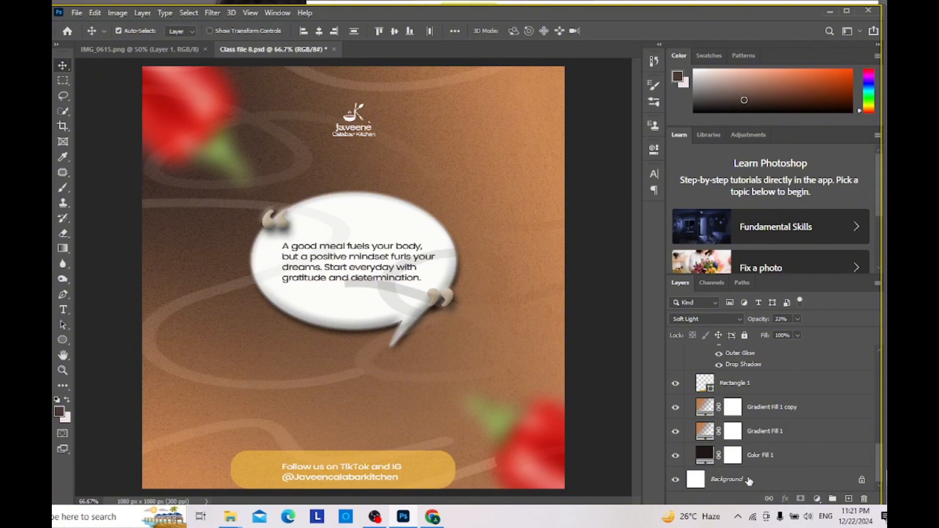
{"action": "left_click", "coordinate": [768, 384]}
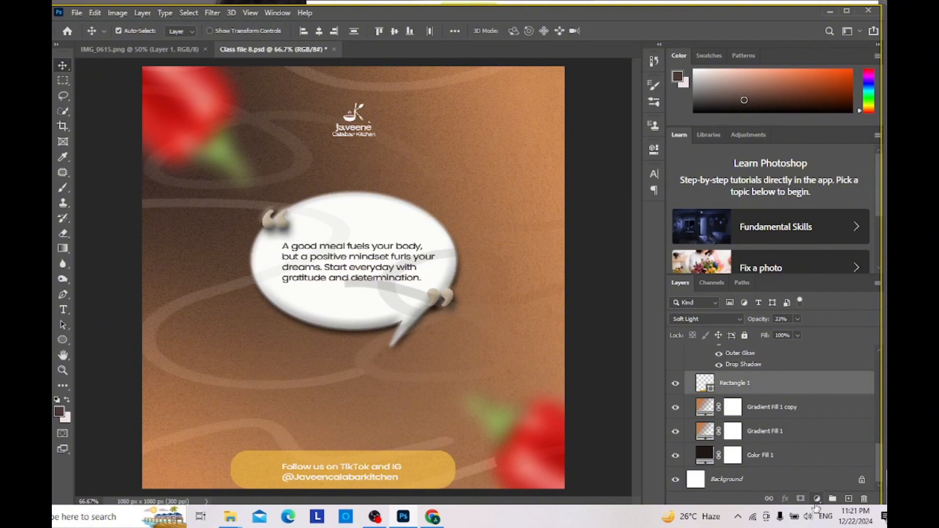
{"action": "left_click", "coordinate": [832, 500]}
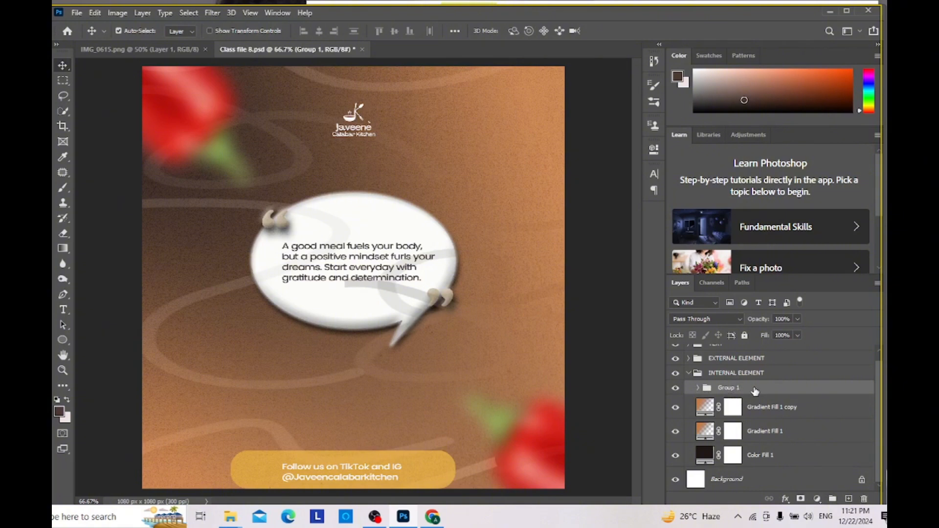
Step: Group the Gradient Fill 1 copy, Gradient Fill 1 and Color Fill 1 layers inside the INTERNAL ELEMENT group
{"action": "scroll", "coordinate": [755, 391], "scroll_direction": "up", "scroll_amount": 1}
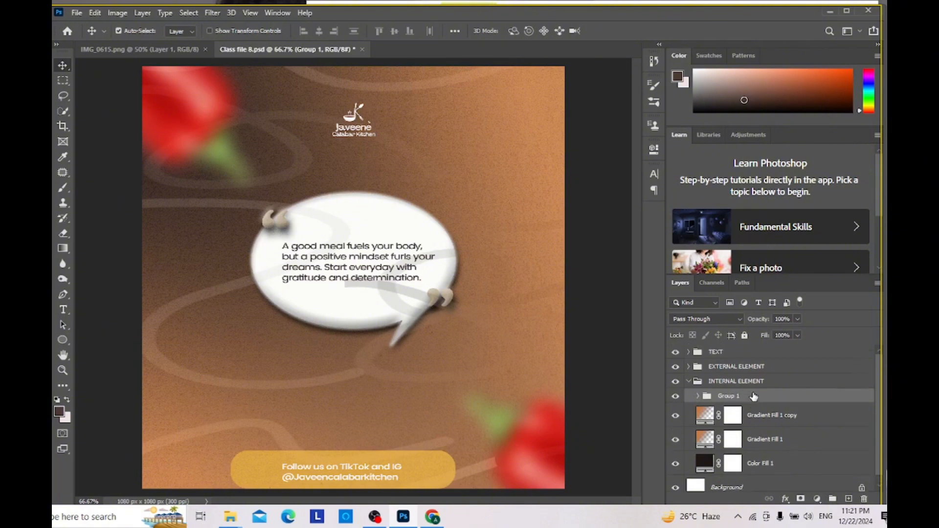
{"action": "left_click", "coordinate": [756, 418]}
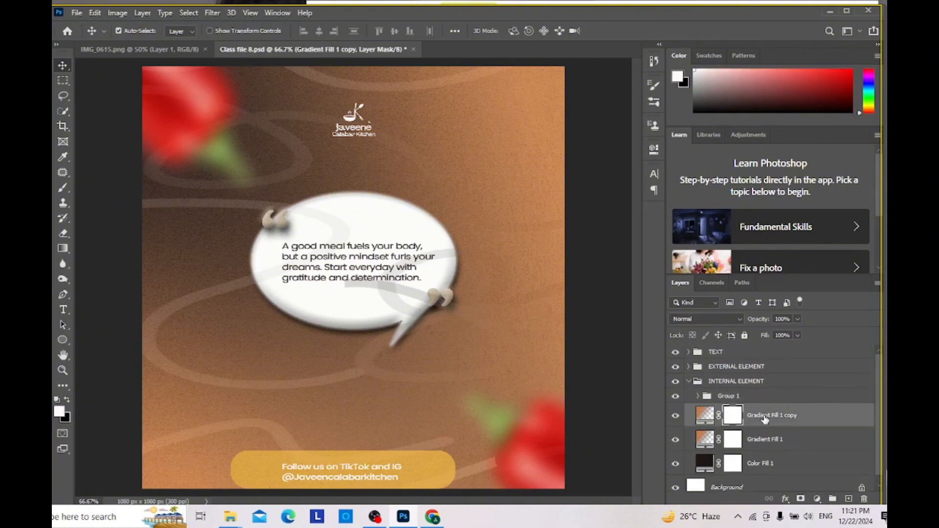
{"action": "left_click", "coordinate": [766, 440], "text": "shift"}
{"action": "left_click", "coordinate": [766, 462], "text": "shift"}
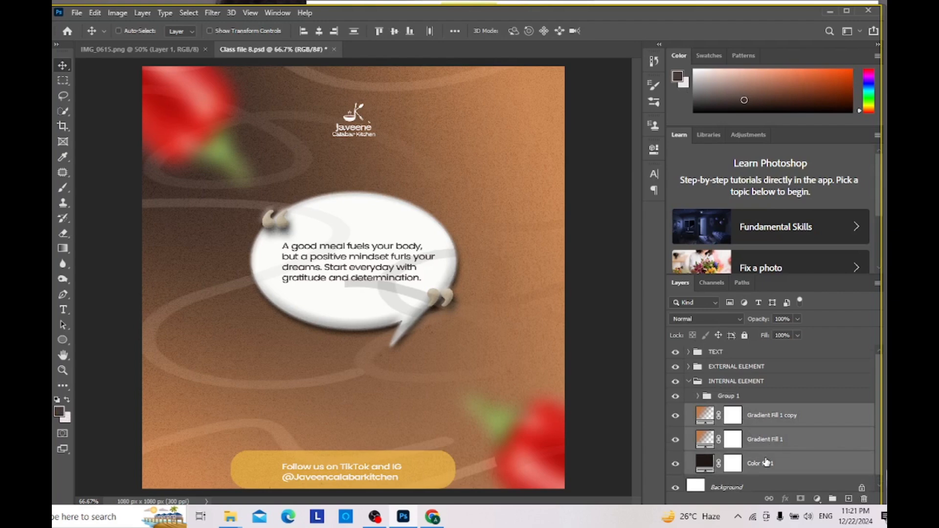
{"action": "left_click", "coordinate": [761, 489], "text": "shift"}
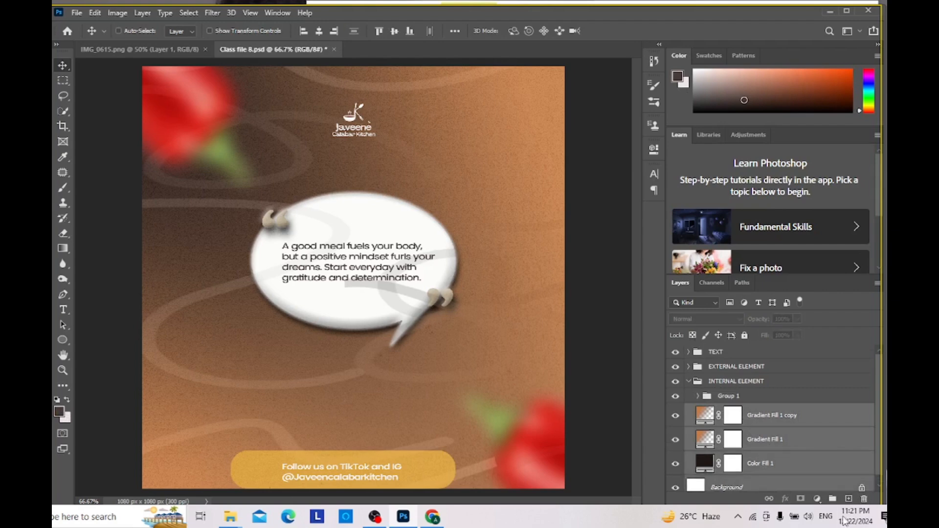
{"action": "left_click", "coordinate": [820, 485], "text": "ctrl"}
{"action": "left_click", "coordinate": [832, 499]}
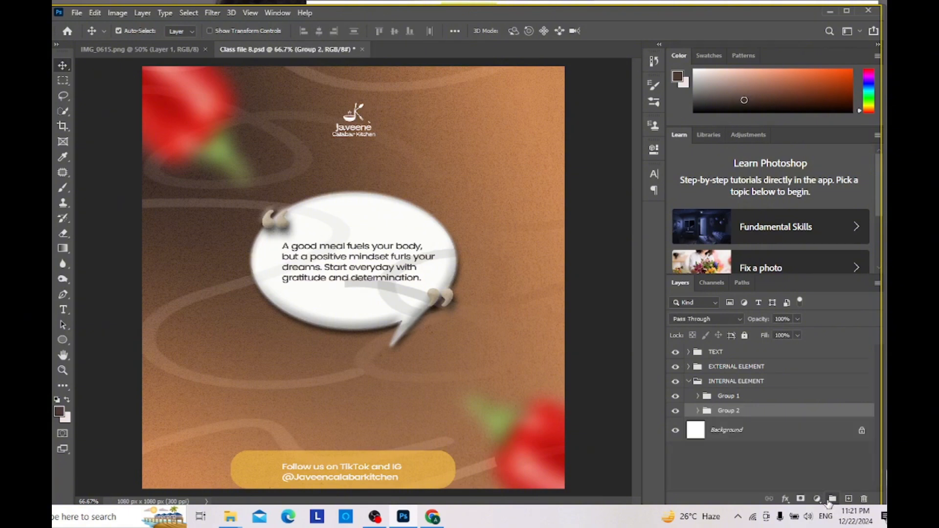
Step: Unlock the Background layer and place it below Color Fill 1 inside Group 2
{"action": "left_click", "coordinate": [862, 432]}
{"action": "left_click_drag", "start_coordinate": [809, 436], "coordinate": [798, 414]}
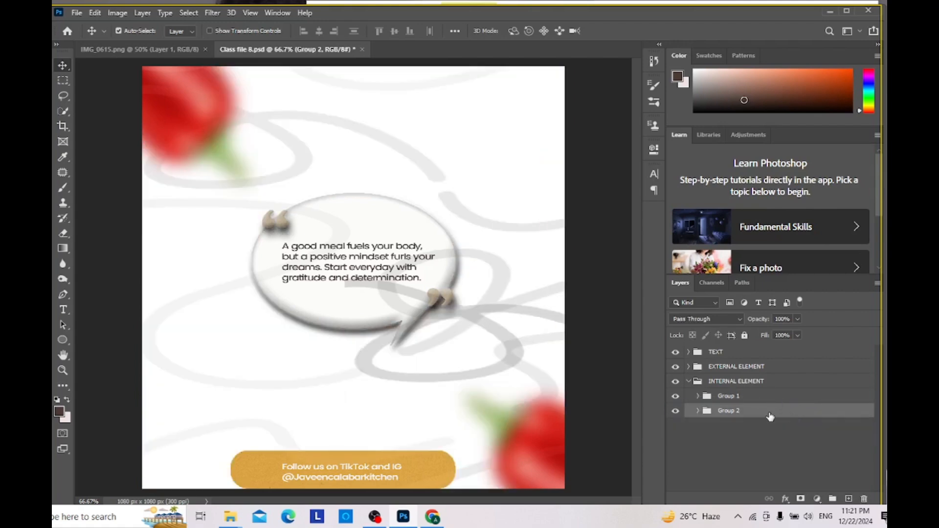
{"action": "left_click", "coordinate": [699, 410], "text": "ctrl"}
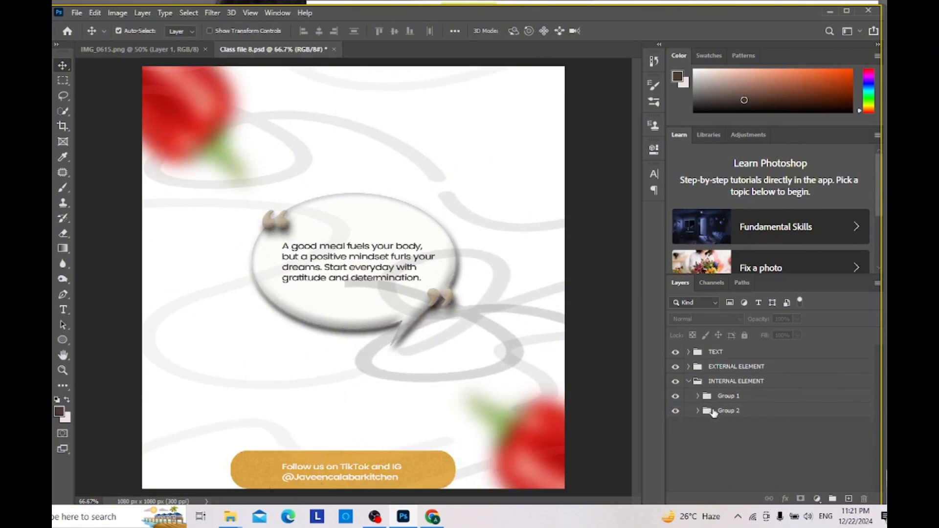
{"action": "left_click", "coordinate": [751, 411]}
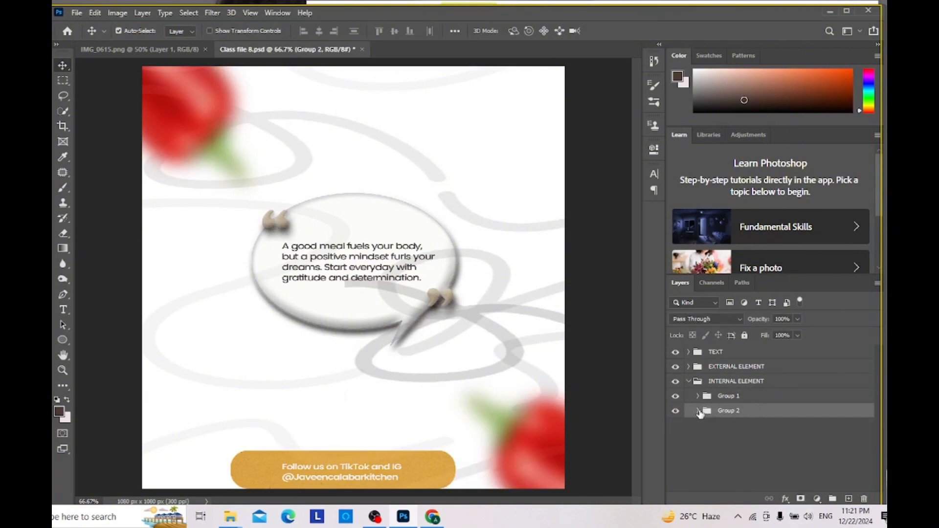
{"action": "double_click", "coordinate": [700, 412]}
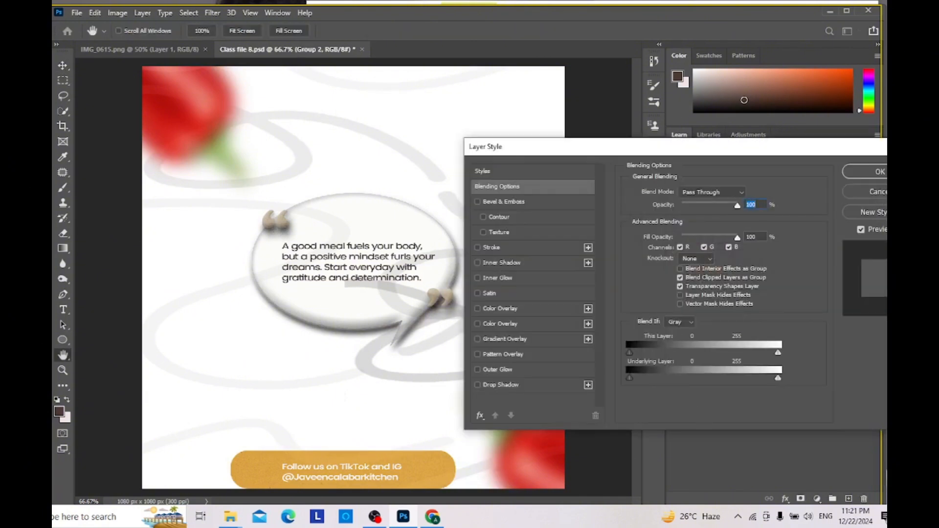
{"action": "key", "text": "Escape"}
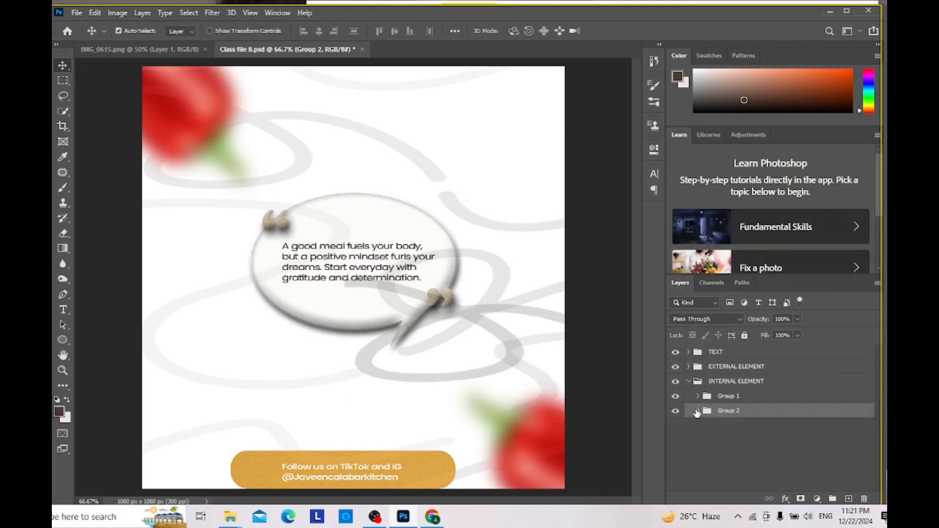
{"action": "left_click", "coordinate": [696, 412]}
{"action": "left_click_drag", "start_coordinate": [733, 432], "coordinate": [738, 493]}
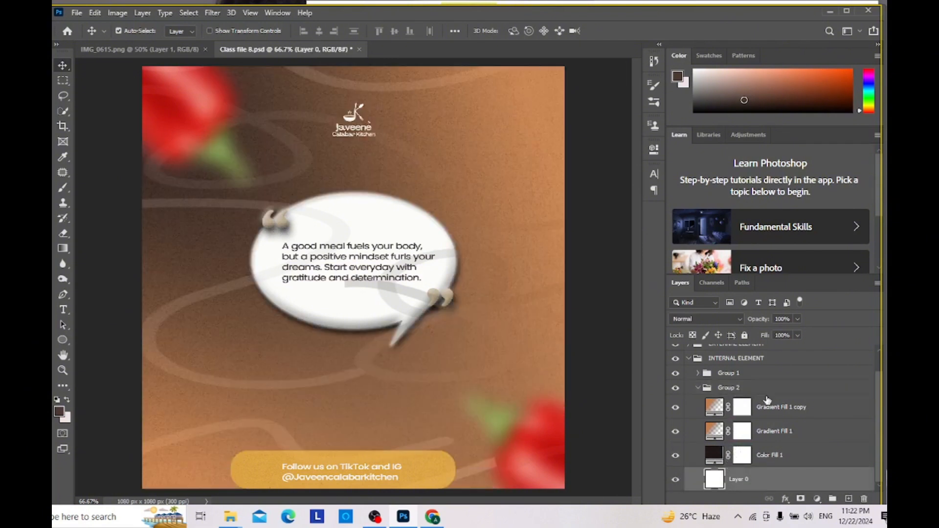
Step: Rename Group 2, which holds the gradient and color fills, as LAYER
{"action": "left_click", "coordinate": [733, 389]}
{"action": "double_click", "coordinate": [734, 388]}
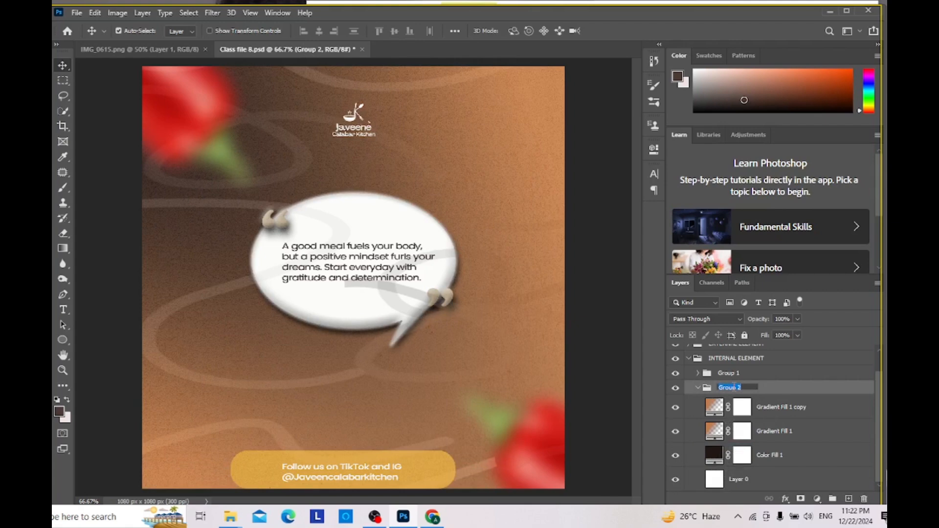
{"action": "type", "text": "LAYER"}
{"action": "left_click", "coordinate": [749, 362]}
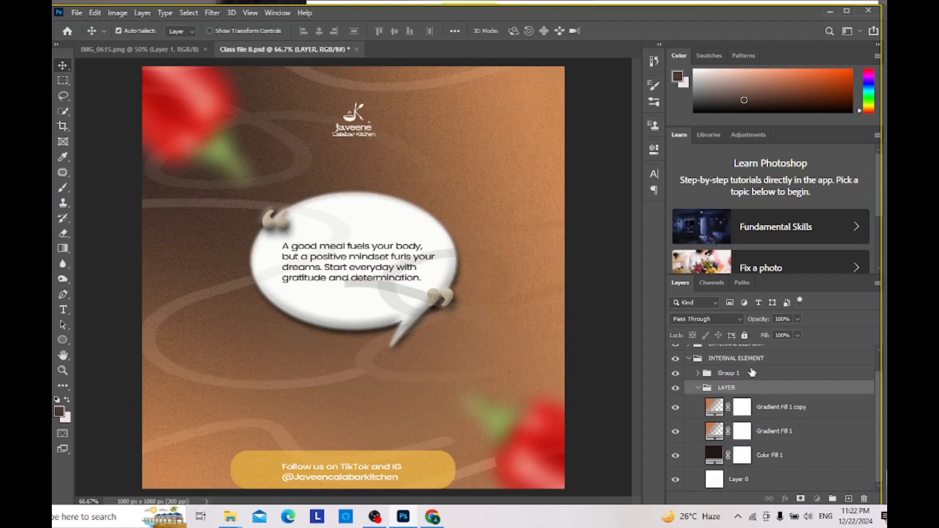
Step: Rename Group 1 as EFFECT and move it out of INTERNAL ELEMENT to above the EXTERNAL ELEMENT group
{"action": "left_click", "coordinate": [751, 377]}
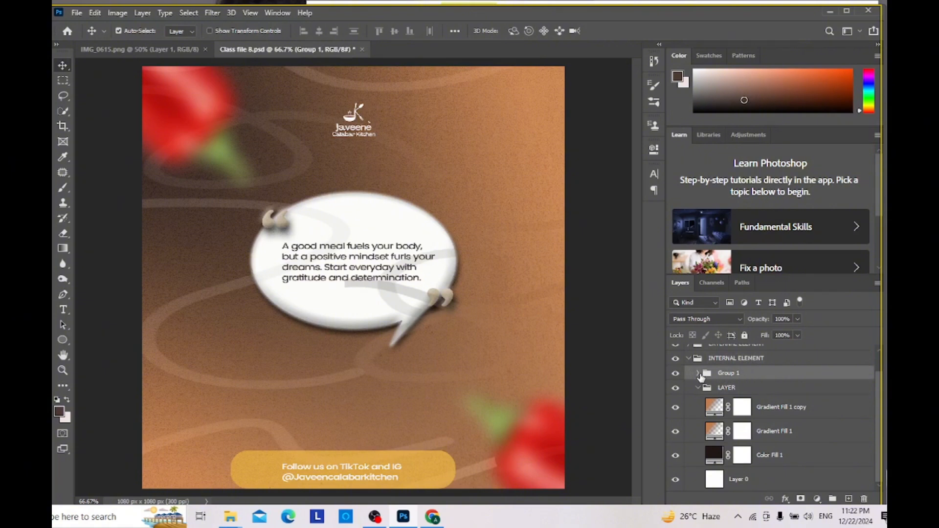
{"action": "left_click", "coordinate": [698, 374]}
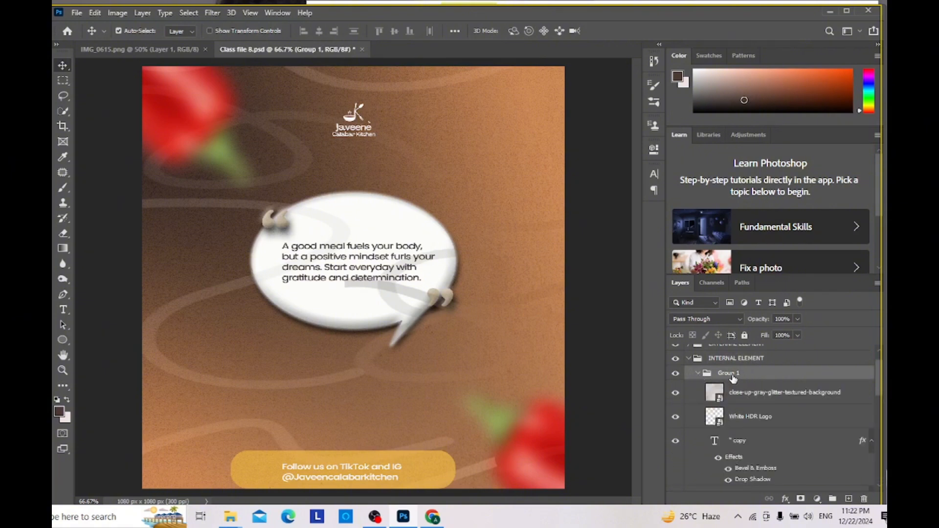
{"action": "scroll", "coordinate": [732, 379], "scroll_direction": "up", "scroll_amount": 1}
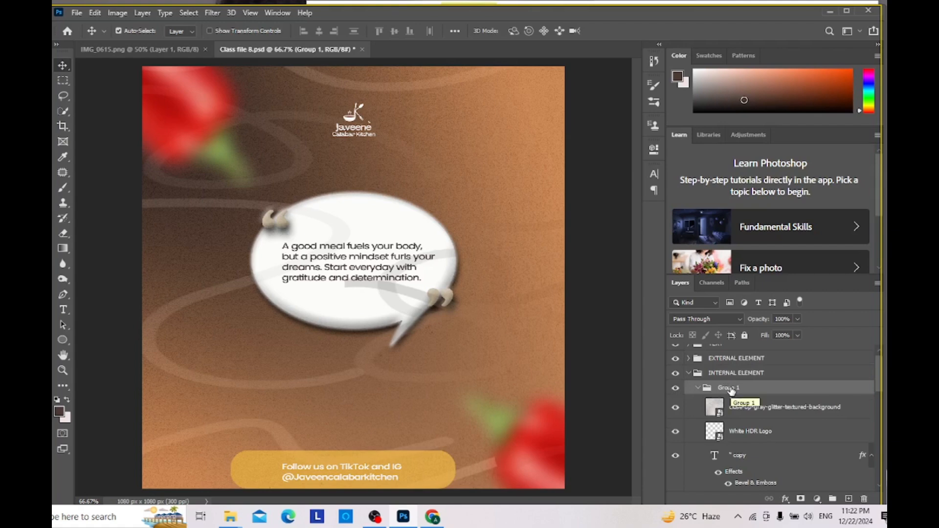
{"action": "double_click", "coordinate": [731, 388]}
{"action": "type", "text": "EFFECT"}
{"action": "left_click", "coordinate": [778, 377]}
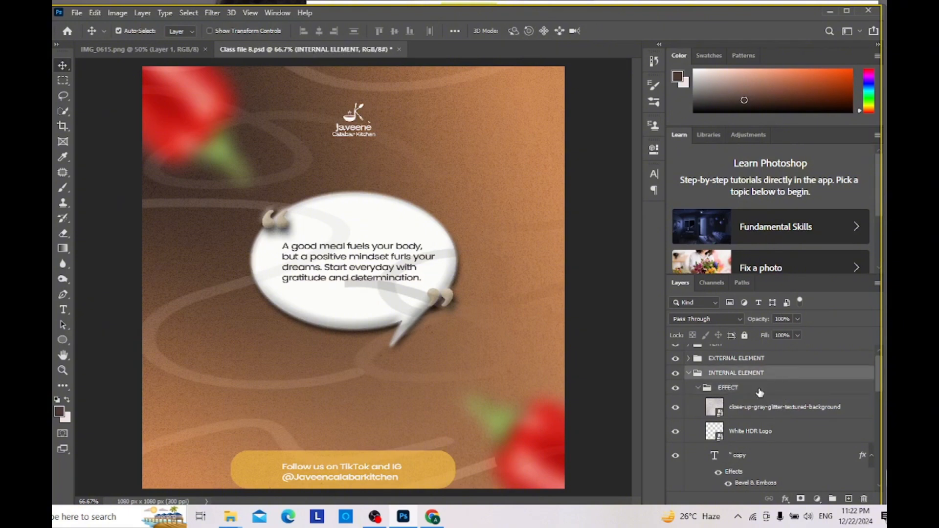
{"action": "left_click", "coordinate": [759, 392]}
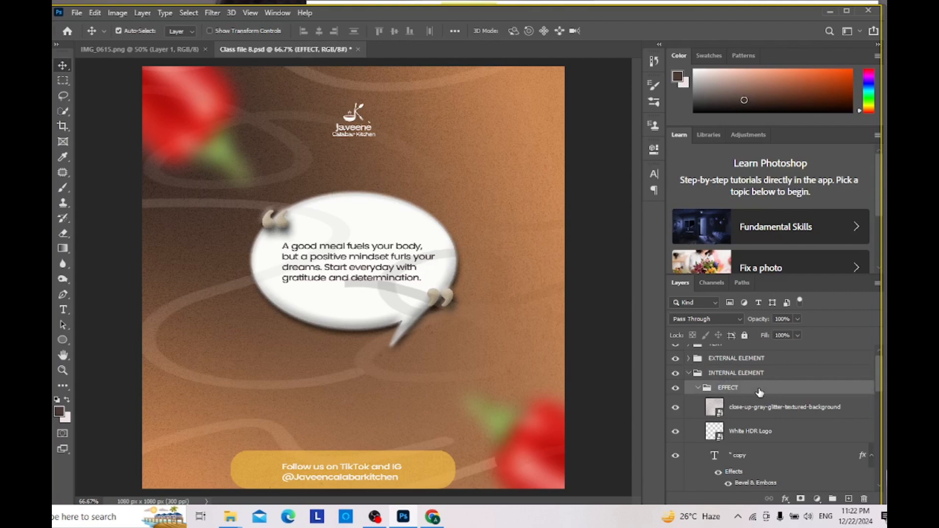
{"action": "left_click_drag", "start_coordinate": [760, 391], "coordinate": [751, 356]}
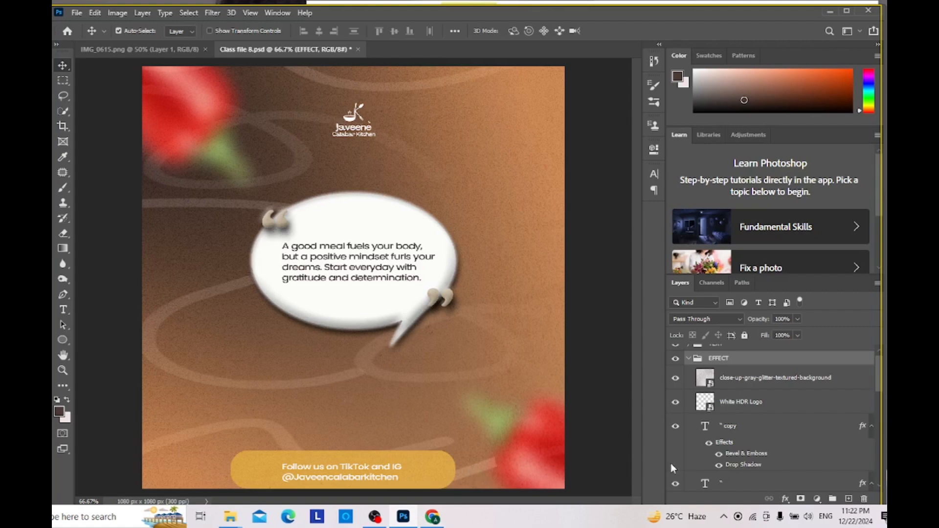
Step: Shift the gray glitter texture upward on the canvas and move the Candy Brutalist vector copy 2 to the right, over the lower chili
{"action": "left_click", "coordinate": [467, 474]}
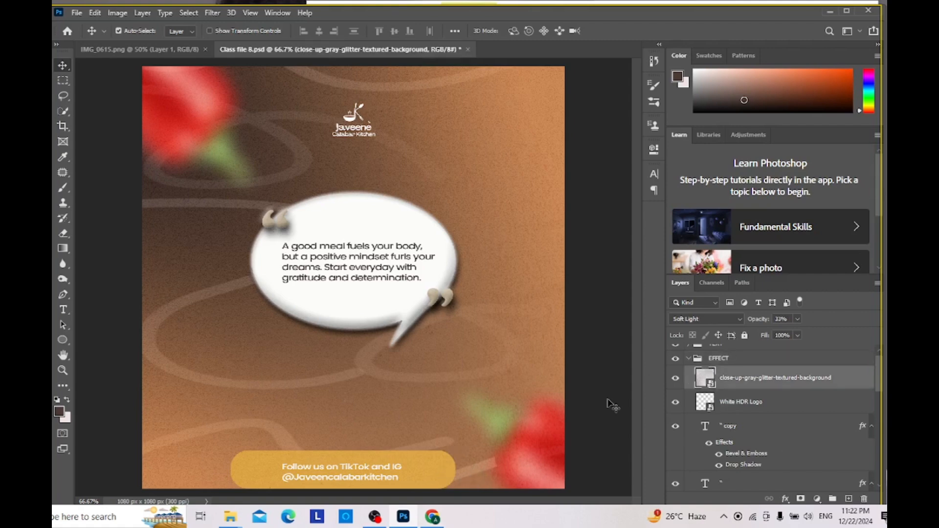
{"action": "left_click_drag", "start_coordinate": [479, 436], "coordinate": [501, 341]}
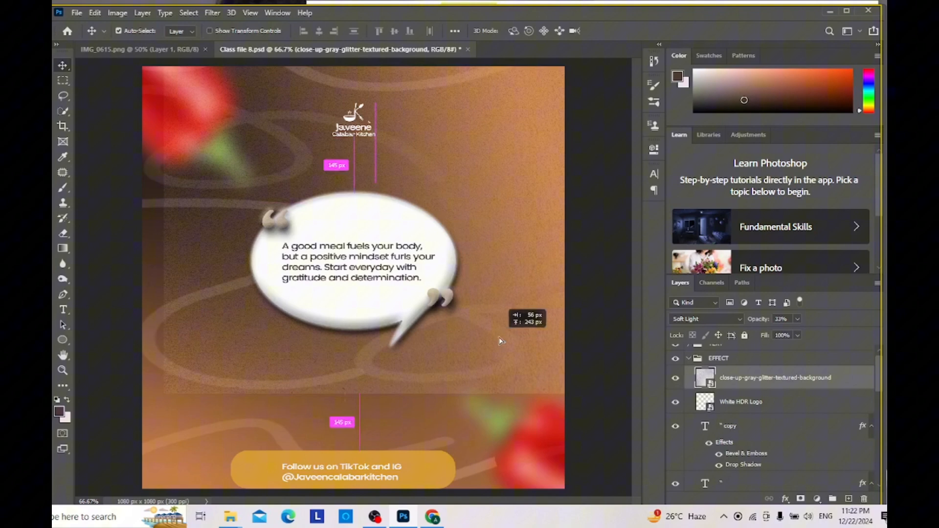
{"action": "left_click", "coordinate": [471, 475]}
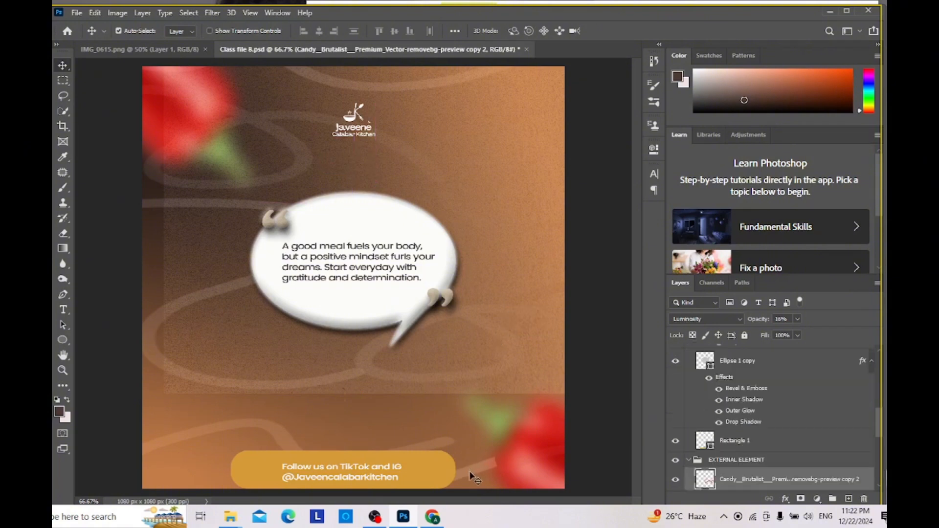
{"action": "mouse_move", "coordinate": [470, 472]}
{"action": "left_mouse_down"}
{"action": "mouse_move", "coordinate": [538, 460]}
{"action": "mouse_move", "coordinate": [564, 444]}
{"action": "left_mouse_up"}
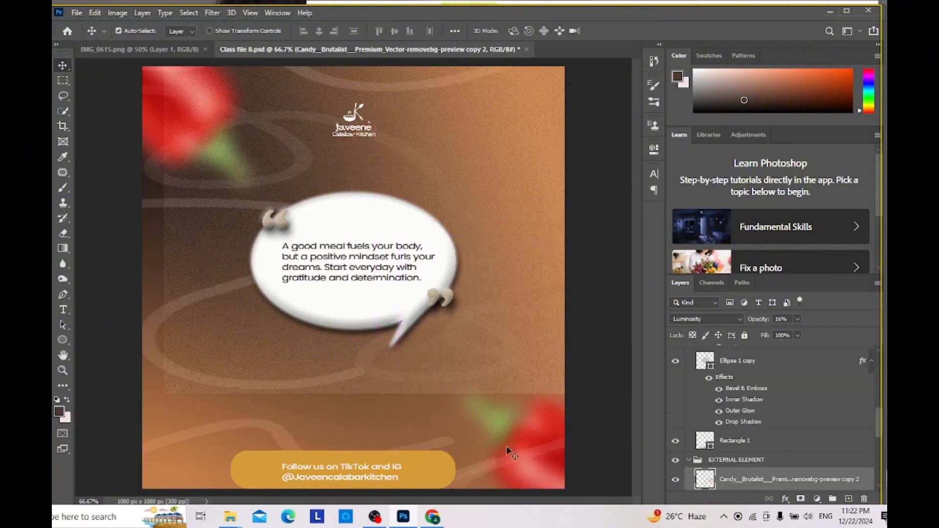
Step: Move the Candy Brutalist vector copy 2 further up and right near the lower chili, and shift the original Candy Brutalist vector slightly downward
{"action": "left_click", "coordinate": [464, 476]}
{"action": "left_click_drag", "start_coordinate": [464, 477], "coordinate": [560, 446]}
{"action": "left_click", "coordinate": [433, 446]}
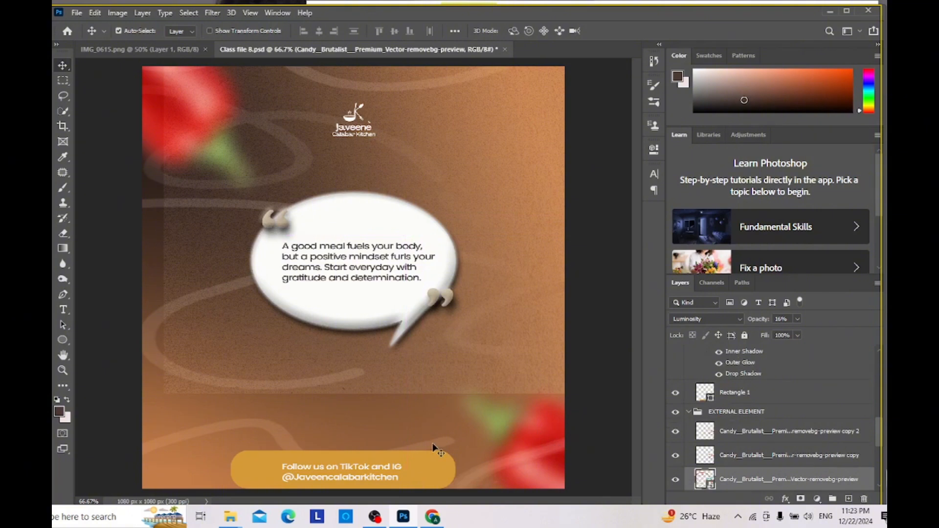
{"action": "mouse_move", "coordinate": [433, 446]}
{"action": "left_mouse_down"}
{"action": "mouse_move", "coordinate": [465, 446]}
{"action": "mouse_move", "coordinate": [435, 448]}
{"action": "mouse_move", "coordinate": [432, 460]}
{"action": "left_mouse_up"}
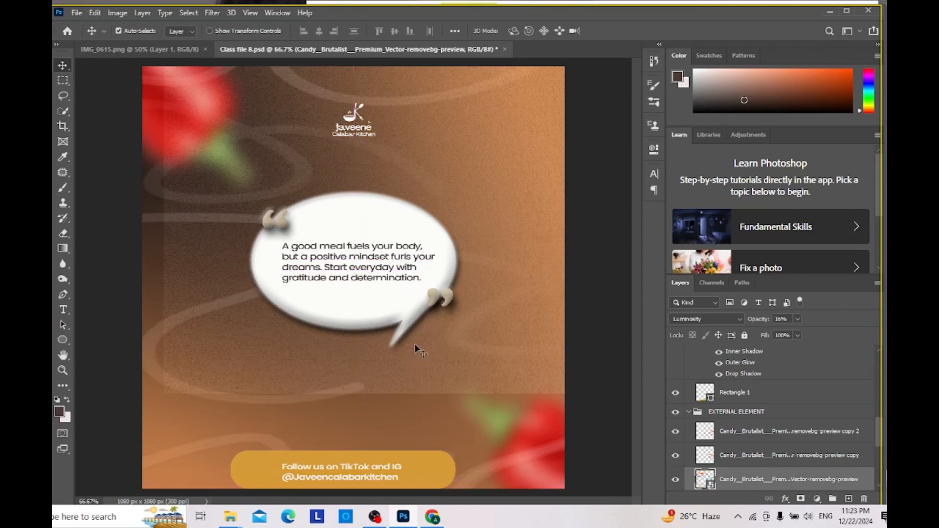
Step: Shift the gray glitter texture downward so it covers the lower part of the flyer, and save the document
{"action": "left_click_drag", "start_coordinate": [415, 362], "coordinate": [391, 436]}
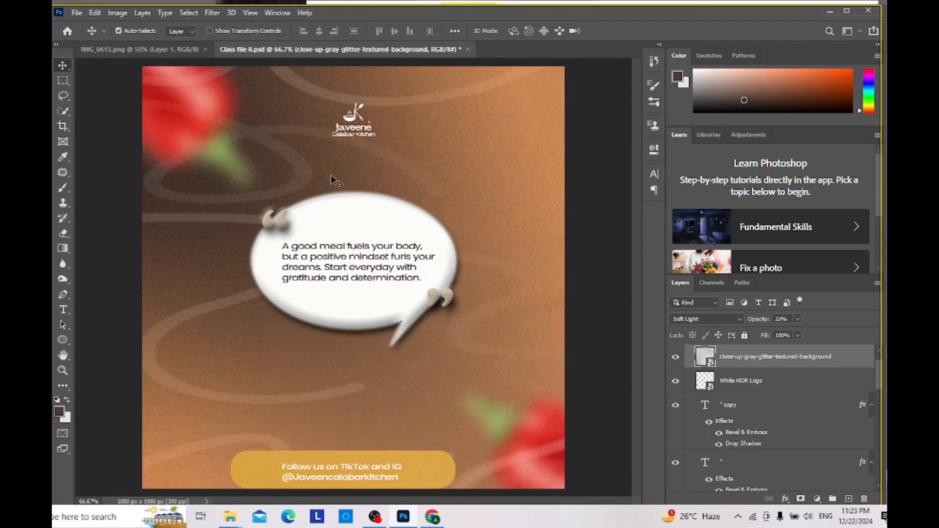
{"action": "key", "text": "ctrl+s"}
Step: Collapse the EFFECT, EXTERNAL ELEMENT and LAYER groups in the layer list
{"action": "scroll", "coordinate": [740, 382], "scroll_direction": "up", "scroll_amount": 1}
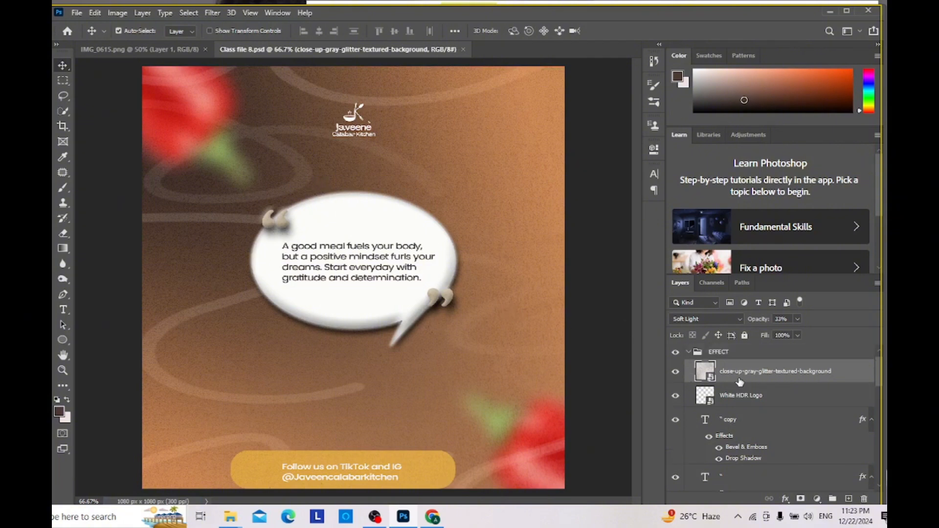
{"action": "left_click", "coordinate": [688, 352]}
{"action": "left_click", "coordinate": [686, 368]}
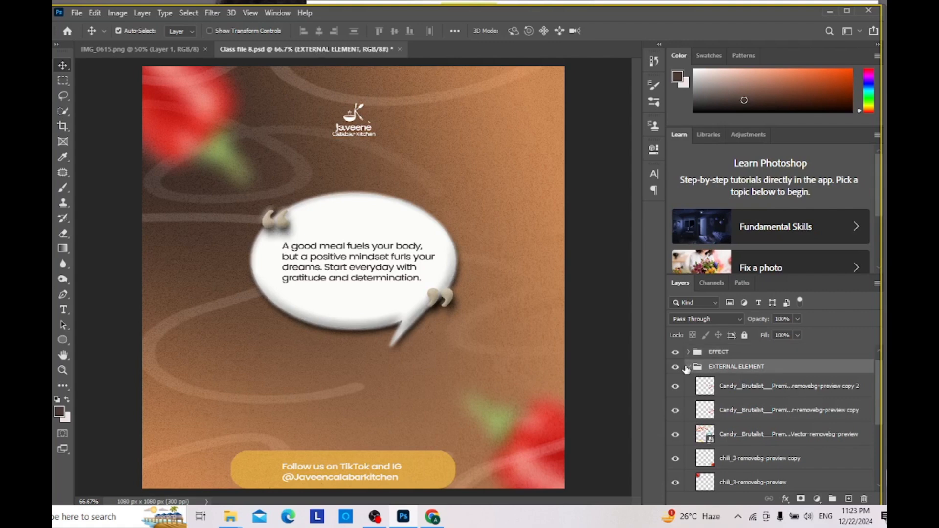
{"action": "left_click", "coordinate": [689, 368]}
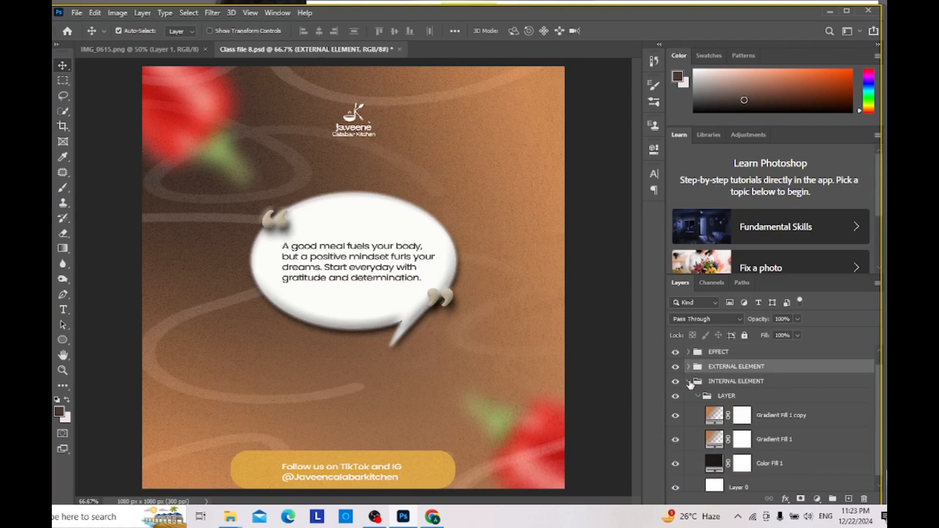
{"action": "left_click", "coordinate": [694, 396]}
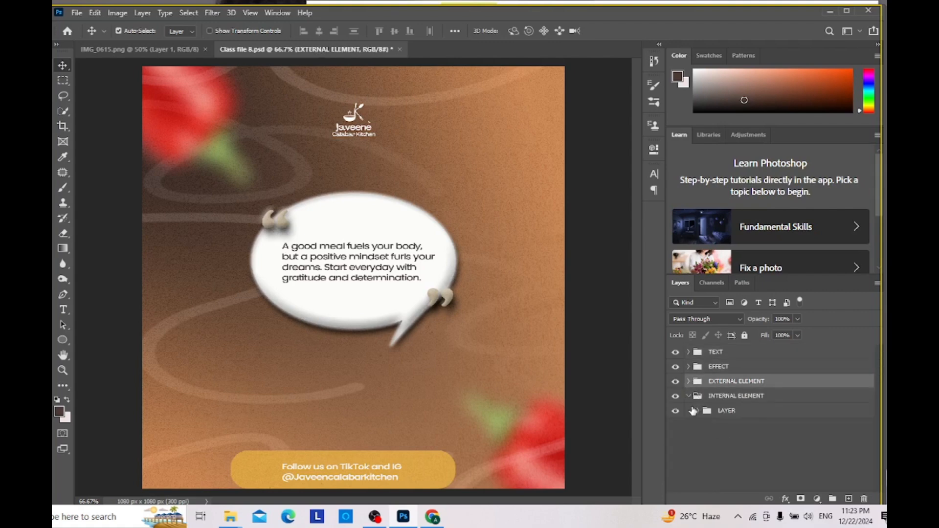